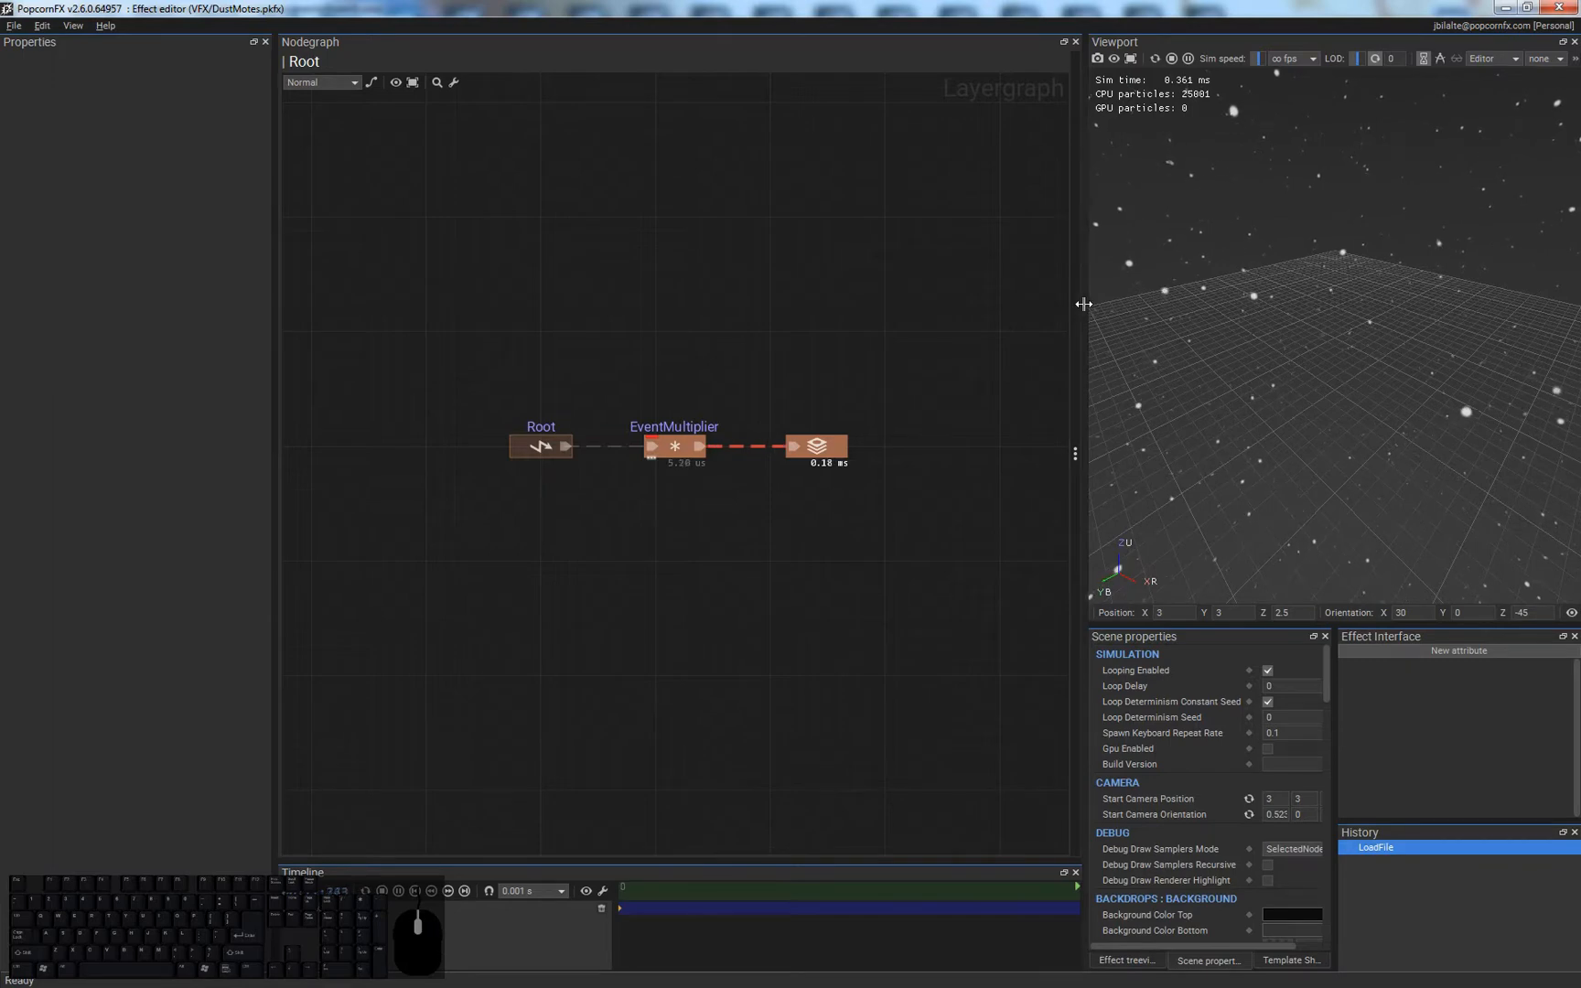
- Widen the viewport and examine the dust particles in wireframe display and from different camera angles and distances
drag(1081, 311, 952, 307)
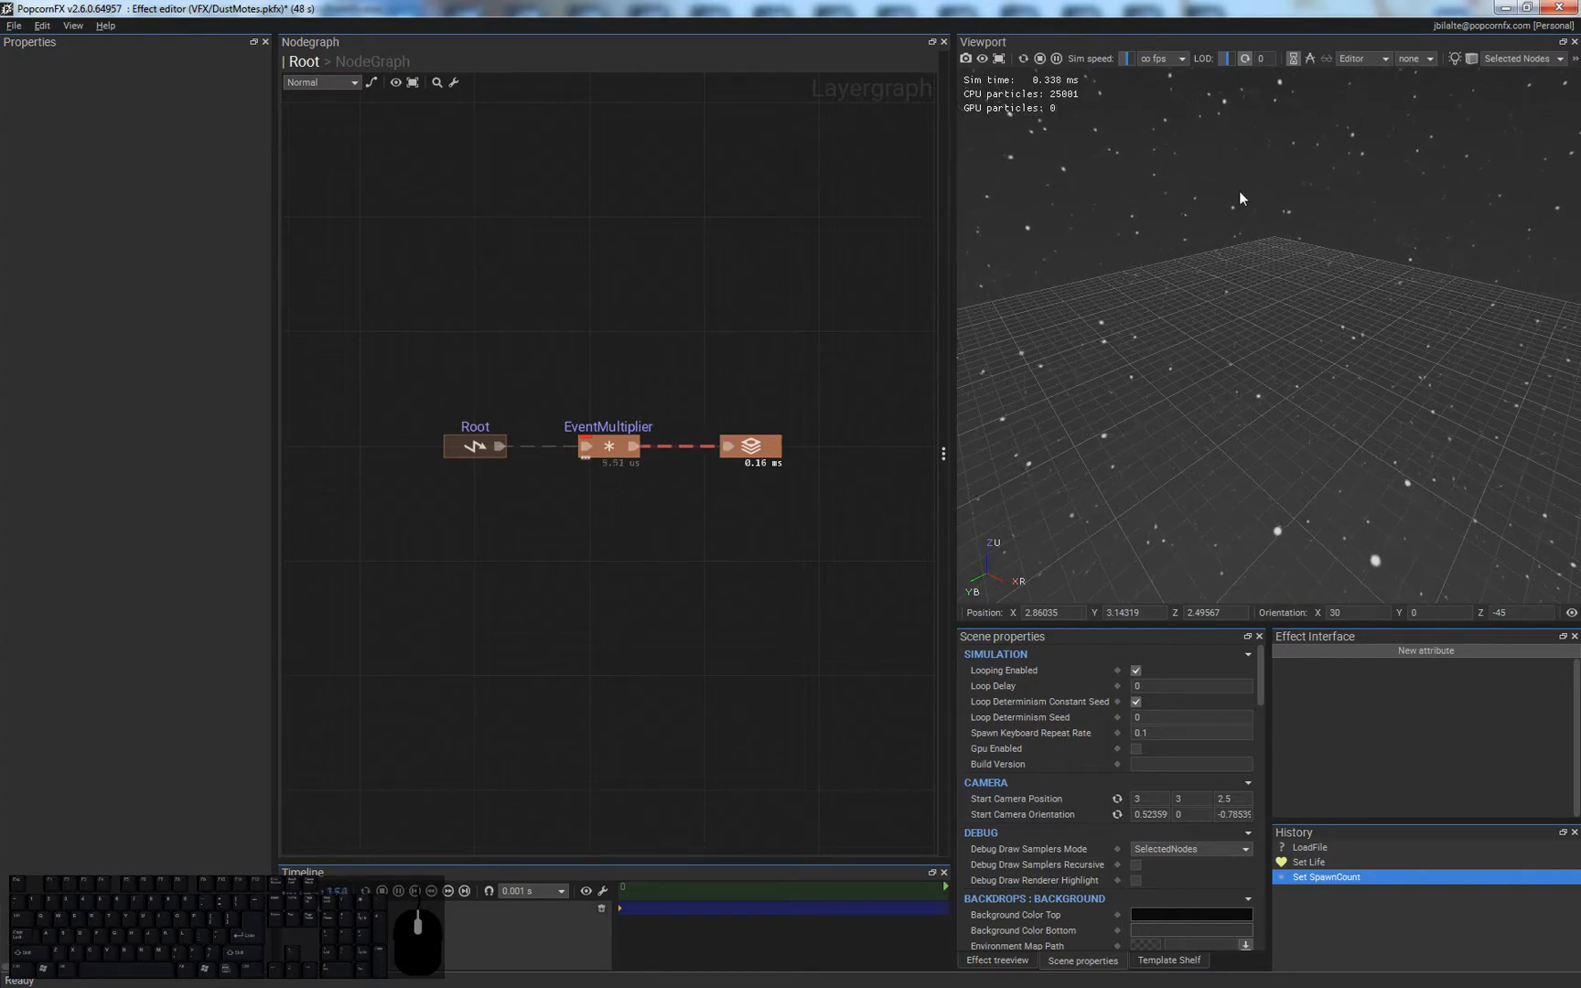
right_drag(1350, 265, 1320, 326)
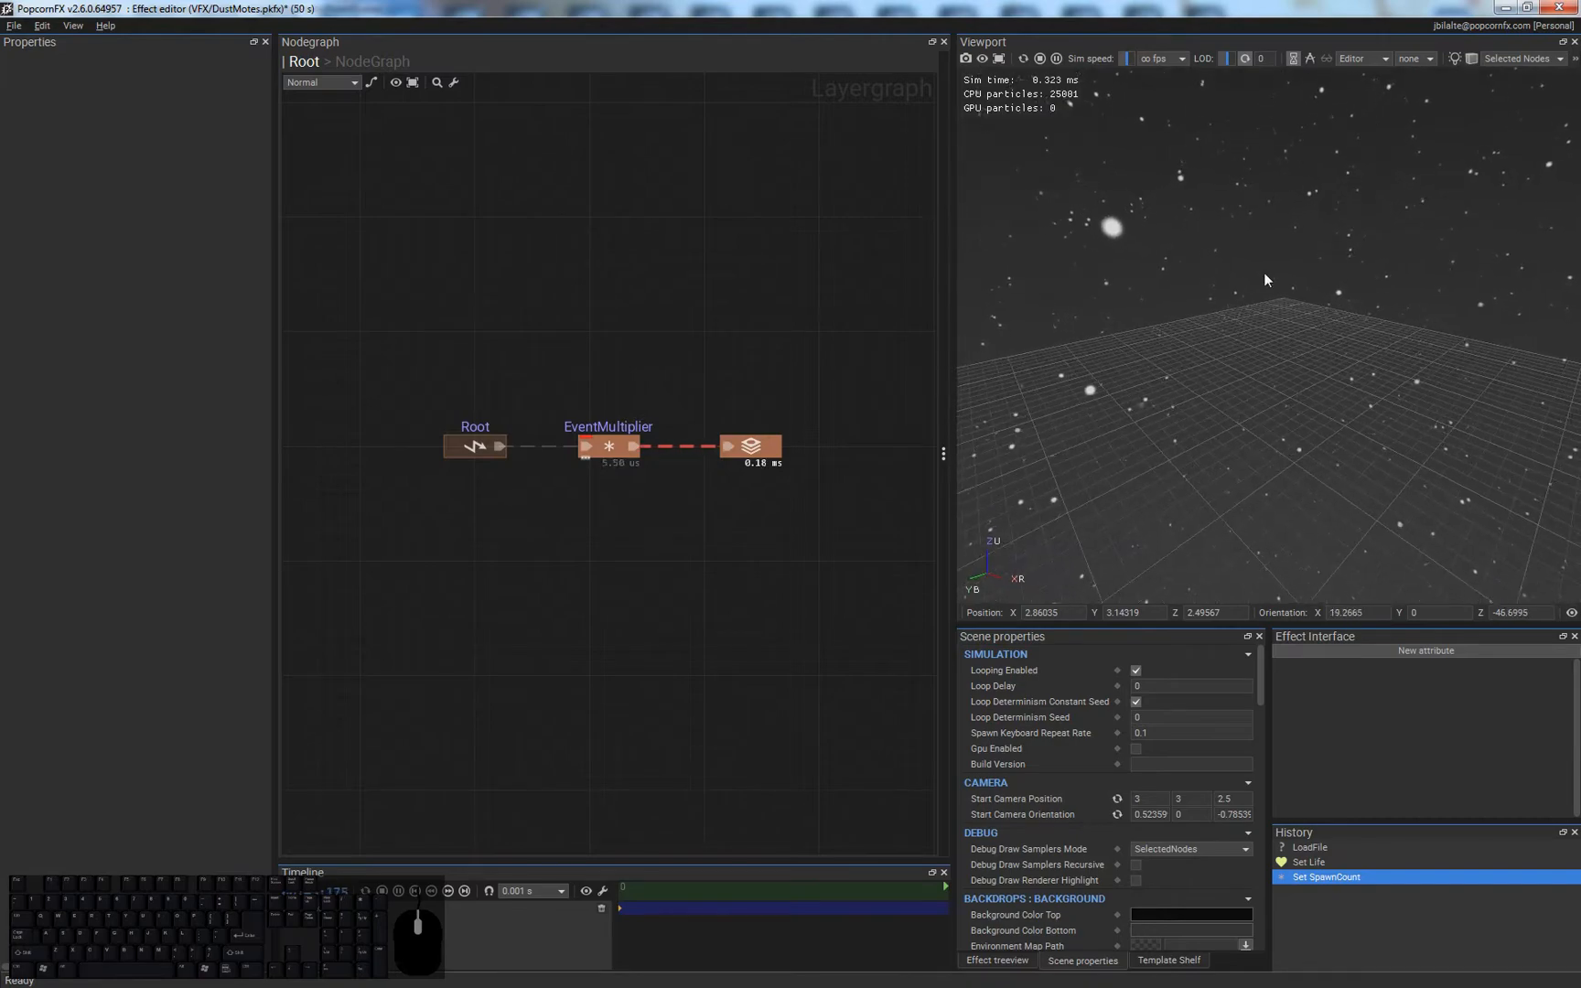
key(F2)
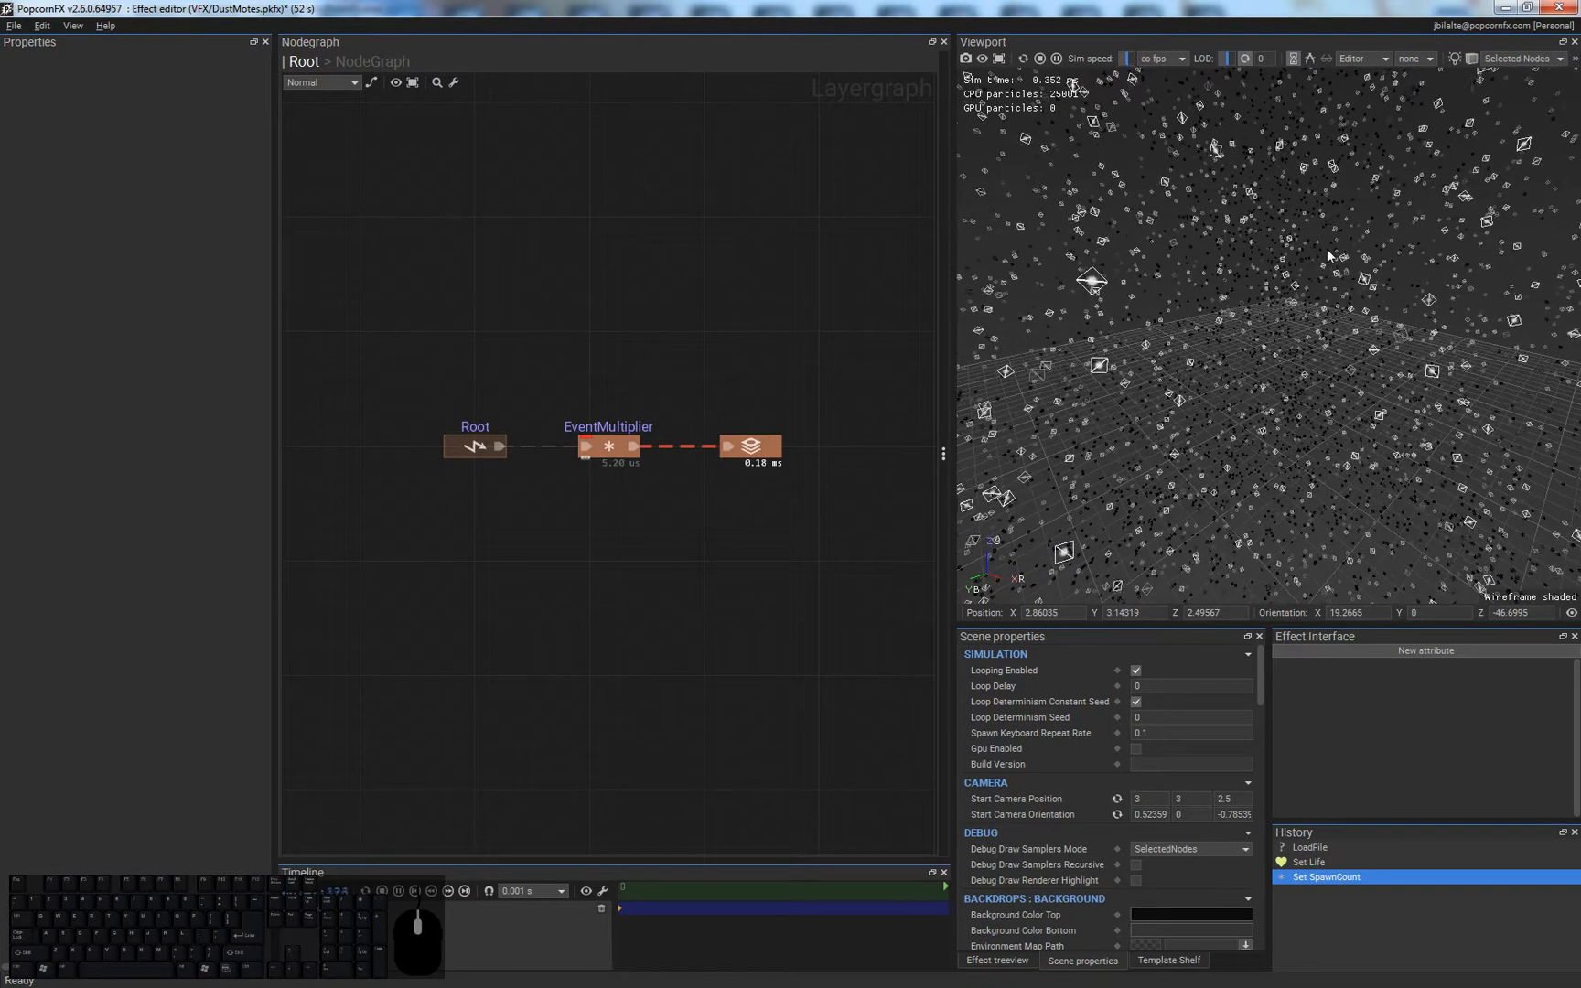
key(F2)
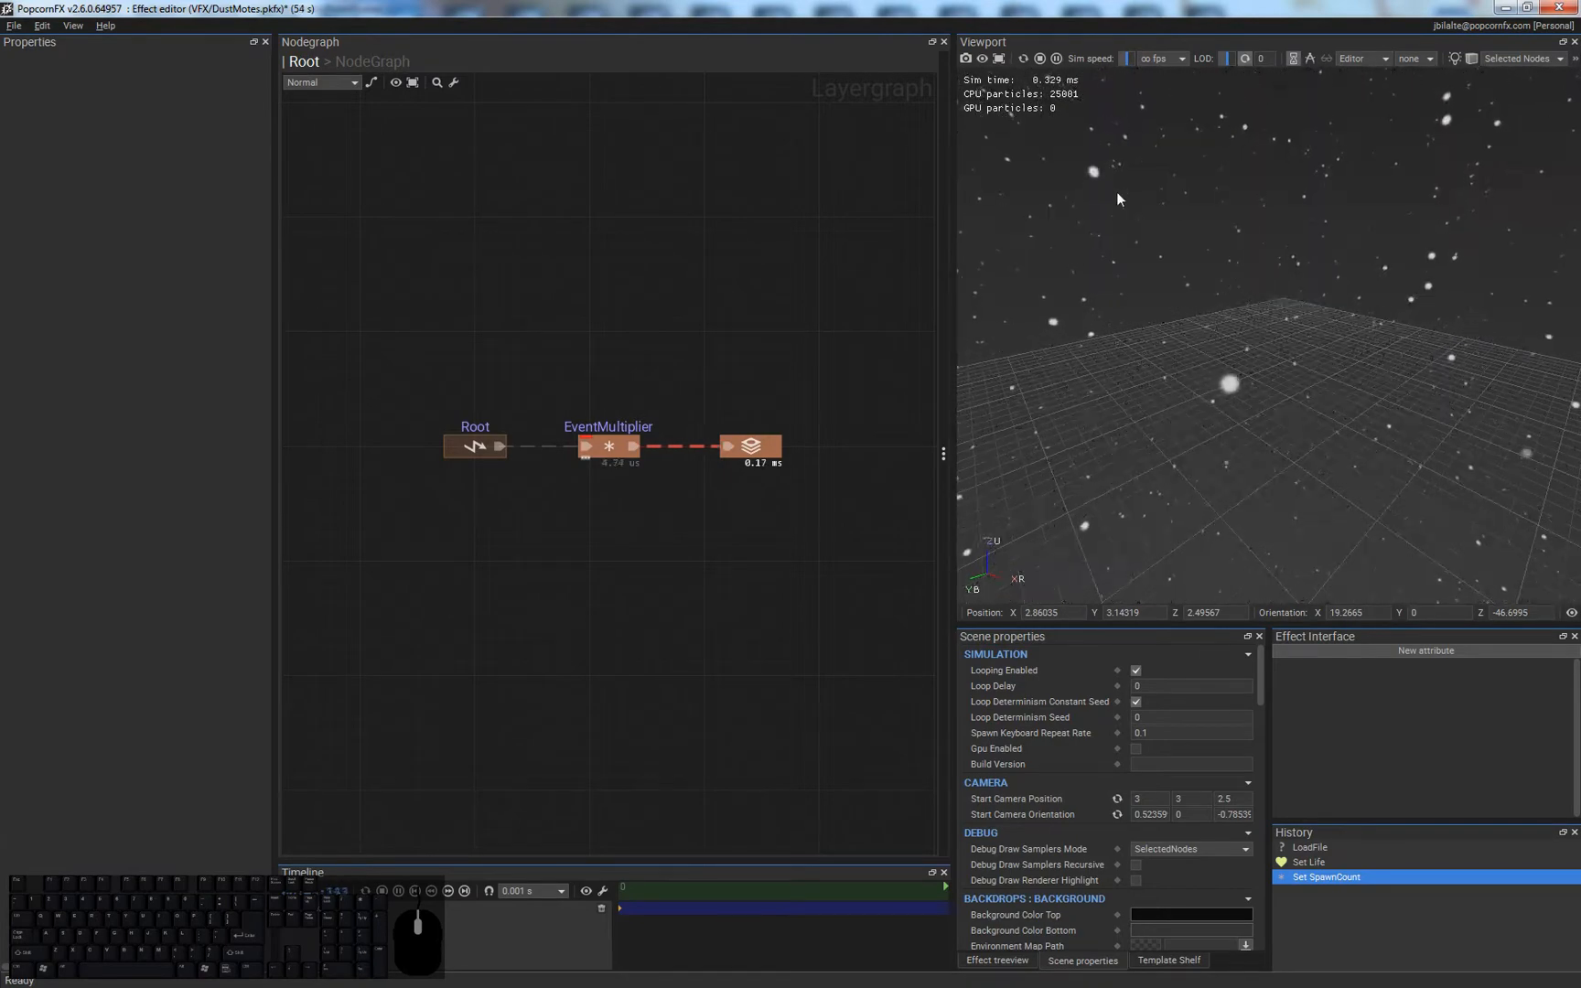
mouse_move(1074, 115)
mouse_down()
mouse_move(1420, 423)
mouse_move(1544, 562)
mouse_up()
drag(1083, 305, 1181, 382)
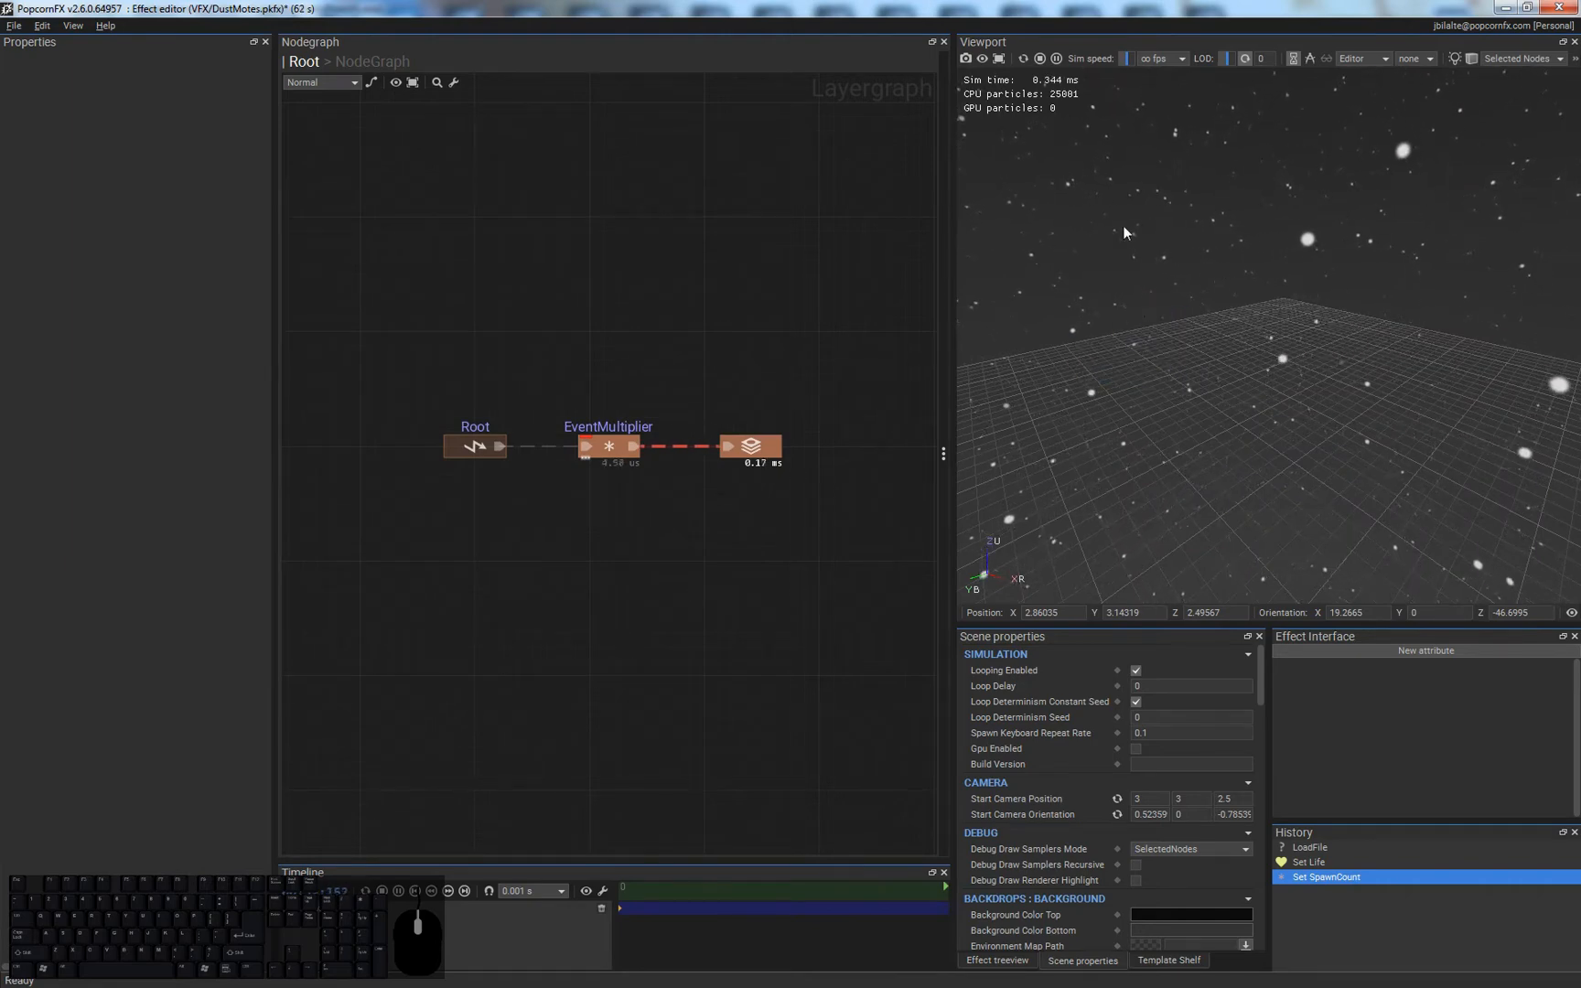
drag(1039, 152, 1136, 455)
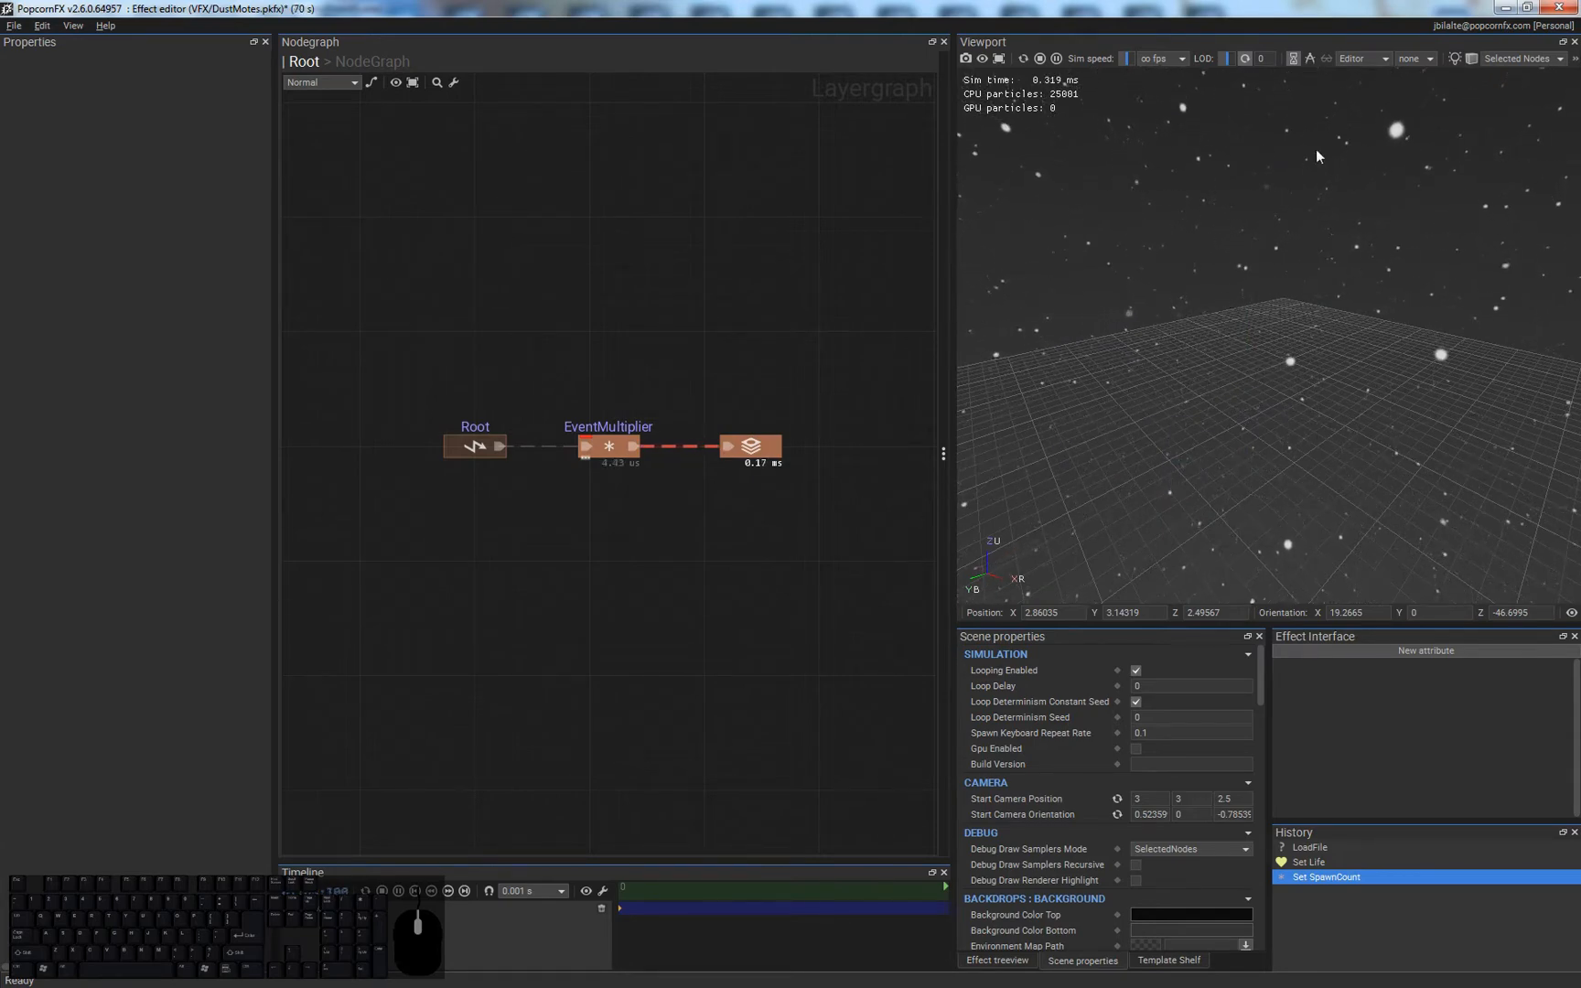
mouse_move(1254, 330)
alt+mouse_down()
mouse_move(1192, 341)
mouse_move(1323, 333)
alt+mouse_up()
scroll(1193, 340, down, 5)
scroll(1263, 317, up, 5)
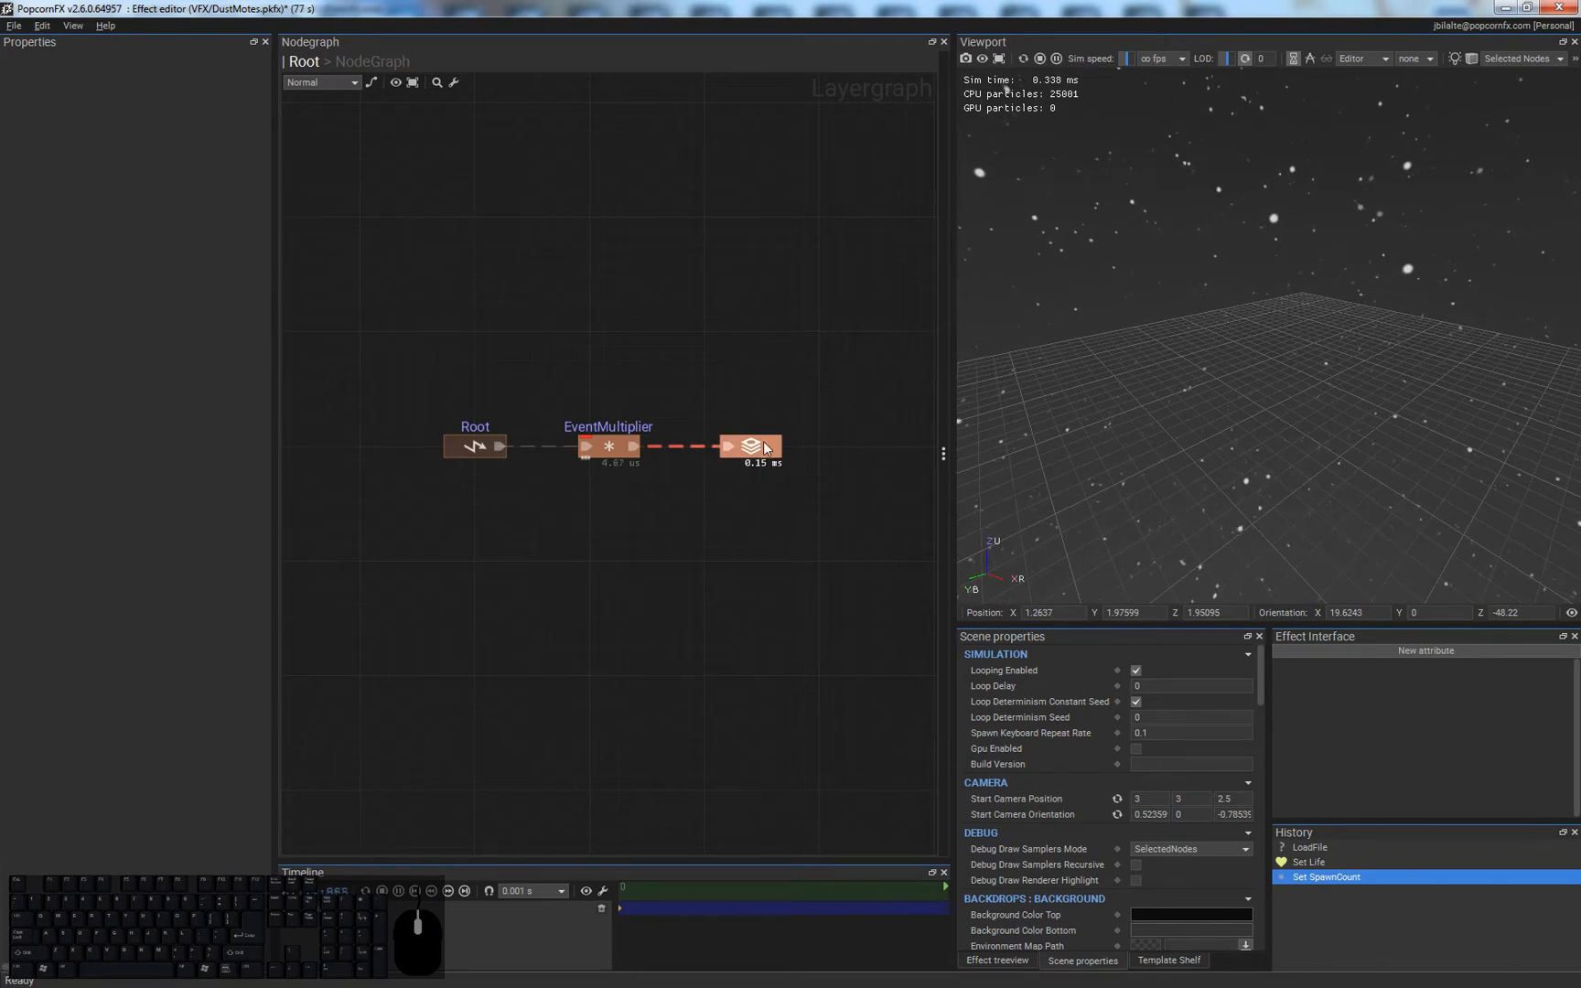
- Open the particle layer's nodegraph and move the 1-x node slightly away from the WrapAroundCamera node, towards the multiply node
double_click(770, 450)
middle_drag(556, 564, 600, 592)
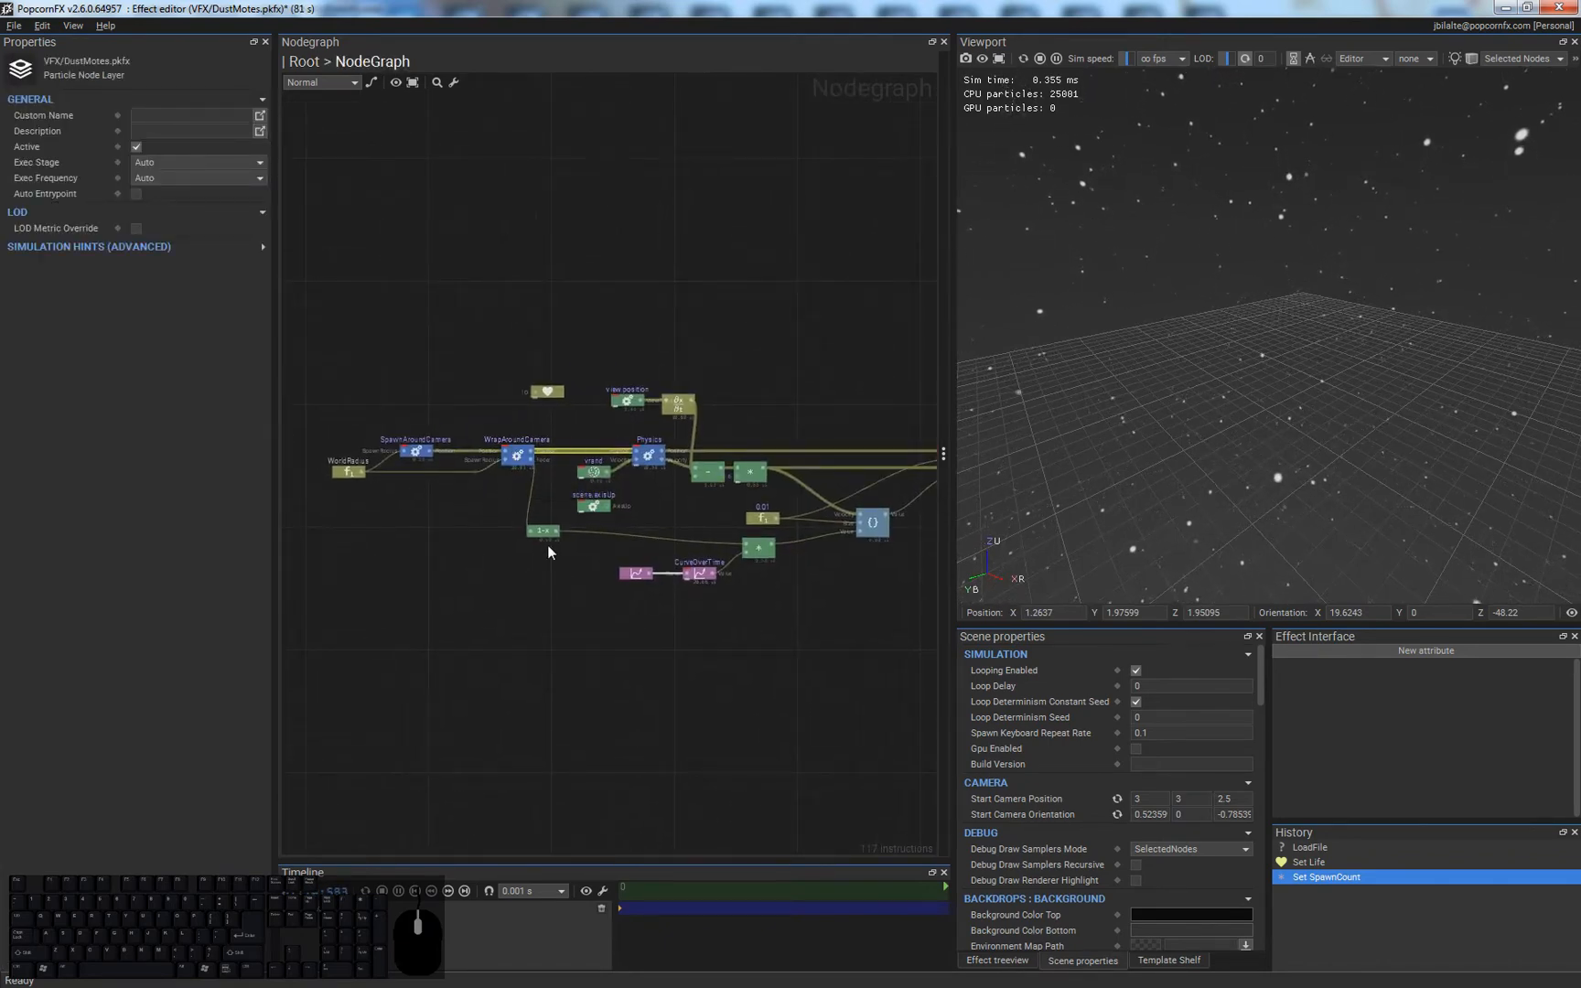
scroll(547, 544, up, 2)
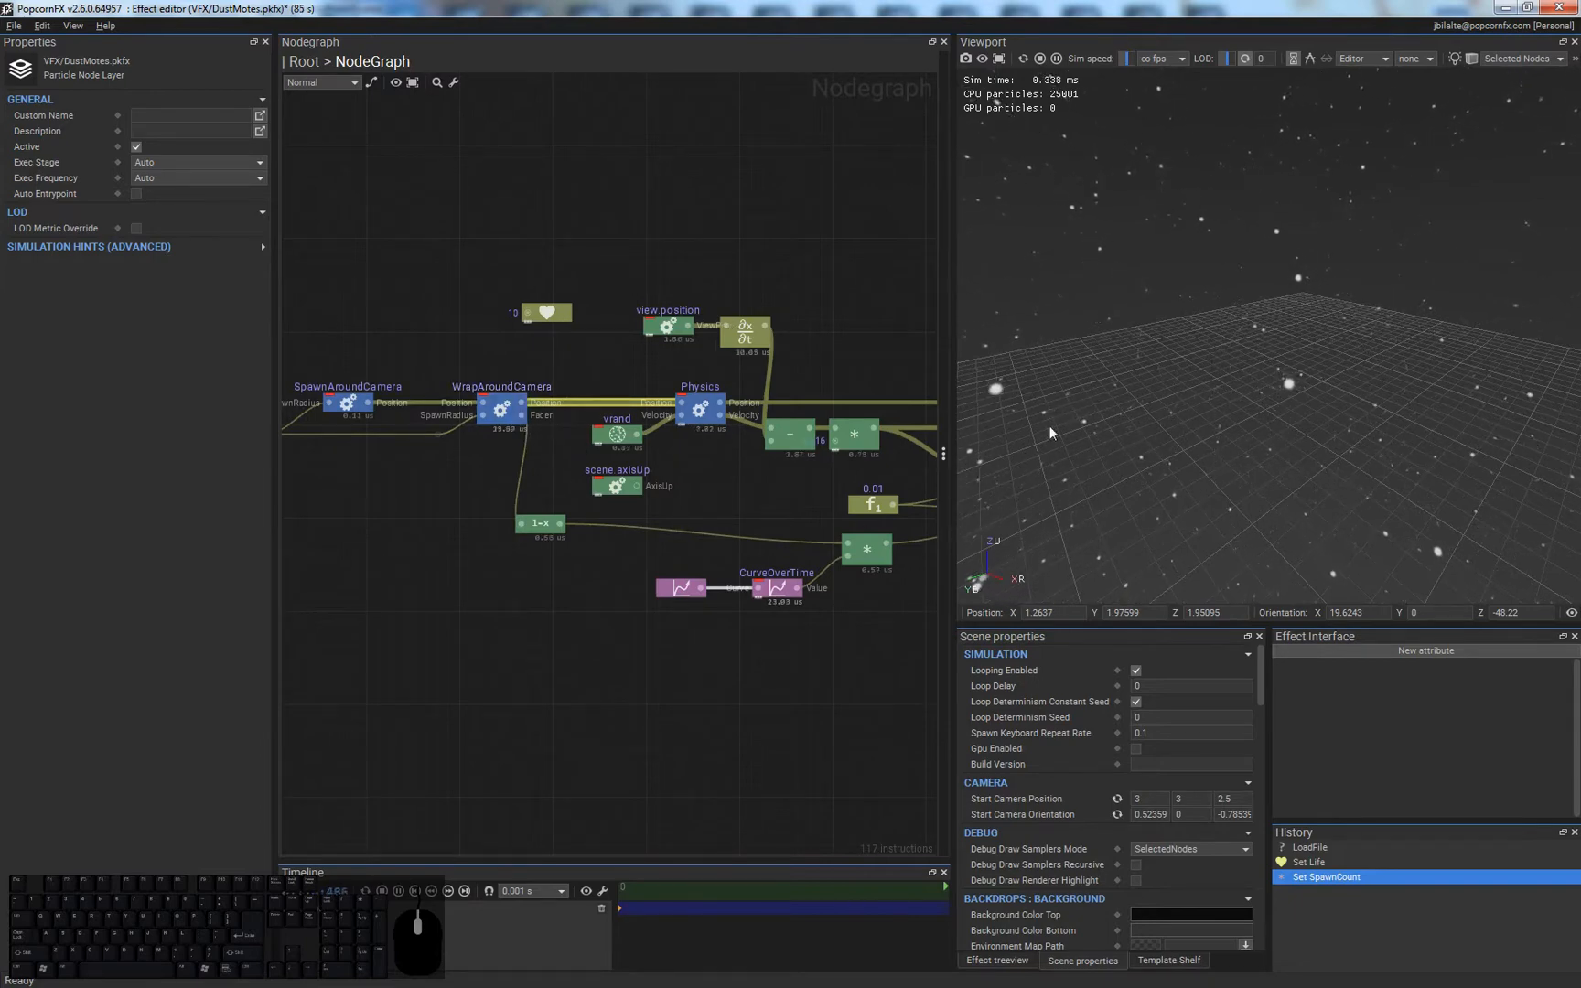
drag(540, 534, 585, 549)
click(621, 703)
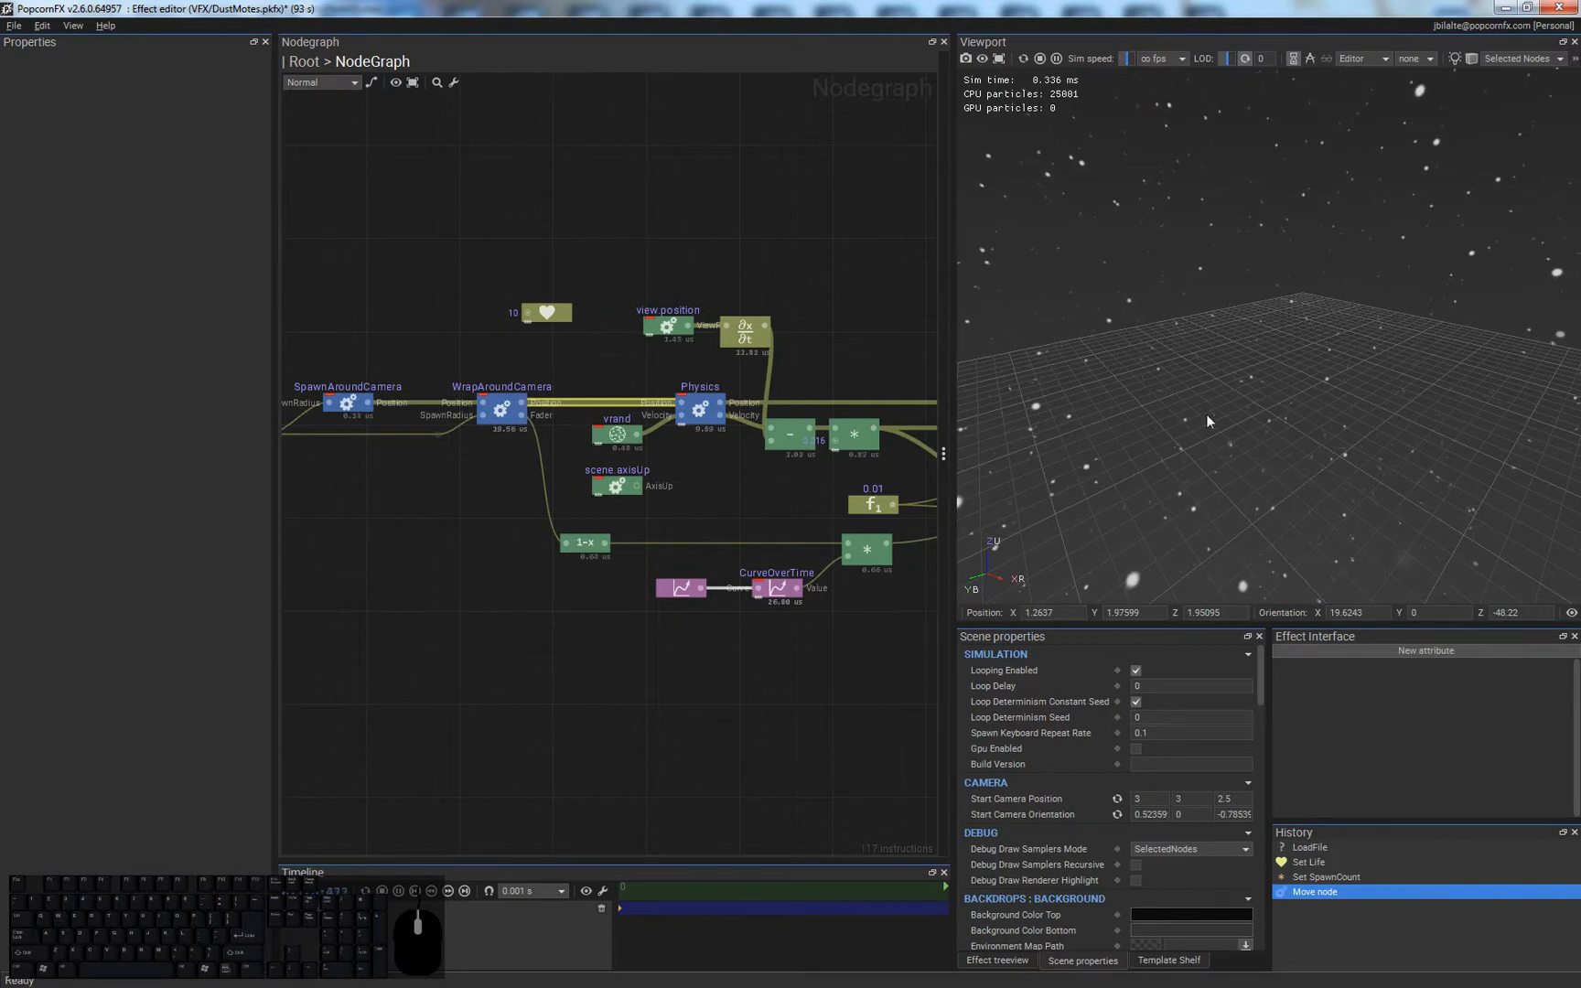
- Inspect the value of the WorldRadius constant and compare it with the particle volume in the viewport
middle_drag(302, 432, 405, 422)
click(352, 426)
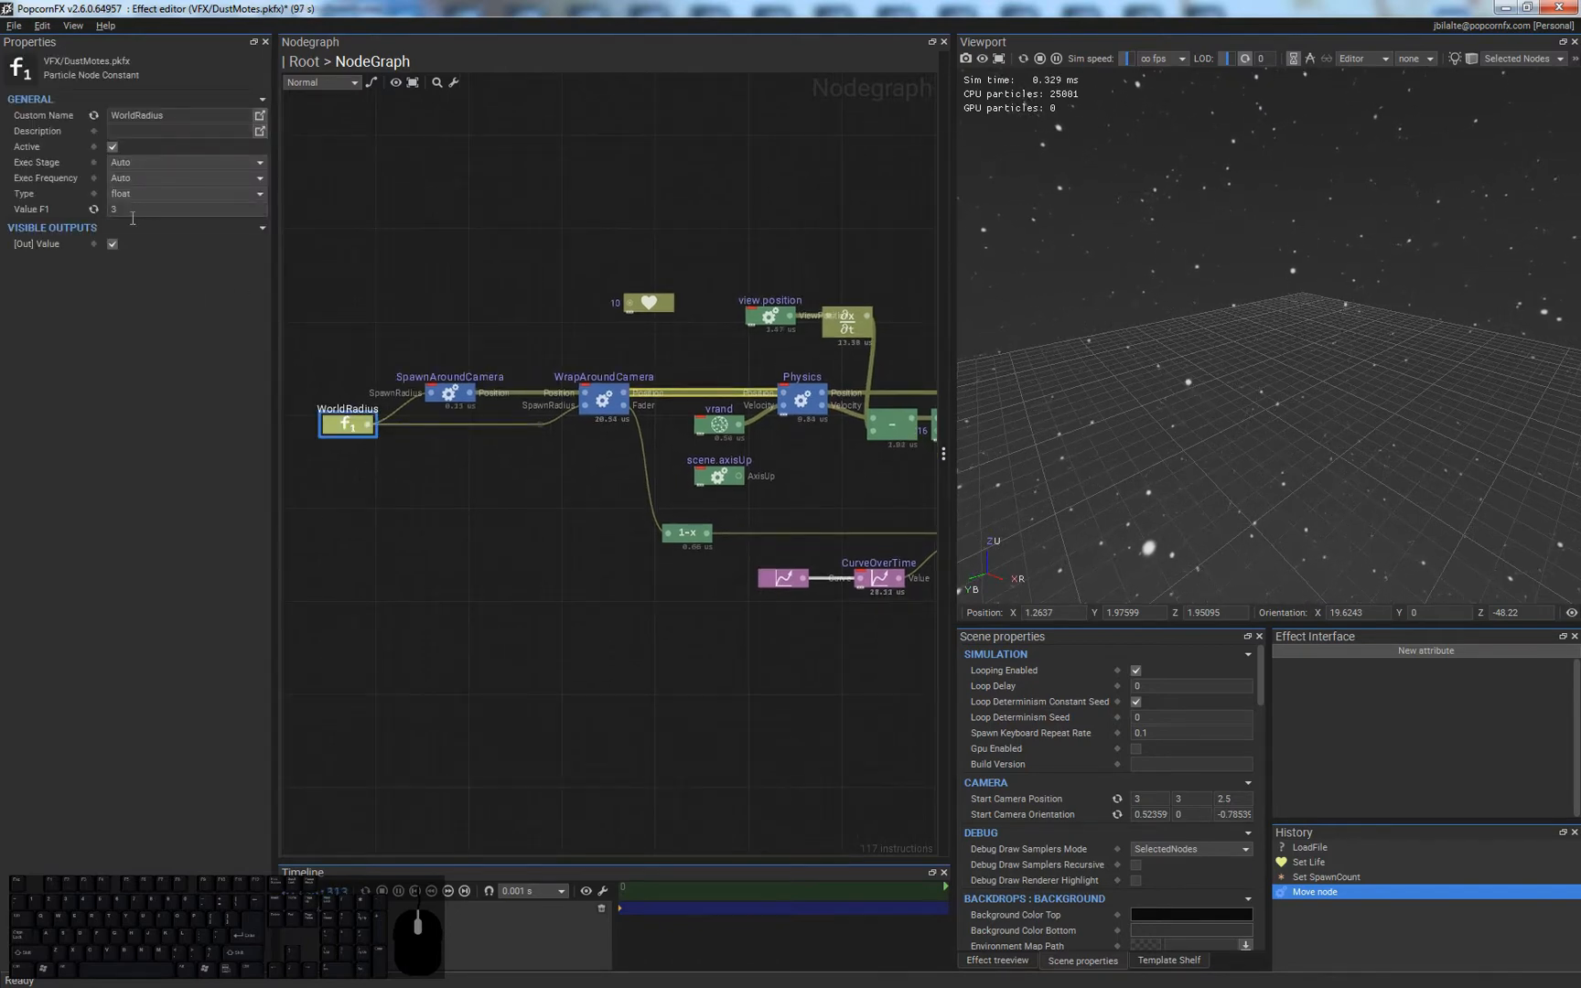
click(501, 468)
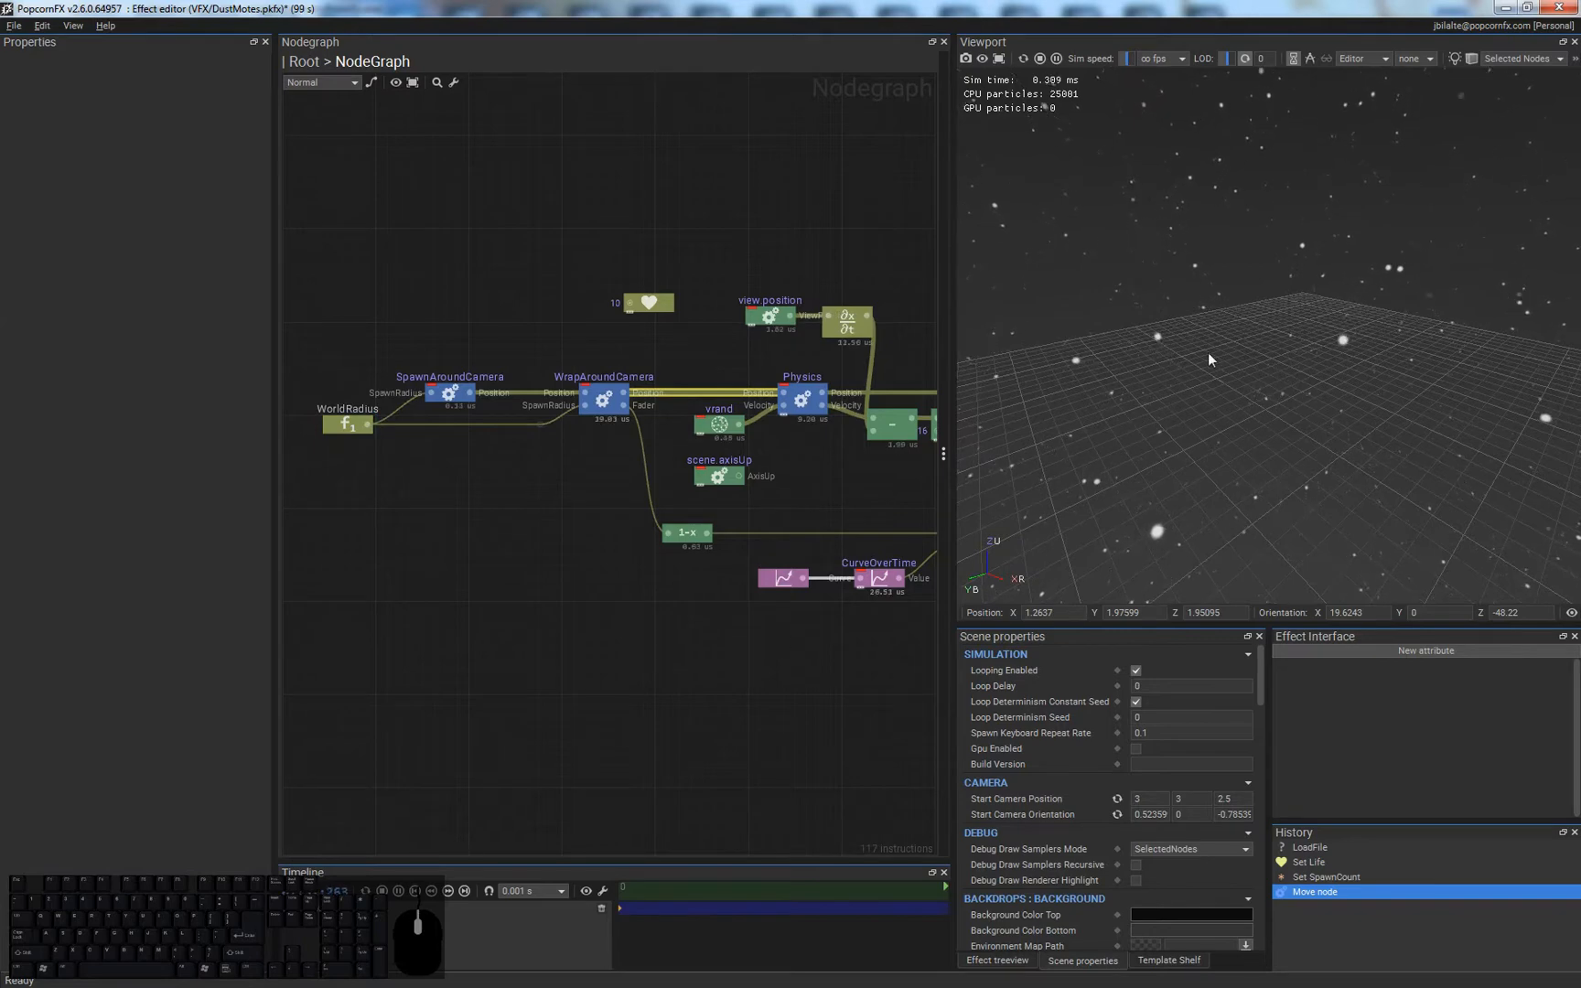
mouse_move(1208, 352)
middle_down()
mouse_move(1145, 325)
mouse_move(1202, 314)
middle_up()
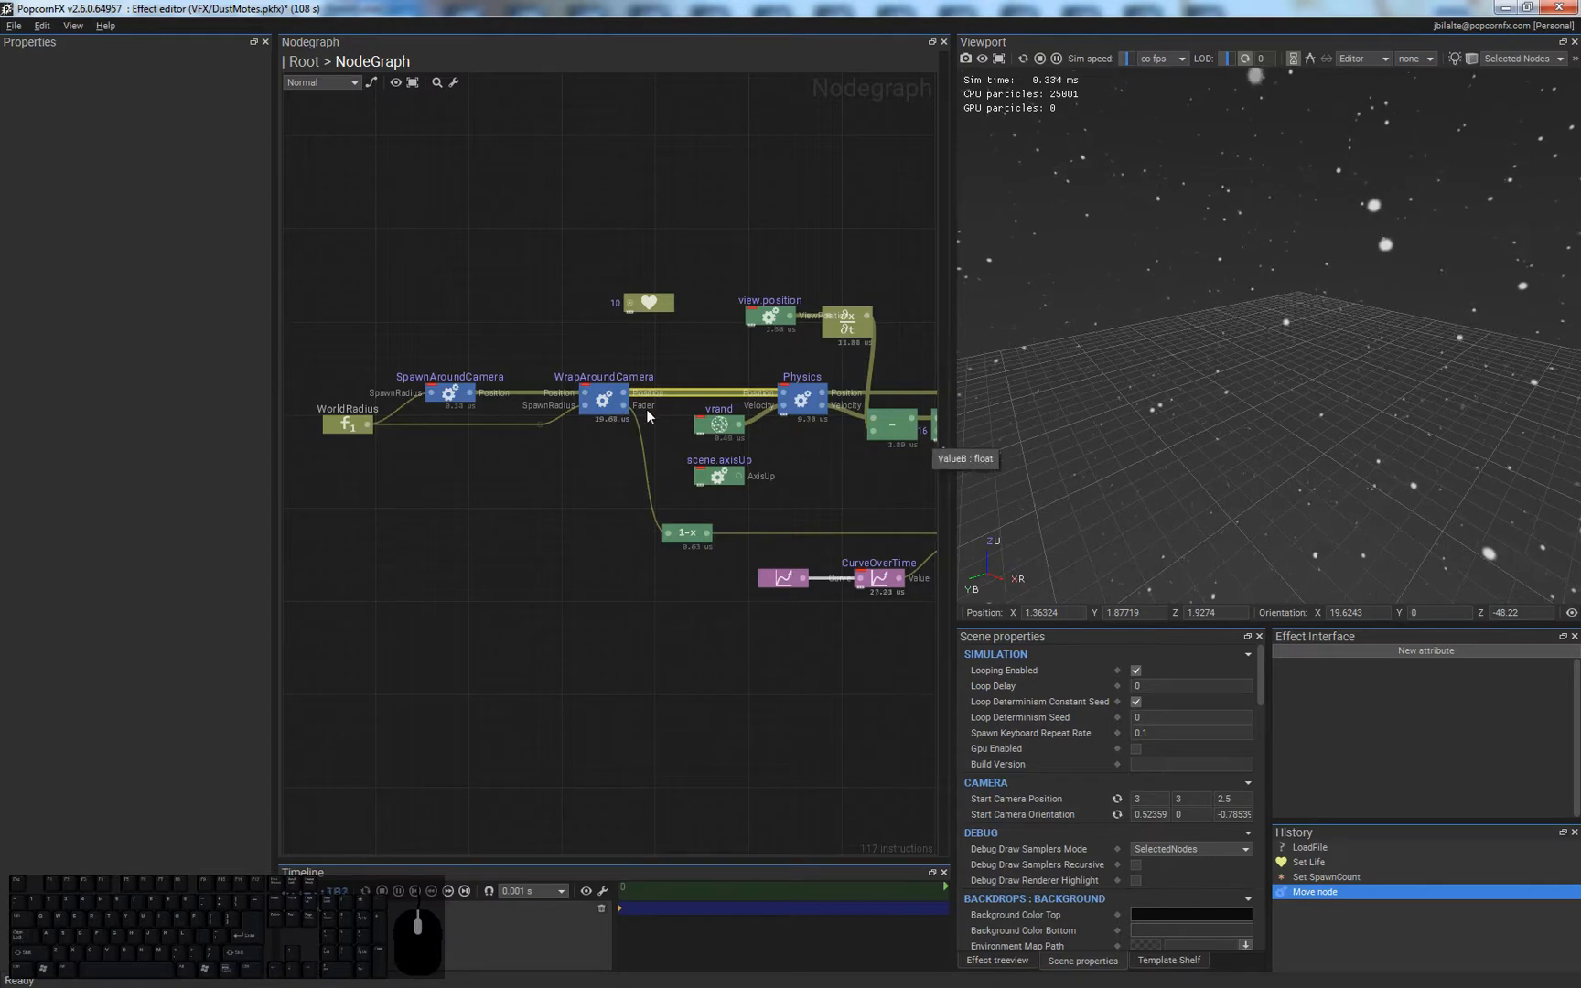
- Create a CurveSample node driven by WrapAroundCamera's Fader output and place it just below the 1-x node
drag(666, 531, 658, 601)
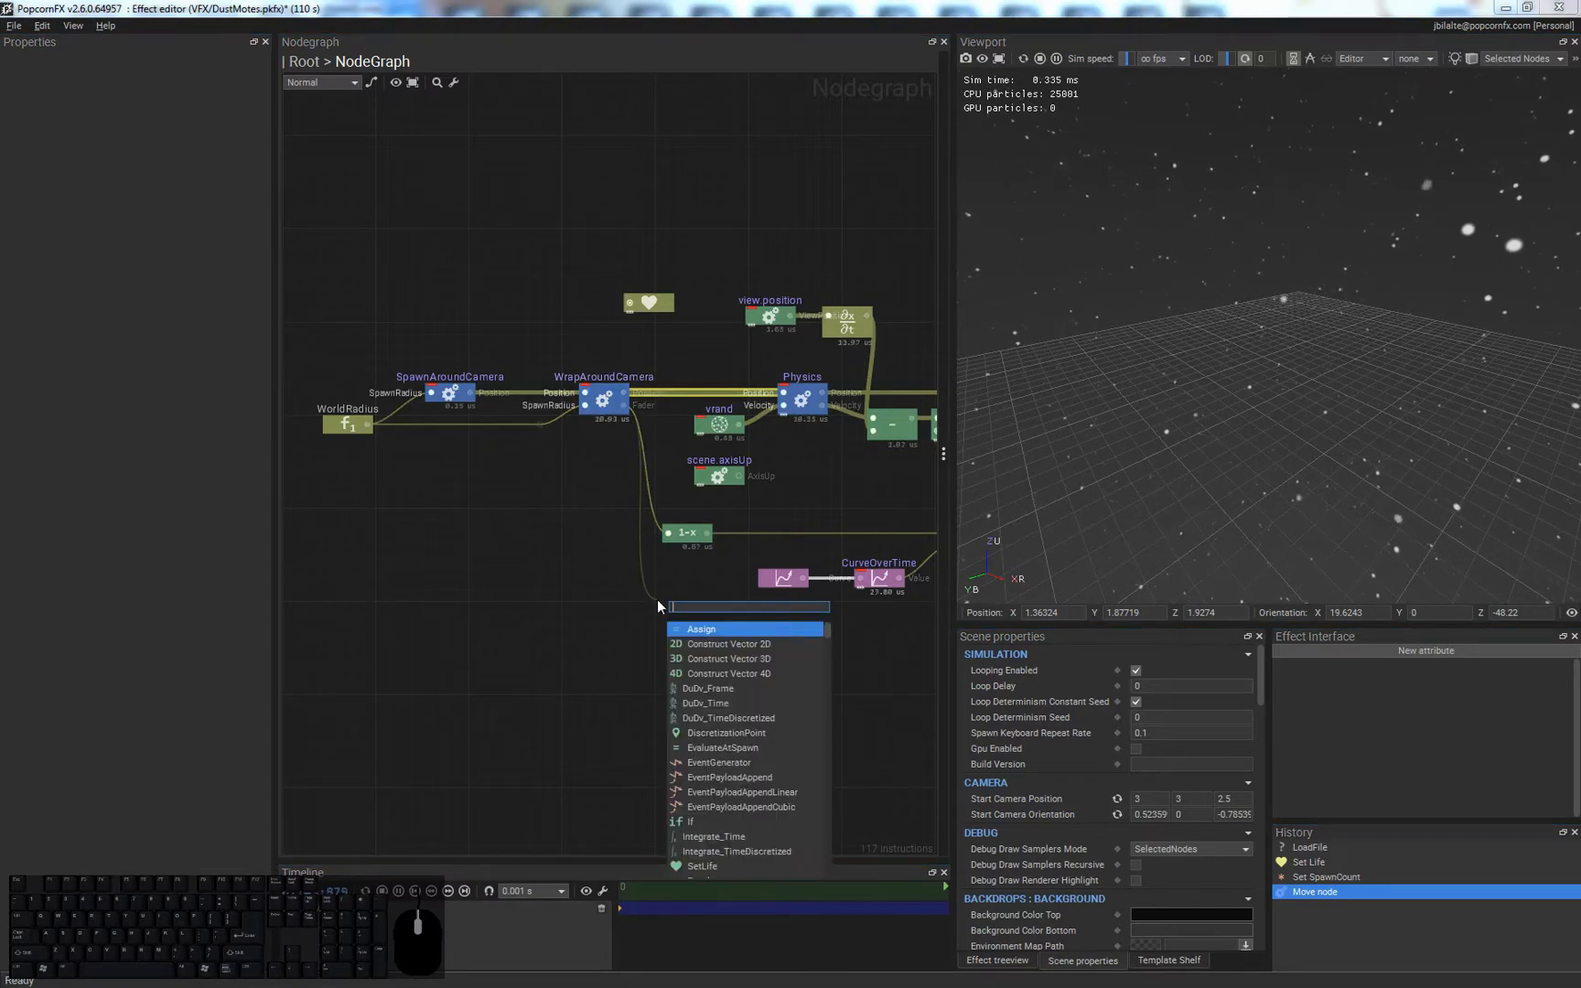
text(curve)
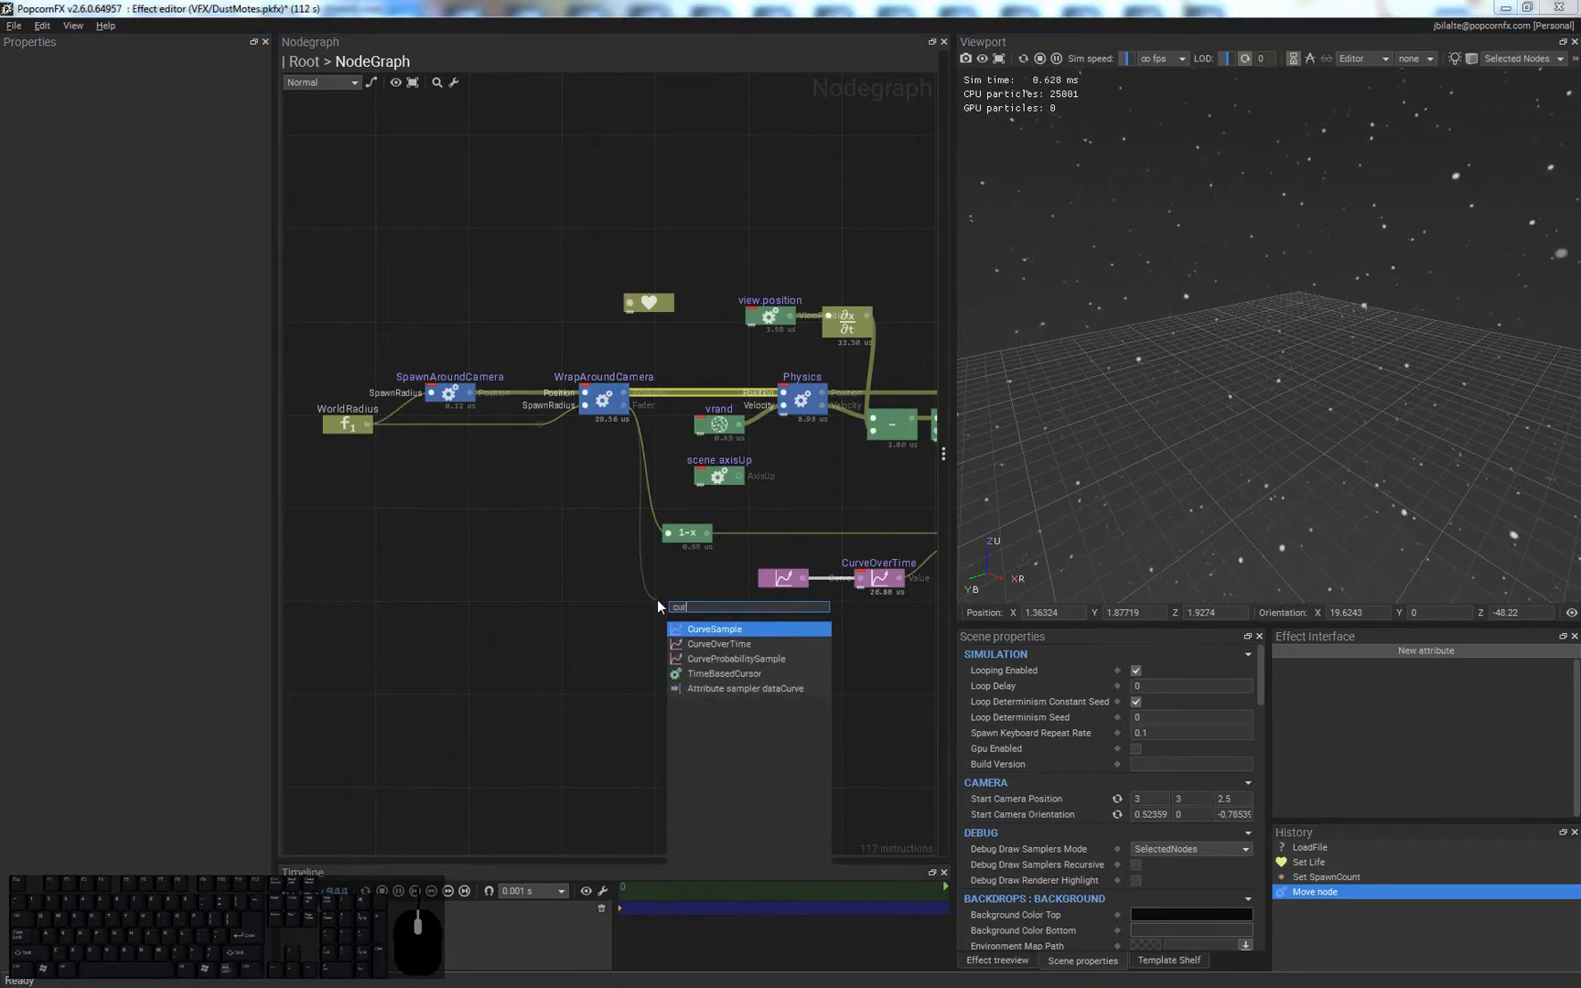
key(Return)
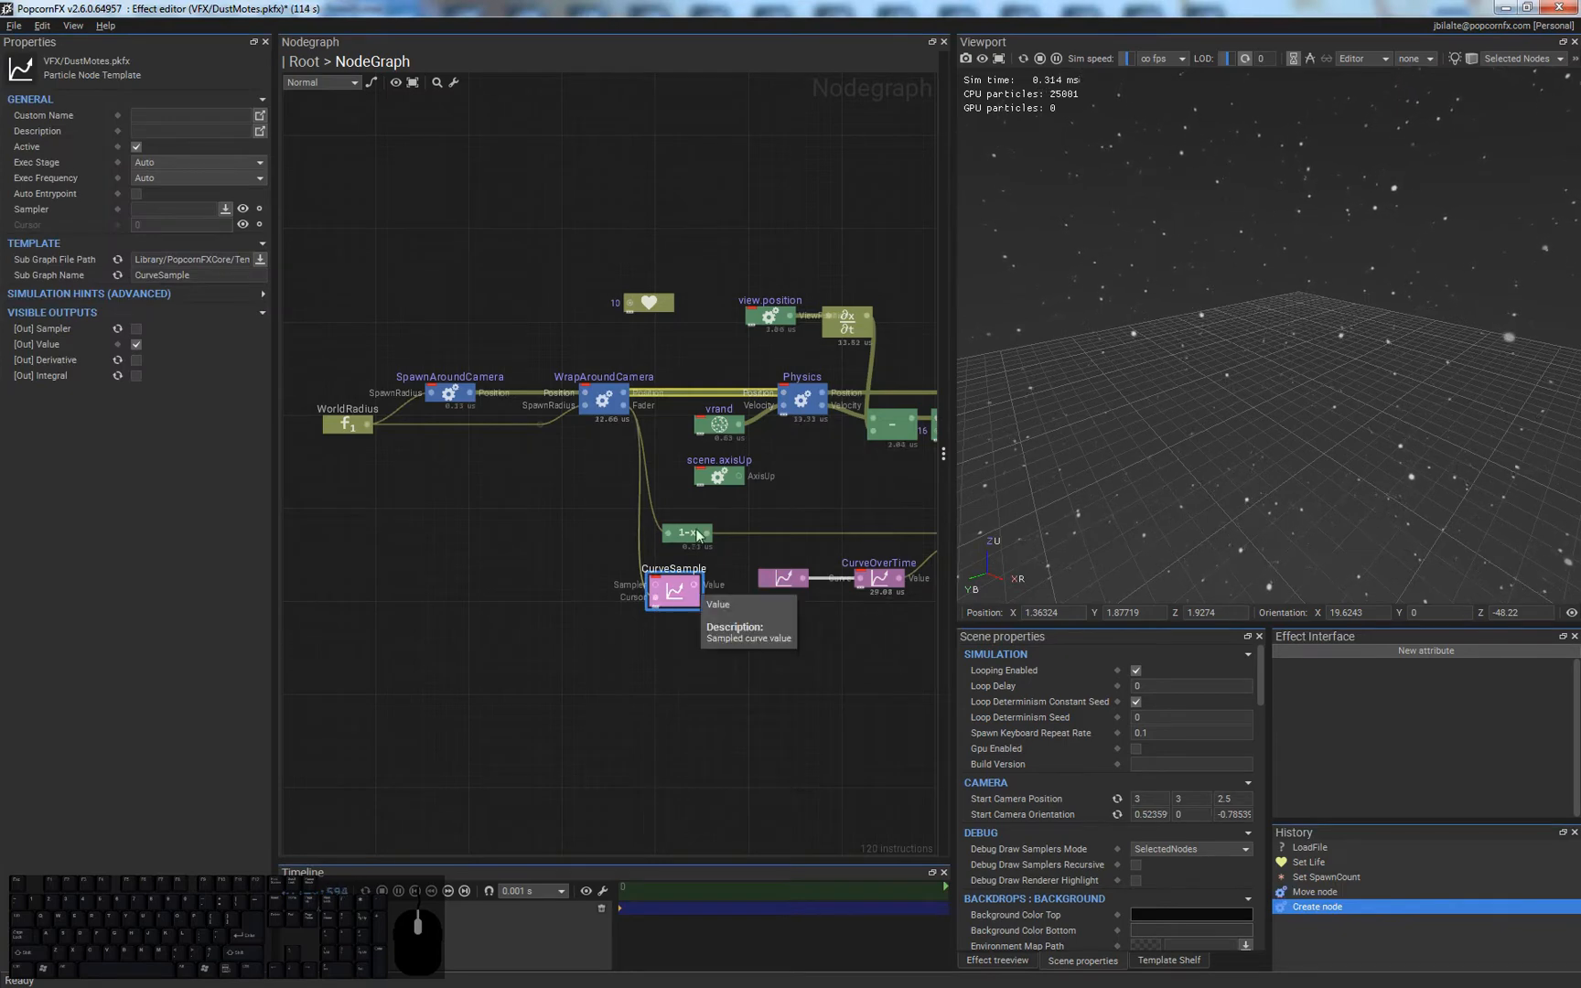
drag(685, 595, 613, 593)
- Create a Curve node feeding the CurveSample's sampler, and link the CurveSample value to the multiply node in place of 1-x
click(681, 628)
text(curve)
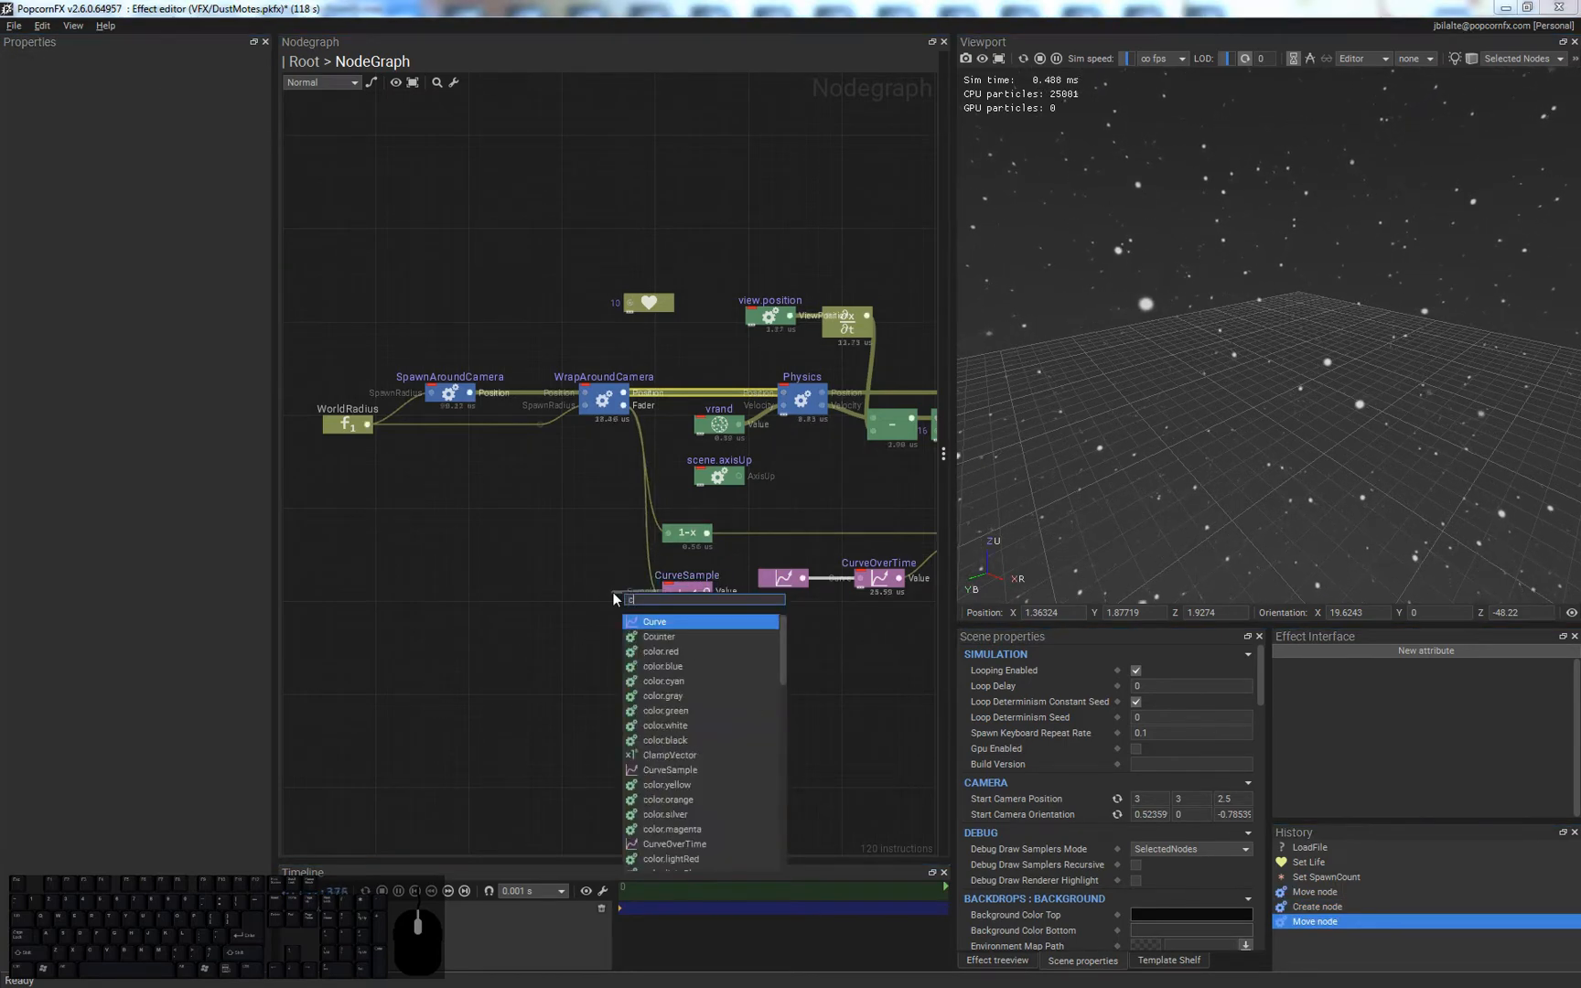
key(Return)
middle_drag(772, 666, 563, 686)
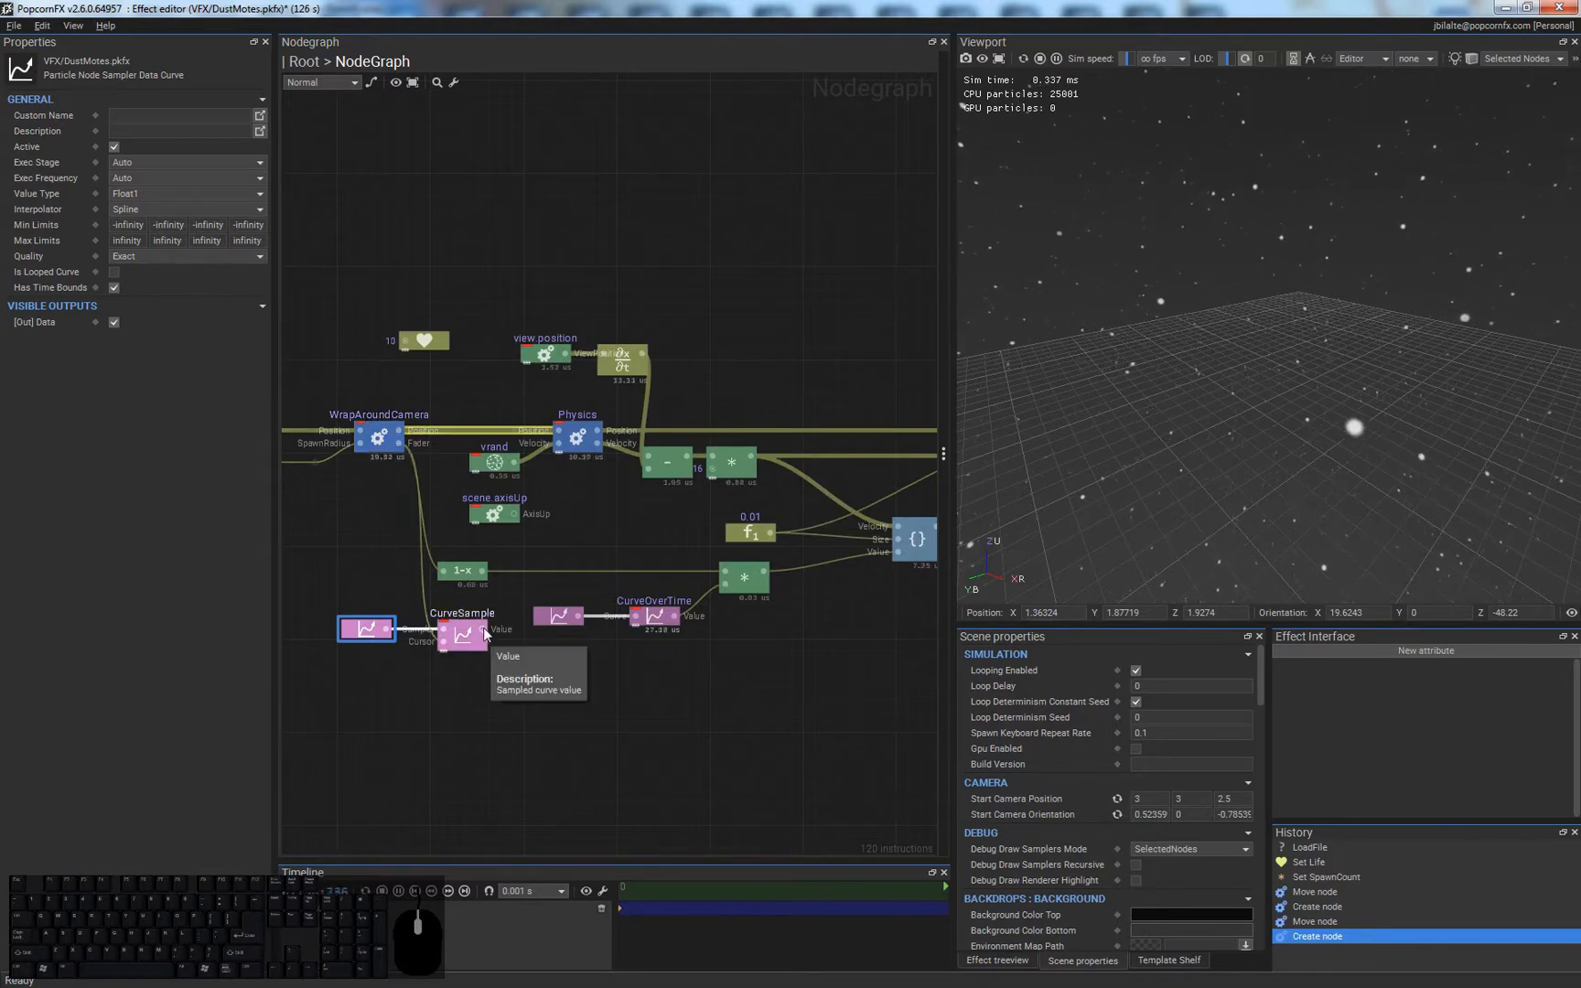
drag(486, 629, 724, 574)
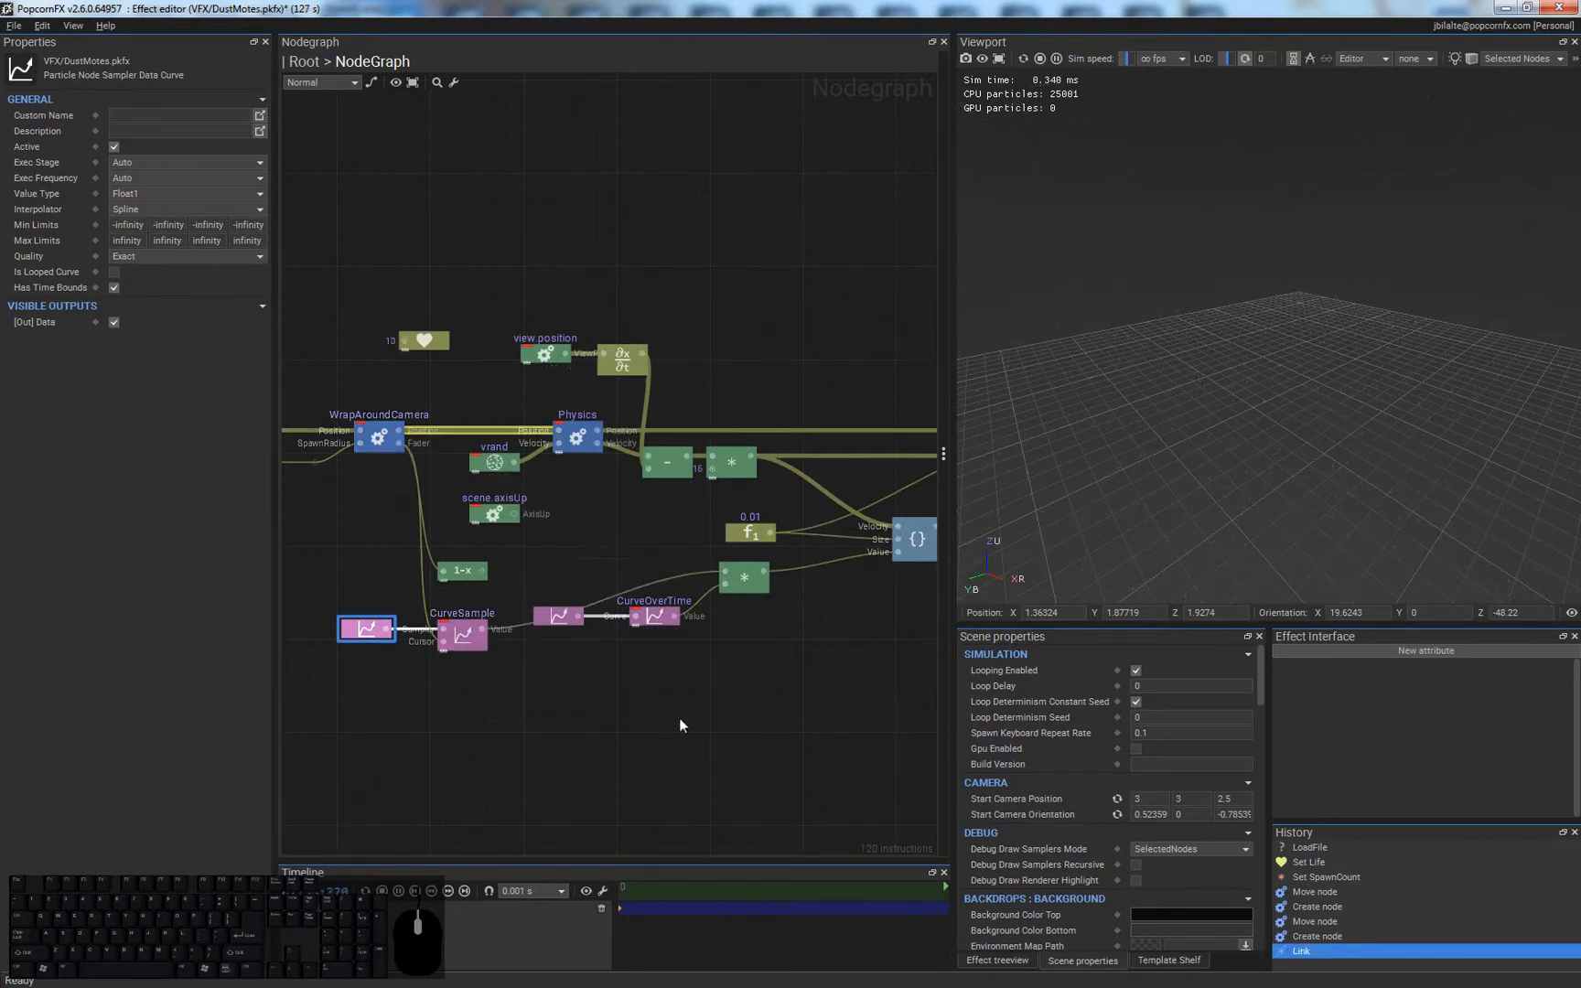
- Open the new curve for editing and set the value of its first knot to 1
double_click(360, 631)
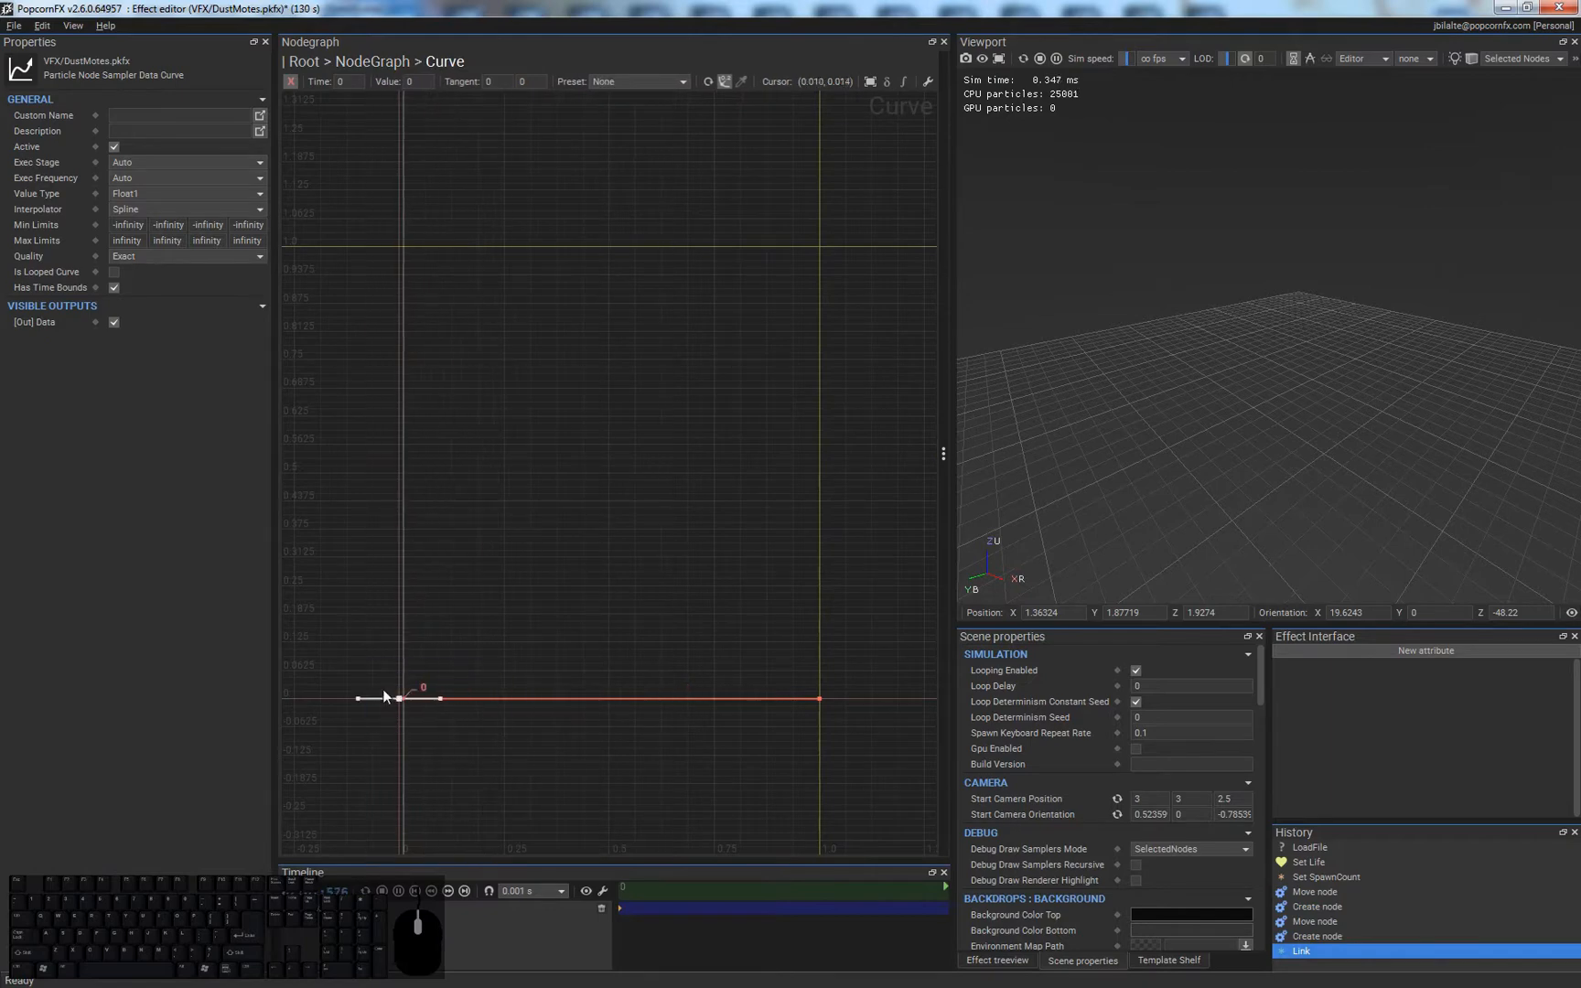
drag(402, 702, 410, 248)
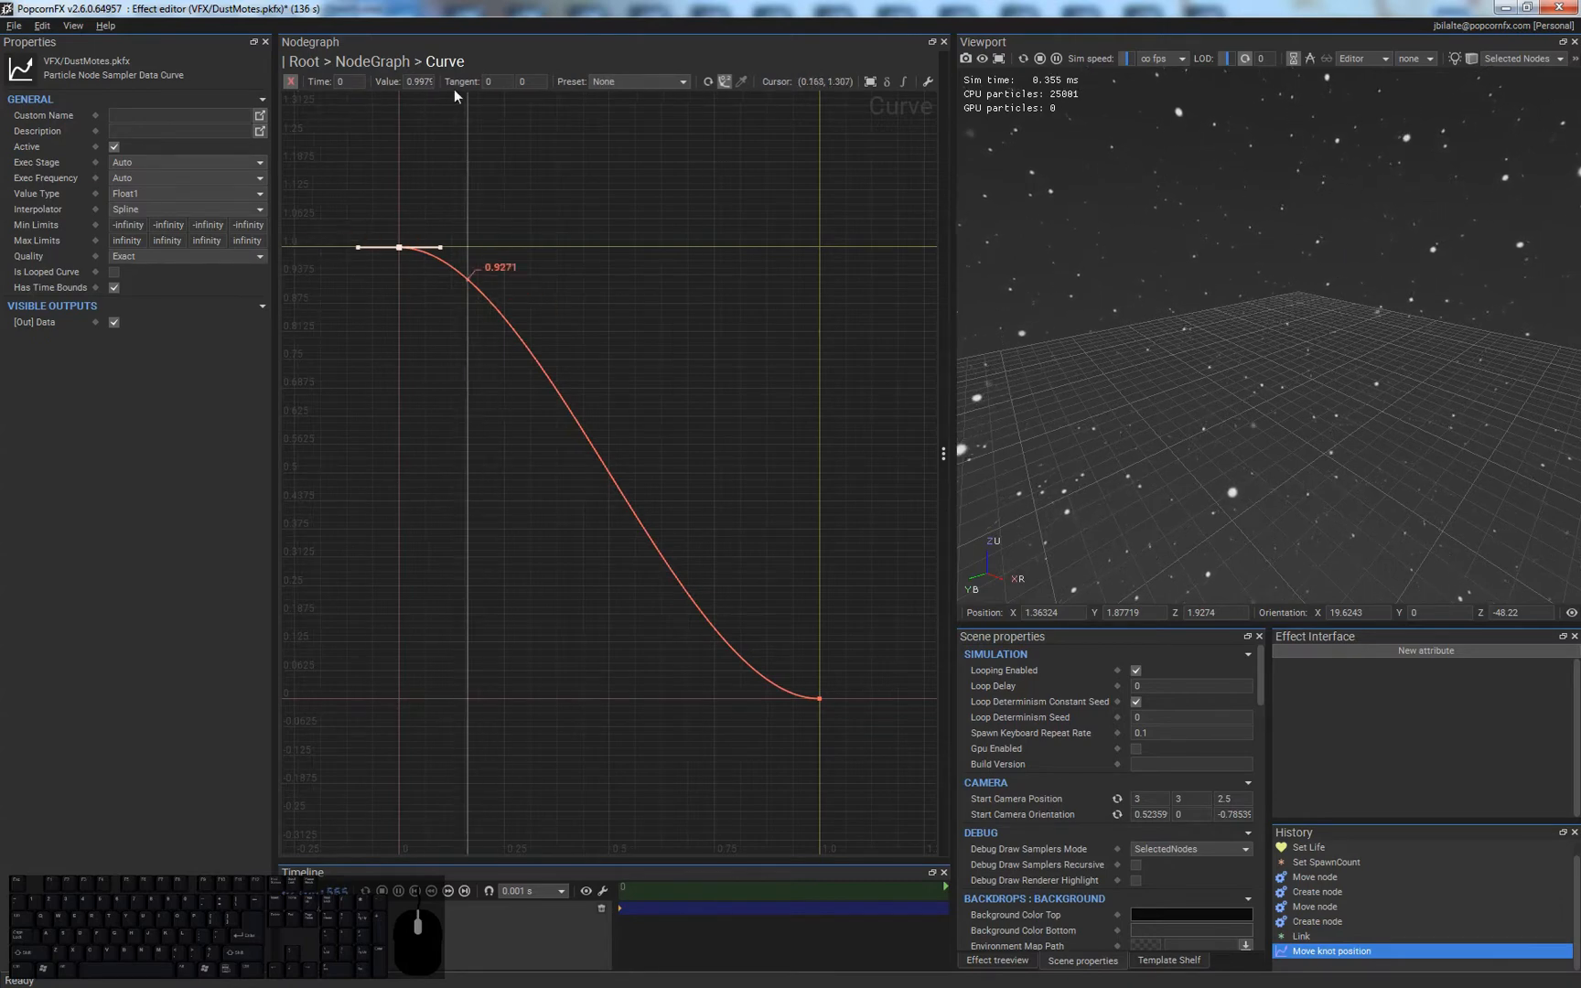
text(1)
key(Return)
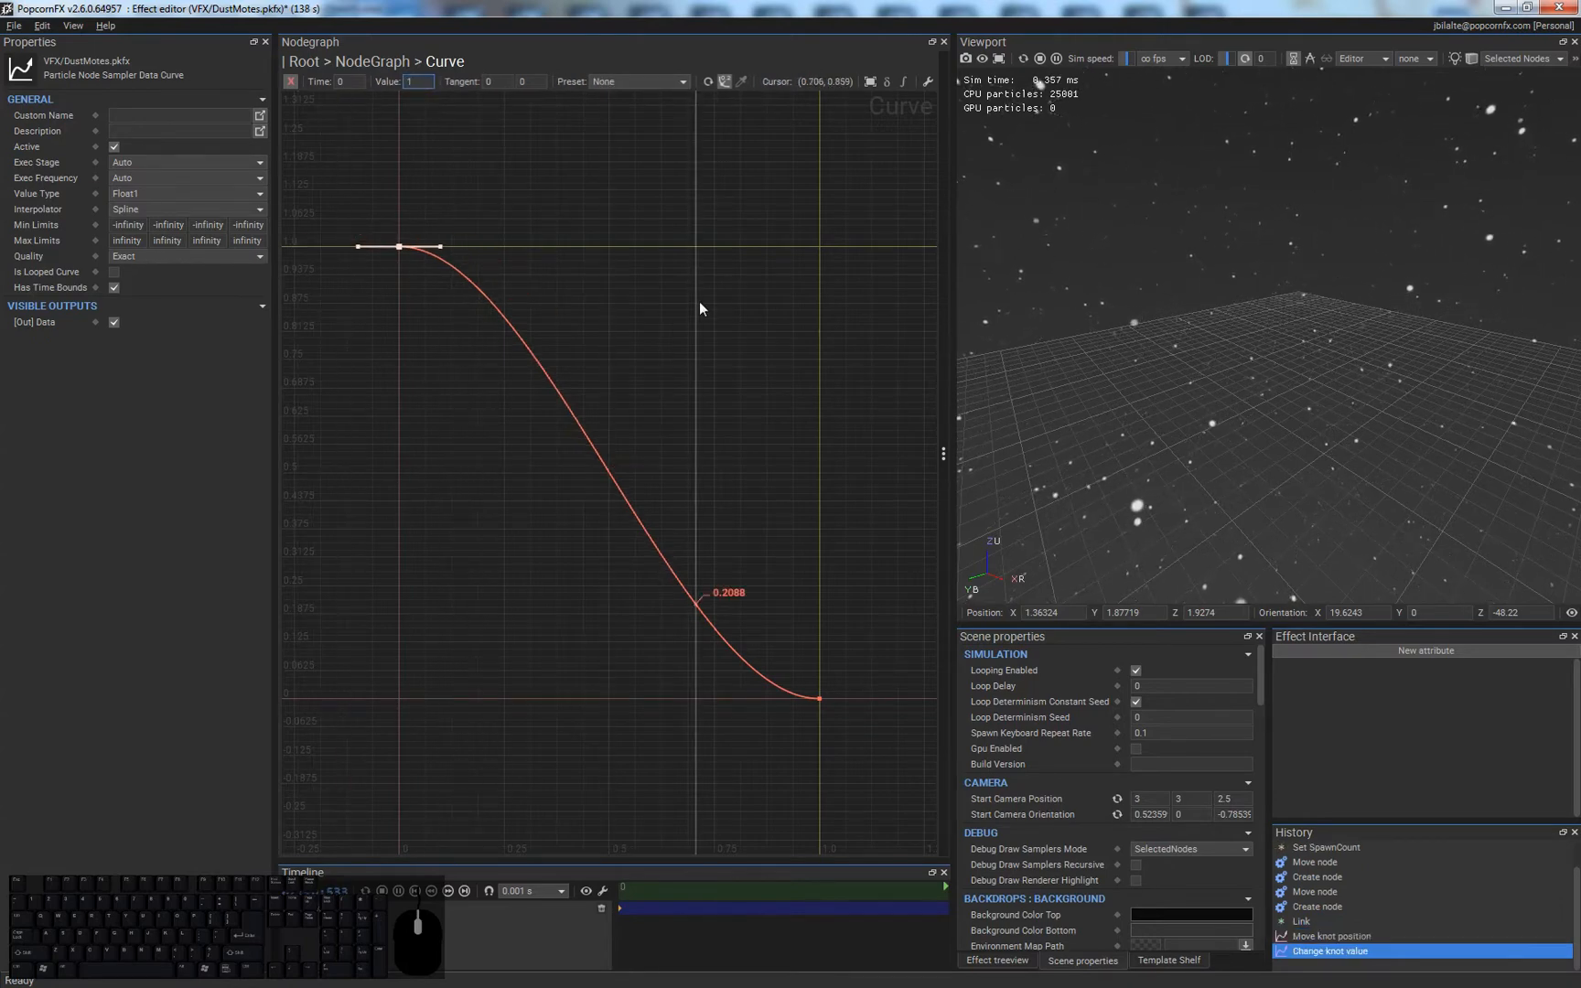
- Insert a curve knot at about time 0.82 and set the value of both upper knots to 1
drag(693, 582, 744, 248)
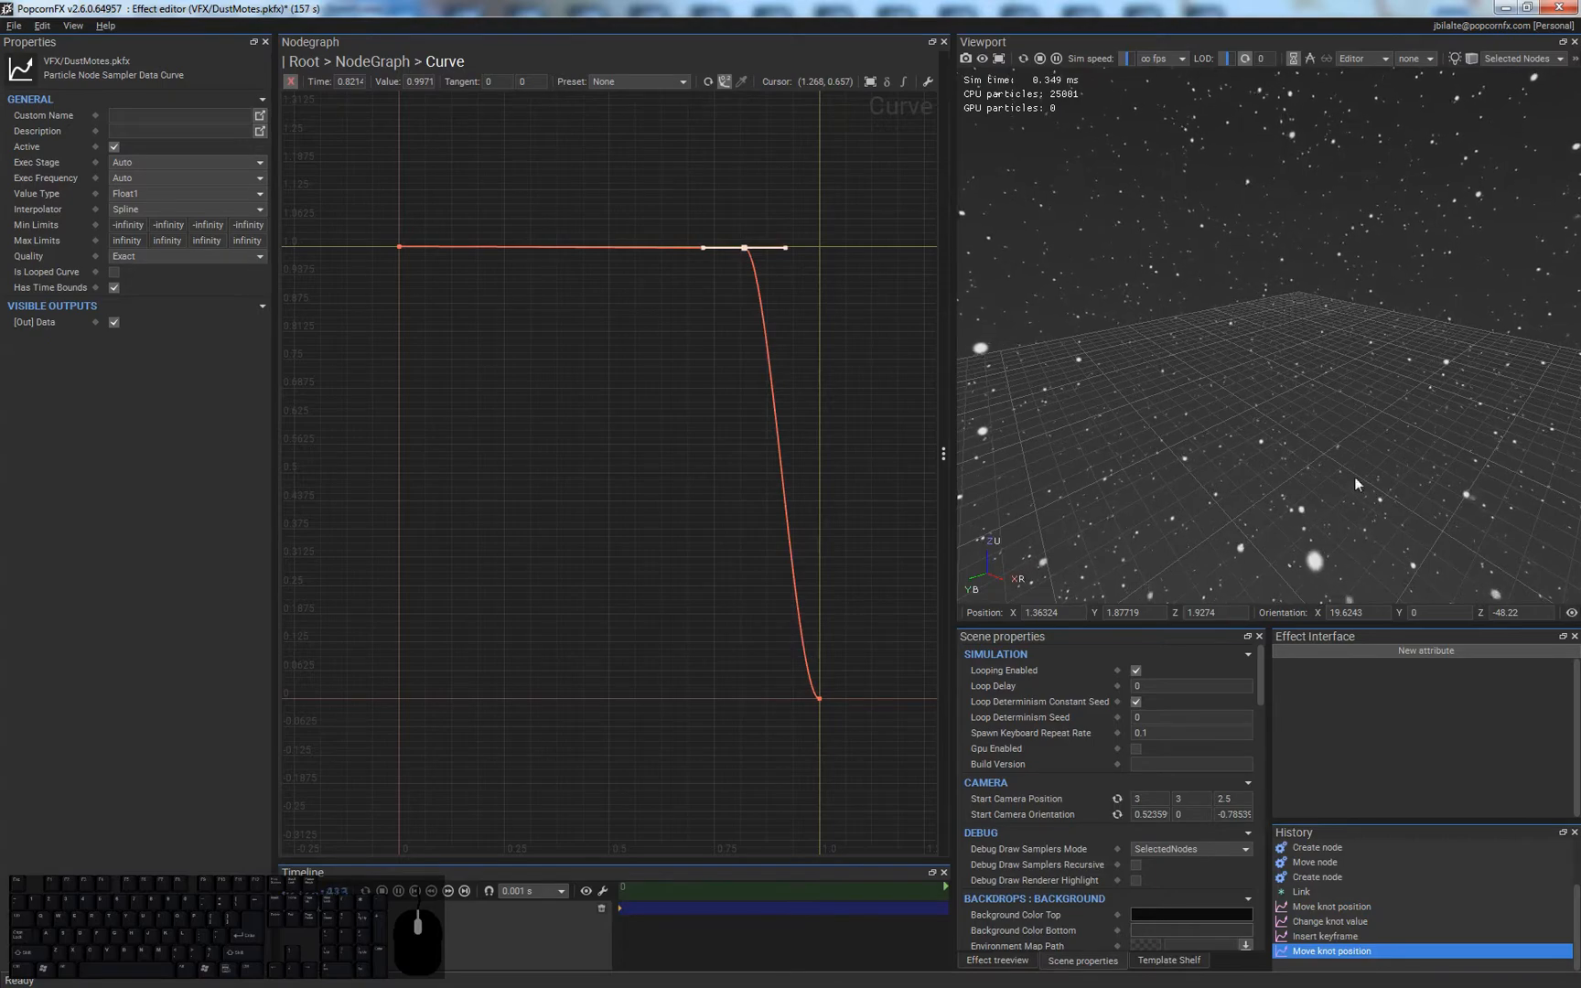
mouse_move(1207, 451)
mouse_down()
mouse_move(1304, 419)
mouse_move(1260, 378)
mouse_move(1263, 433)
mouse_move(1230, 457)
mouse_up()
scroll(1305, 419, down, 4)
scroll(1262, 409, up, 3)
drag(343, 200, 771, 279)
text(1)
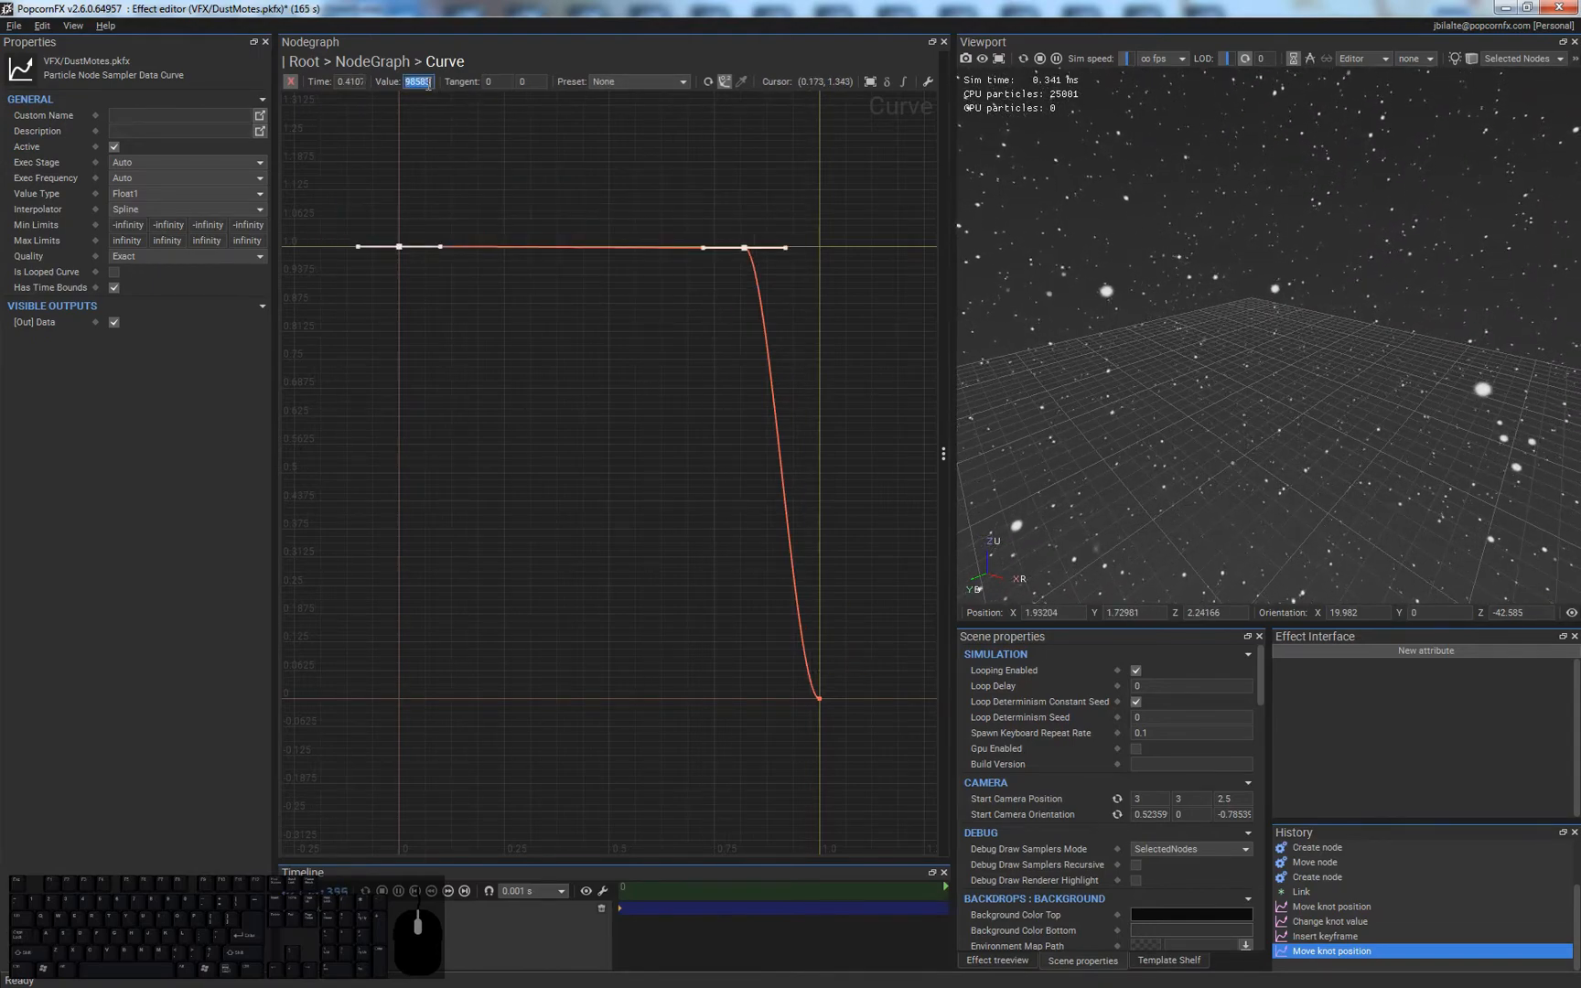
key(Return)
- Check the particle fade around the camera, save the effect and return to the particle layer's nodegraph
drag(1379, 280, 1309, 271)
scroll(1309, 274, down, 3)
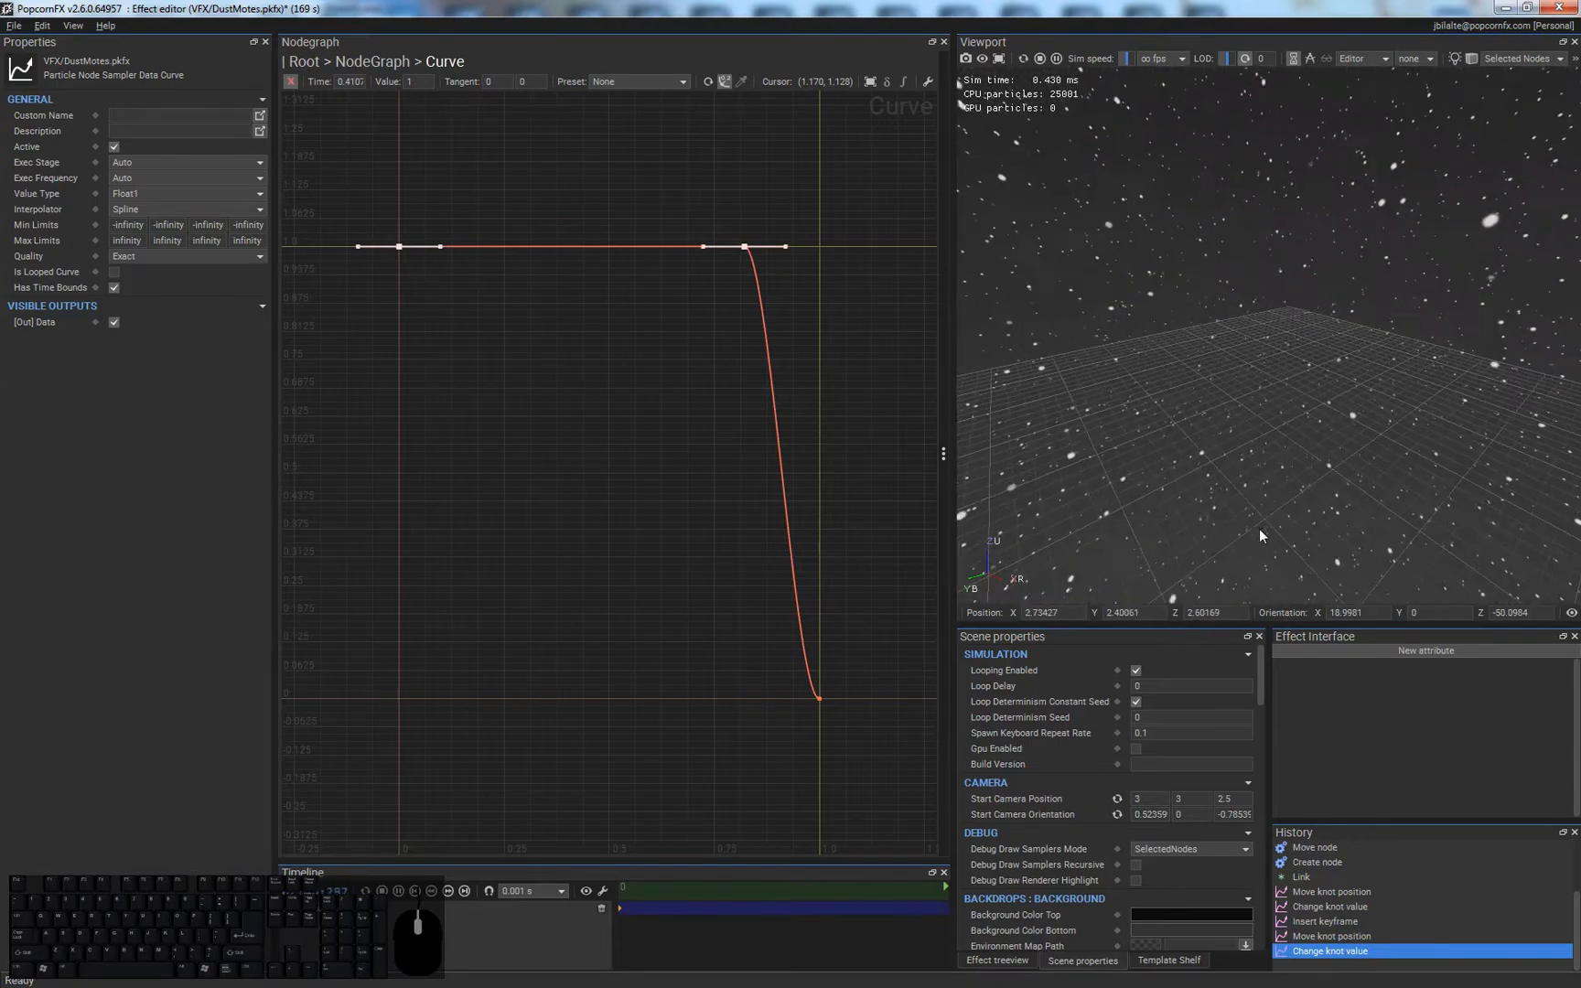
mouse_move(1259, 529)
mouse_down()
mouse_move(1317, 264)
mouse_move(1391, 240)
mouse_up()
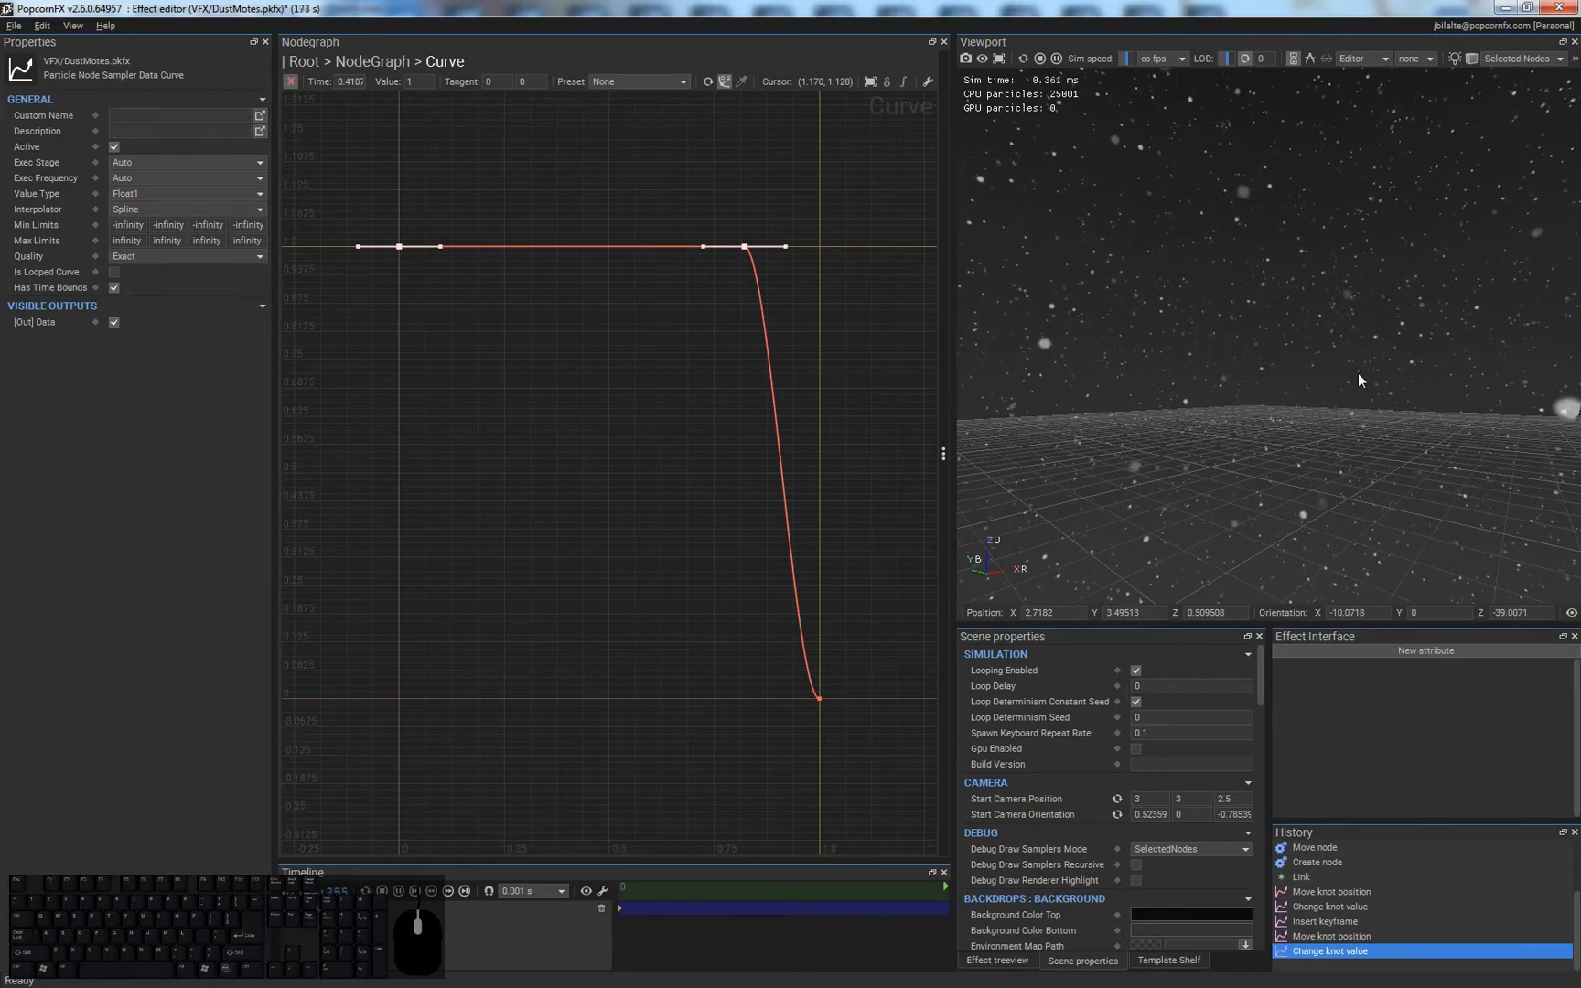
key(ctrl+s)
key(BackSpace)
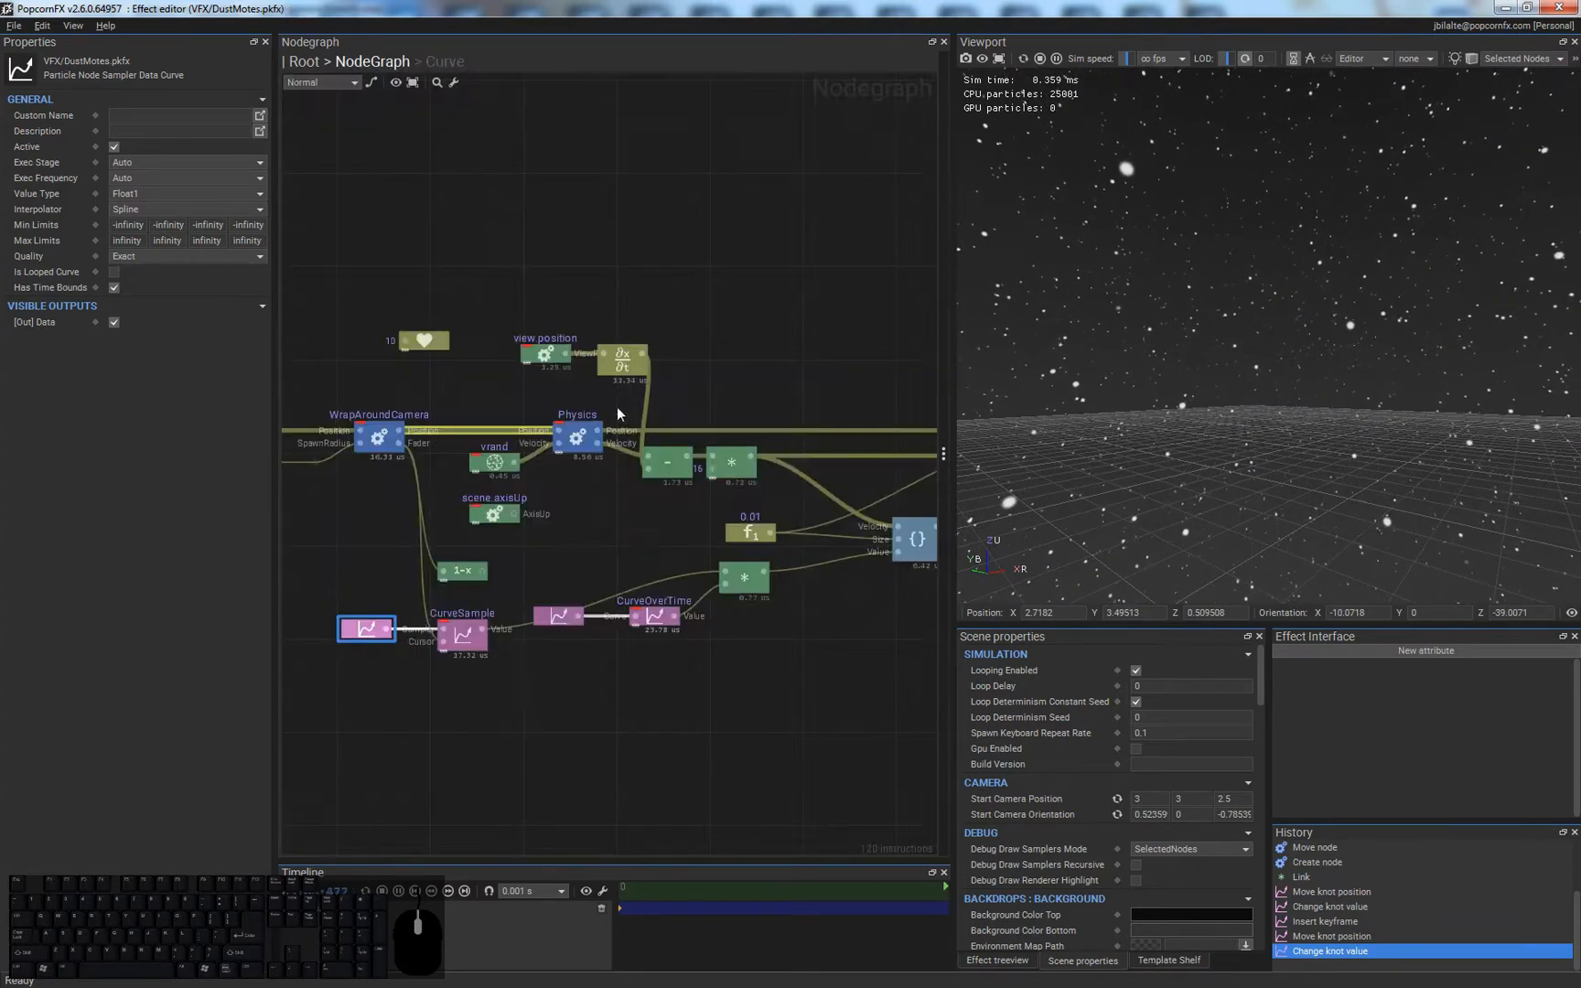
- Open the WrapAroundCamera subgraph and examine its chain of nodes from the Position and SpawnRadius inputs through the remaps
middle_drag(721, 488, 974, 495)
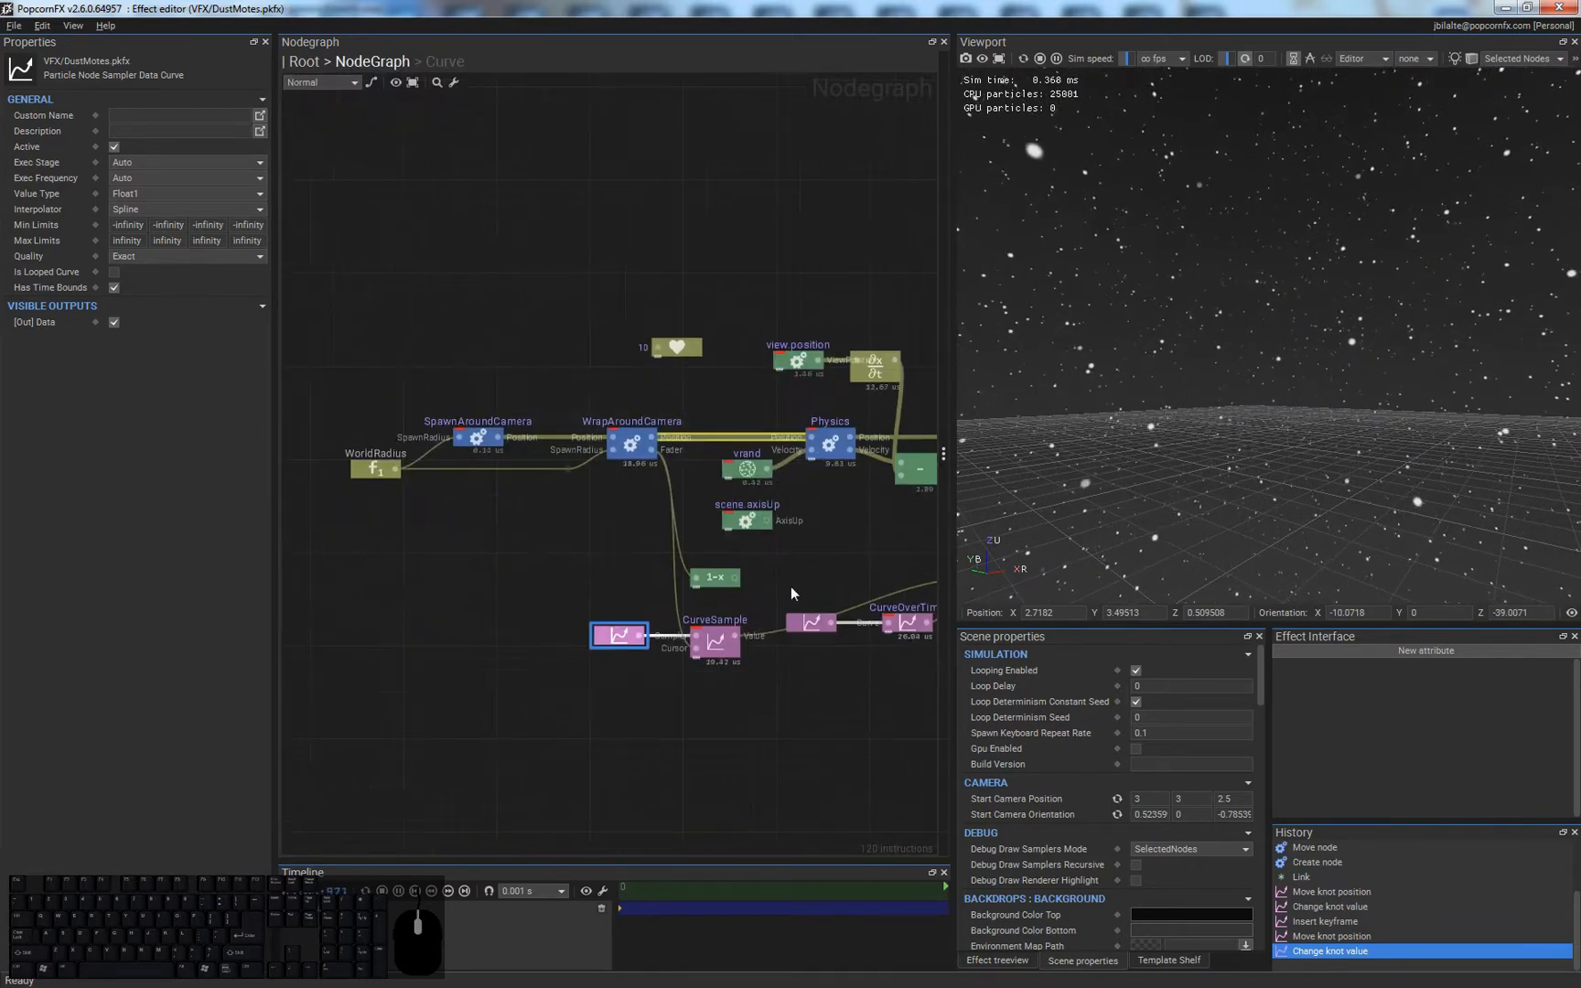
click(632, 446)
double_click(635, 451)
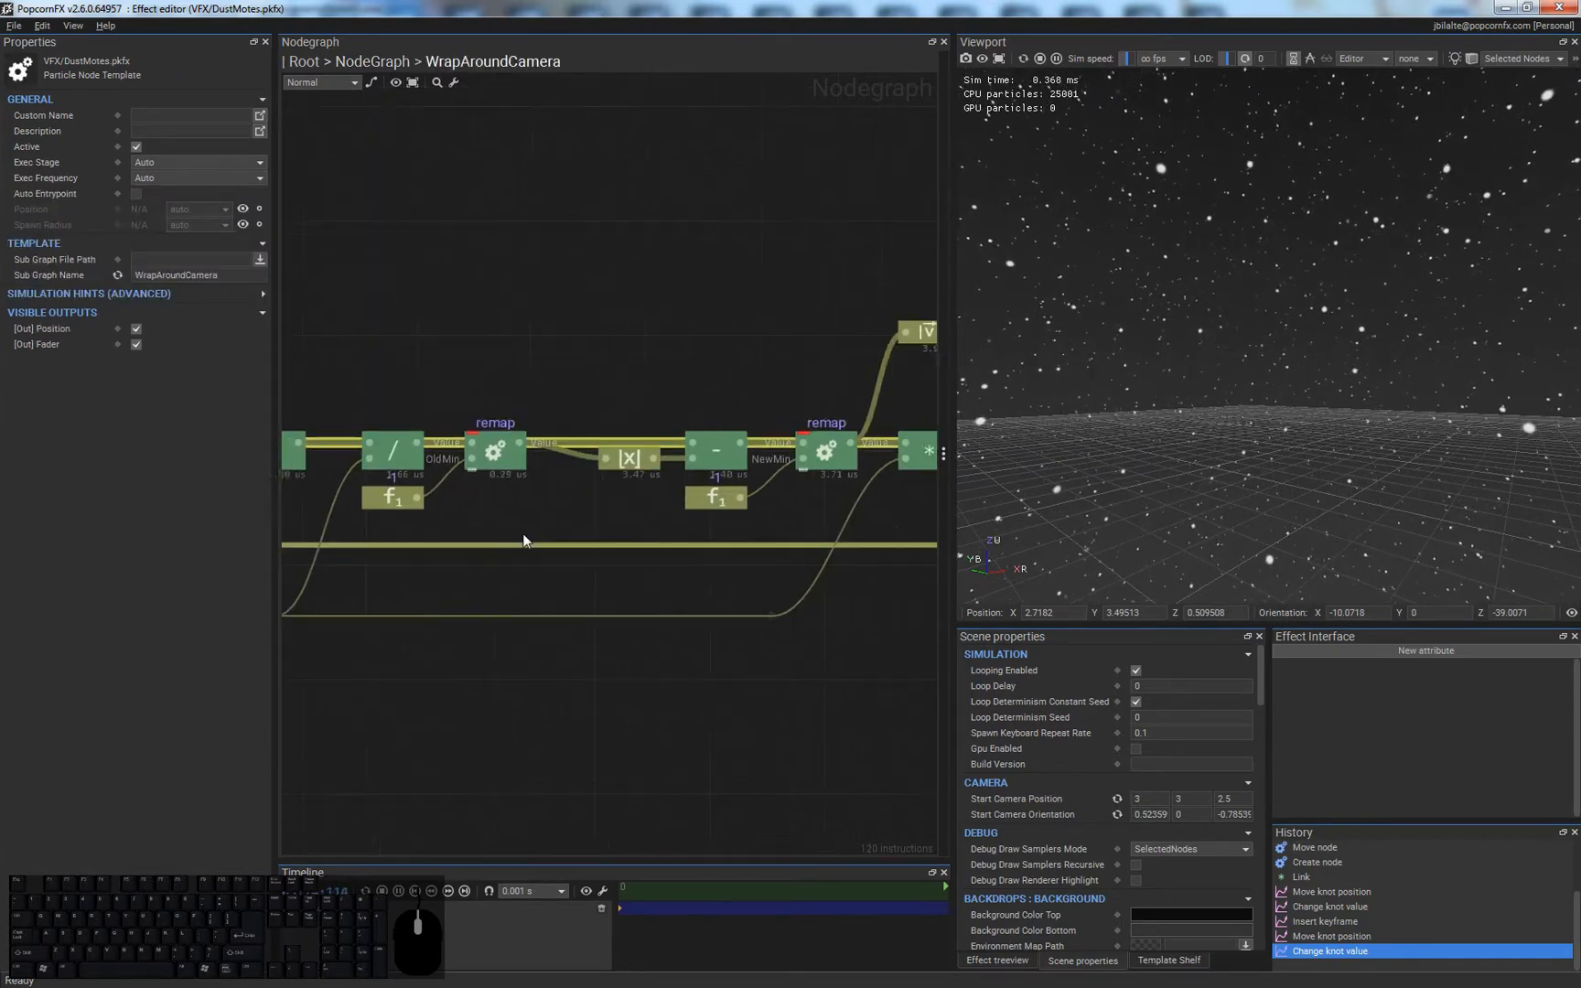
scroll(683, 523, down, 1)
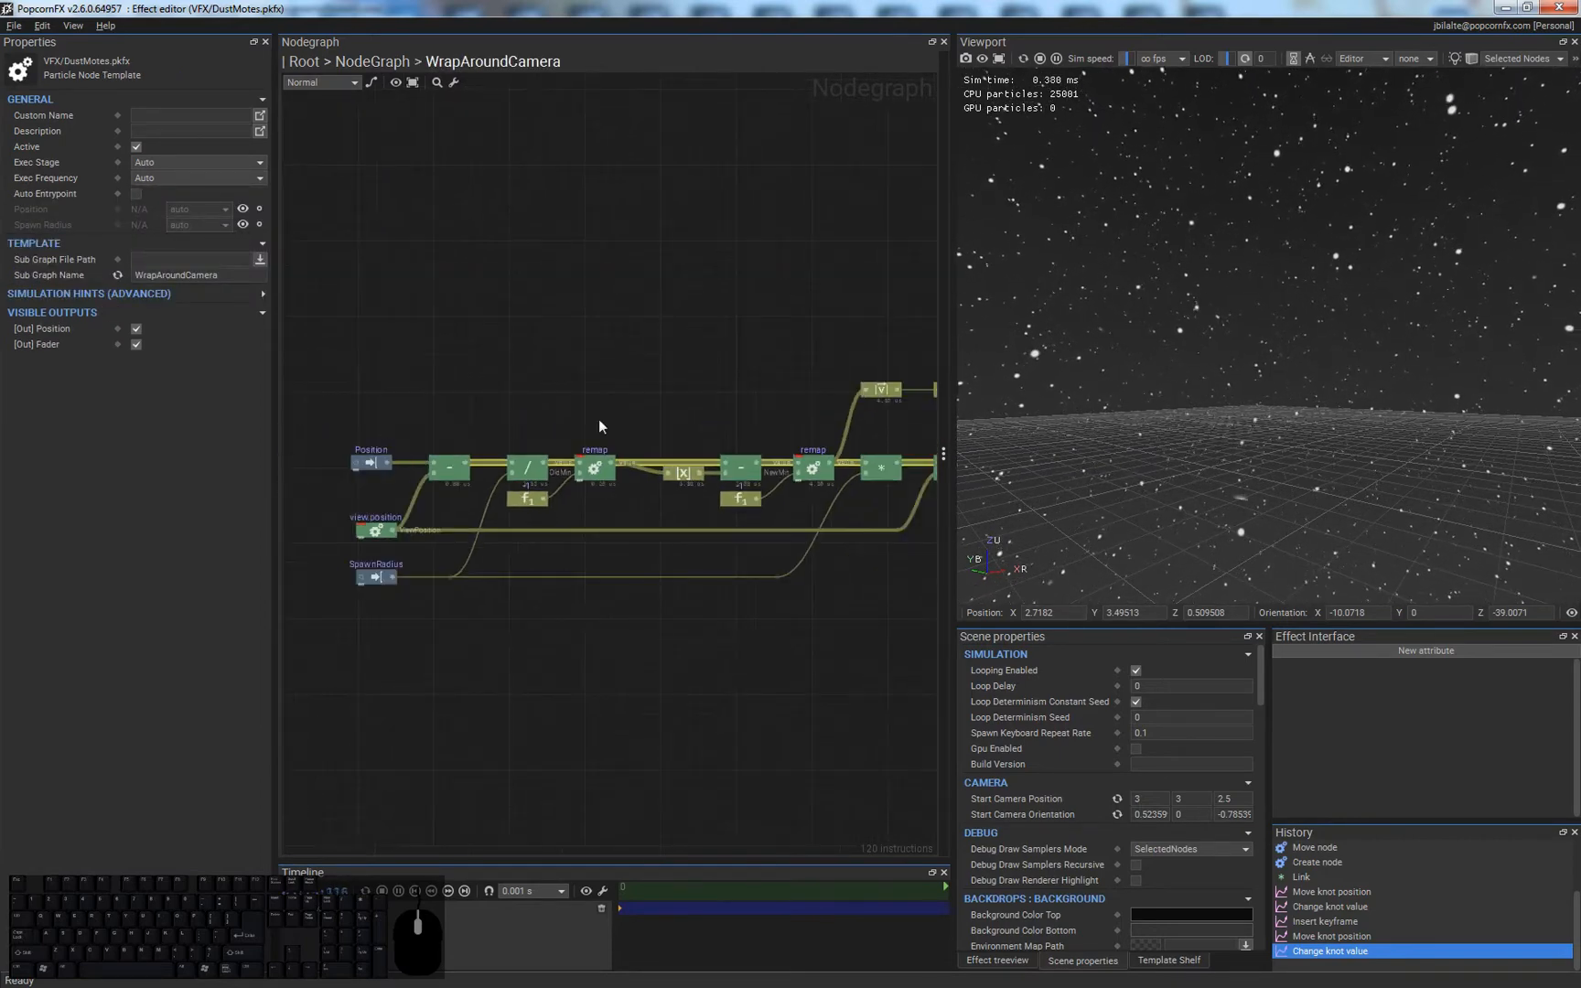
middle_drag(696, 467, 668, 491)
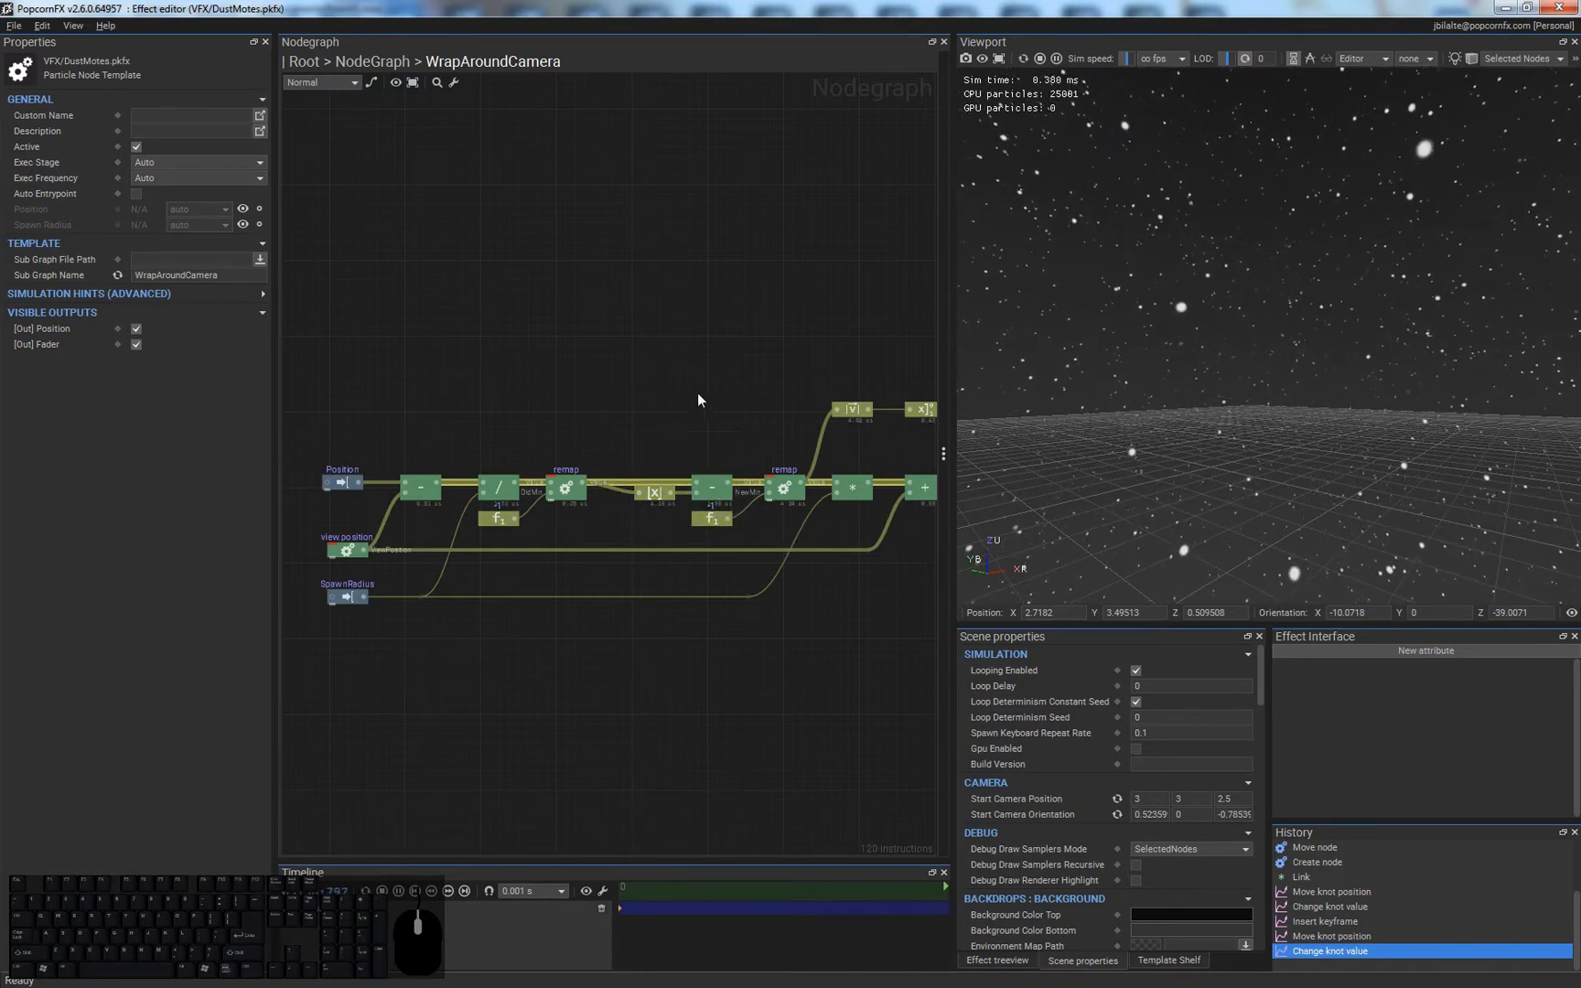
click(681, 362)
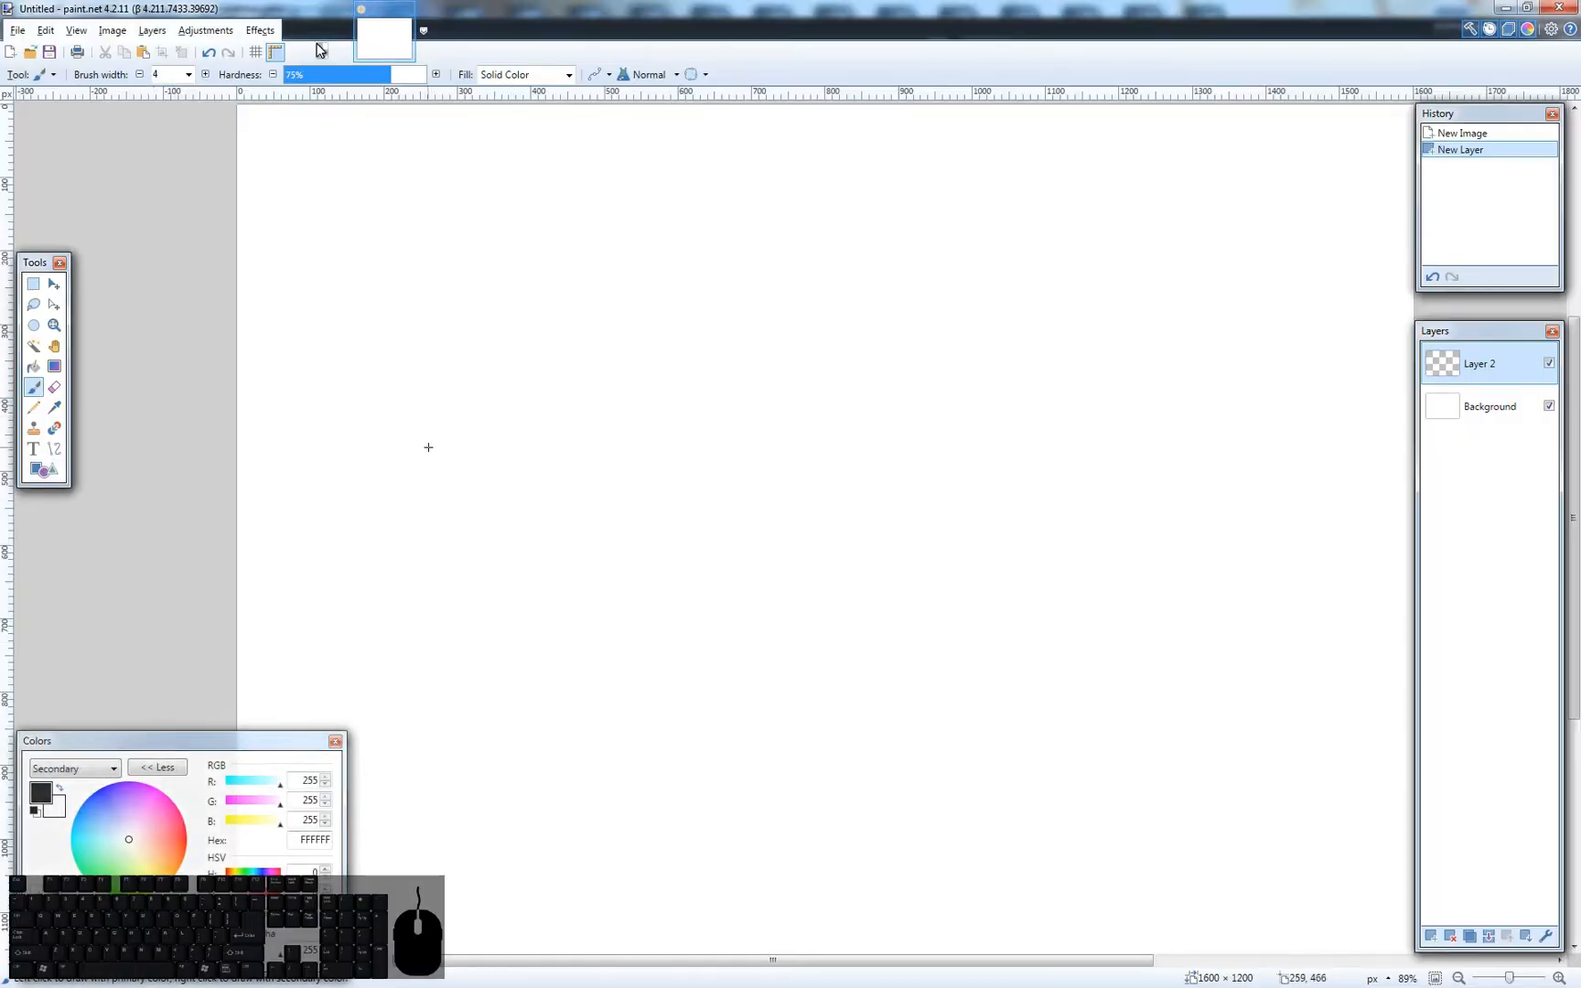
- Paint a long horizontal axis crossed by a vertical axis, with three evenly spaced tick marks along its positive side
drag(425, 452, 947, 447)
drag(1286, 446, 1356, 449)
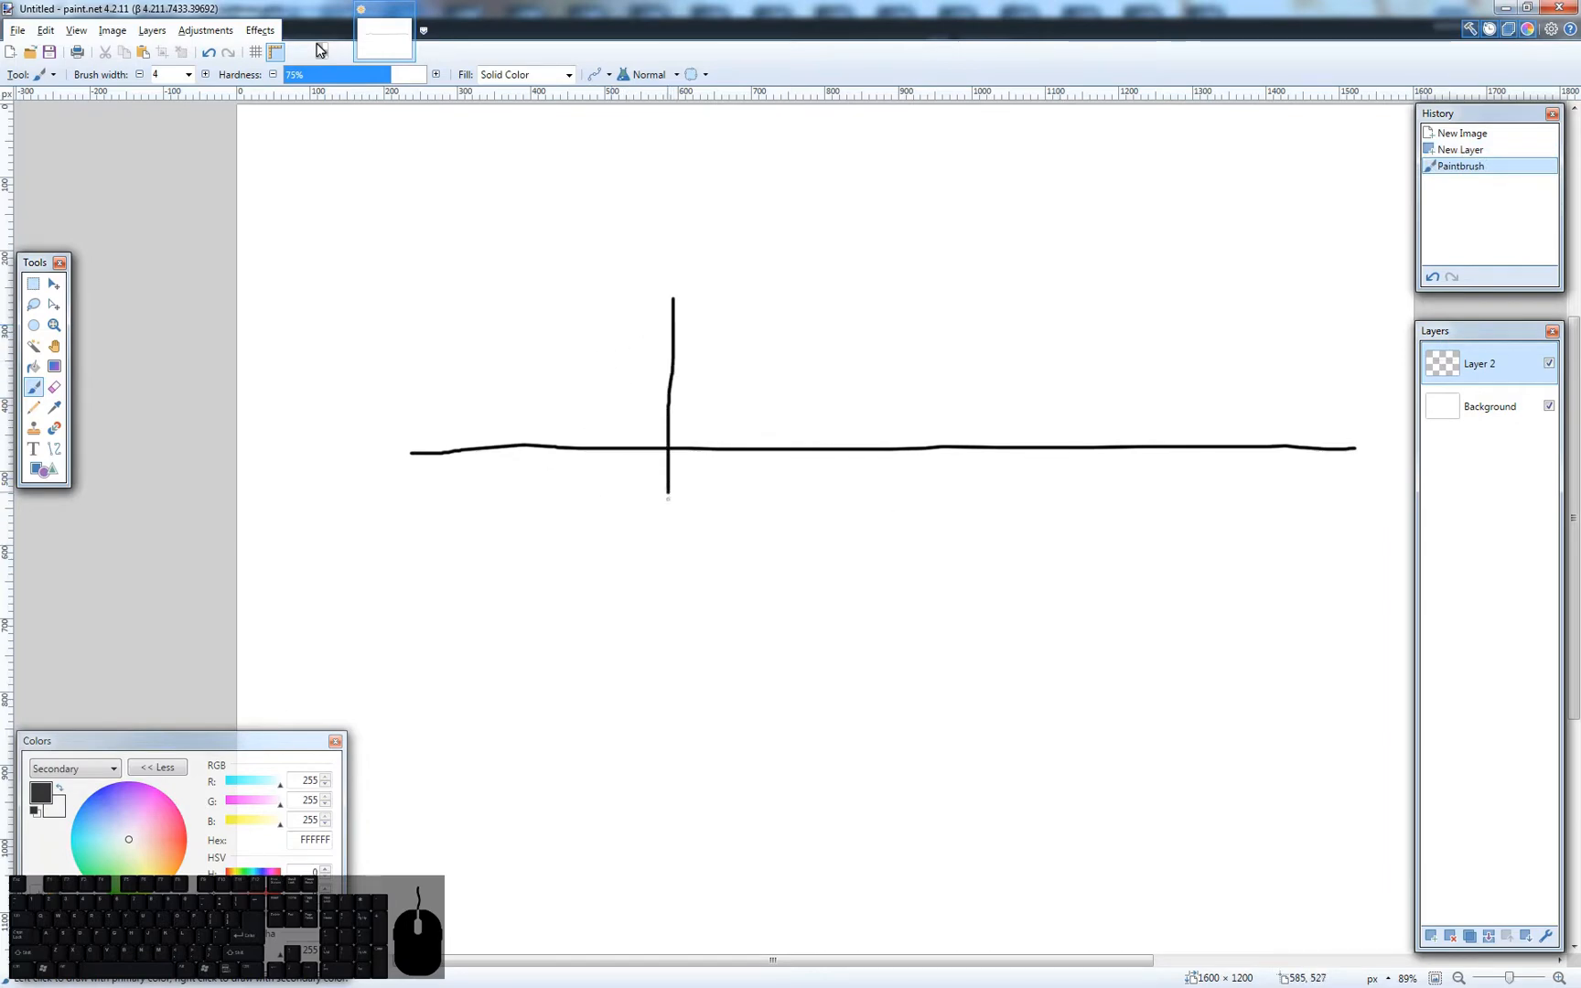
drag(668, 498, 668, 533)
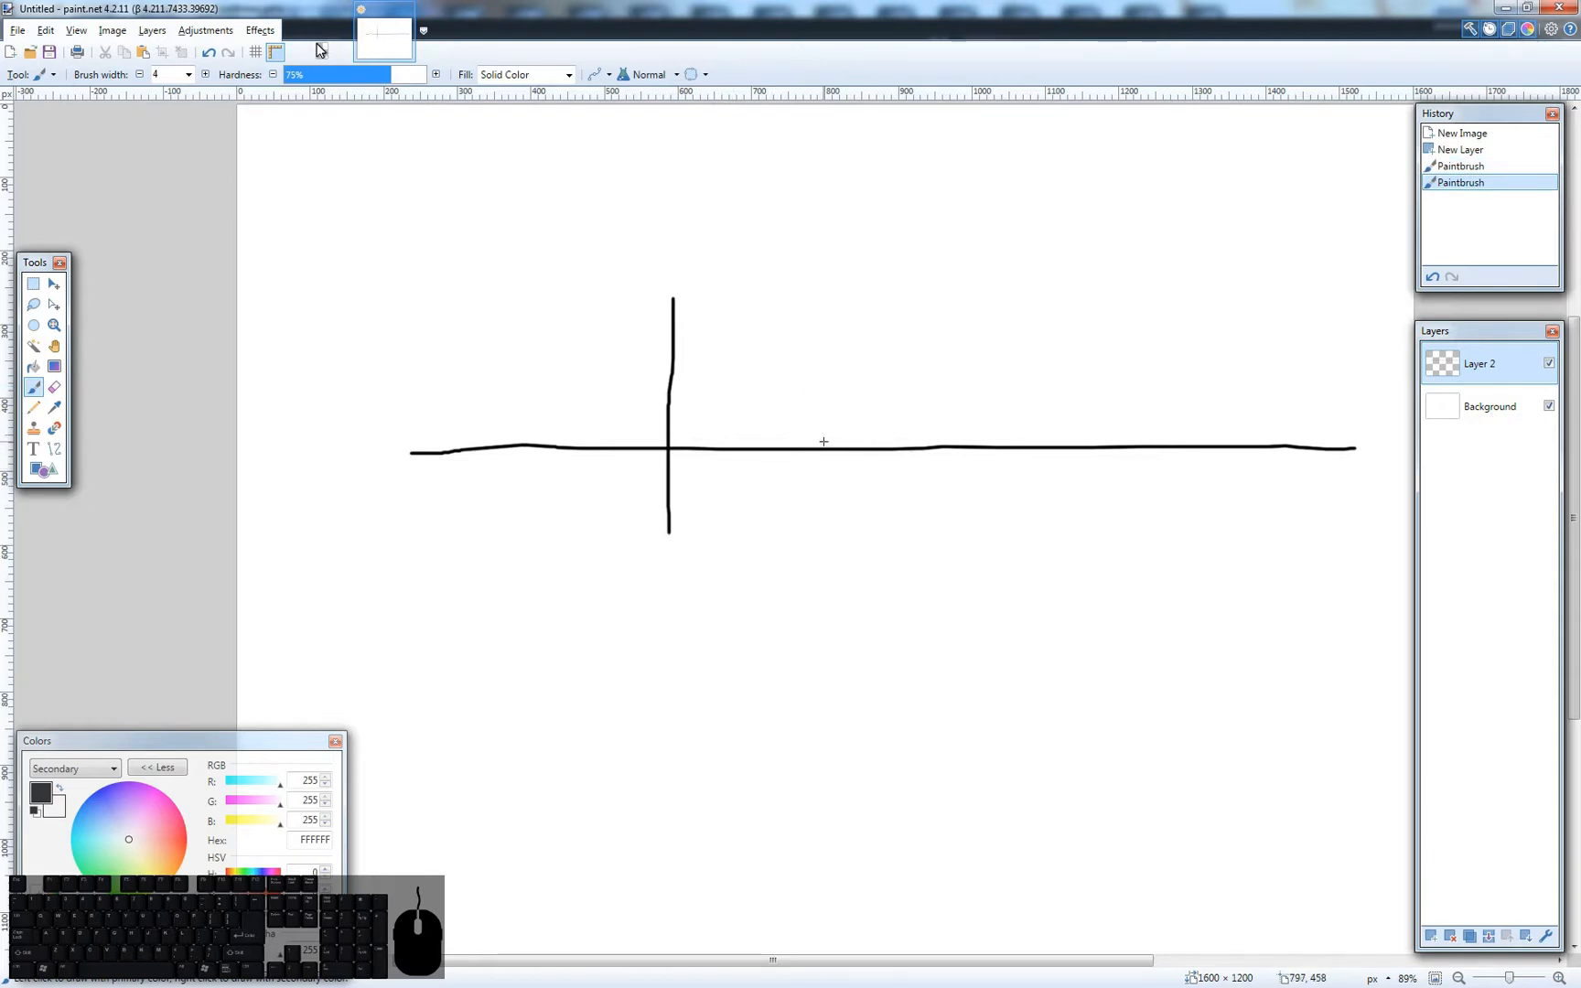
drag(839, 441, 839, 462)
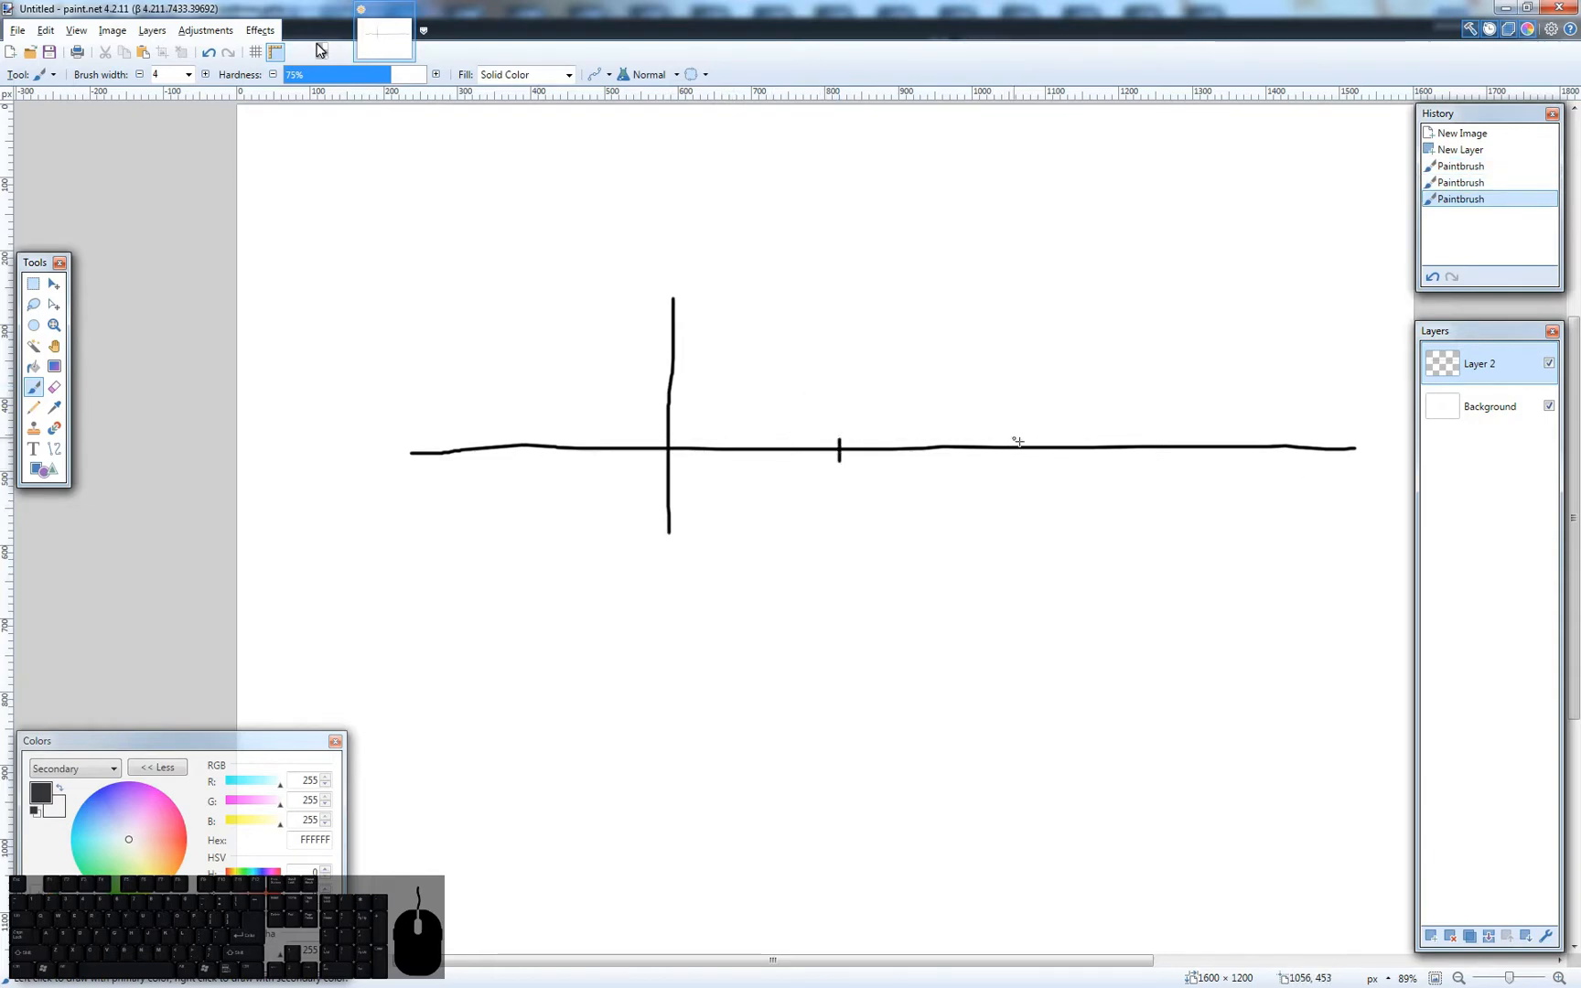
drag(1017, 440, 1016, 465)
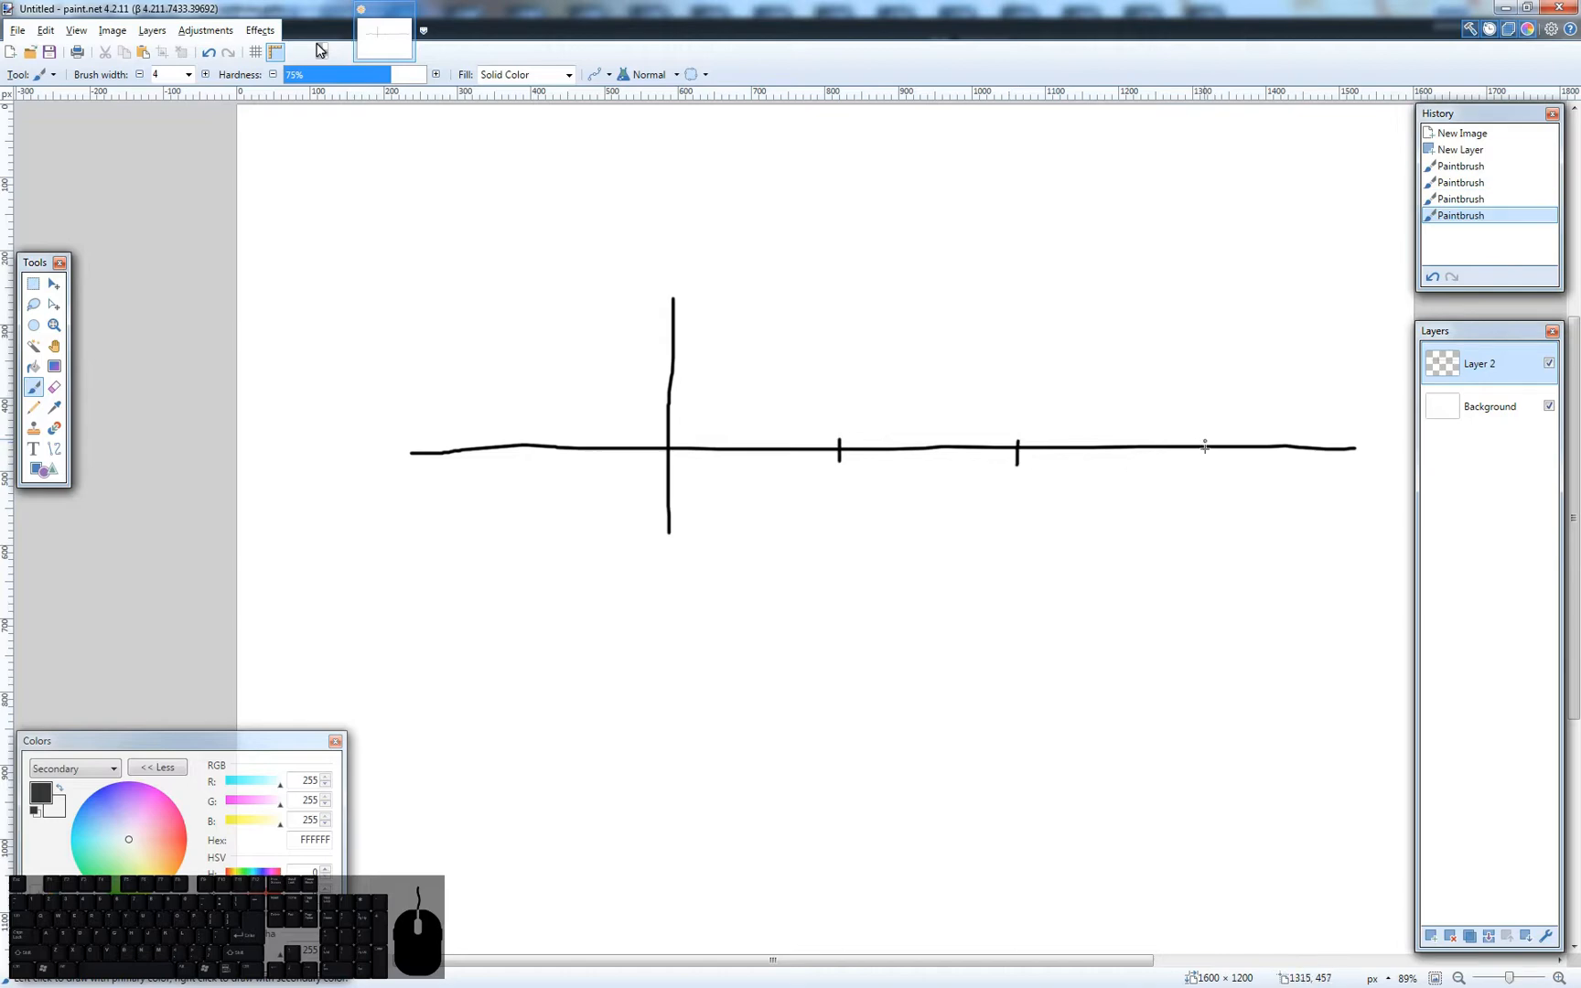
drag(1204, 440, 1203, 460)
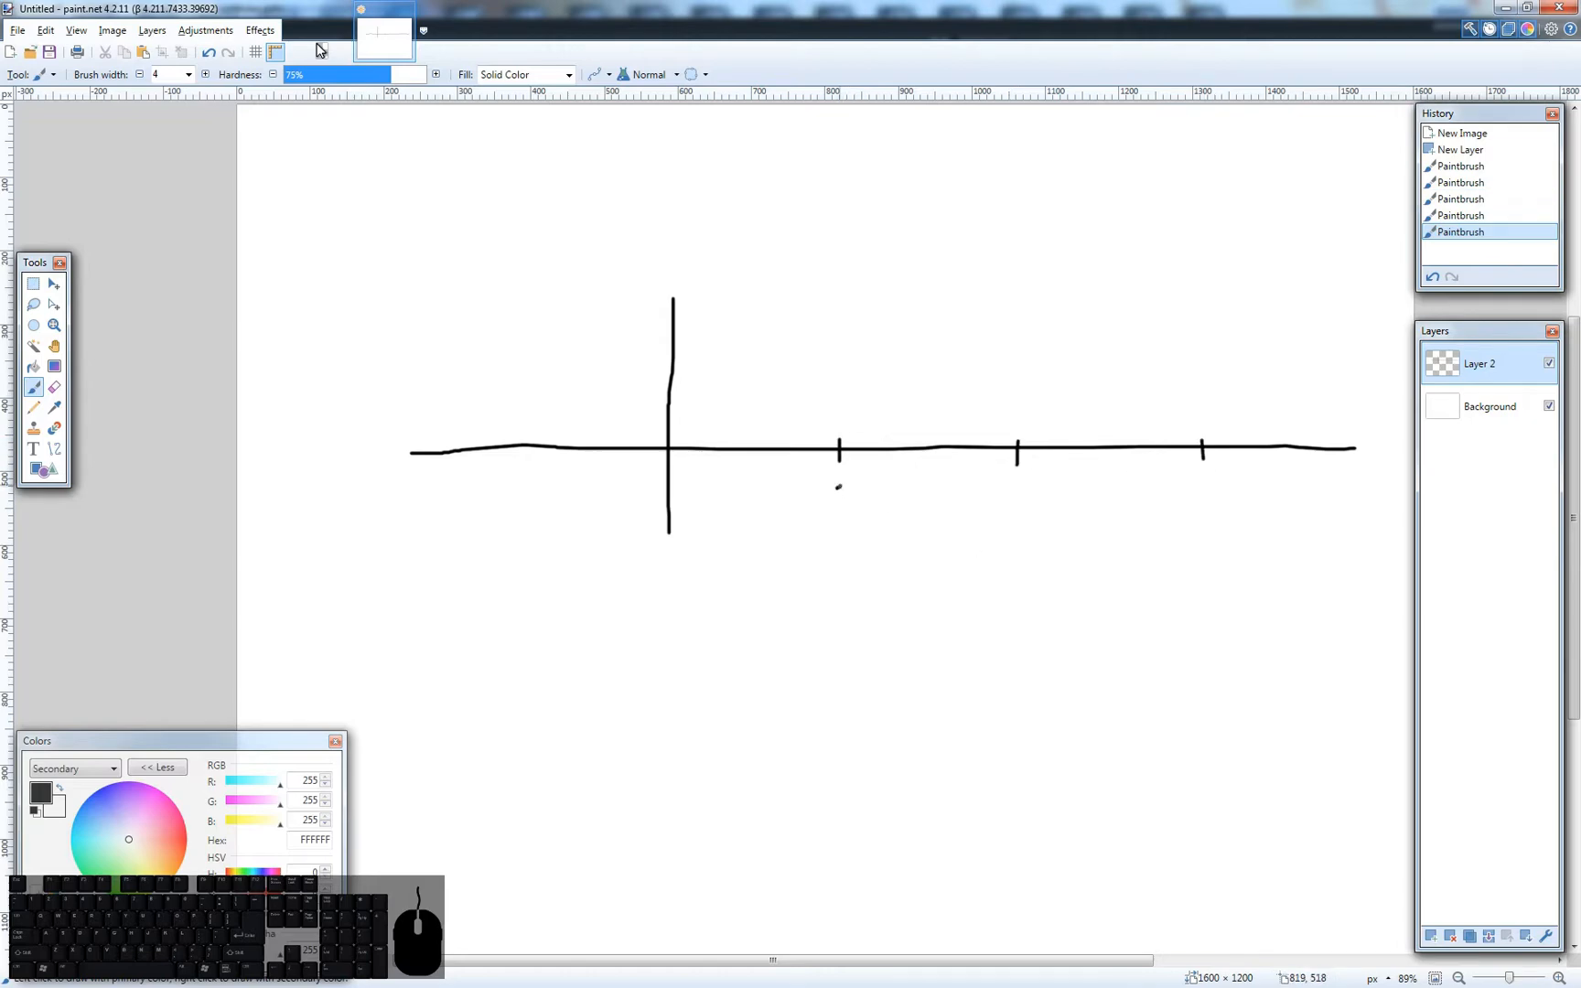
- Label the positive ticks 1, 2 and 3, and extend the axis with two negative-side ticks, writing a 1 under the nearer one
drag(838, 487, 851, 503)
key(ctrl+z)
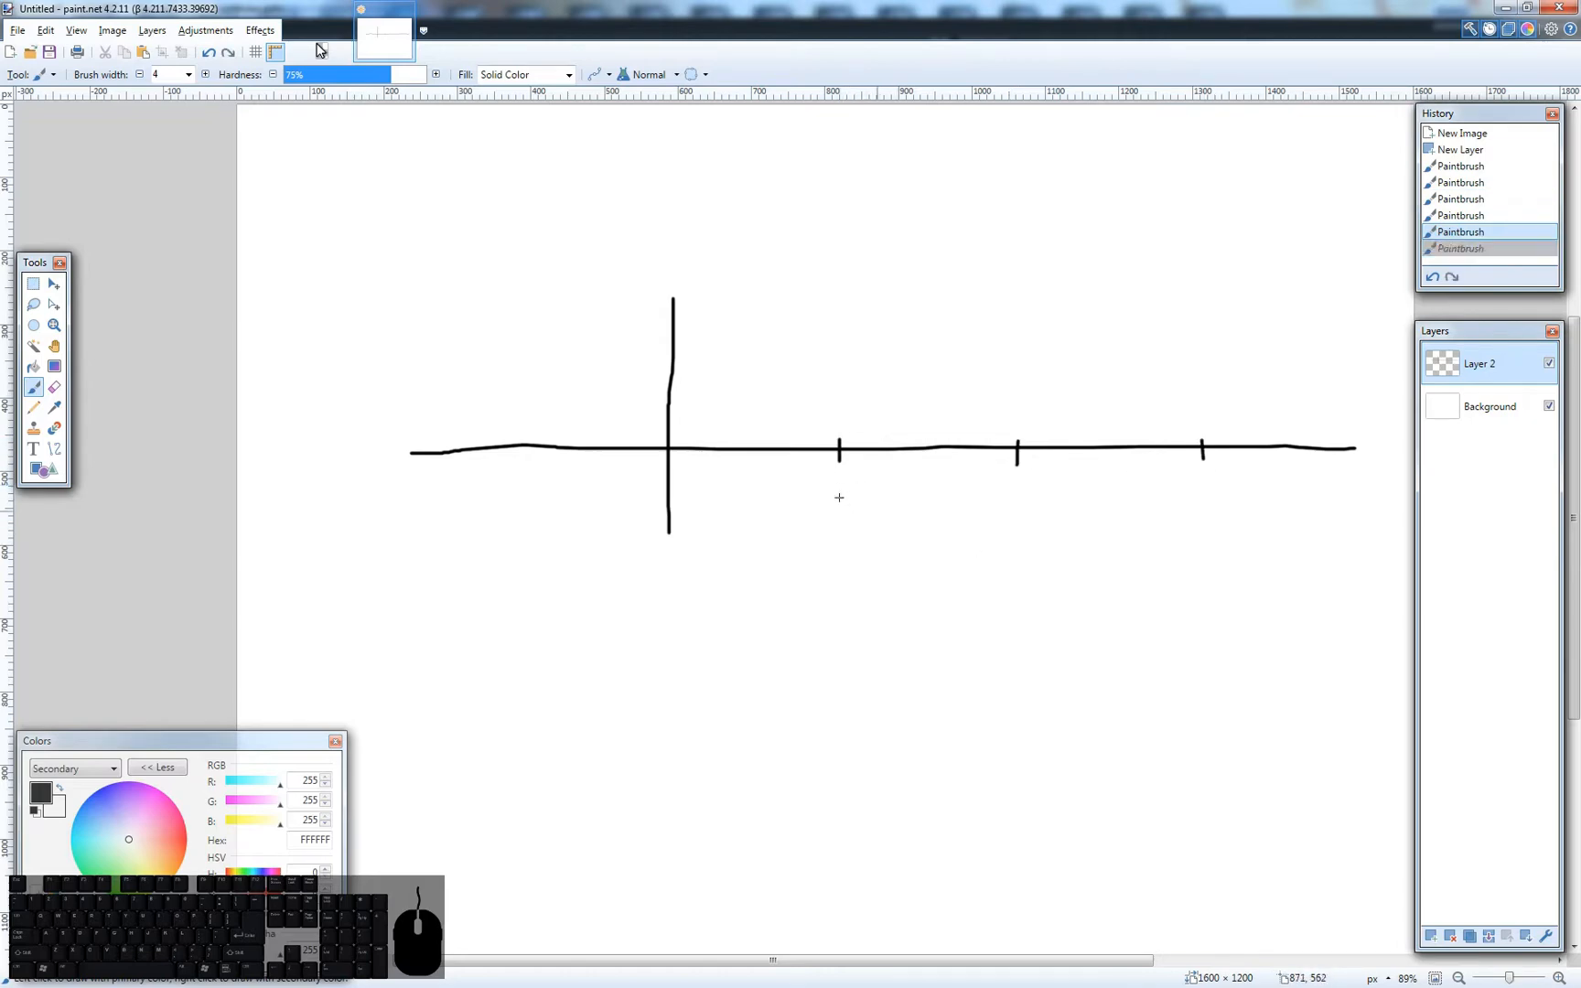
drag(834, 494, 837, 503)
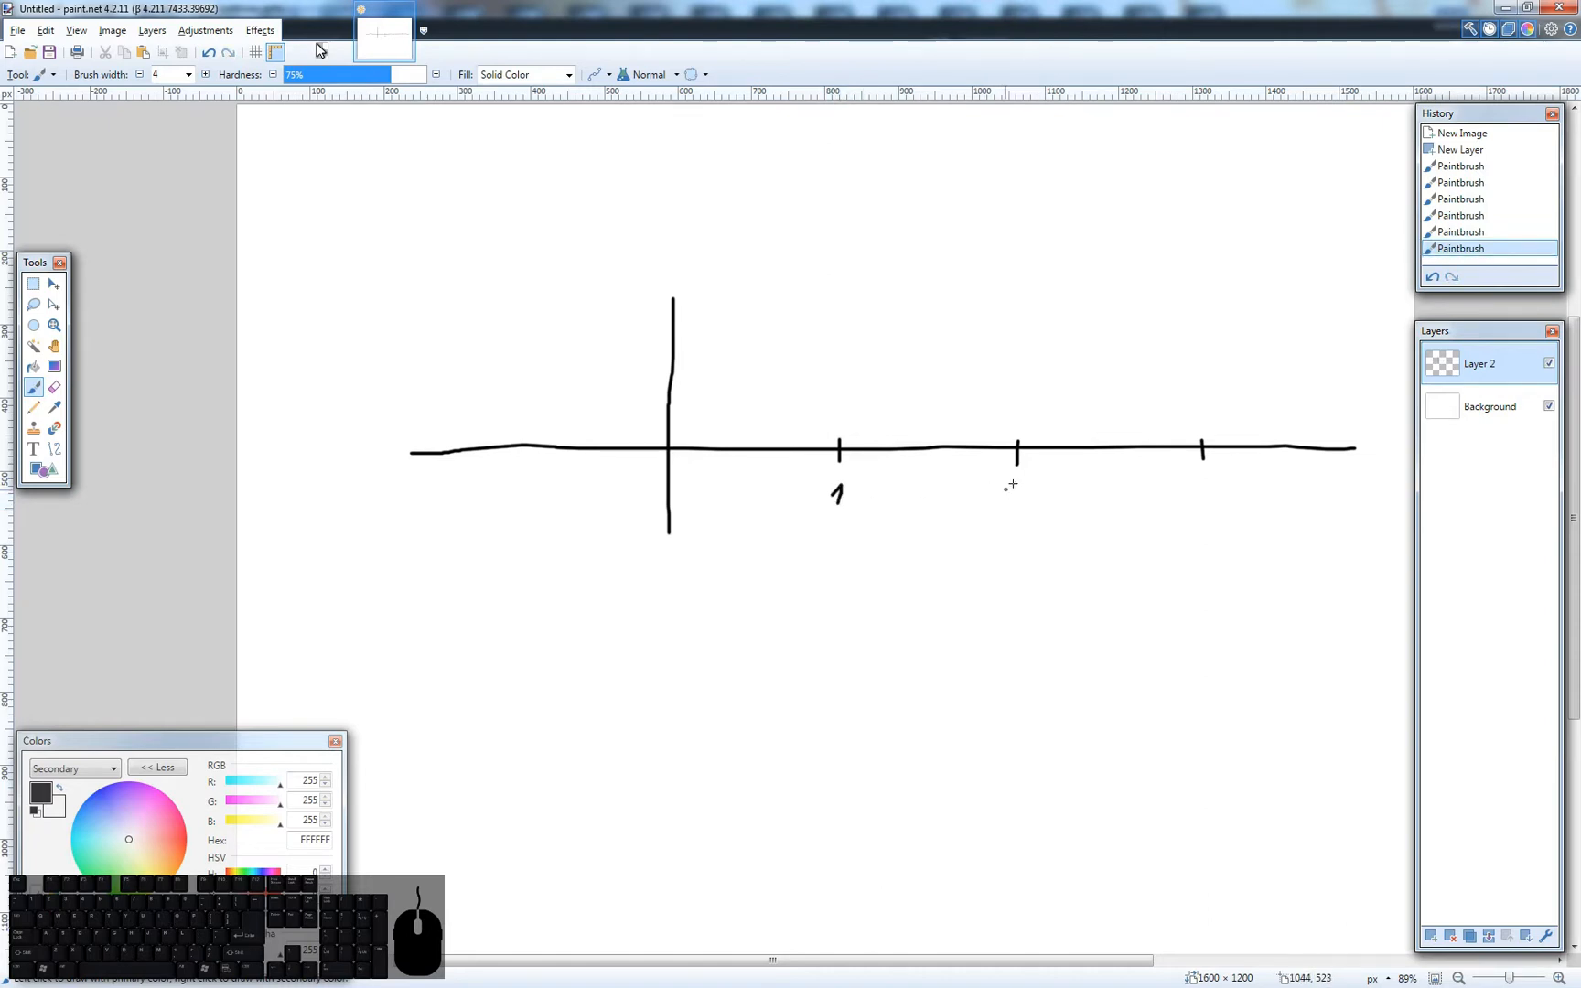
drag(1010, 484, 1028, 502)
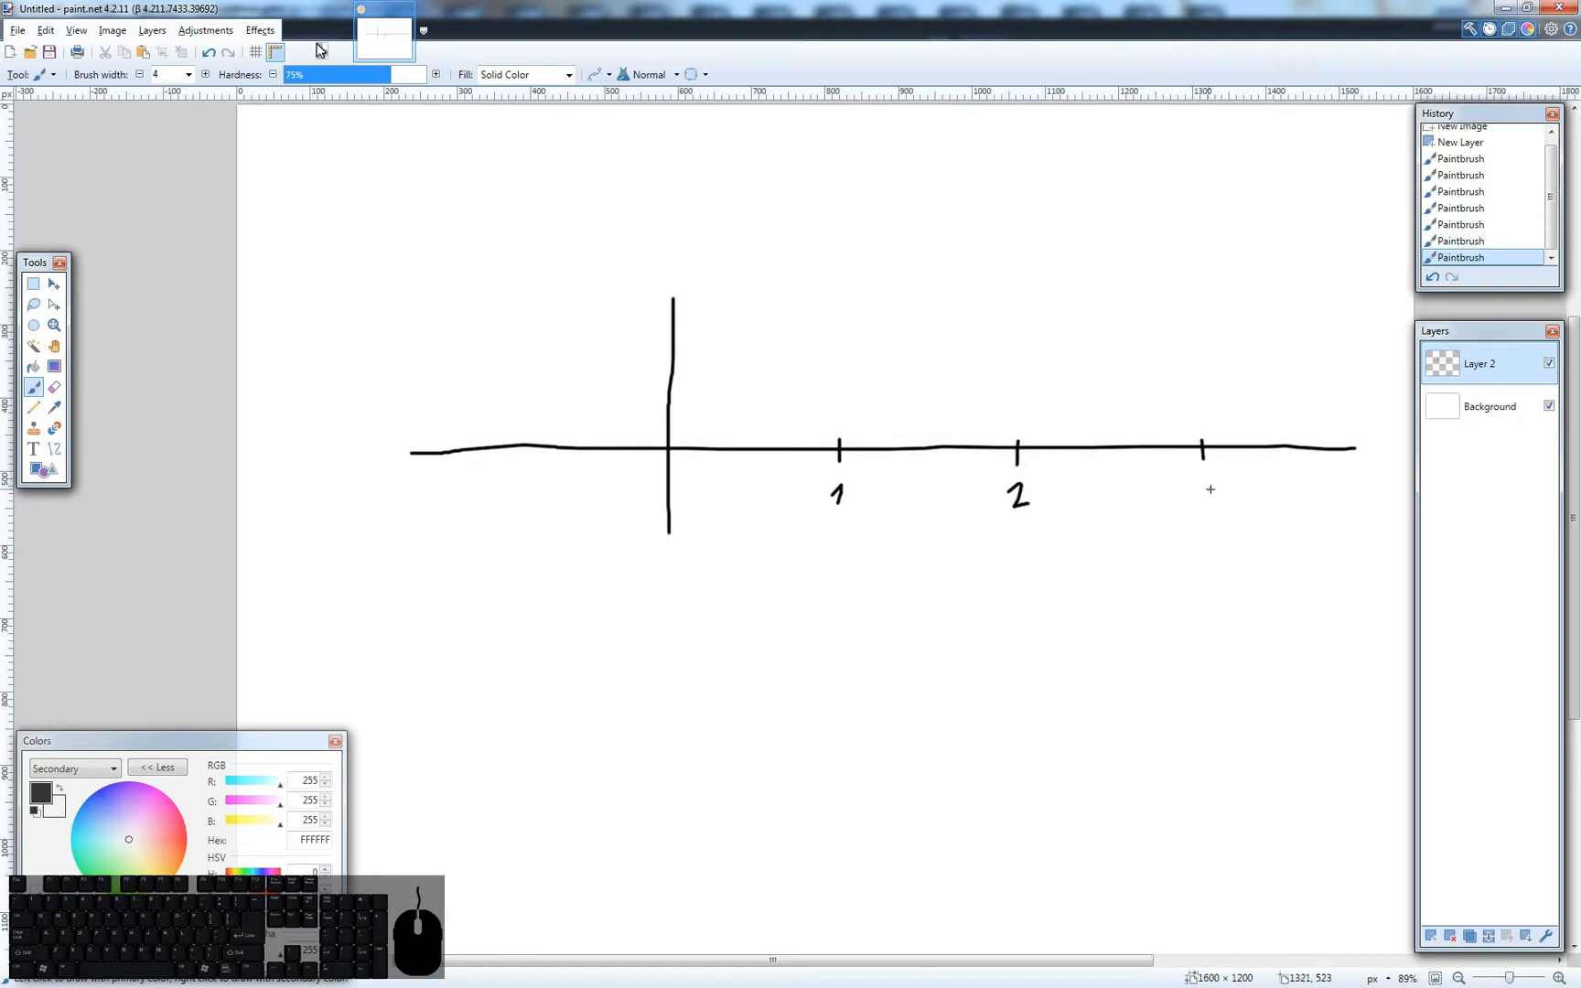
mouse_move(1200, 477)
mouse_down()
mouse_move(1222, 507)
mouse_move(1200, 506)
mouse_up()
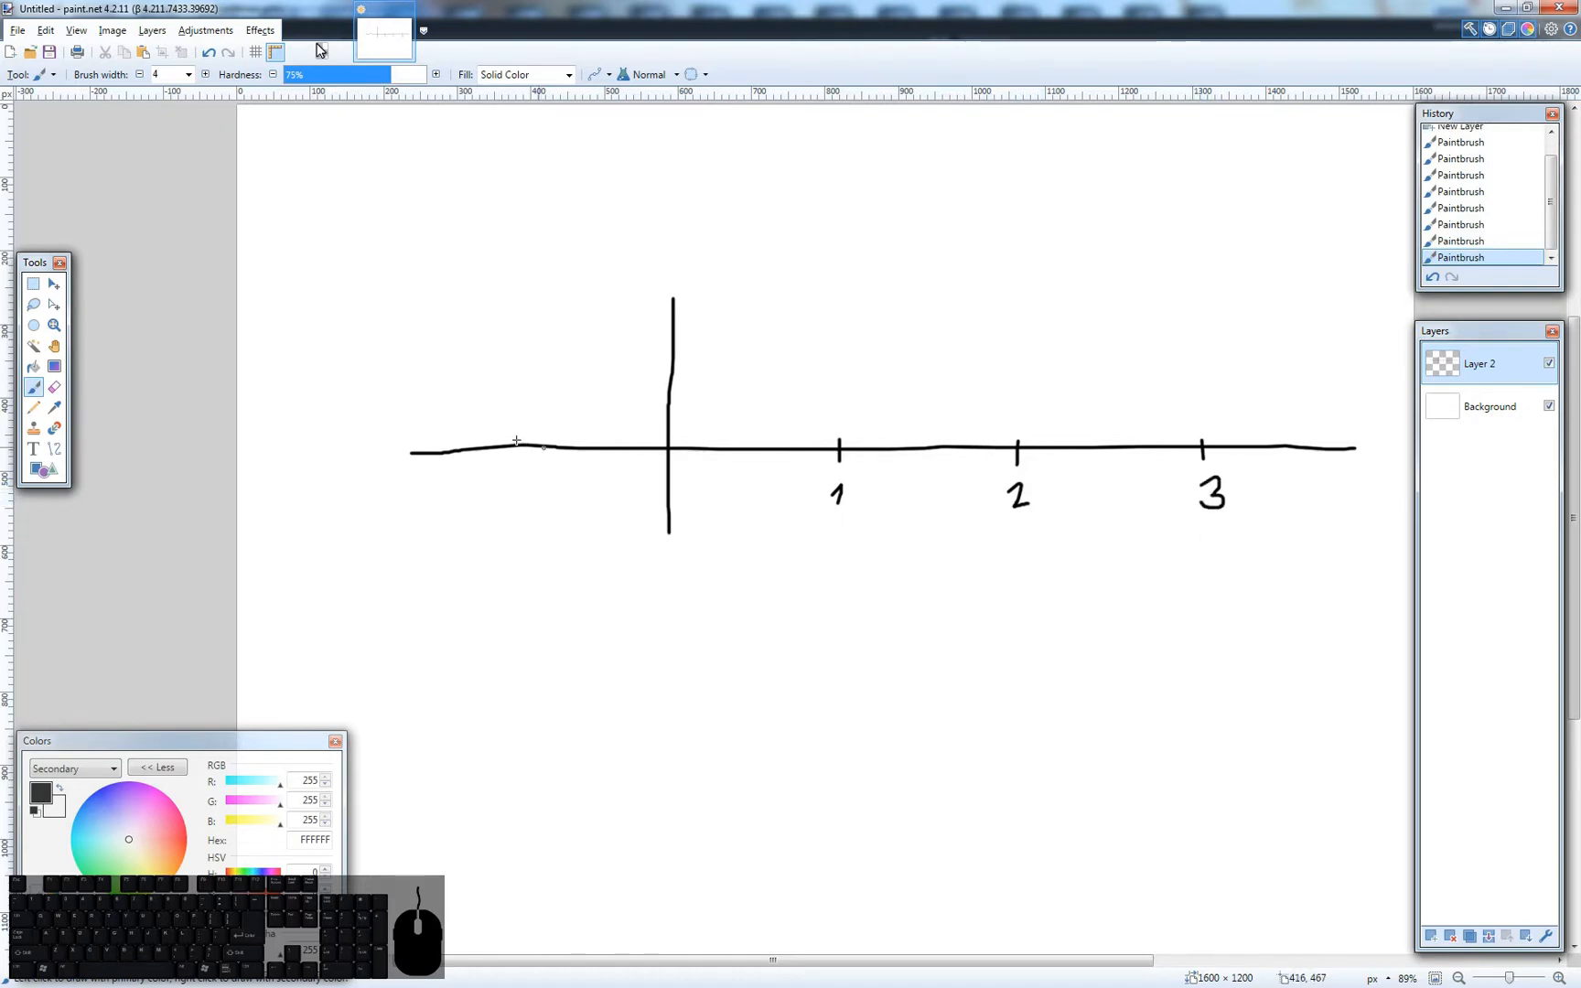
drag(517, 439, 515, 509)
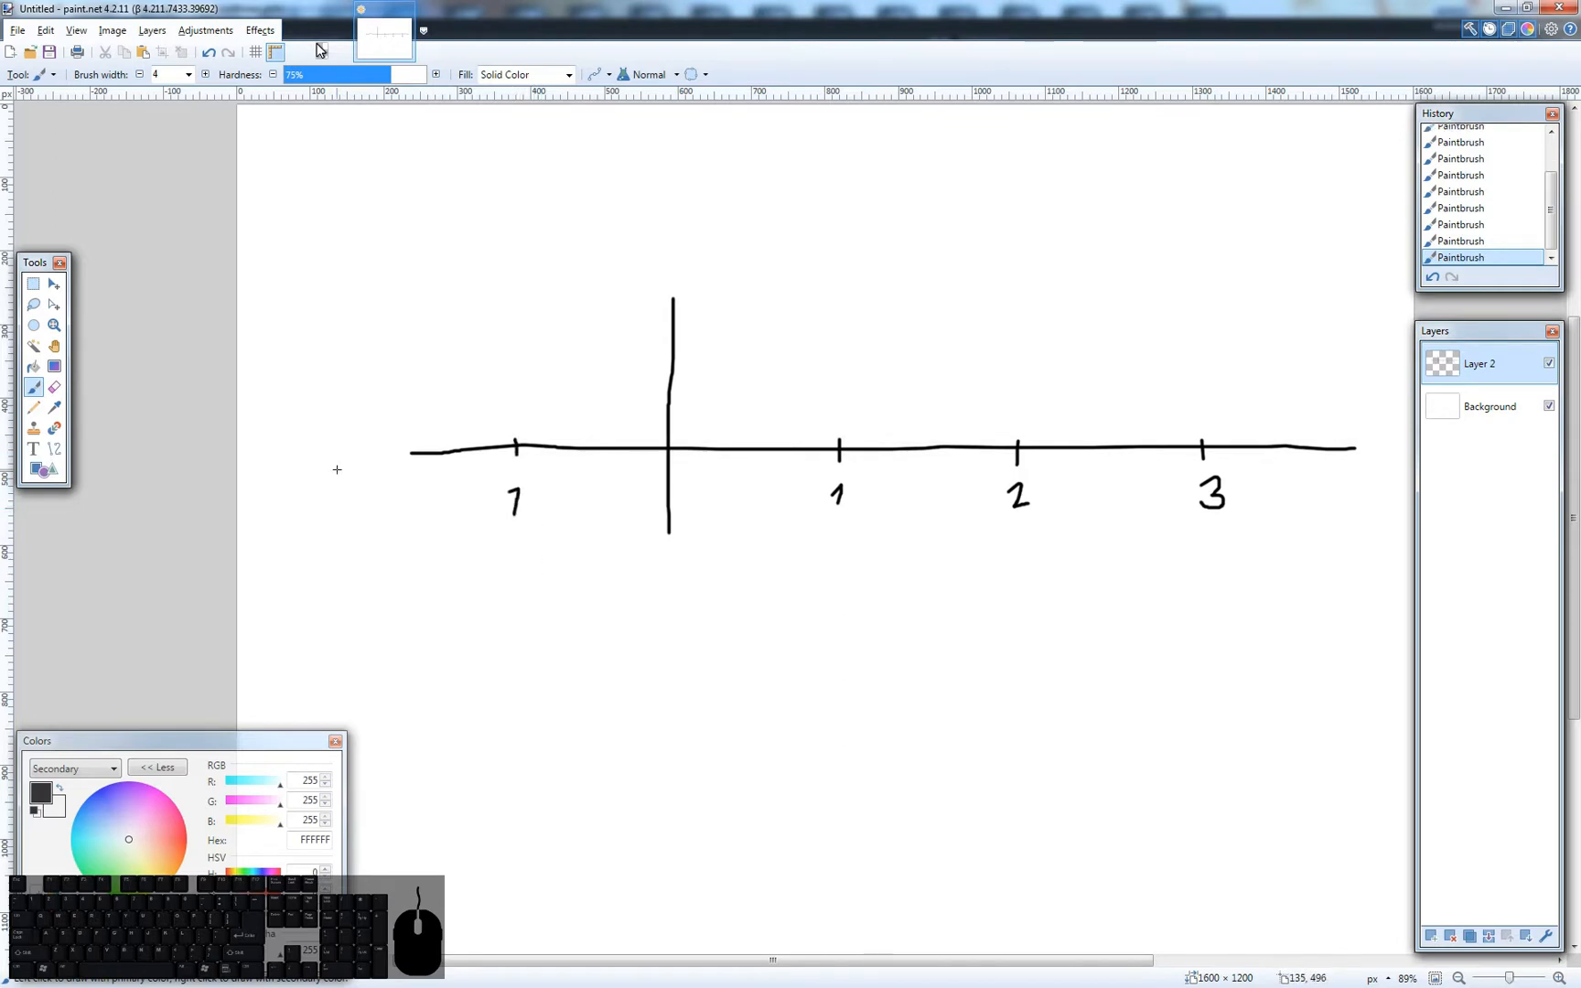
mouse_move(327, 449)
mouse_down()
mouse_move(439, 462)
mouse_move(357, 457)
mouse_move(357, 472)
mouse_up()
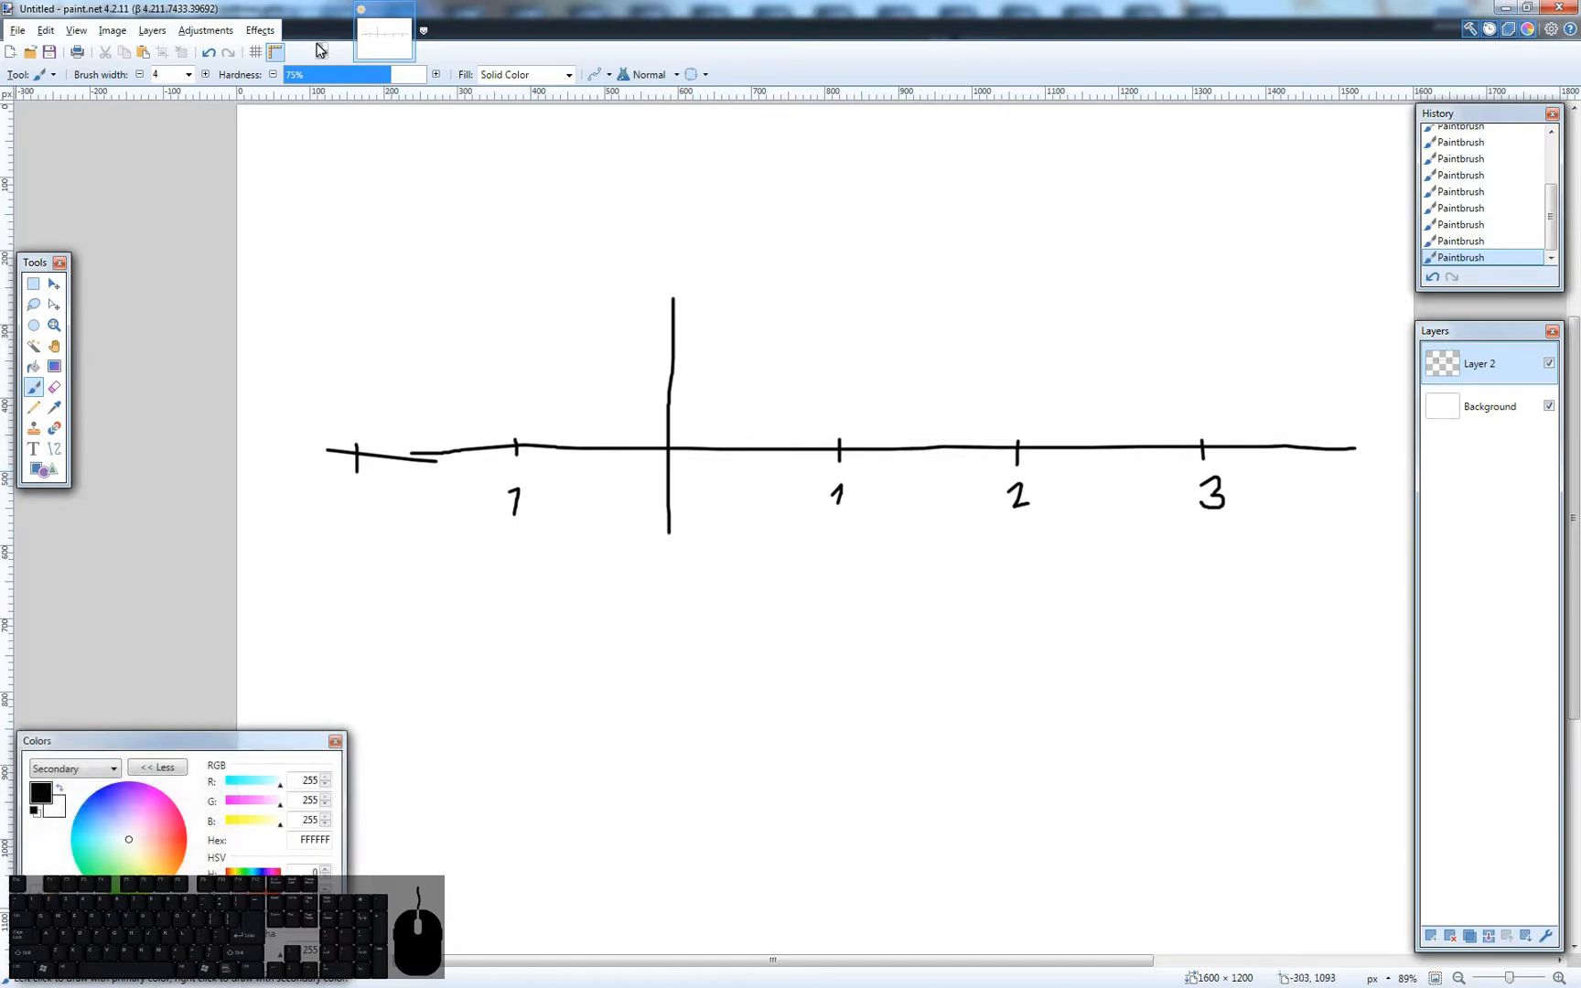
- In red (FF0000), mark a point just before 2 on the axis and paint an arrow from 1 to that point
click(55, 908)
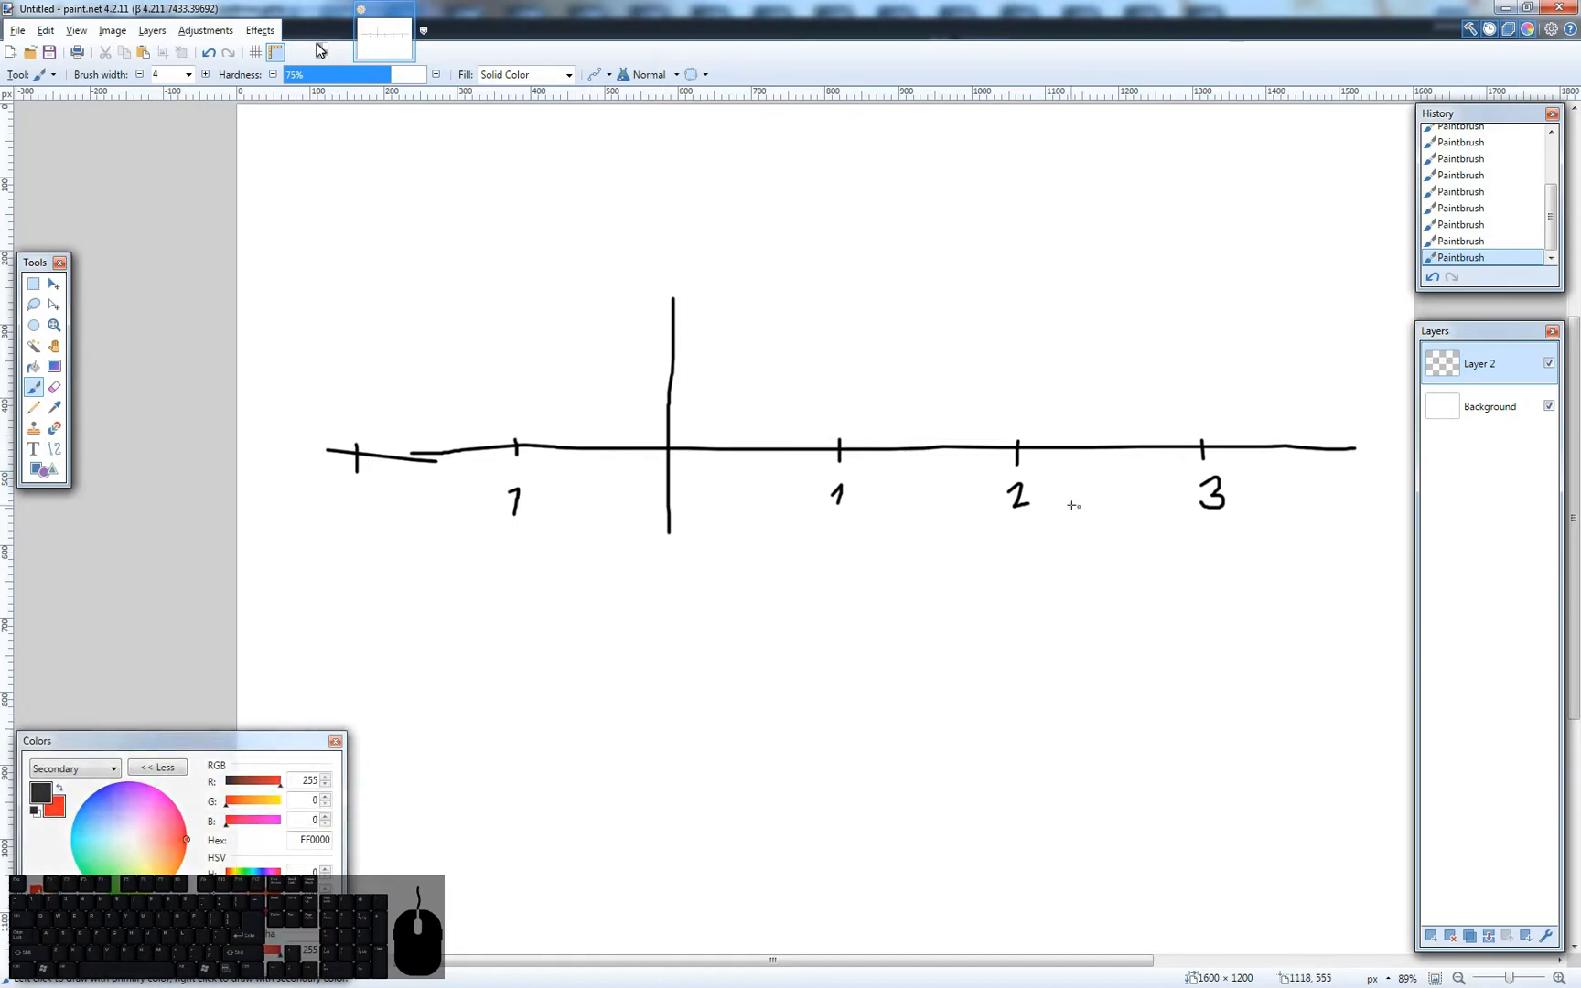
key(x)
drag(975, 435, 968, 471)
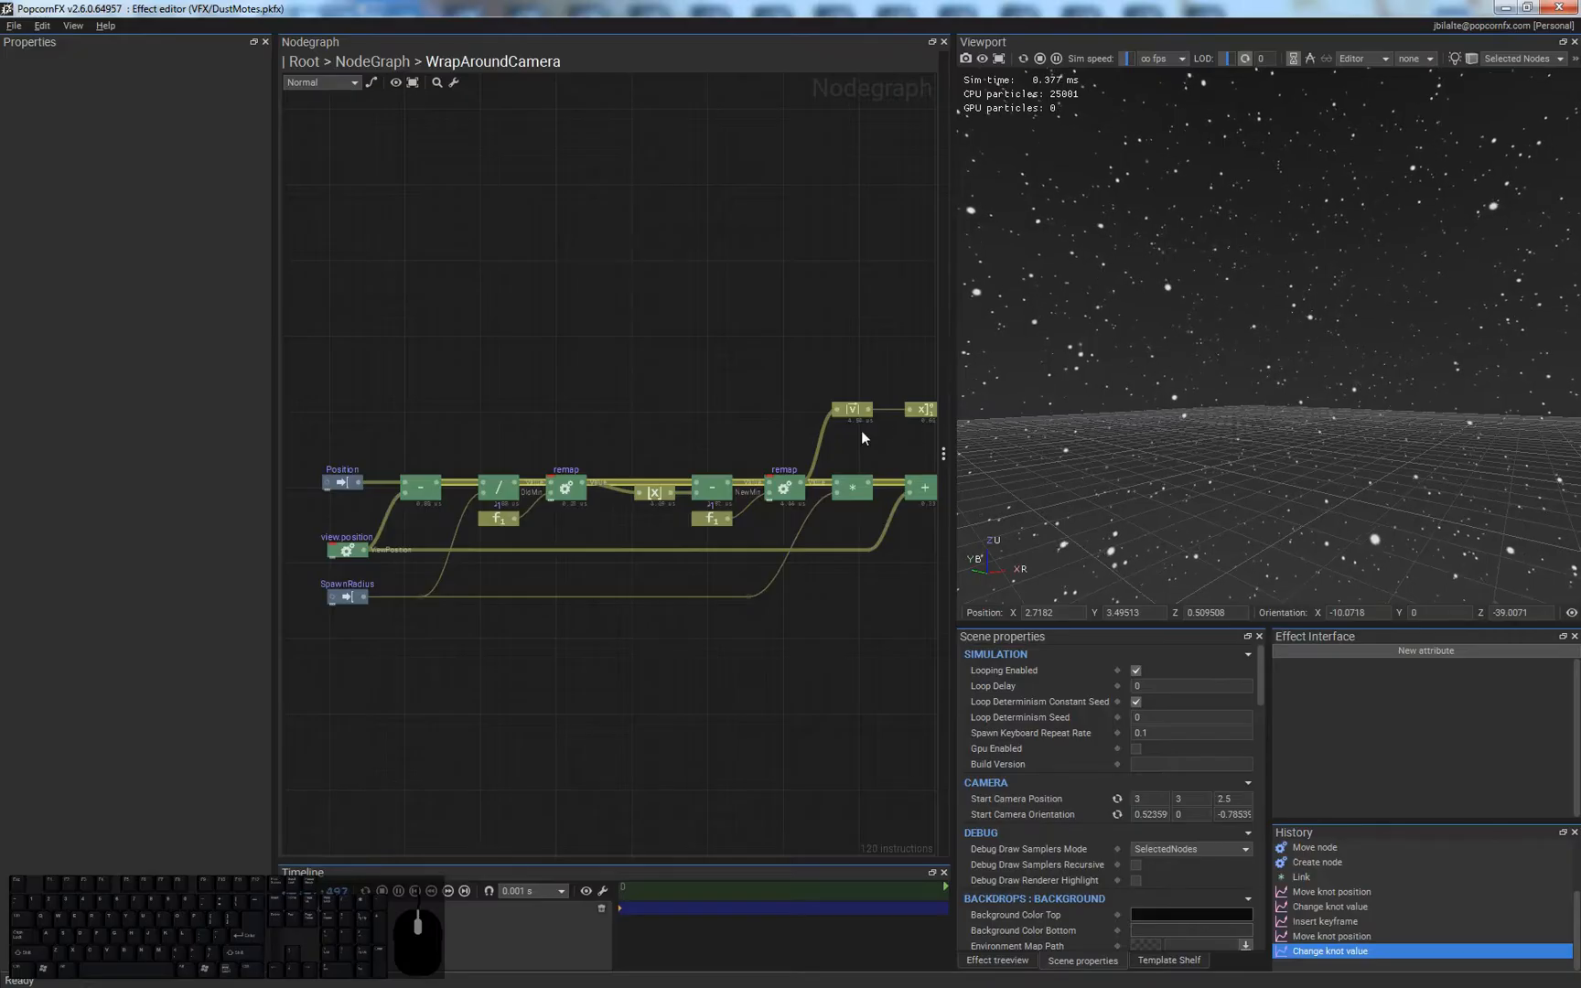
scroll(651, 502, up, 2)
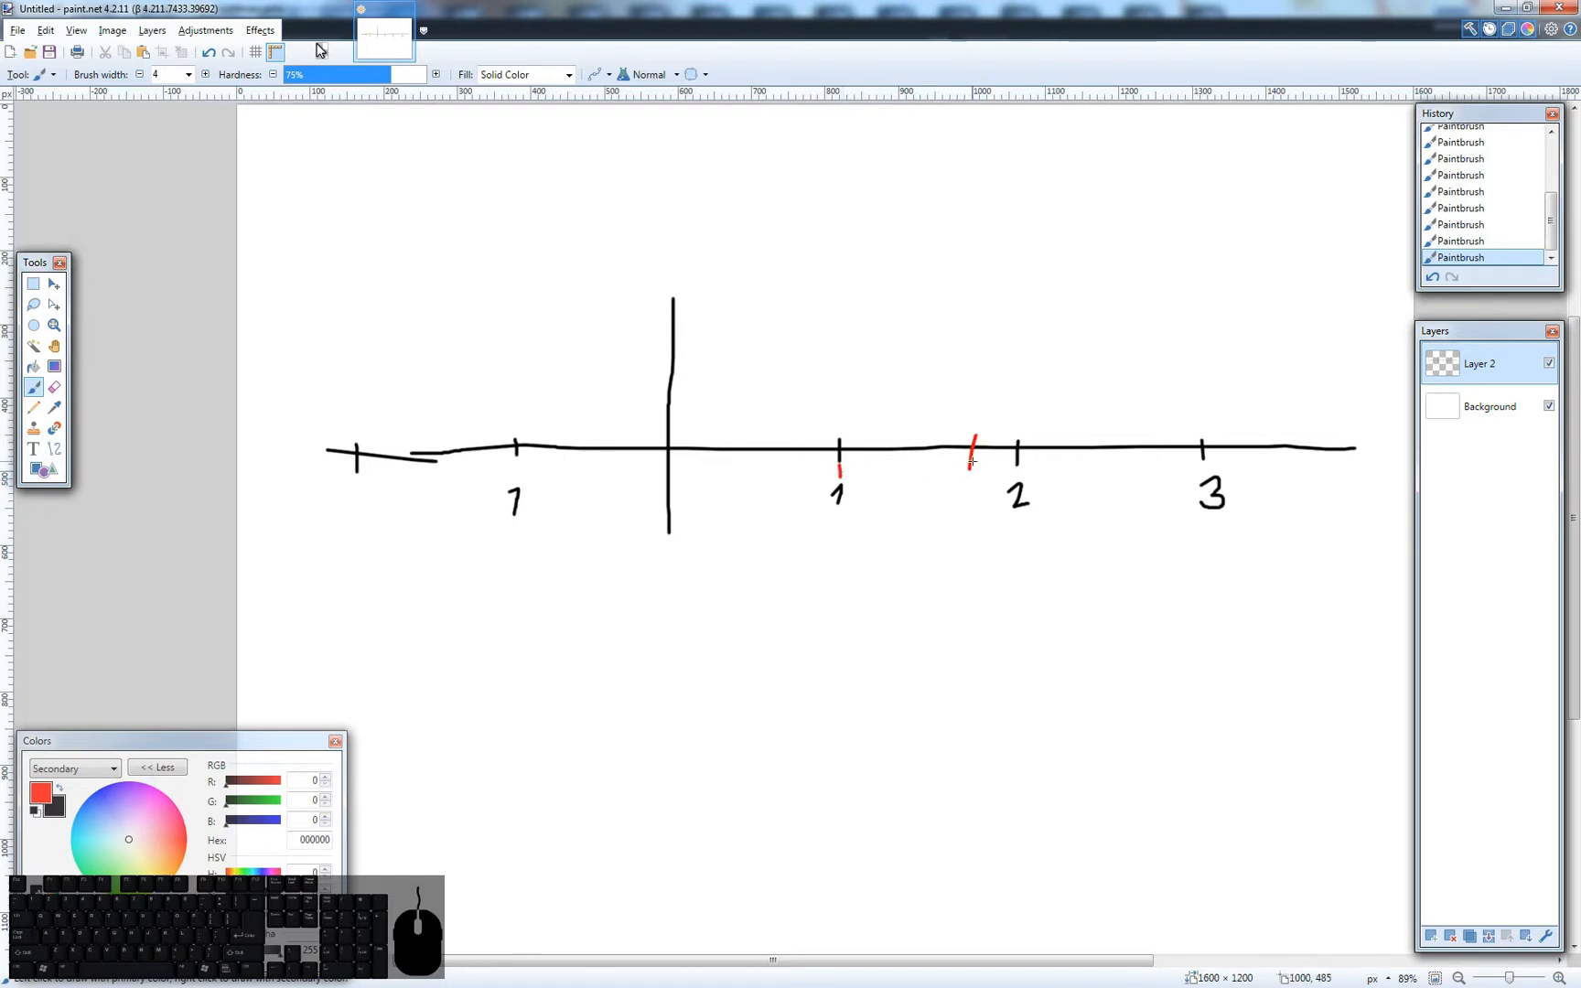
drag(840, 469, 970, 472)
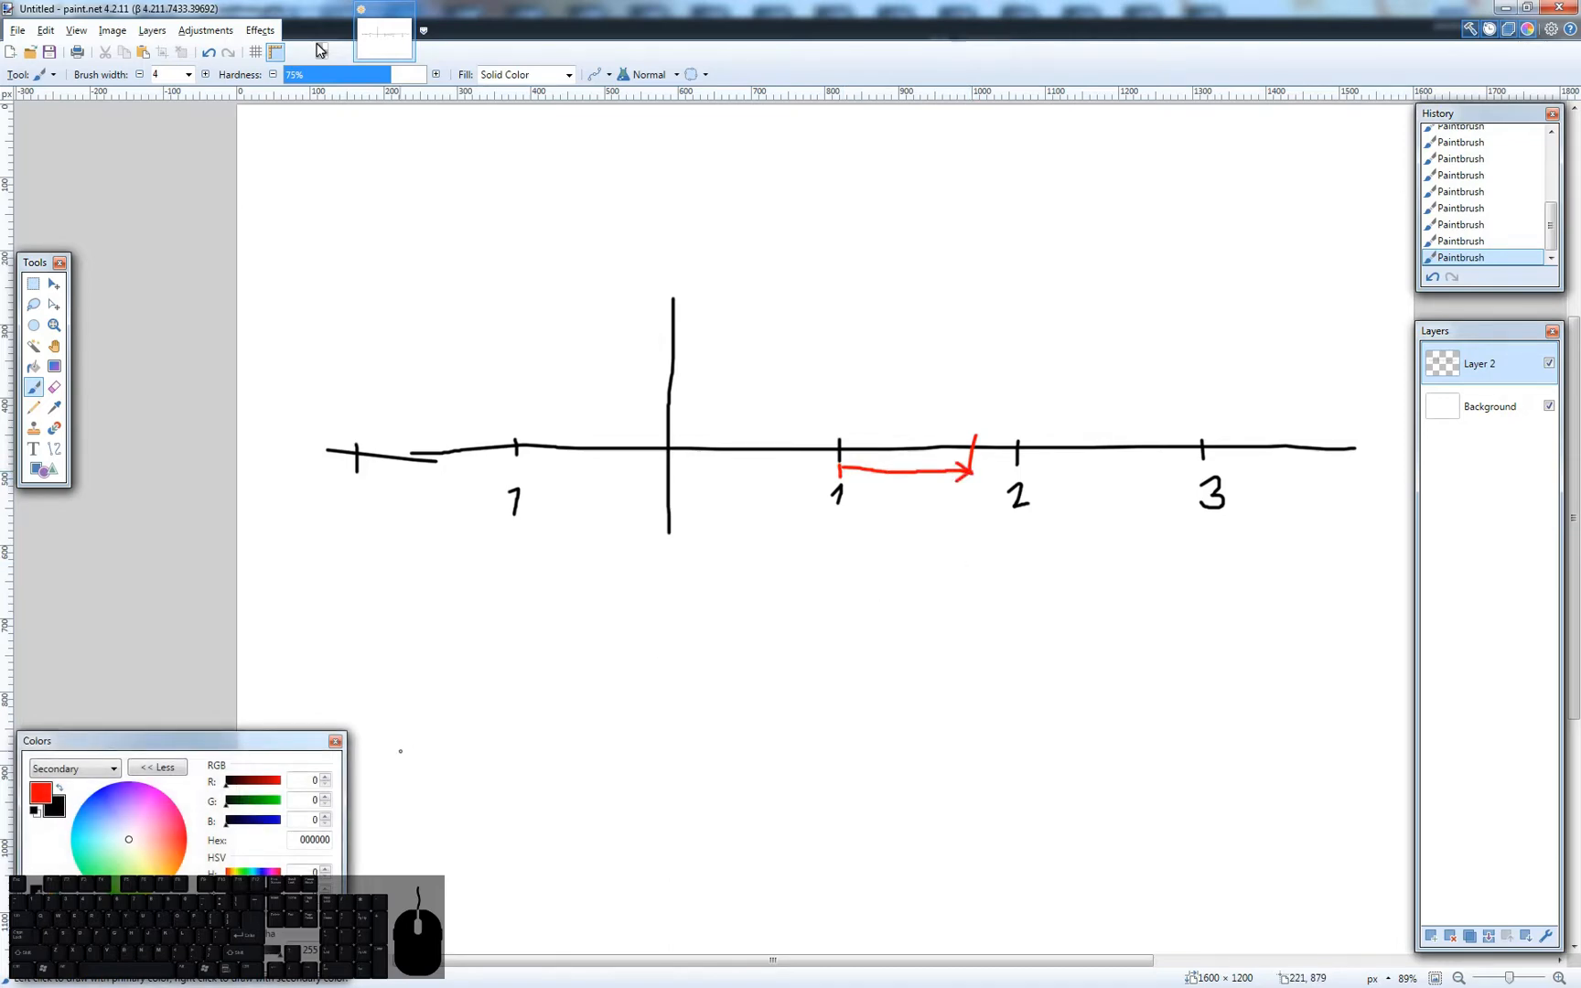
- Paint a second pair of black axes below the first, with one tick mark on the positive side of the horizontal axis
drag(393, 808, 997, 797)
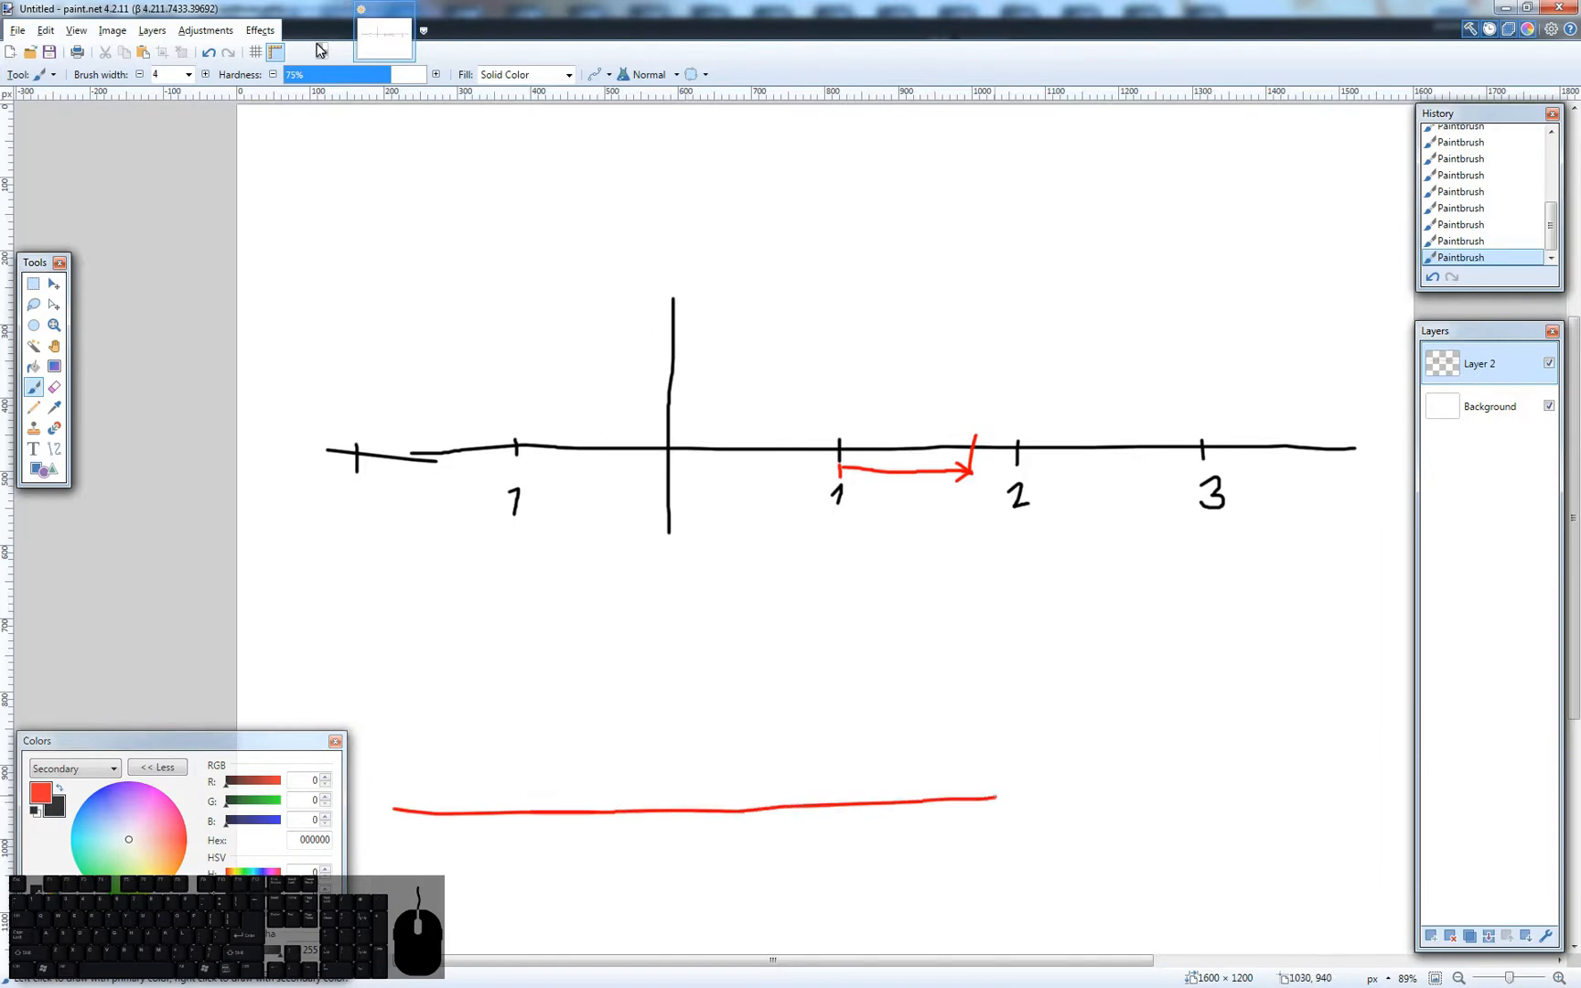
key(ctrl+z)
key(x)
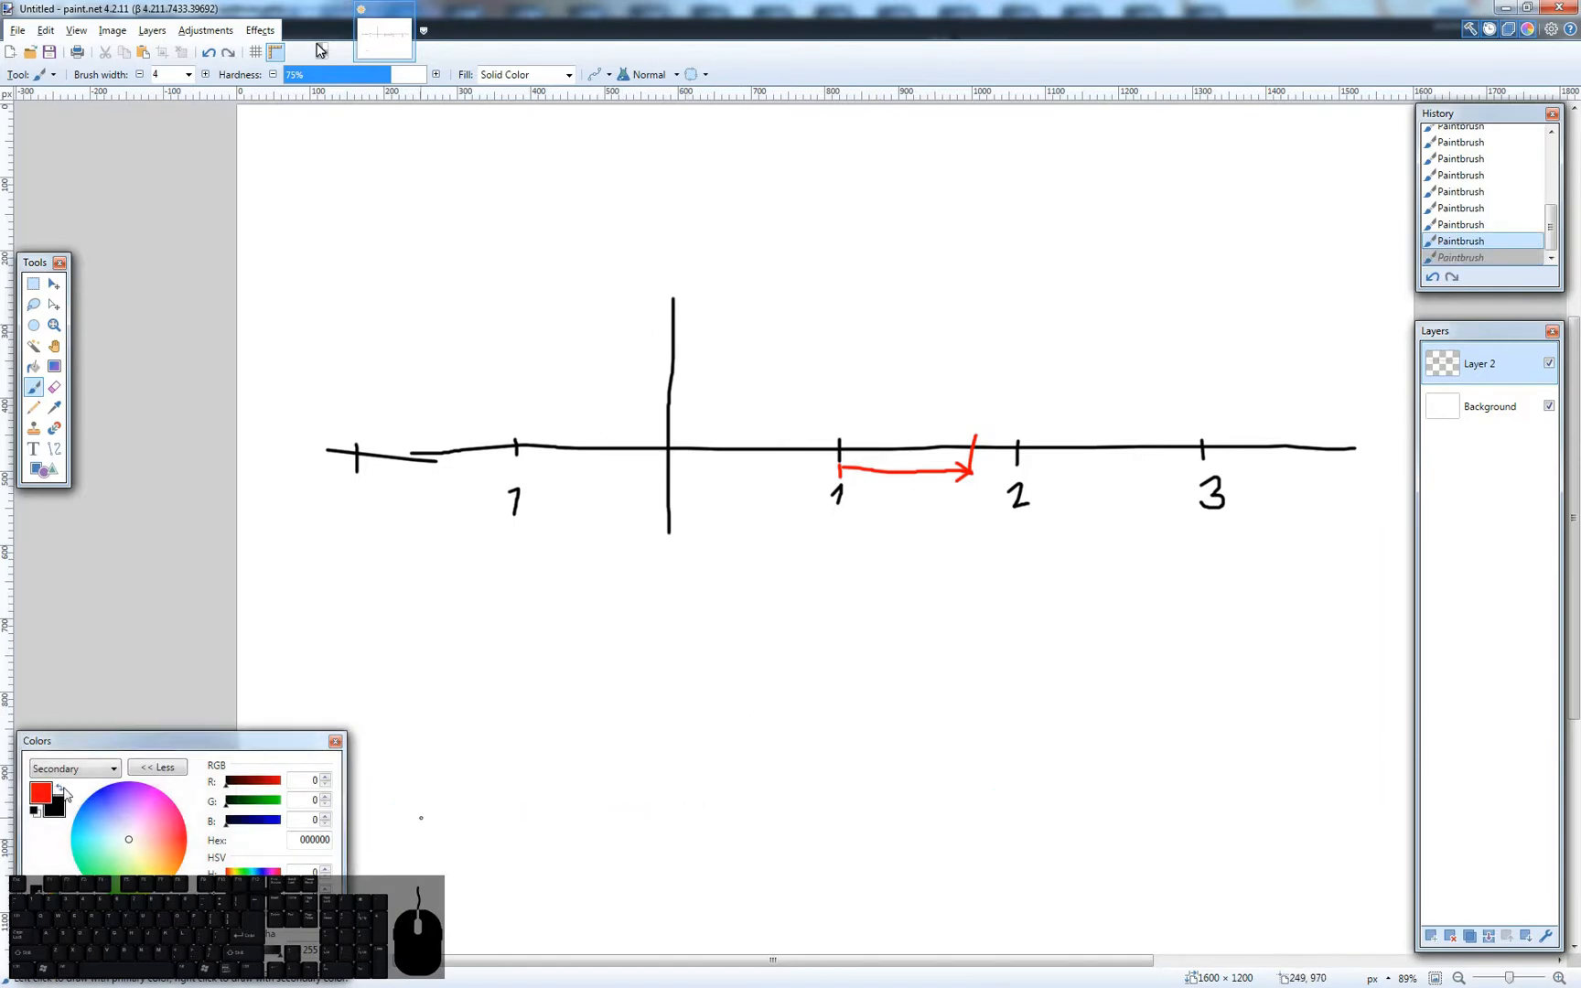
drag(407, 822, 1318, 824)
drag(673, 696, 674, 877)
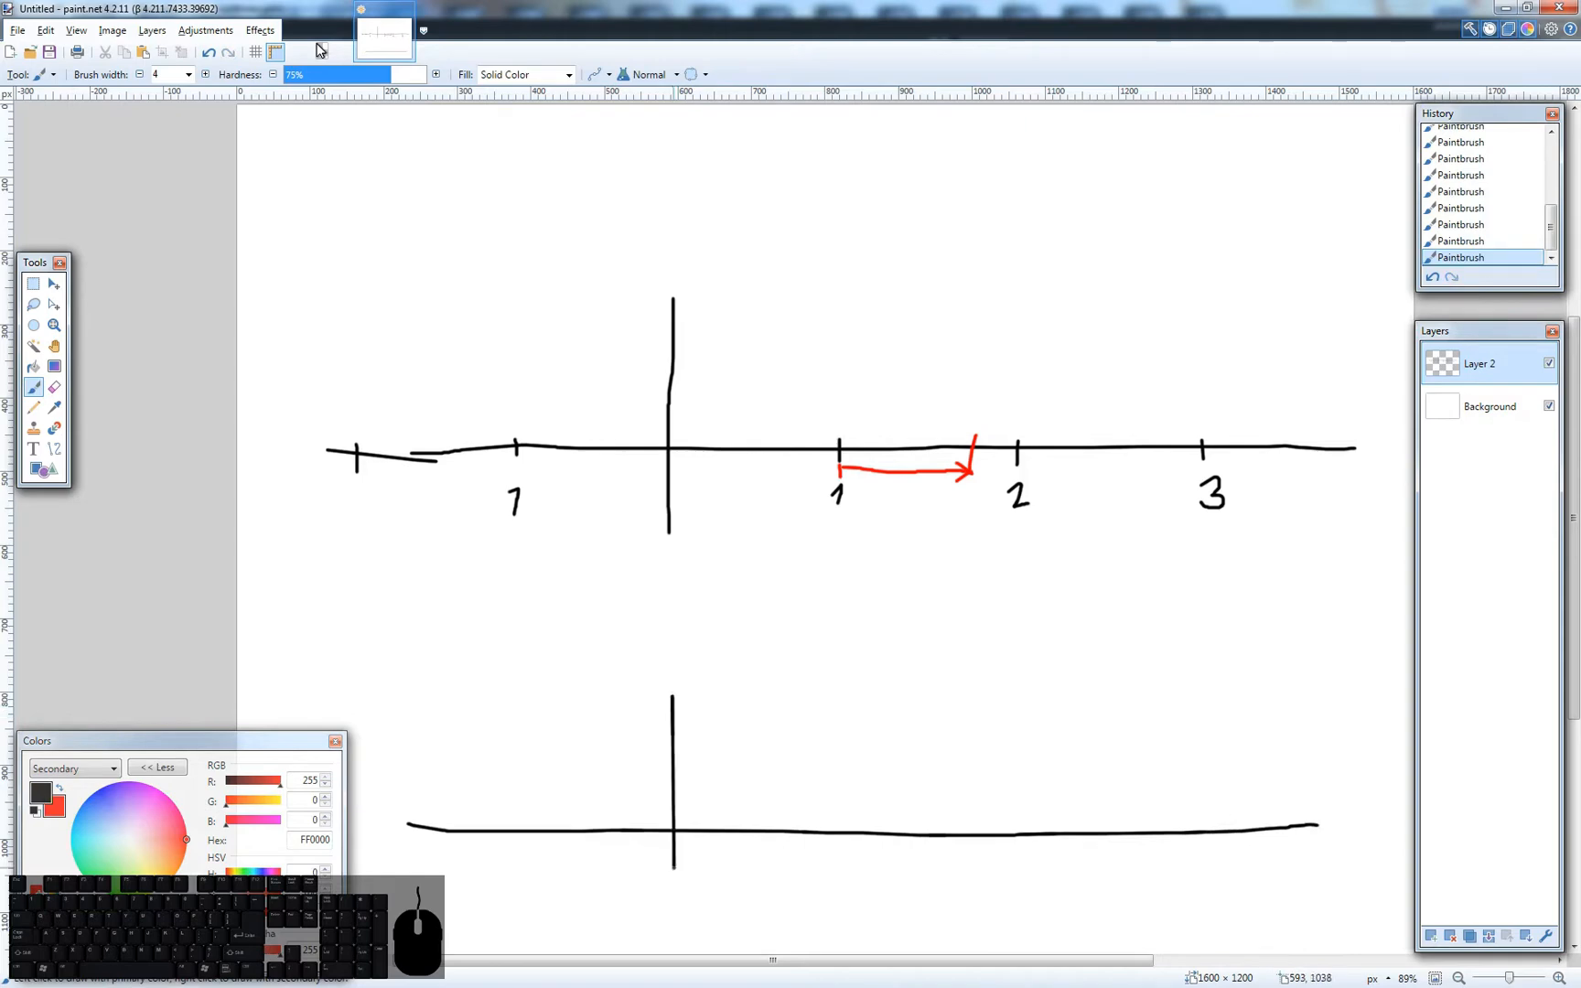
drag(876, 823, 875, 843)
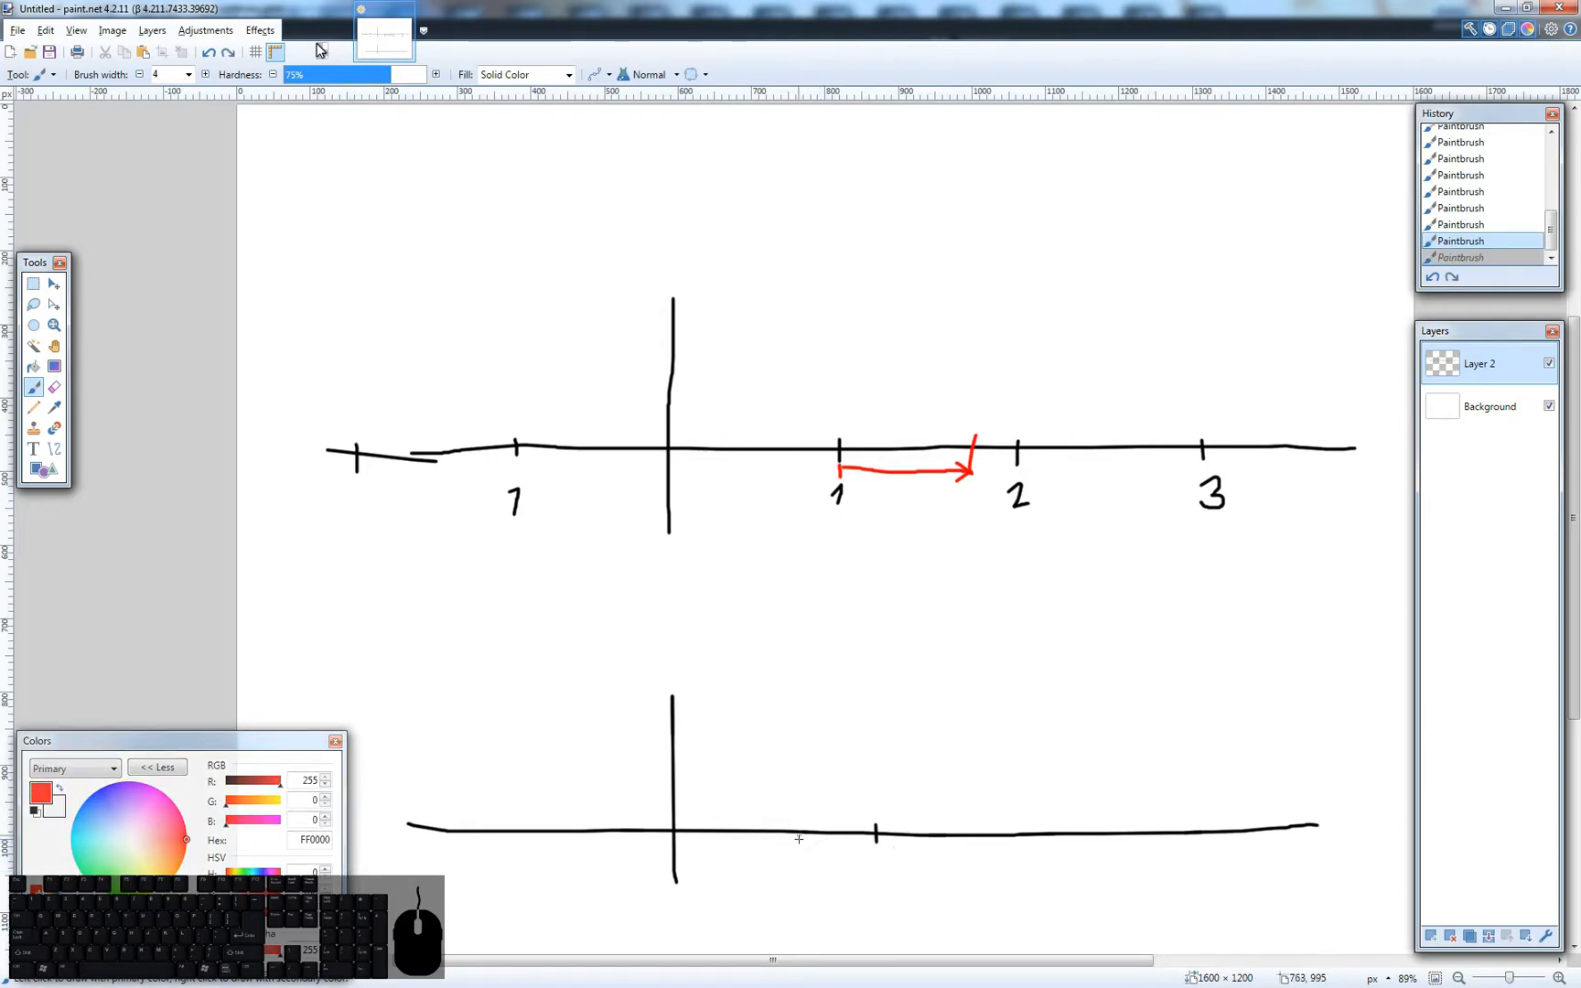
- Mark in red a point just past 3 with its offset underlined, and the two matching fractional values on the lower axis
drag(811, 820, 814, 854)
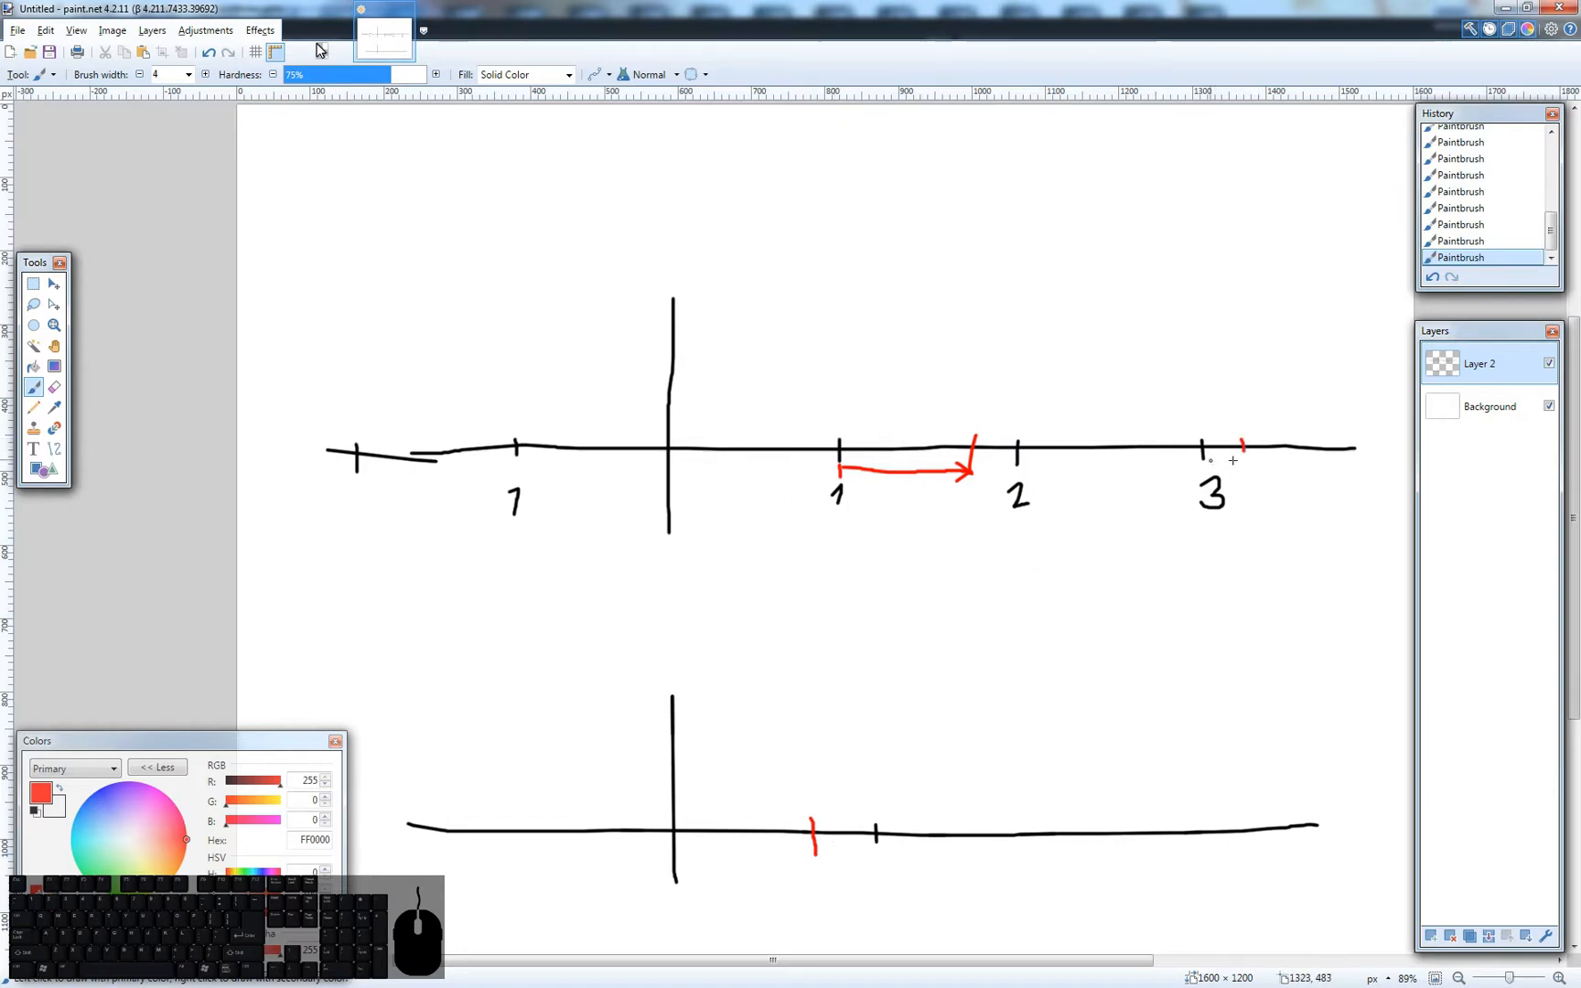
drag(1210, 460, 1242, 460)
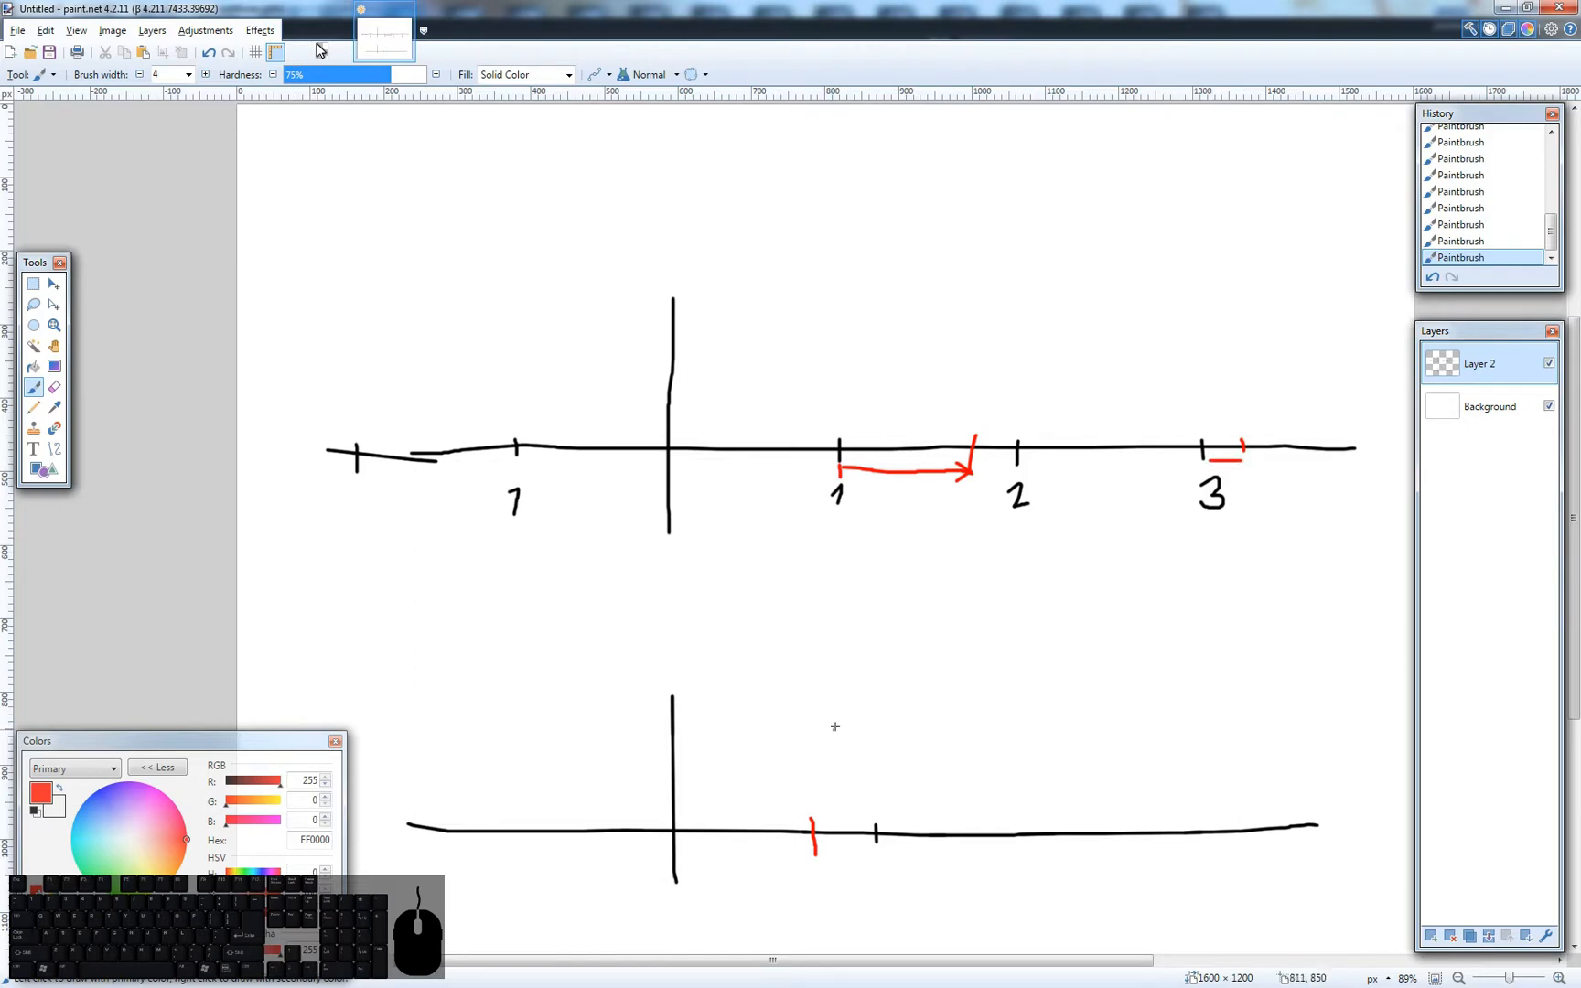
drag(718, 823, 719, 838)
- Mark a red point between the two negative ticks and complete their labels in black as -1 and -2
drag(443, 440, 444, 472)
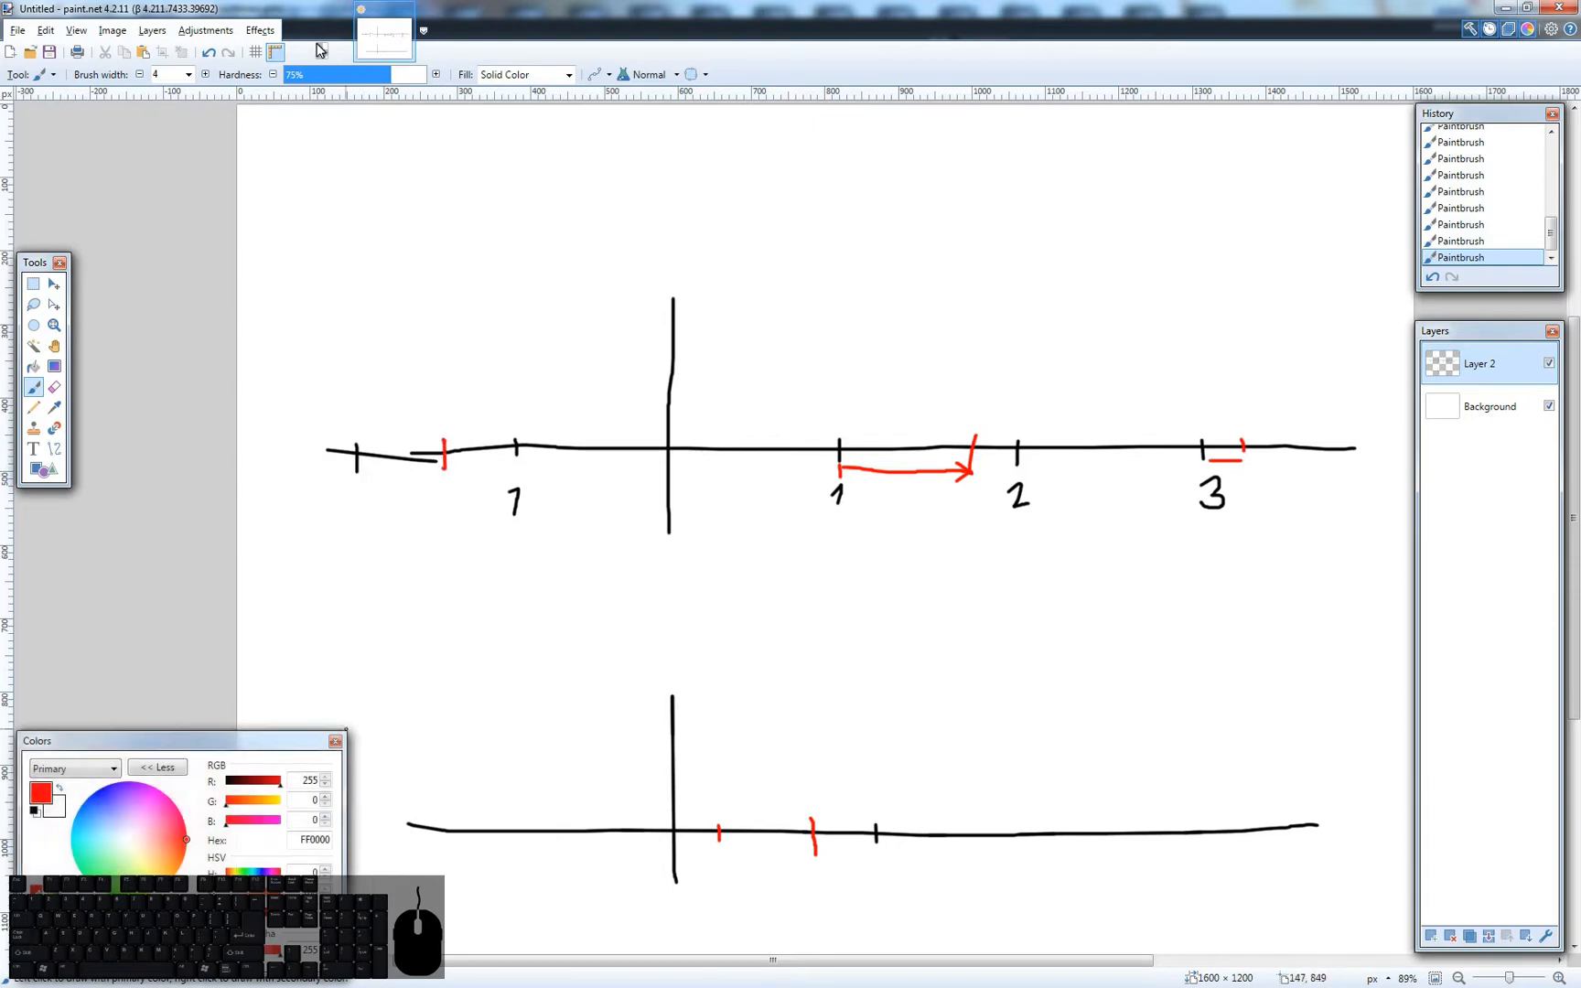
click(34, 812)
drag(495, 508, 502, 511)
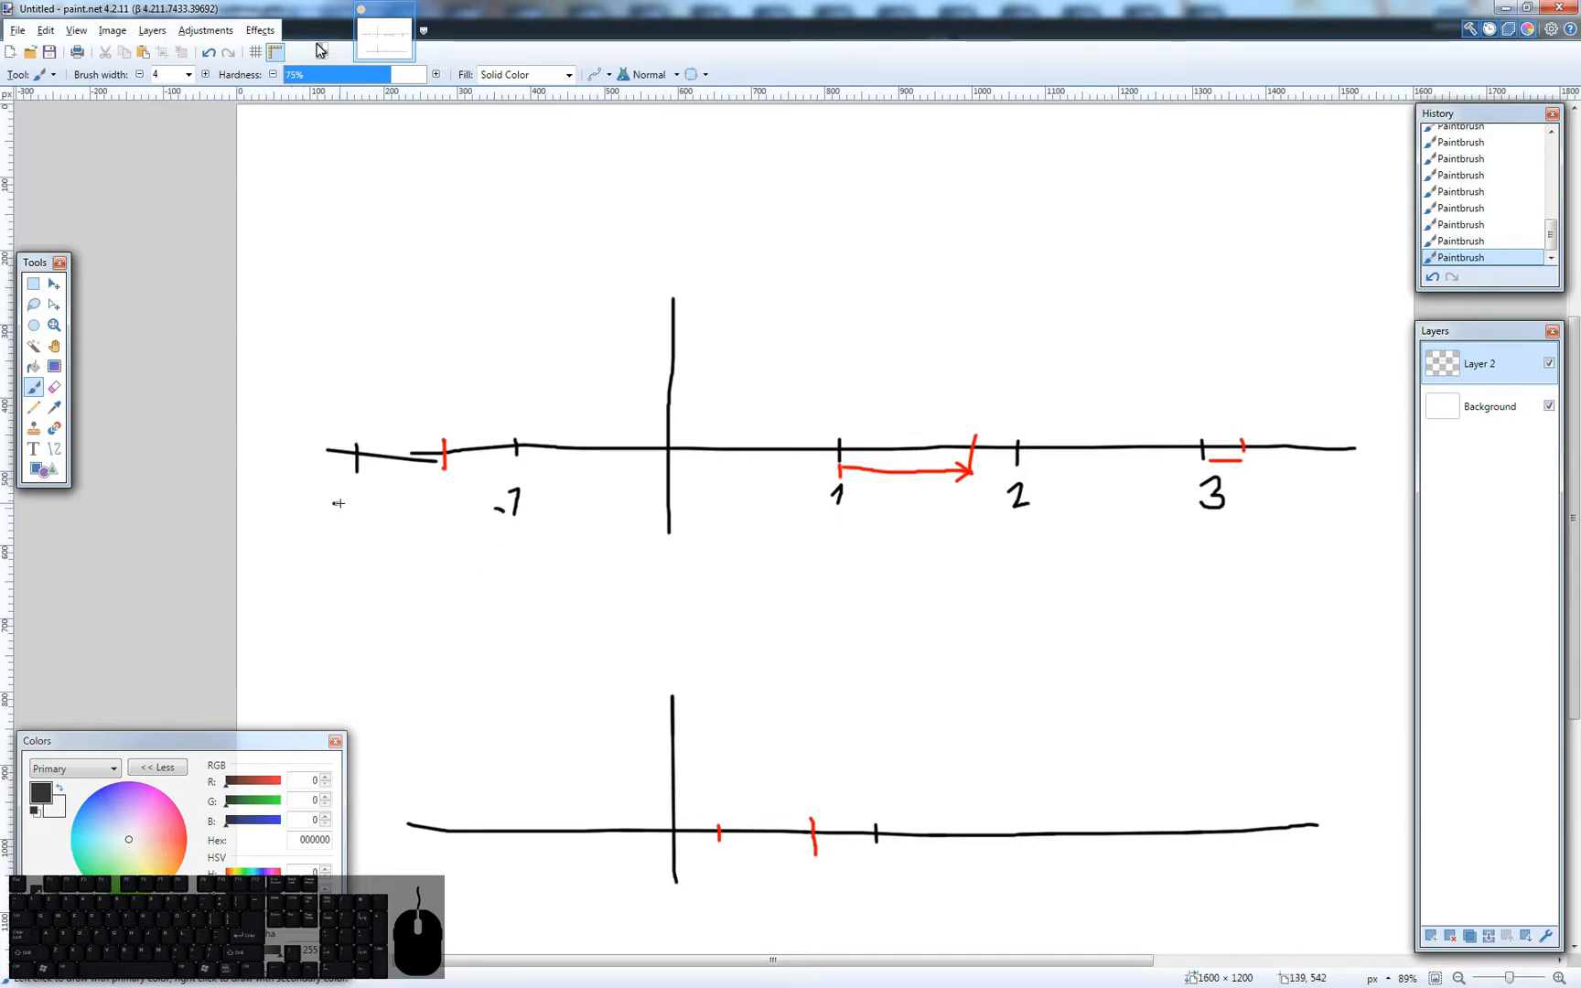
drag(333, 503, 380, 518)
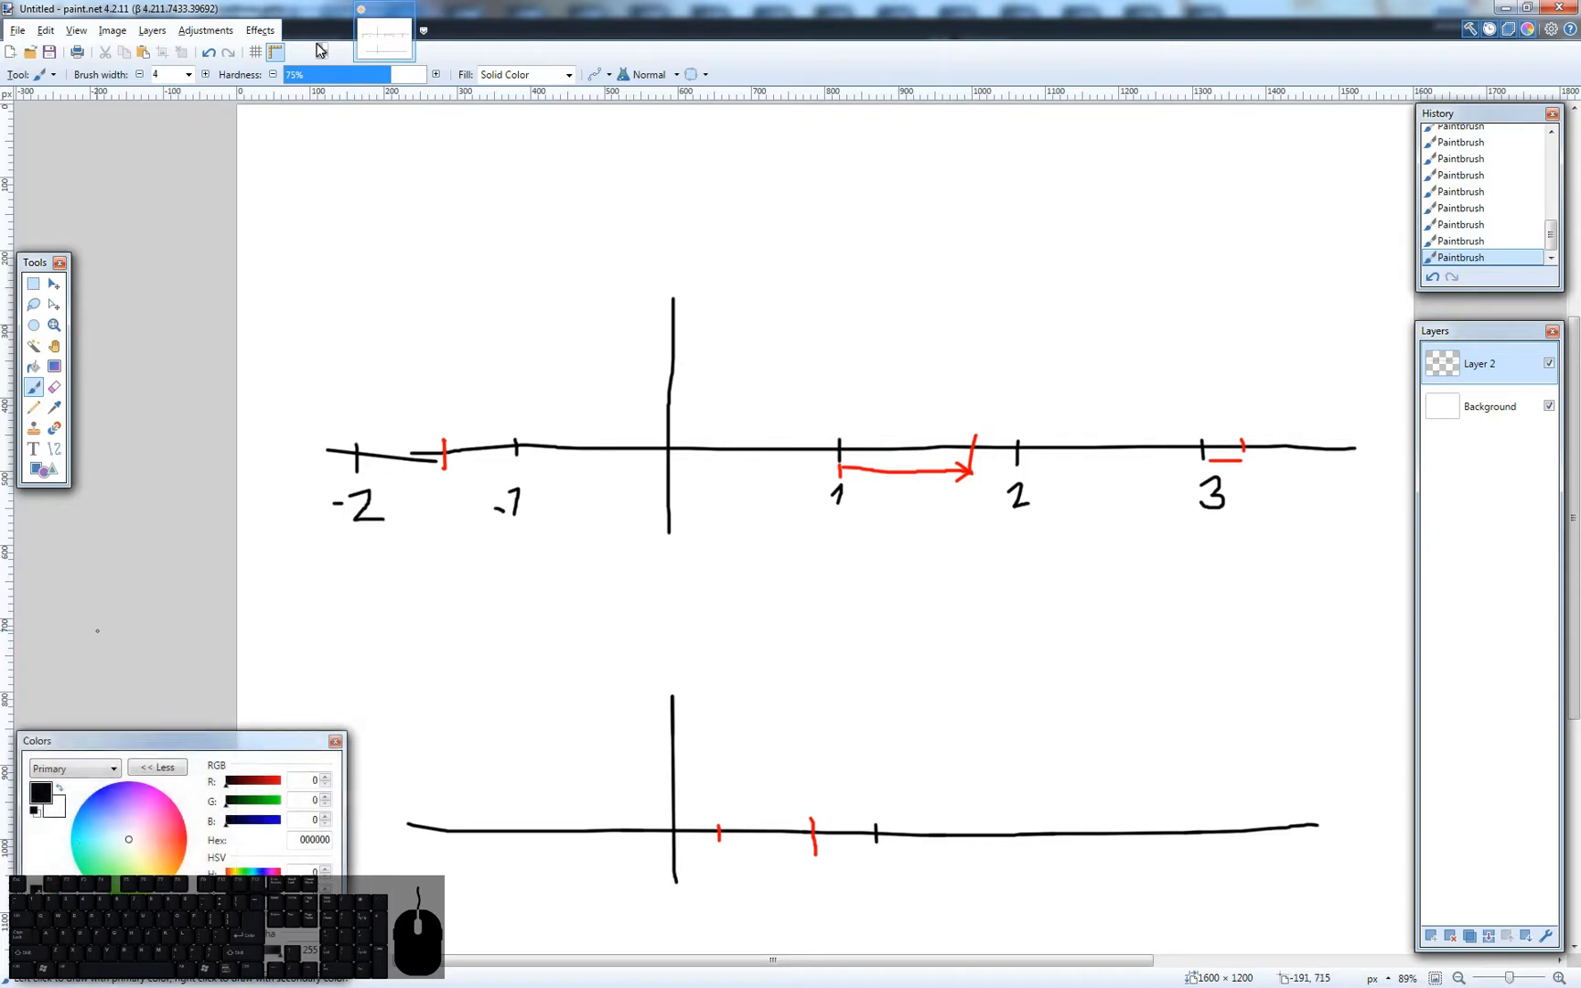
- In red, mark the negative point's fractional value on the lower axis and paint small rightward arrows above 1 and 0 on the upper axis
click(186, 839)
drag(788, 822, 792, 844)
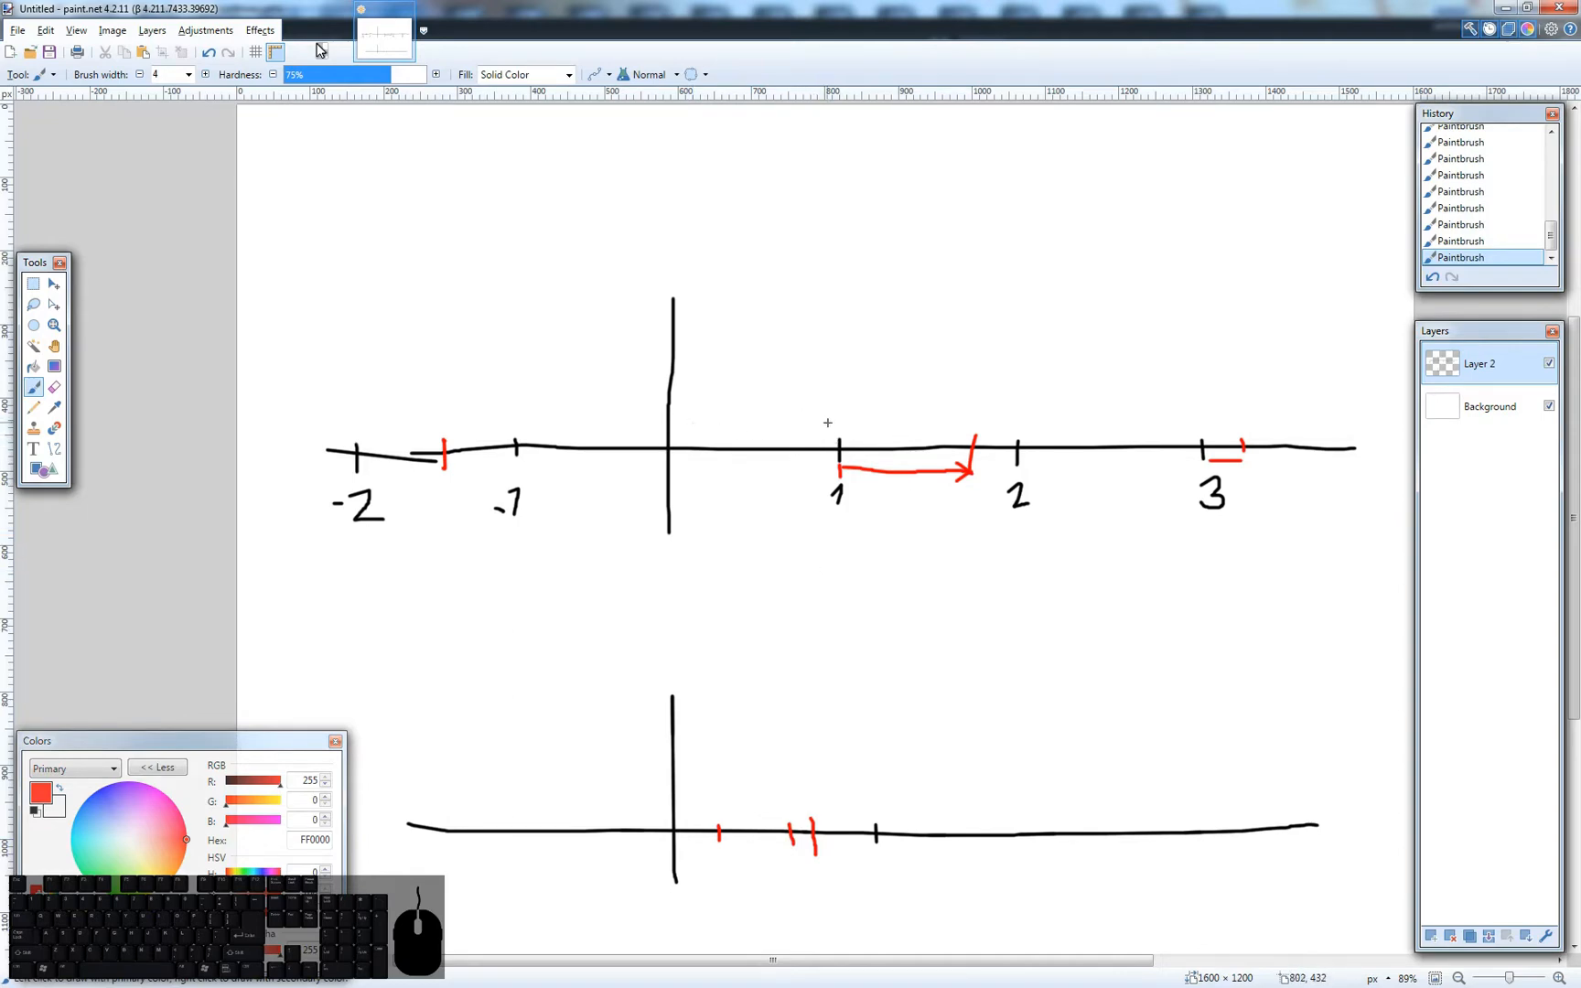
mouse_move(859, 419)
mouse_down()
mouse_move(871, 426)
mouse_move(857, 424)
mouse_up()
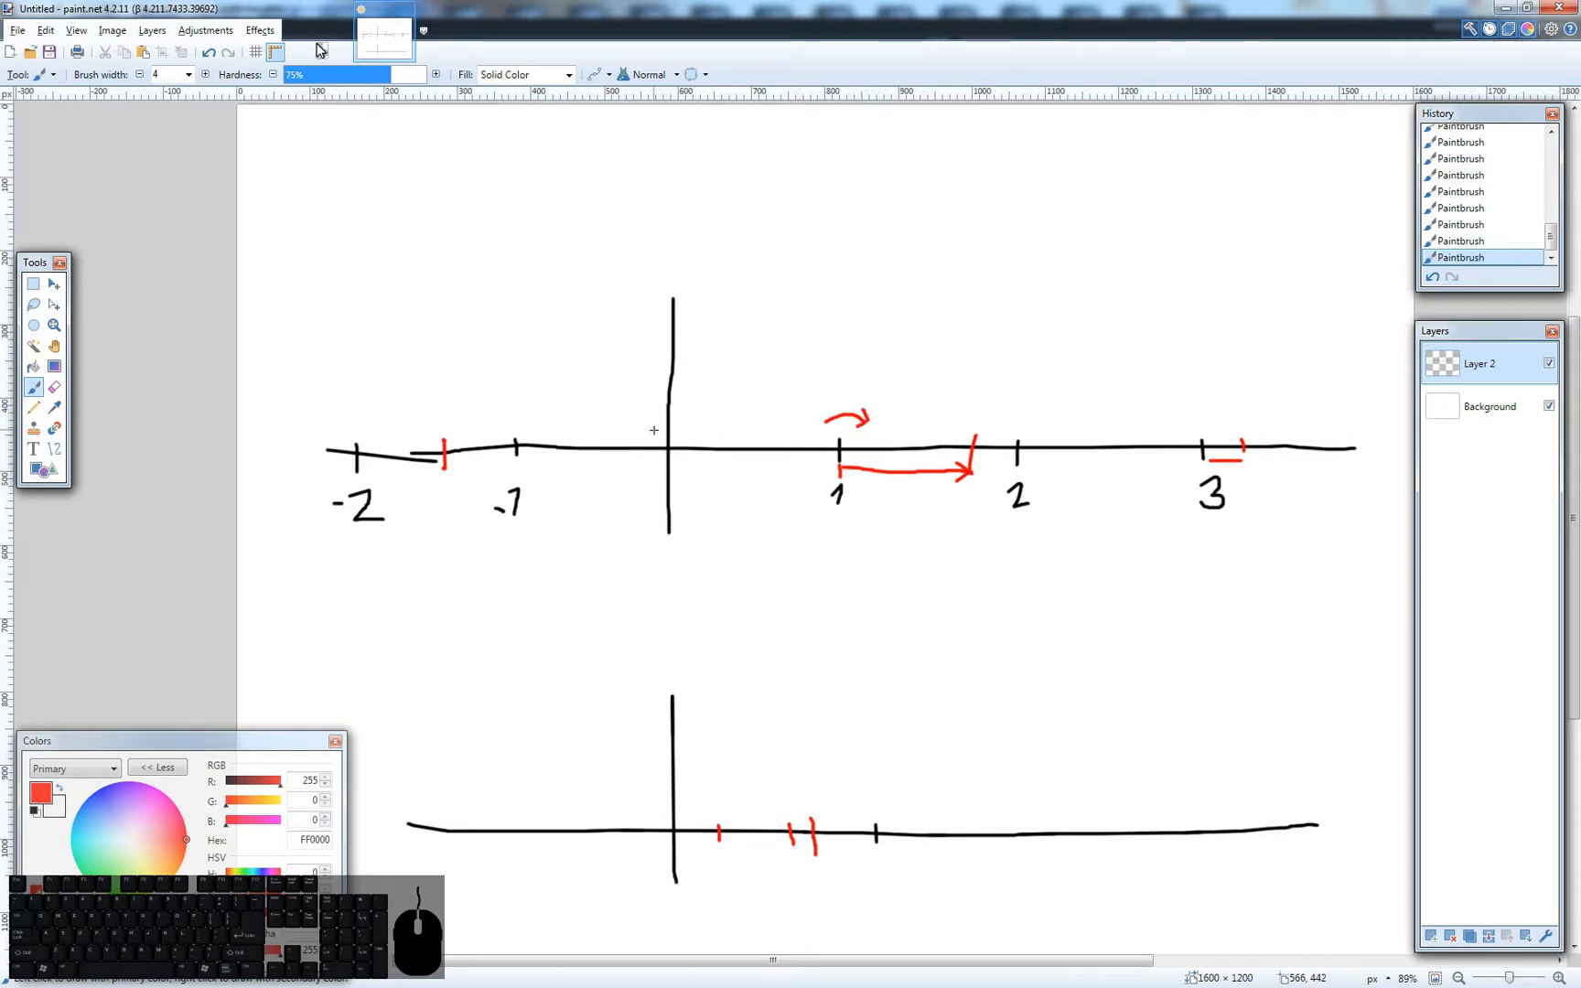
drag(655, 431, 690, 423)
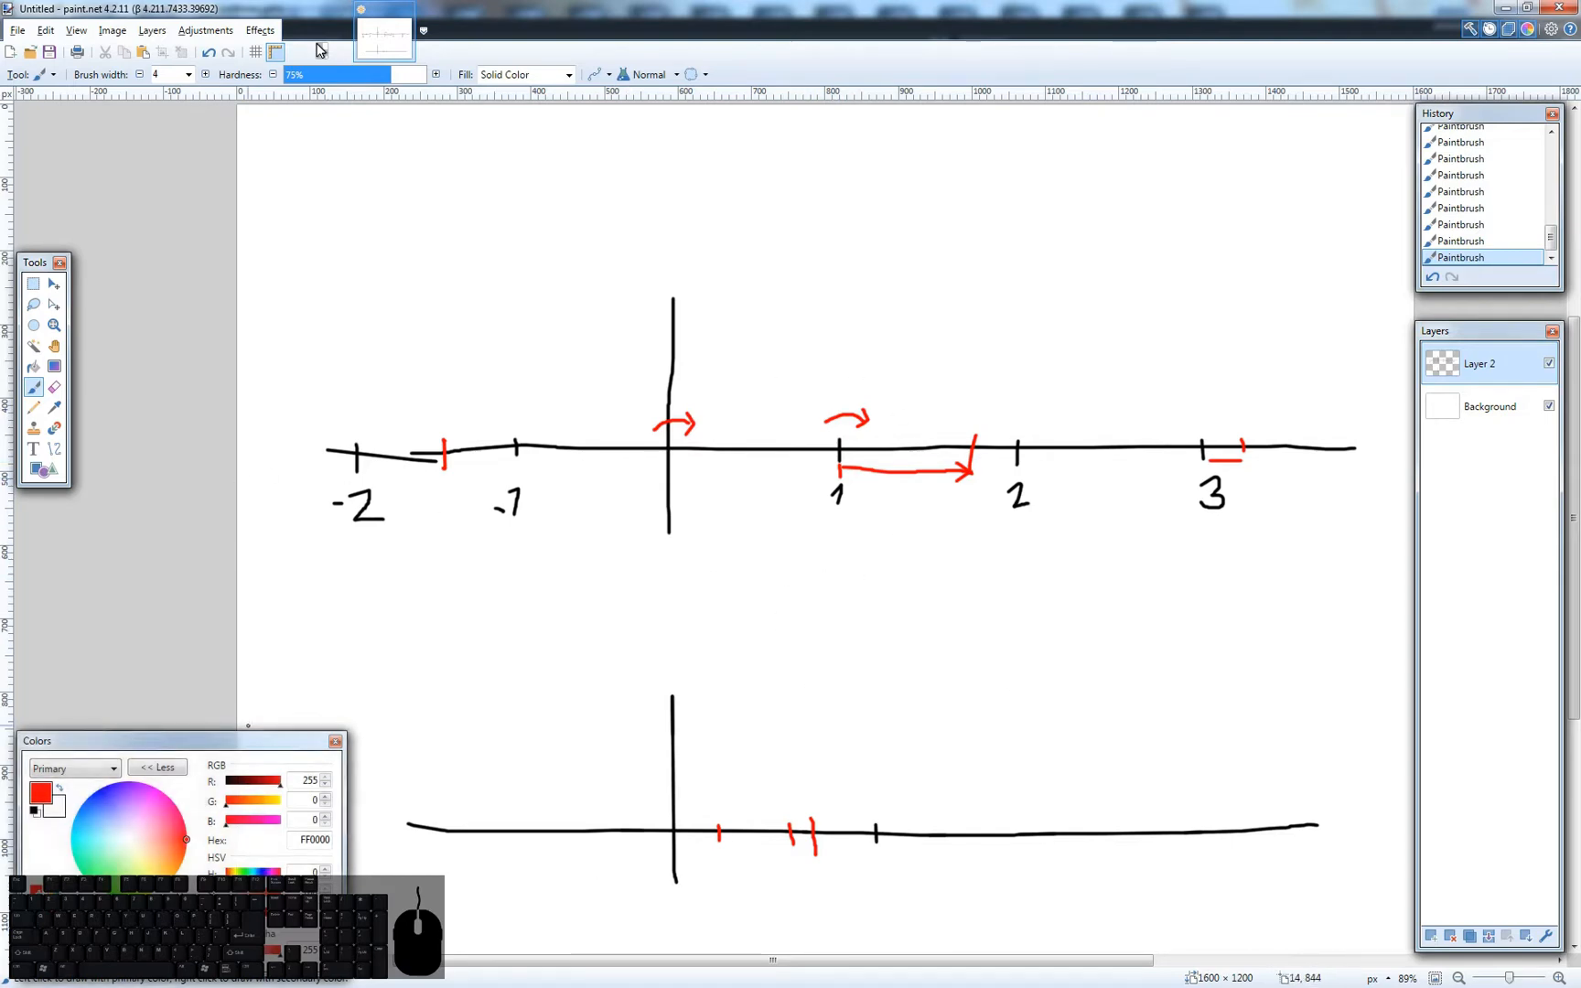
- Paint a purple (B200FF) diagonal line rising through the origin of the upper graph
click(164, 906)
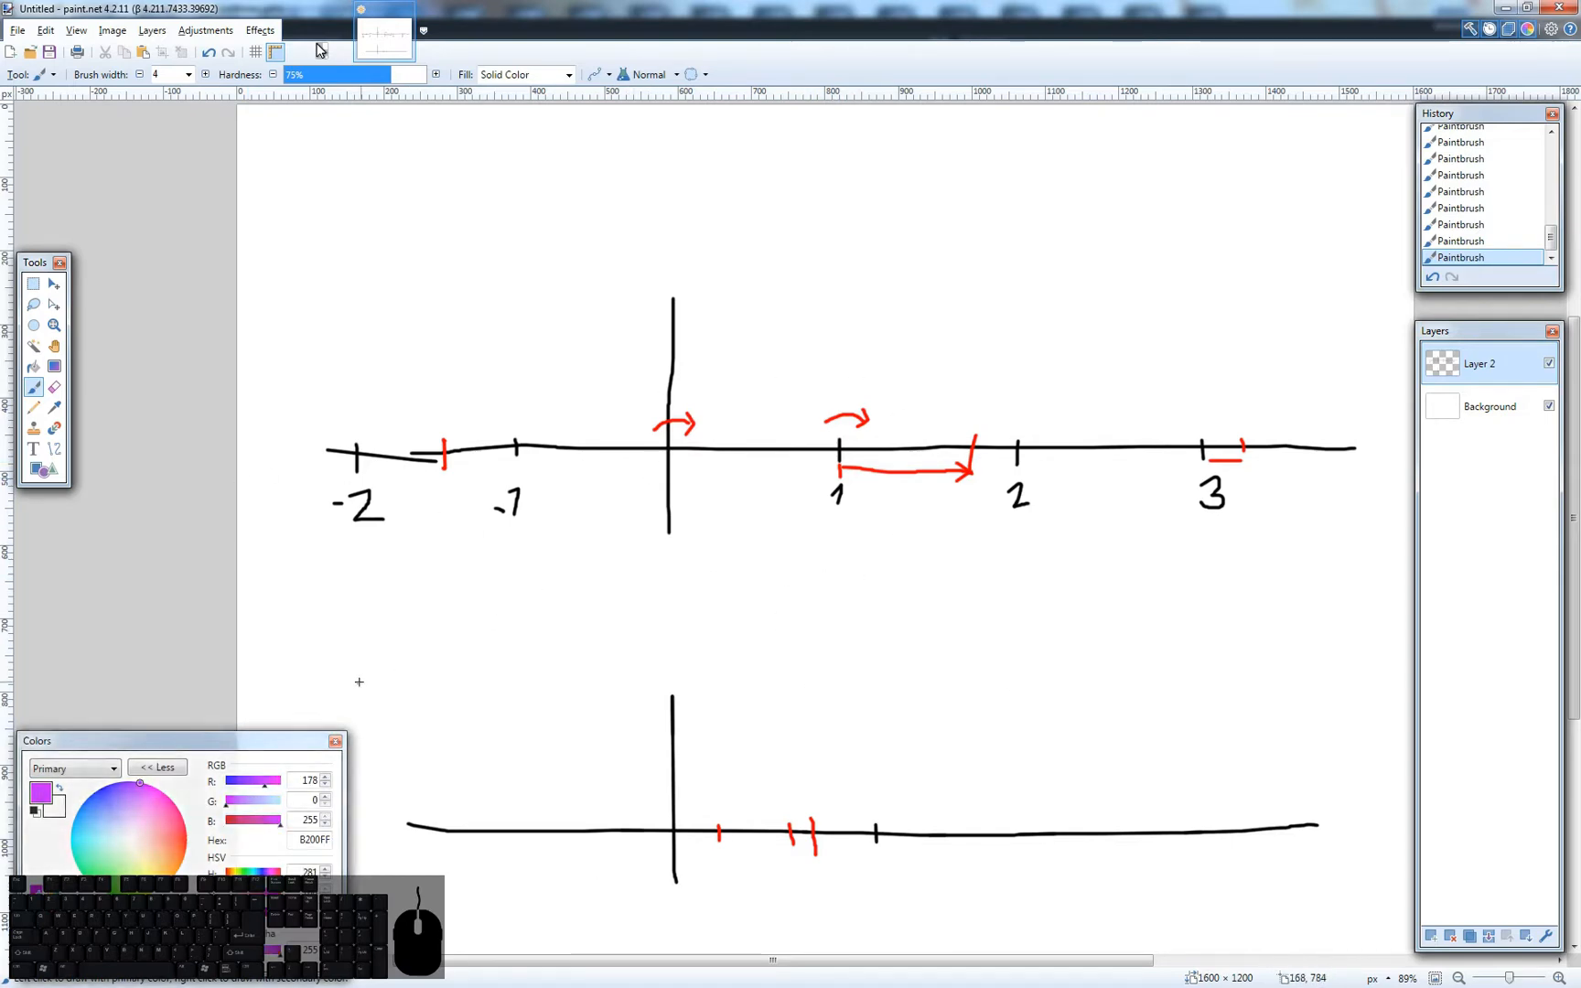
mouse_move(345, 693)
mouse_down()
mouse_move(528, 571)
mouse_move(1098, 120)
mouse_up()
scroll(1069, 392, up, 3)
shift+scroll(1066, 396, left, 2)
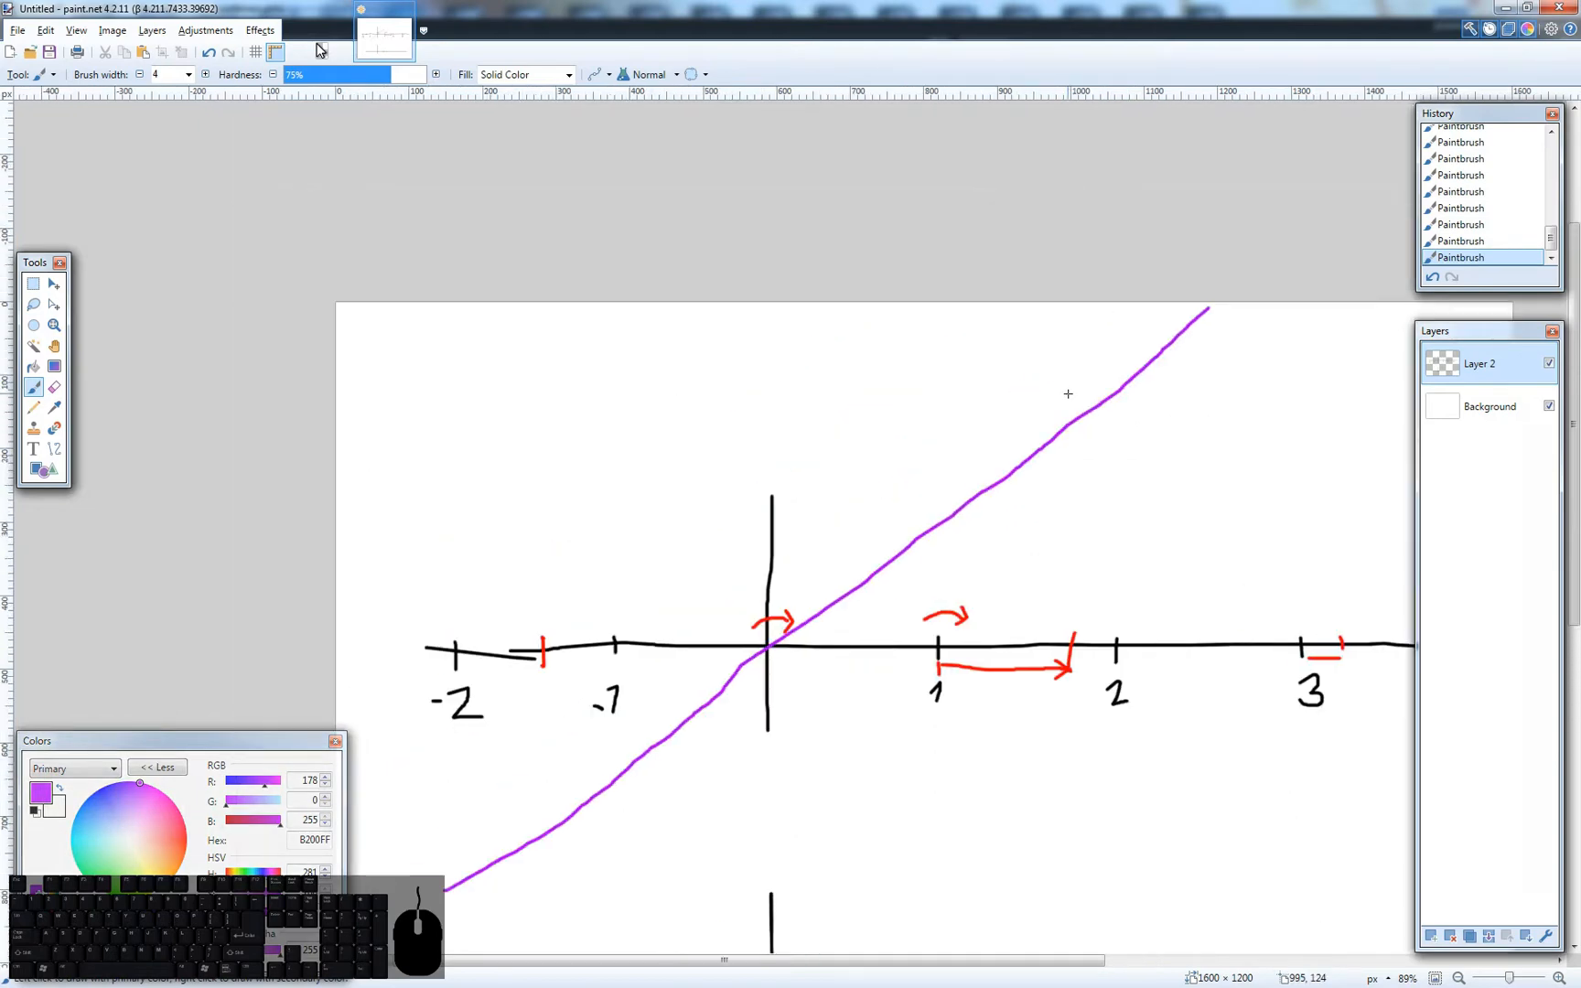
scroll(1013, 564, down, 3)
middle_drag(1042, 378, 895, 436)
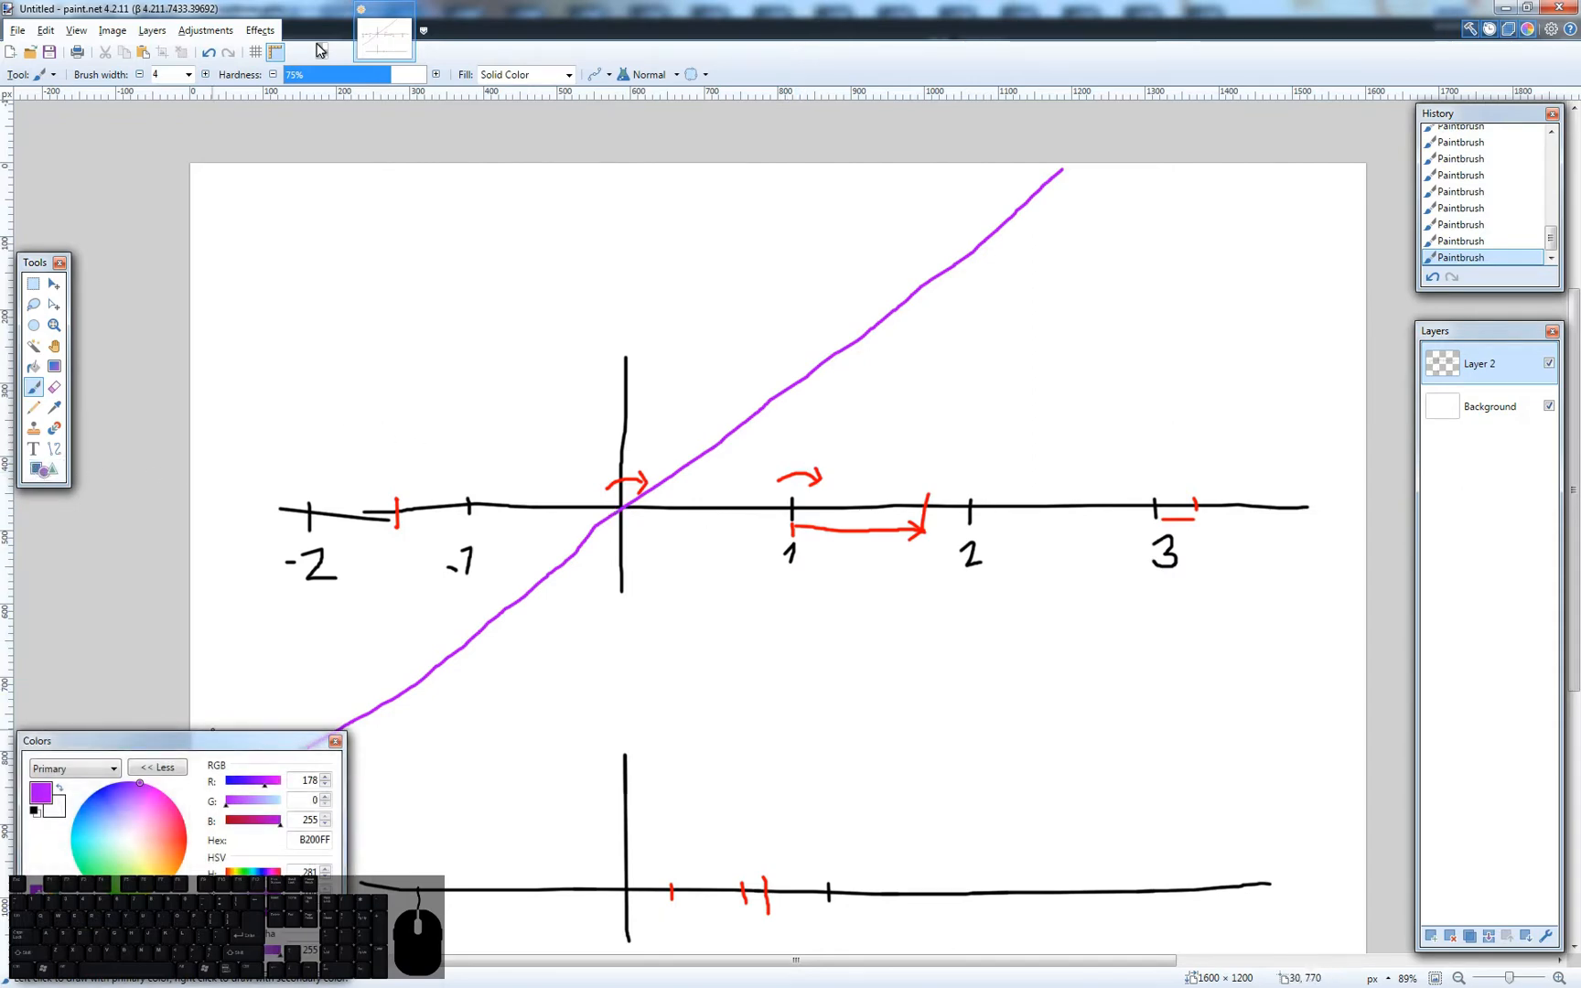
- Paint a blue-violet (4800FF) sawtooth curve on the upper graph, rising from the axis in each unit interval from -2 to past 3
click(154, 912)
mouse_move(628, 510)
mouse_down()
mouse_move(792, 390)
mouse_move(801, 494)
mouse_move(964, 385)
mouse_move(980, 506)
mouse_move(1158, 385)
mouse_move(1159, 501)
mouse_move(1279, 391)
mouse_up()
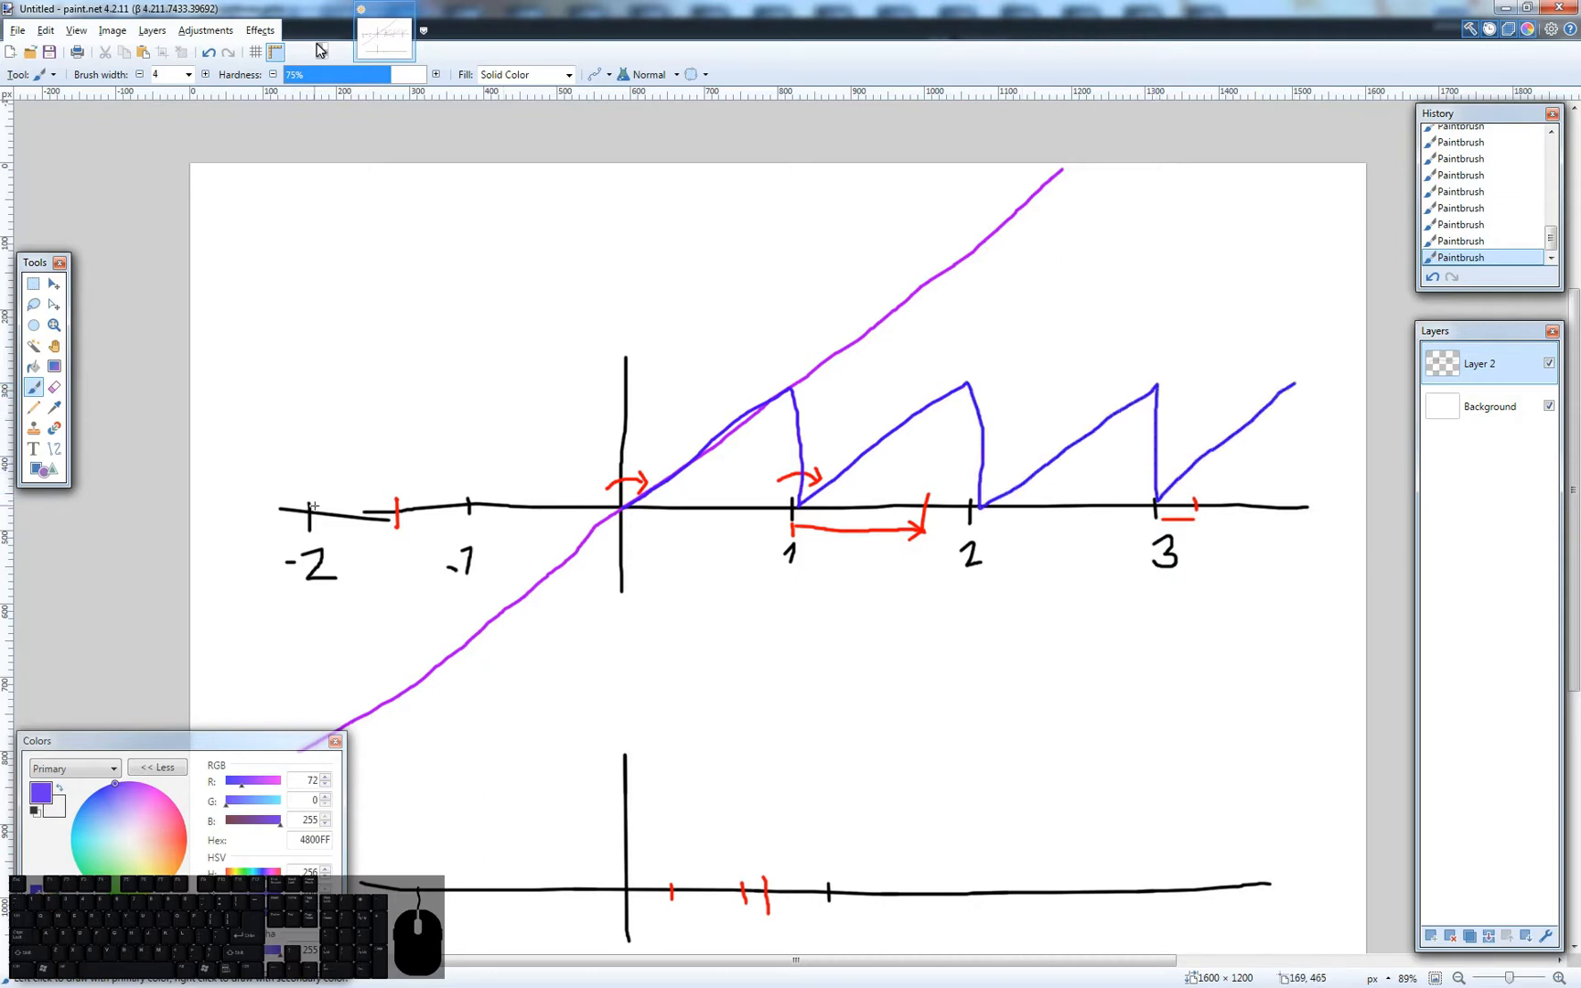
mouse_move(313, 506)
mouse_down()
mouse_move(483, 355)
mouse_move(472, 503)
mouse_move(636, 386)
mouse_move(637, 483)
mouse_up()
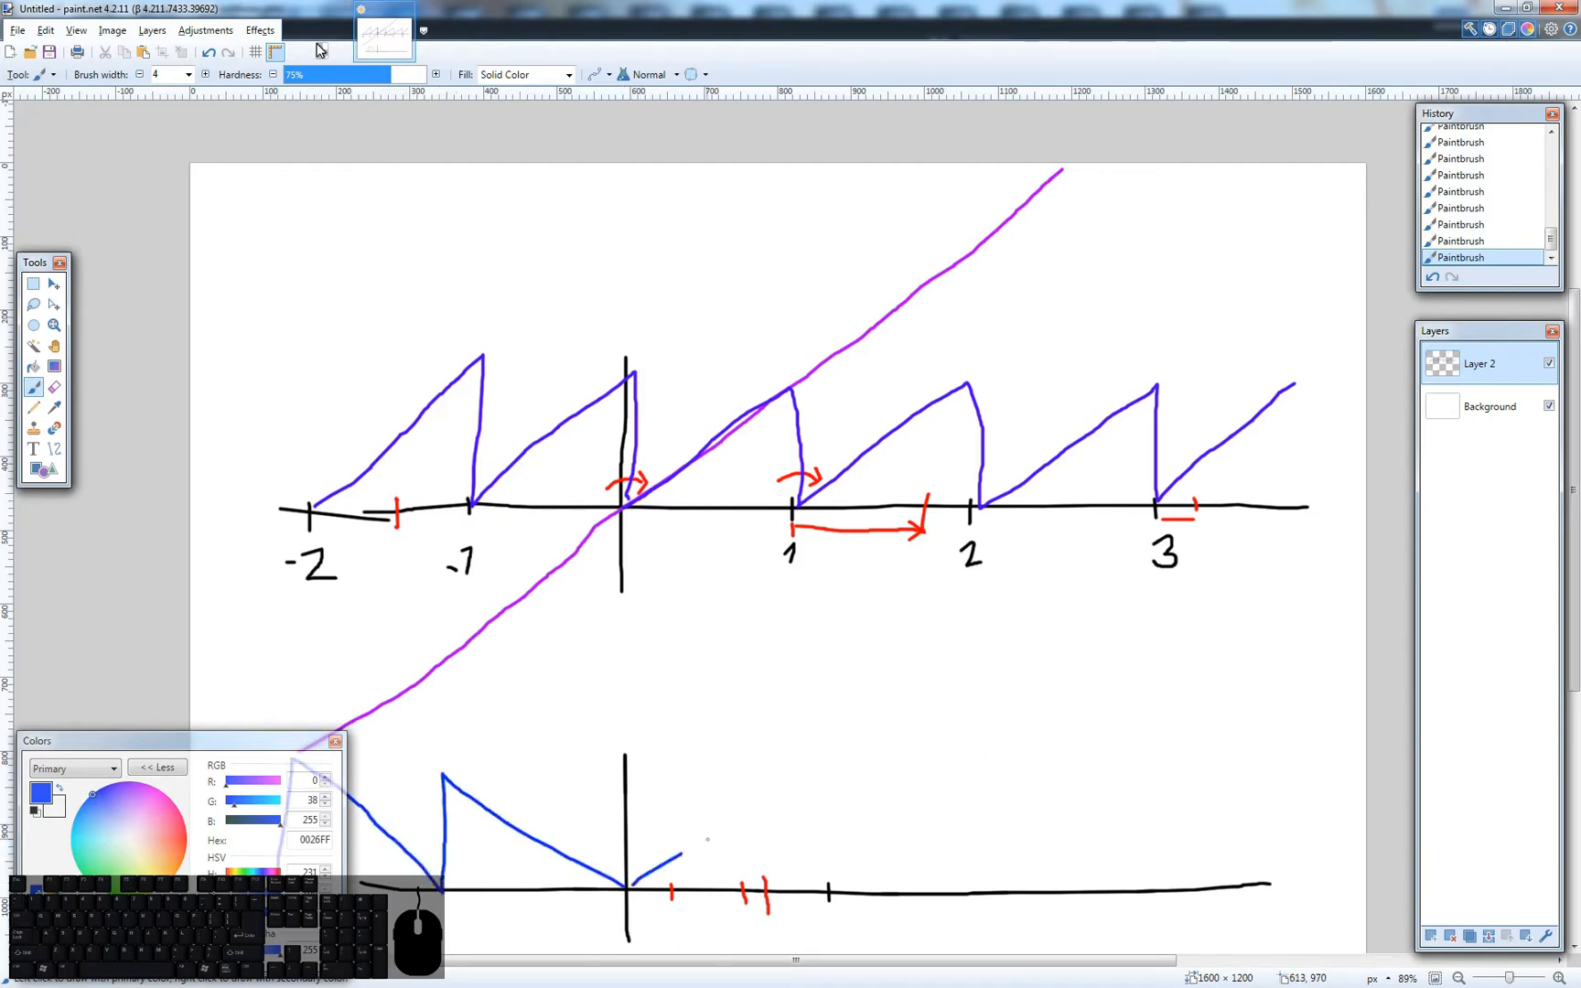
- Finish the positive side of the blue sawtooth on the lower graph with three rising teeth, and return to PopcornFX
drag(707, 839, 829, 756)
drag(819, 902, 957, 764)
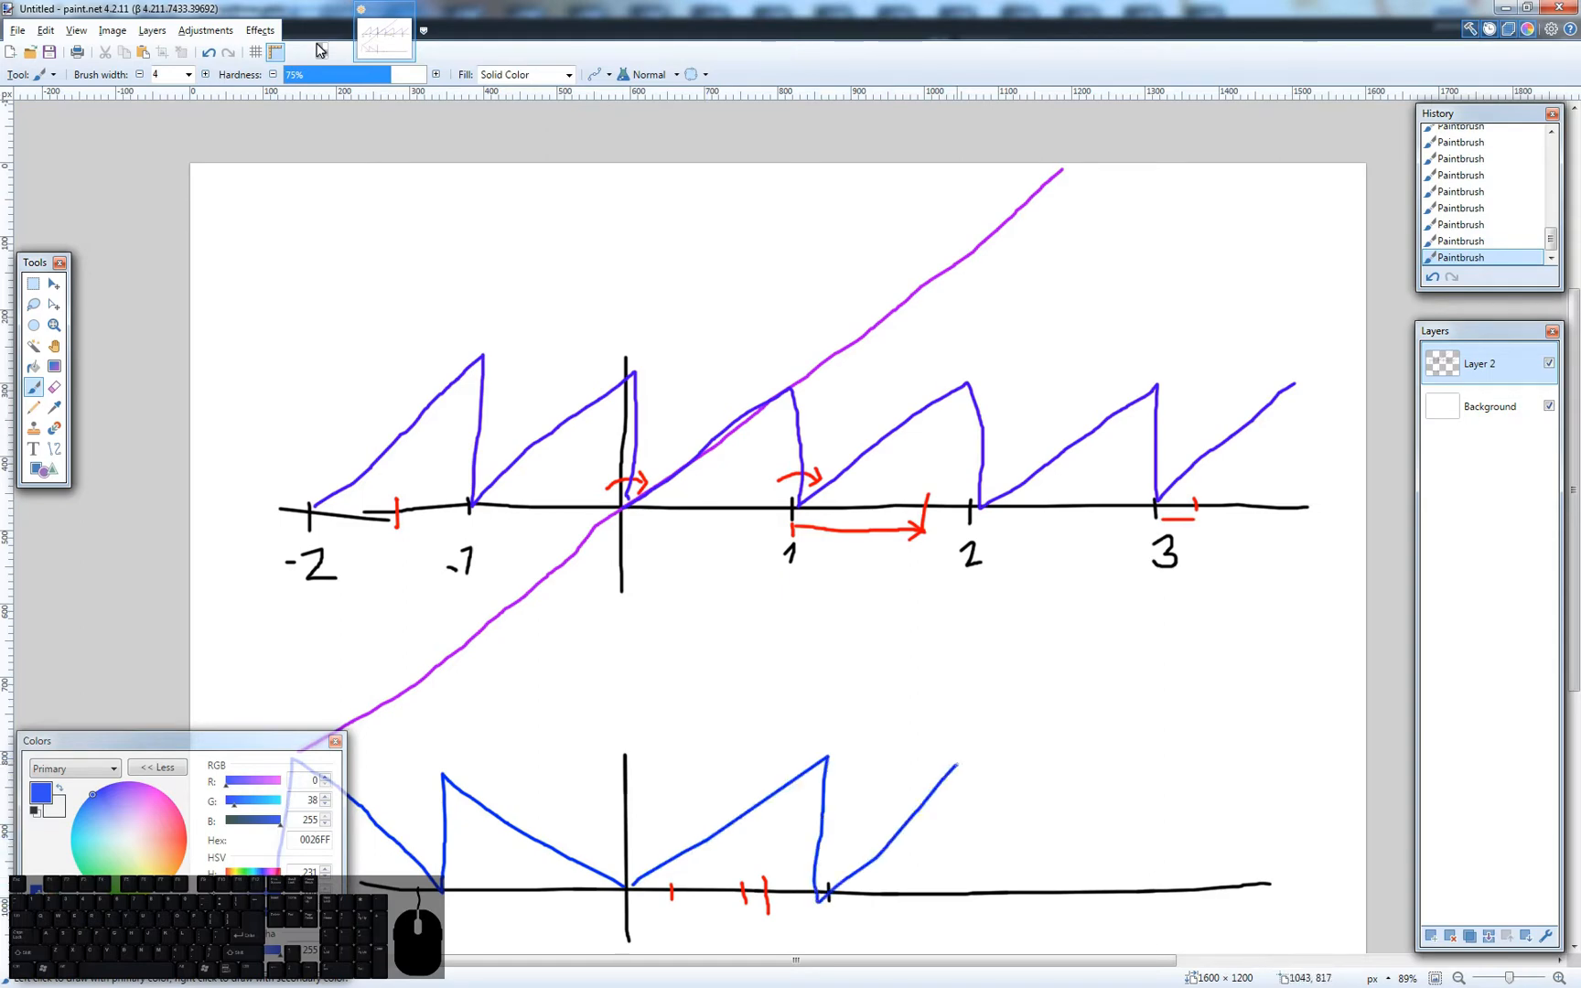
mouse_move(1010, 891)
mouse_down()
mouse_move(1165, 743)
mouse_move(1165, 873)
mouse_up()
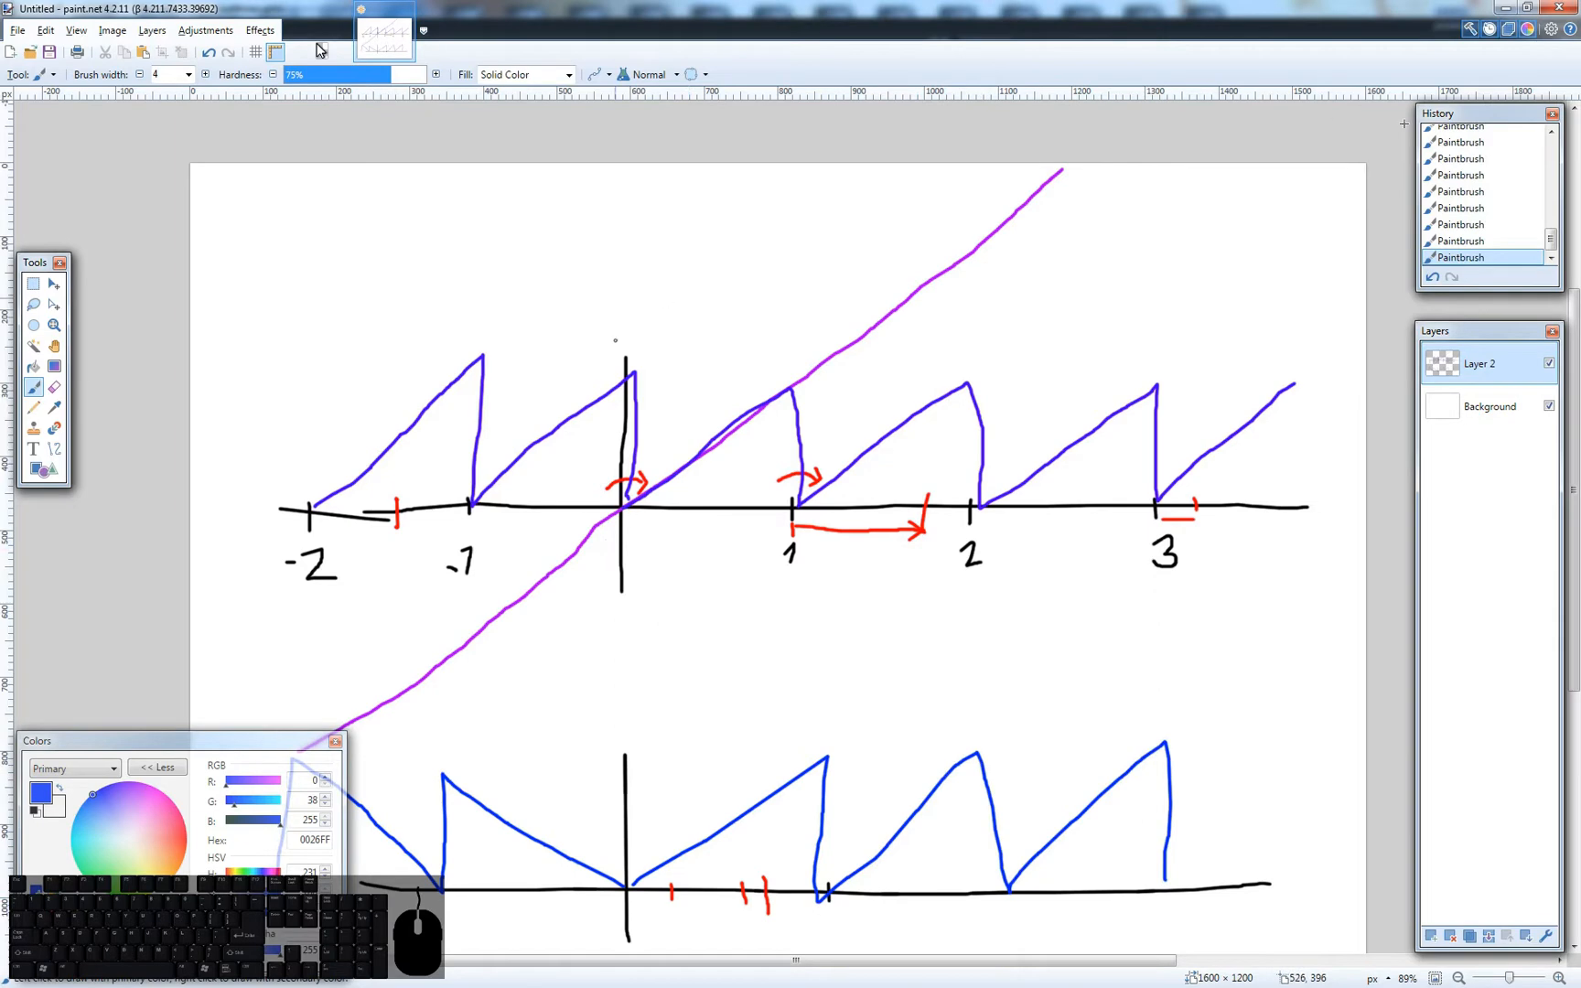
click(1526, 7)
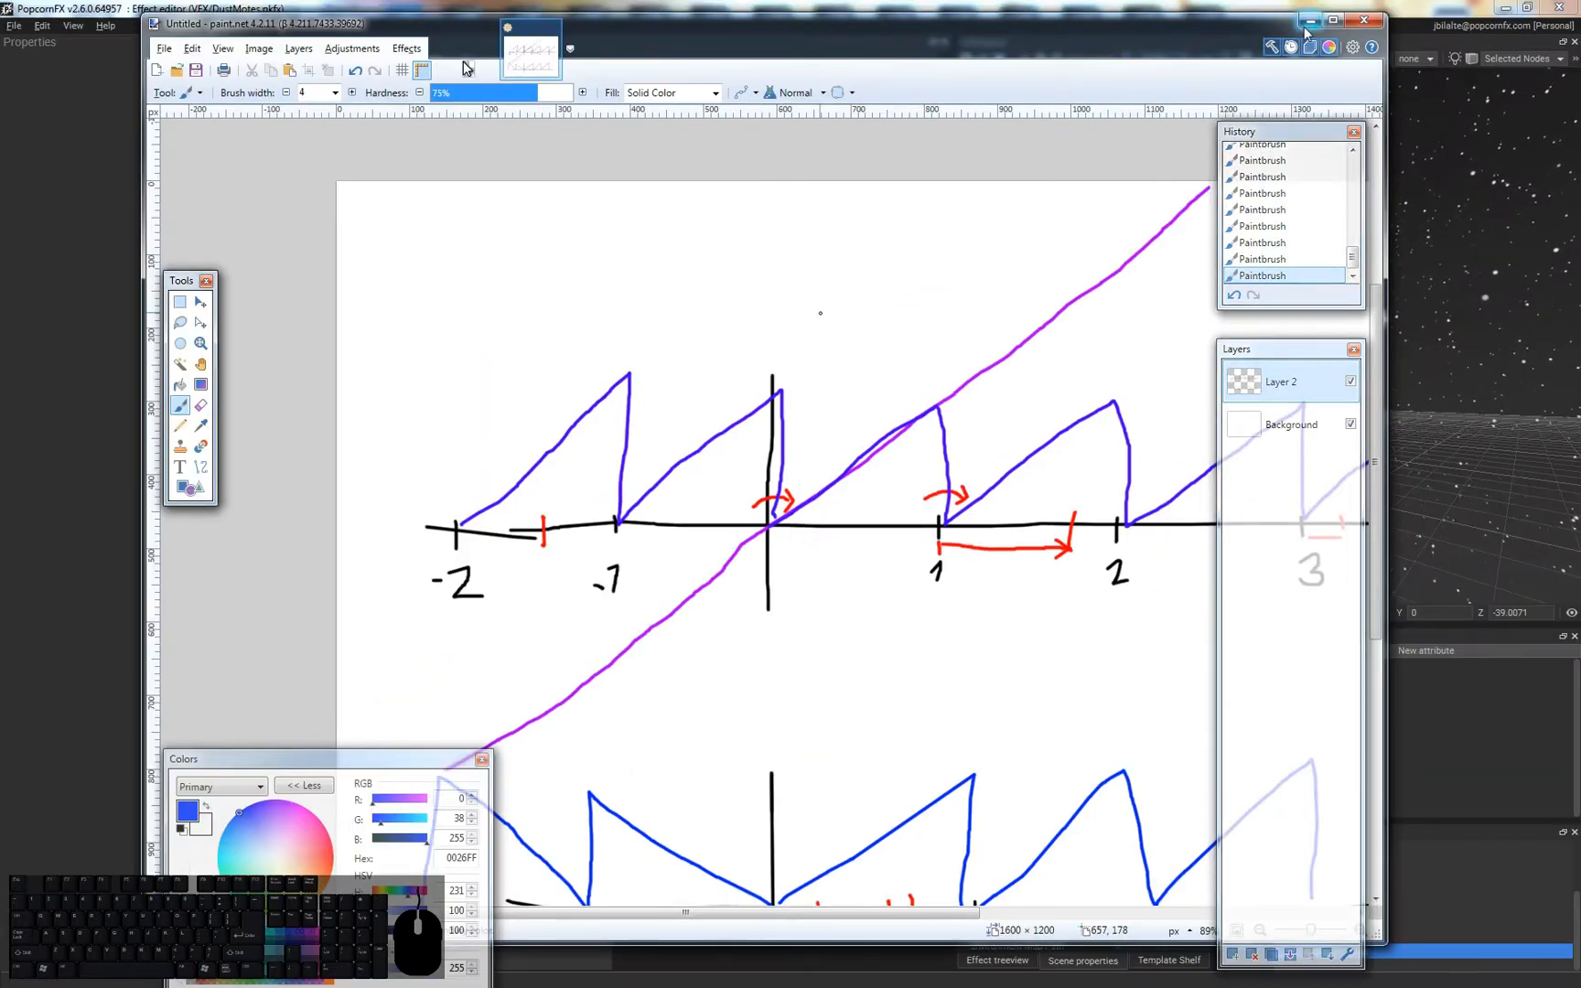
- In the WrapAroundCamera graph, branch a Frac node off the first remap's output and link it into the second remap
click(1310, 20)
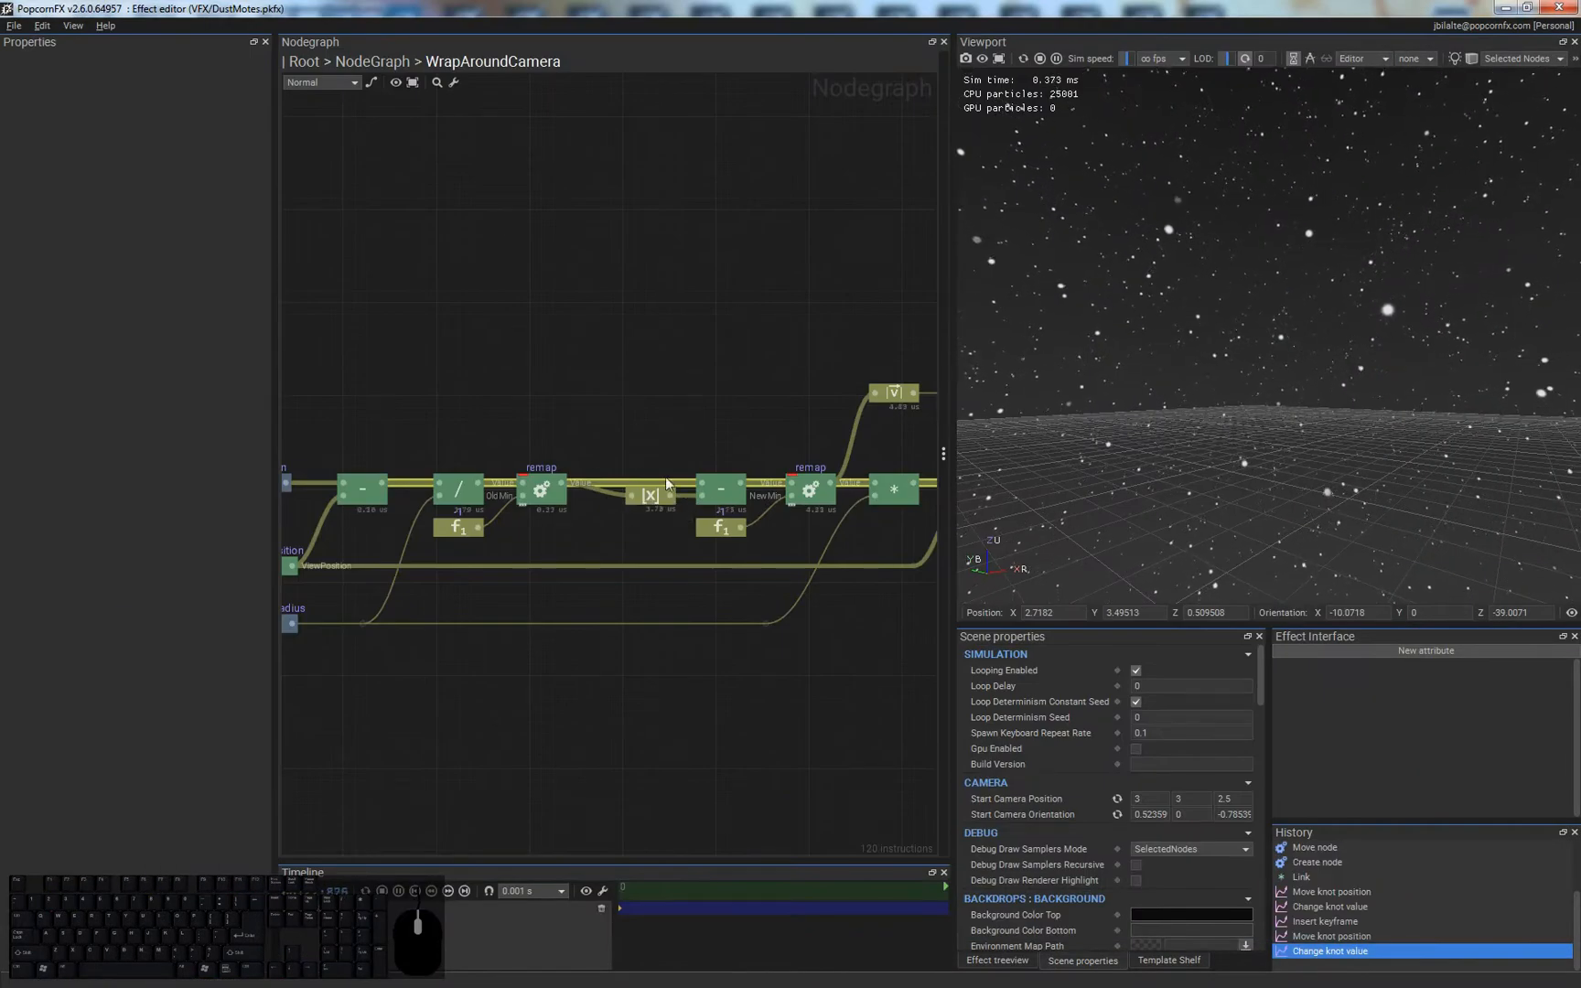
drag(566, 480, 642, 446)
text(frac)
key(Return)
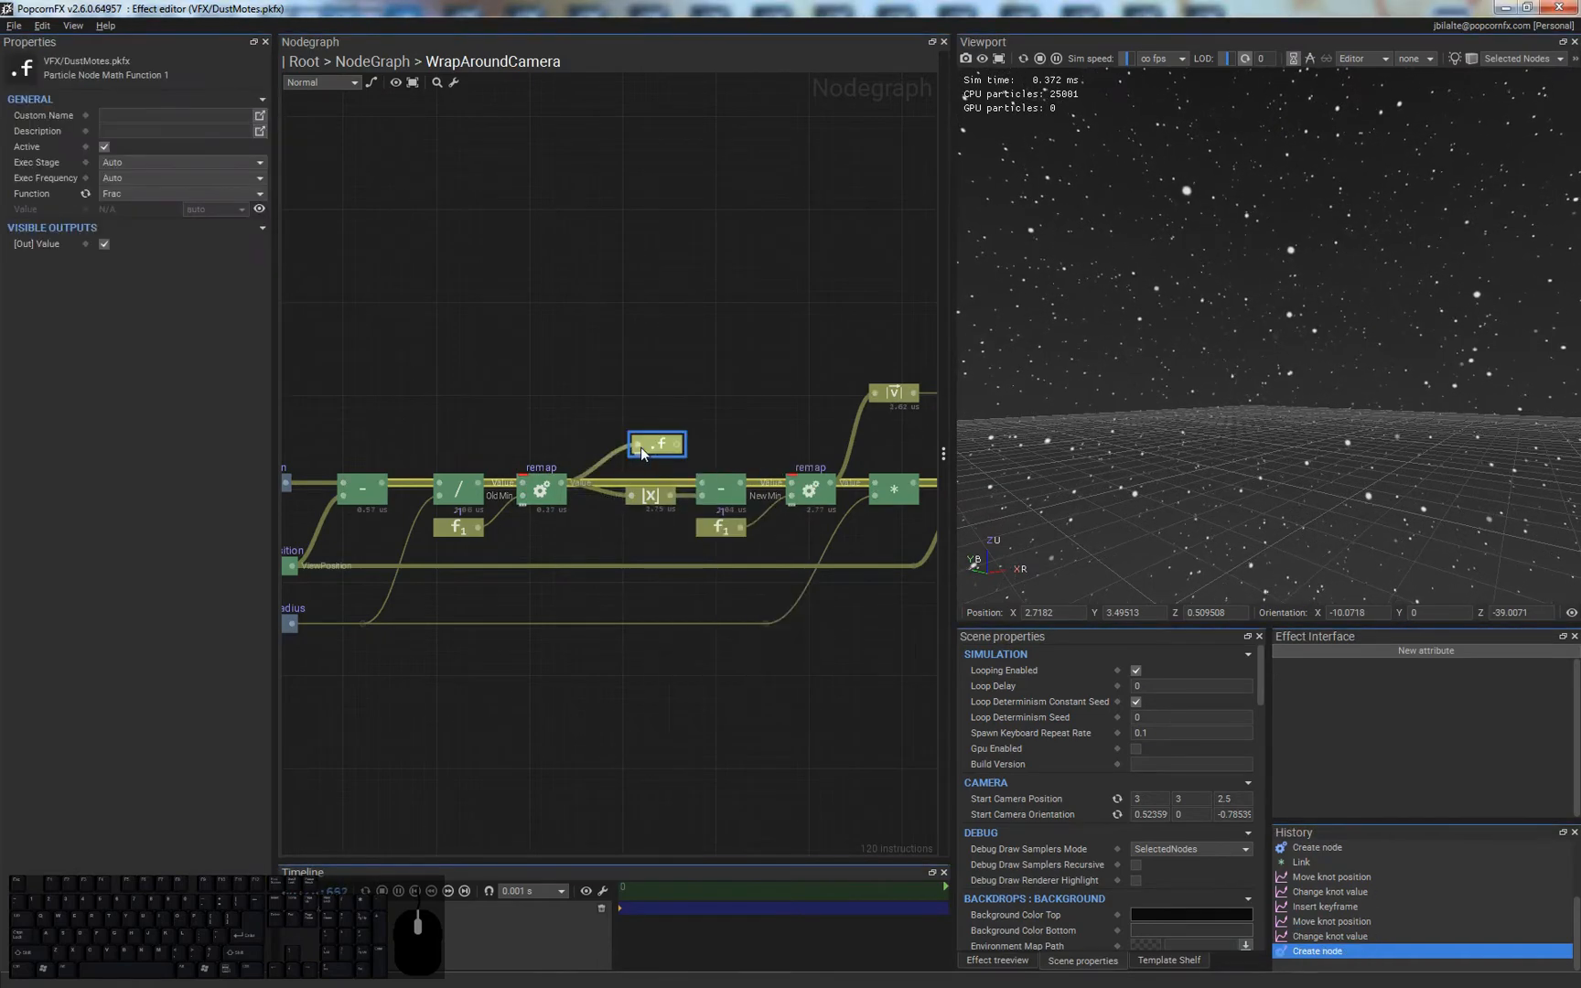
mouse_move(677, 445)
mouse_down()
mouse_move(786, 445)
mouse_move(790, 479)
mouse_up()
mouse_move(1263, 384)
right_down()
mouse_move(1176, 423)
mouse_move(1245, 366)
mouse_move(979, 593)
right_up()
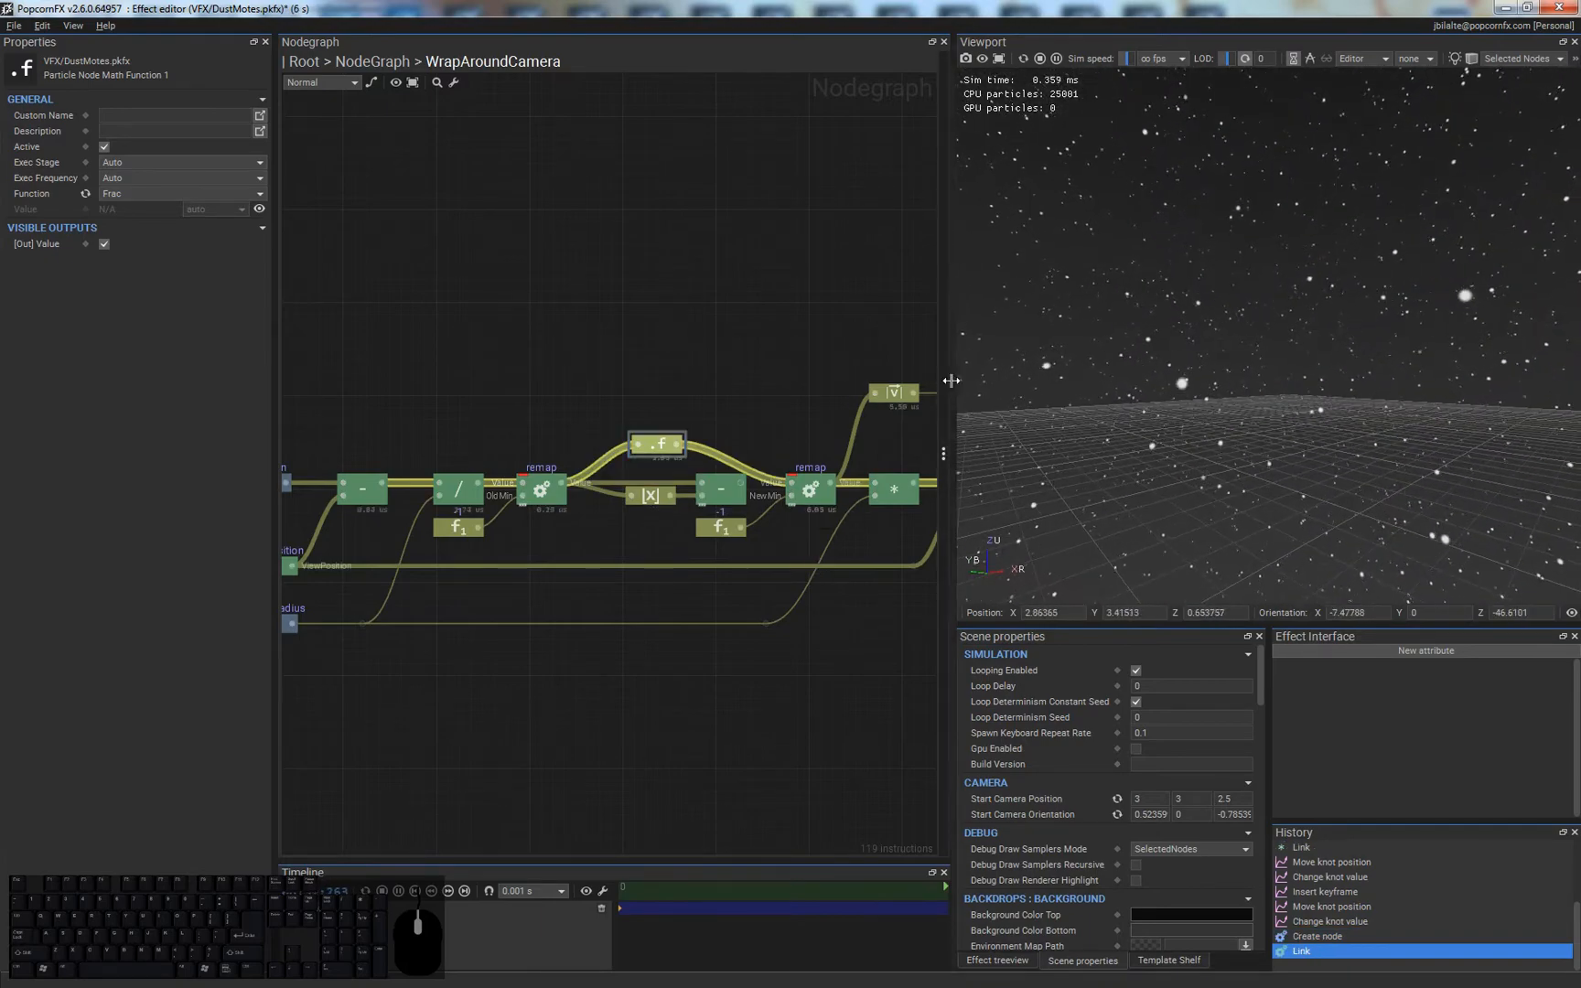
- Compare the compiled instructions by wiring first the subtract node and again the Frac node into the second remap
drag(951, 380, 813, 403)
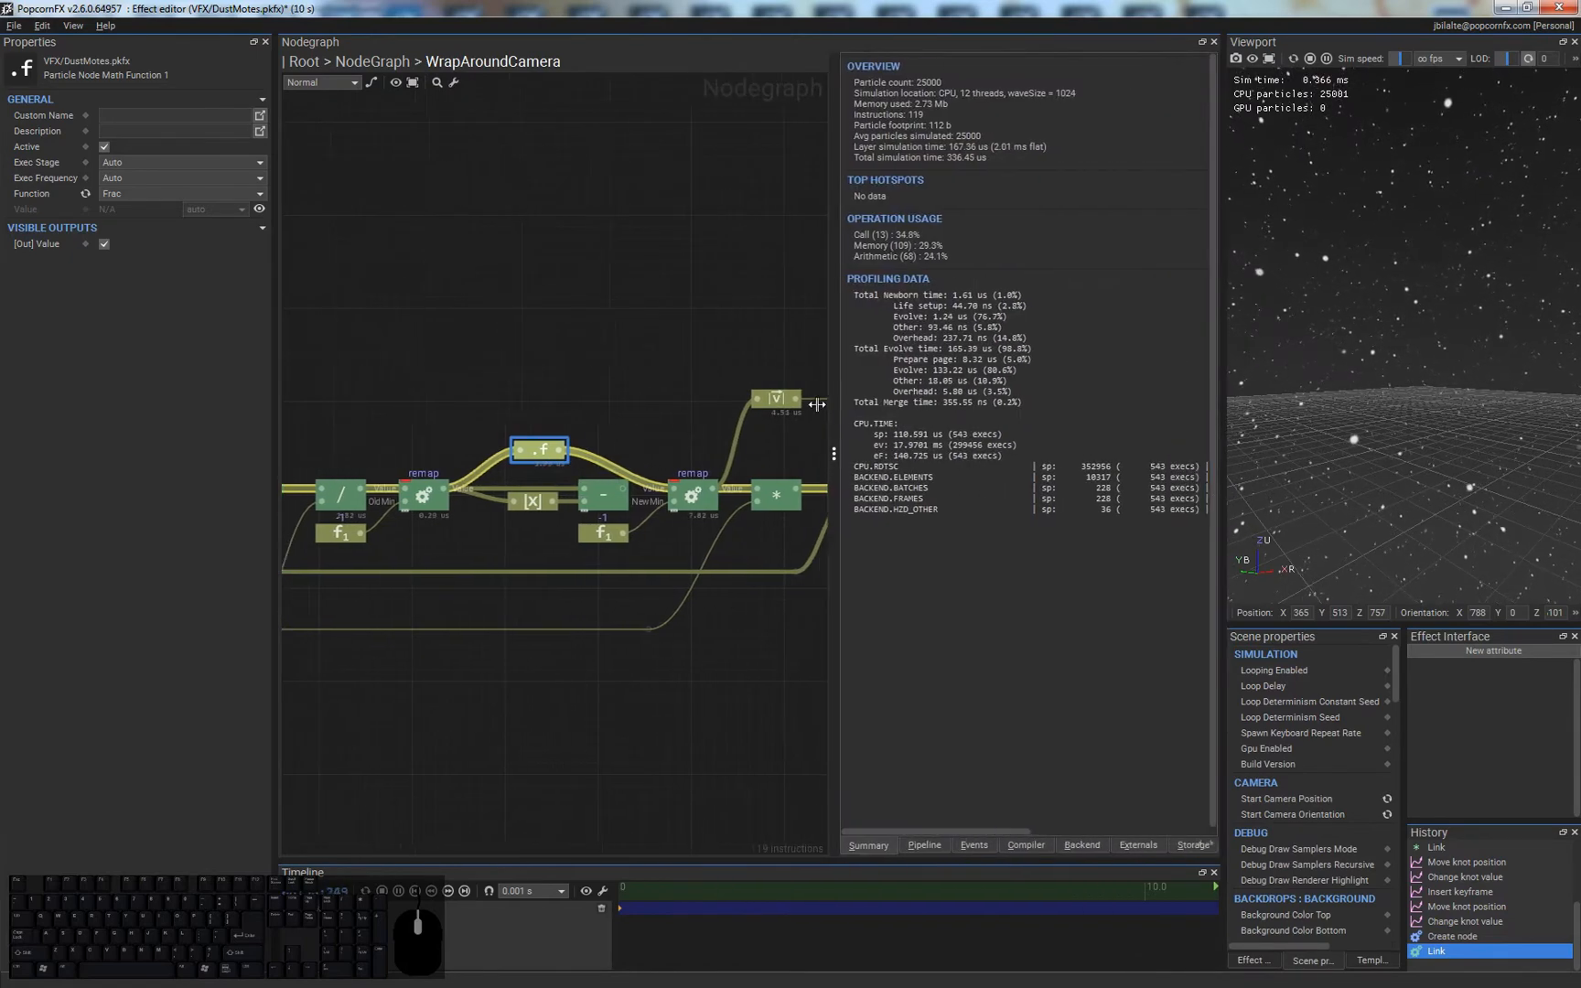
click(1006, 845)
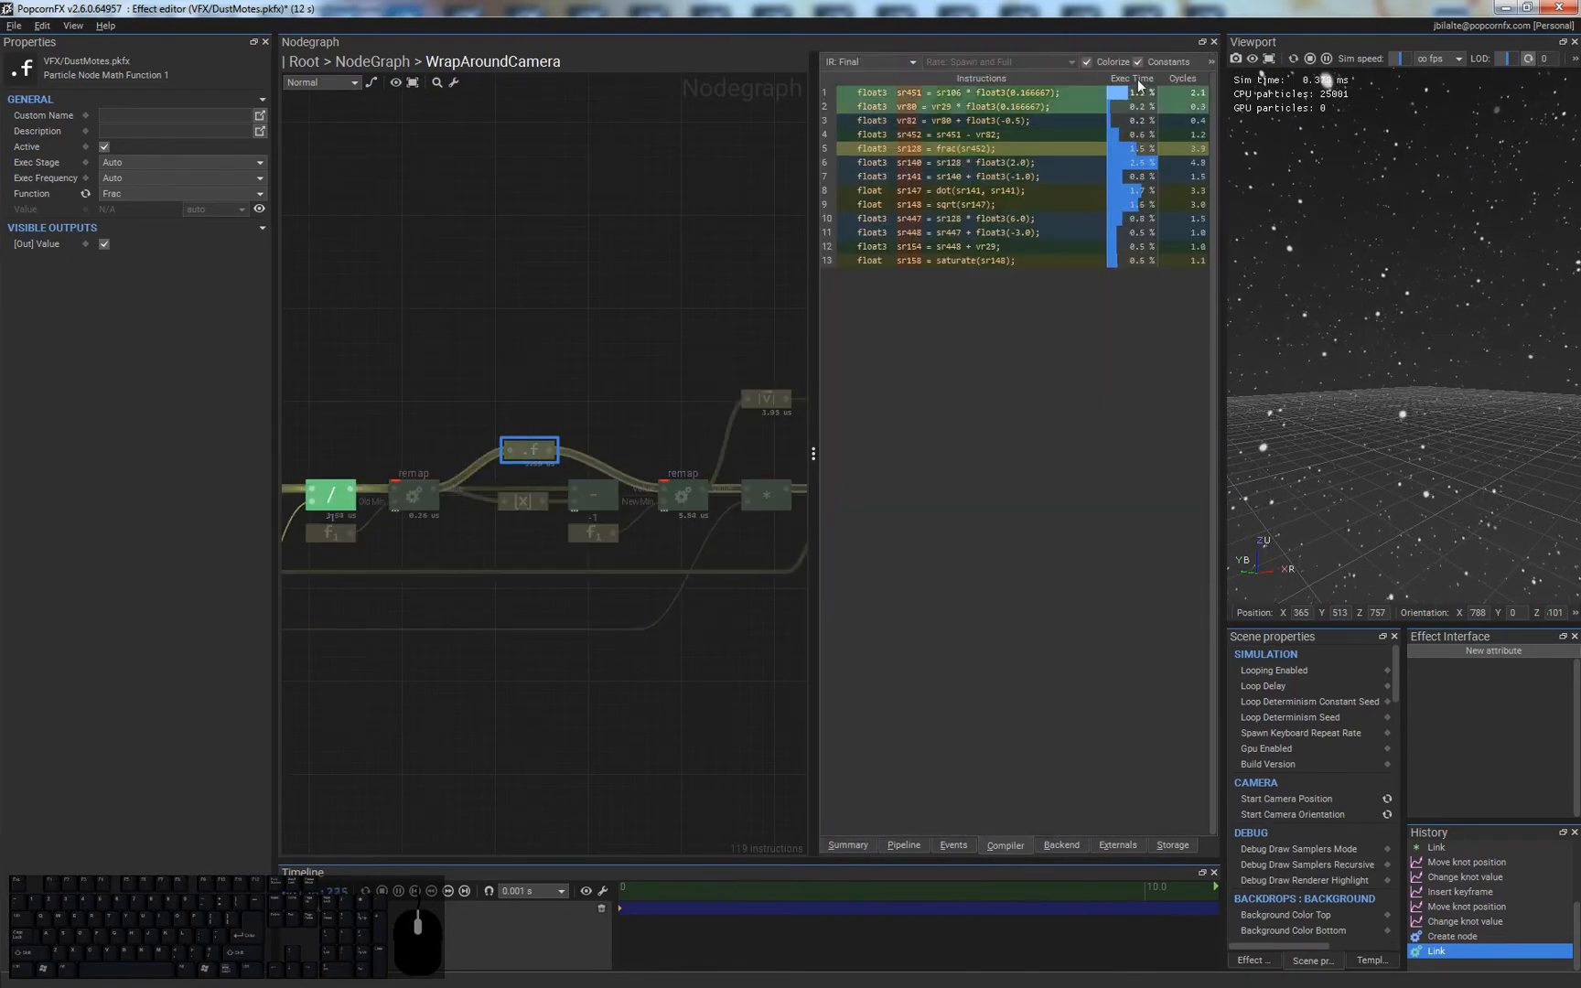
click(646, 549)
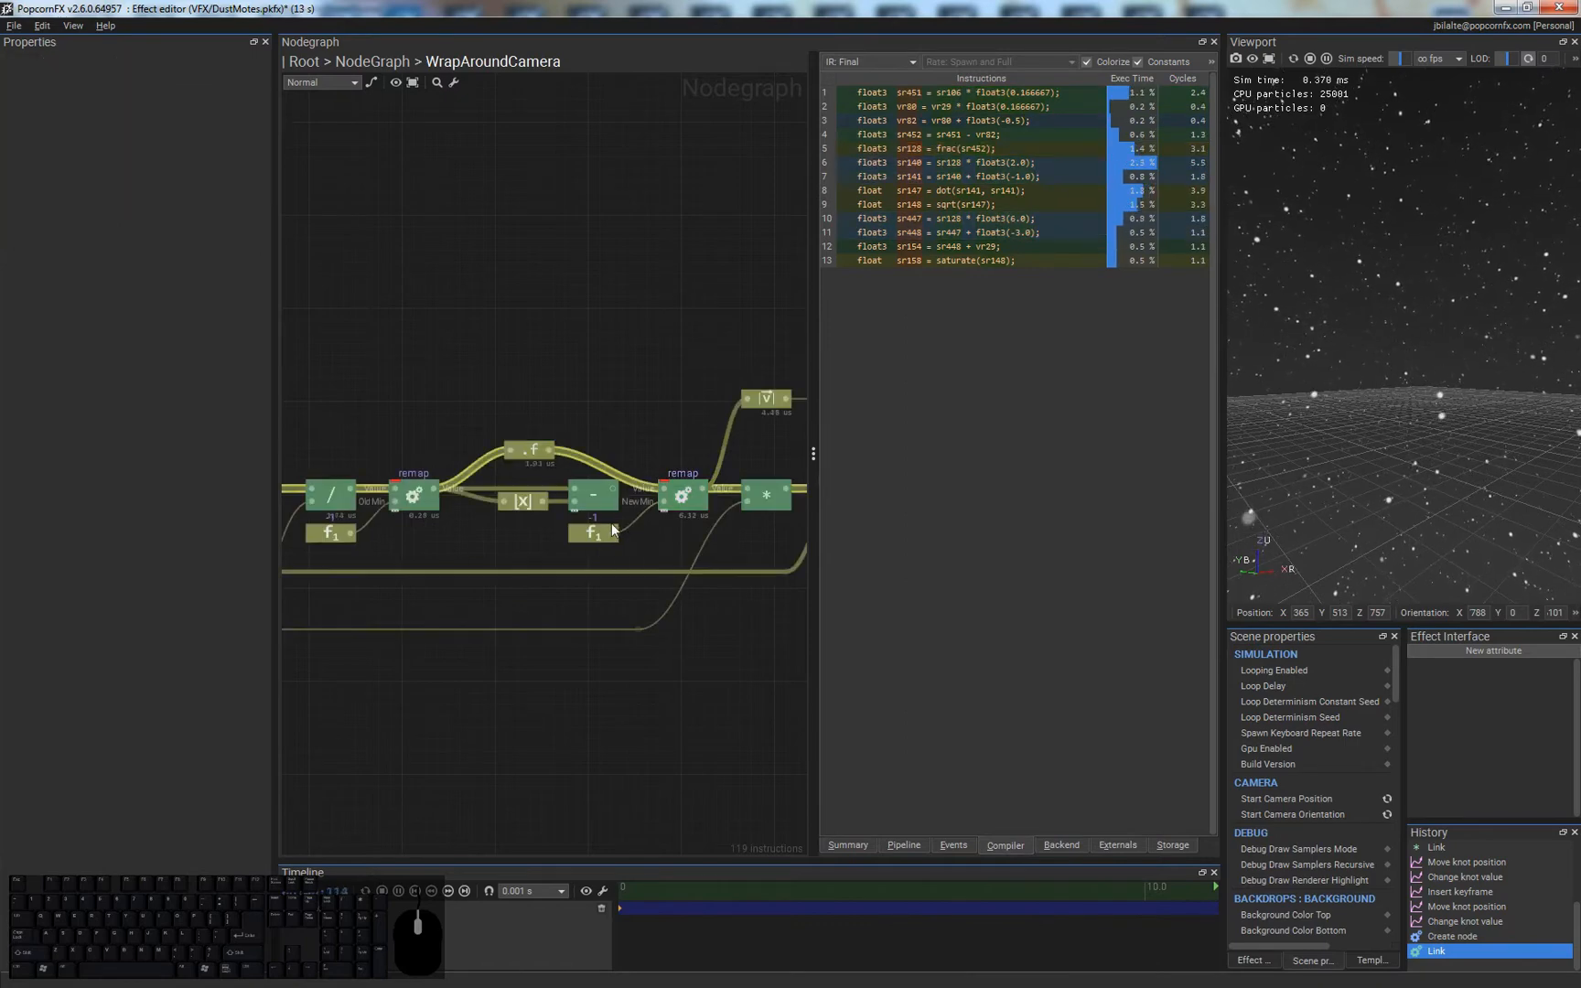
drag(614, 488, 662, 490)
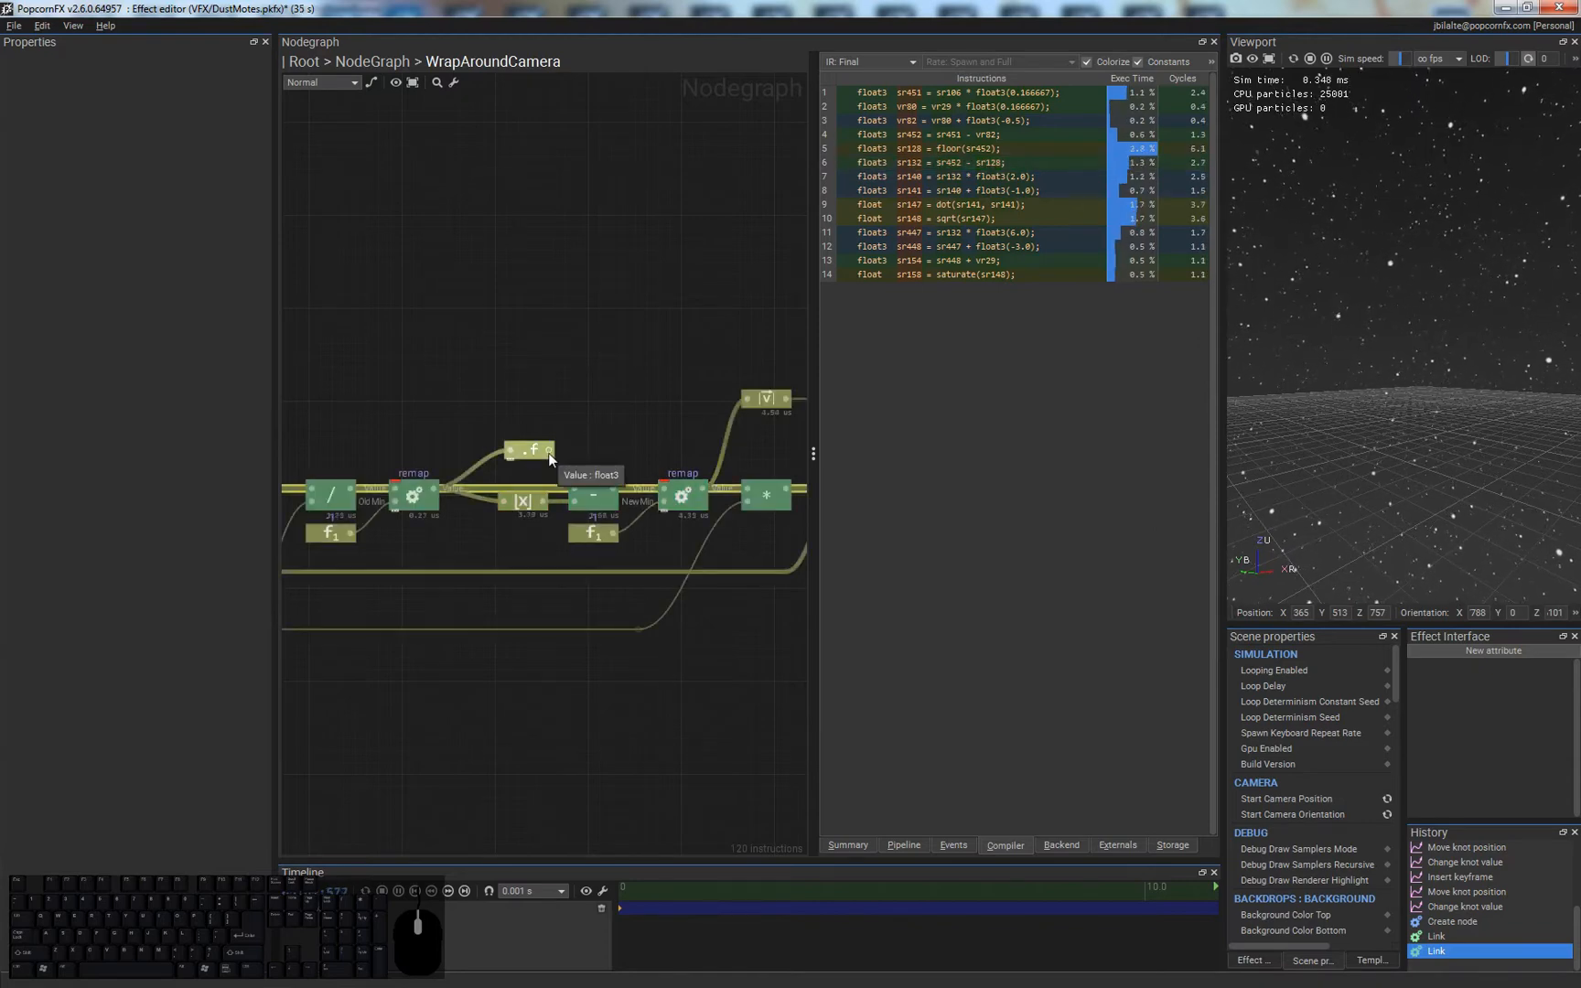
drag(666, 462, 667, 486)
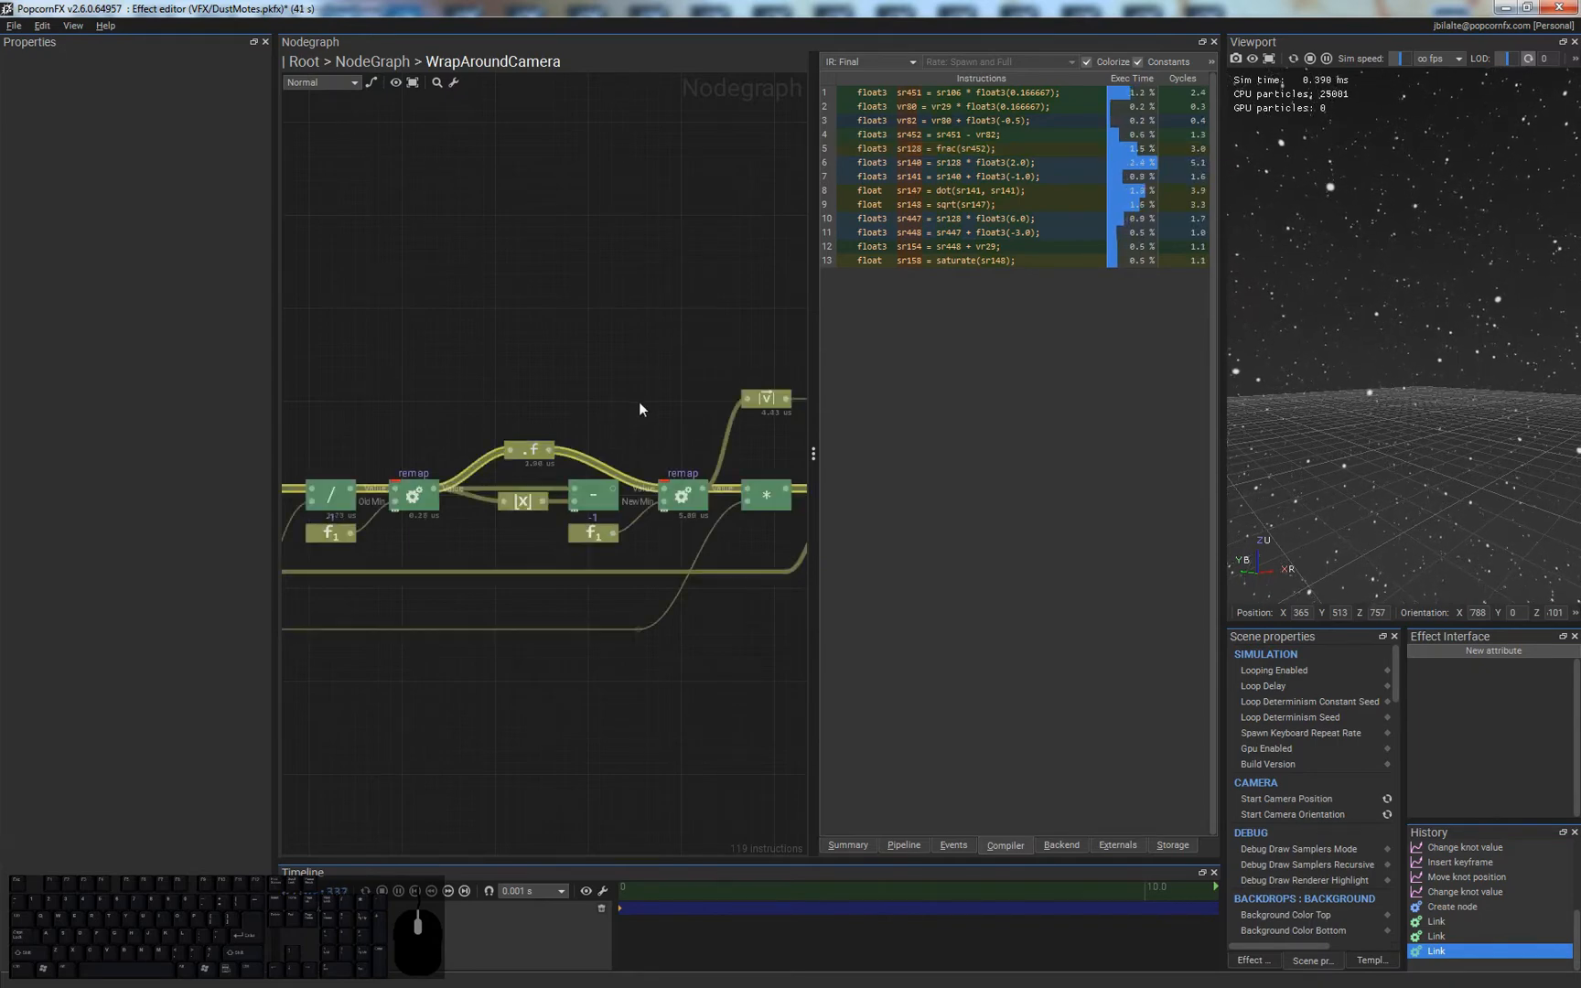
drag(526, 477, 579, 508)
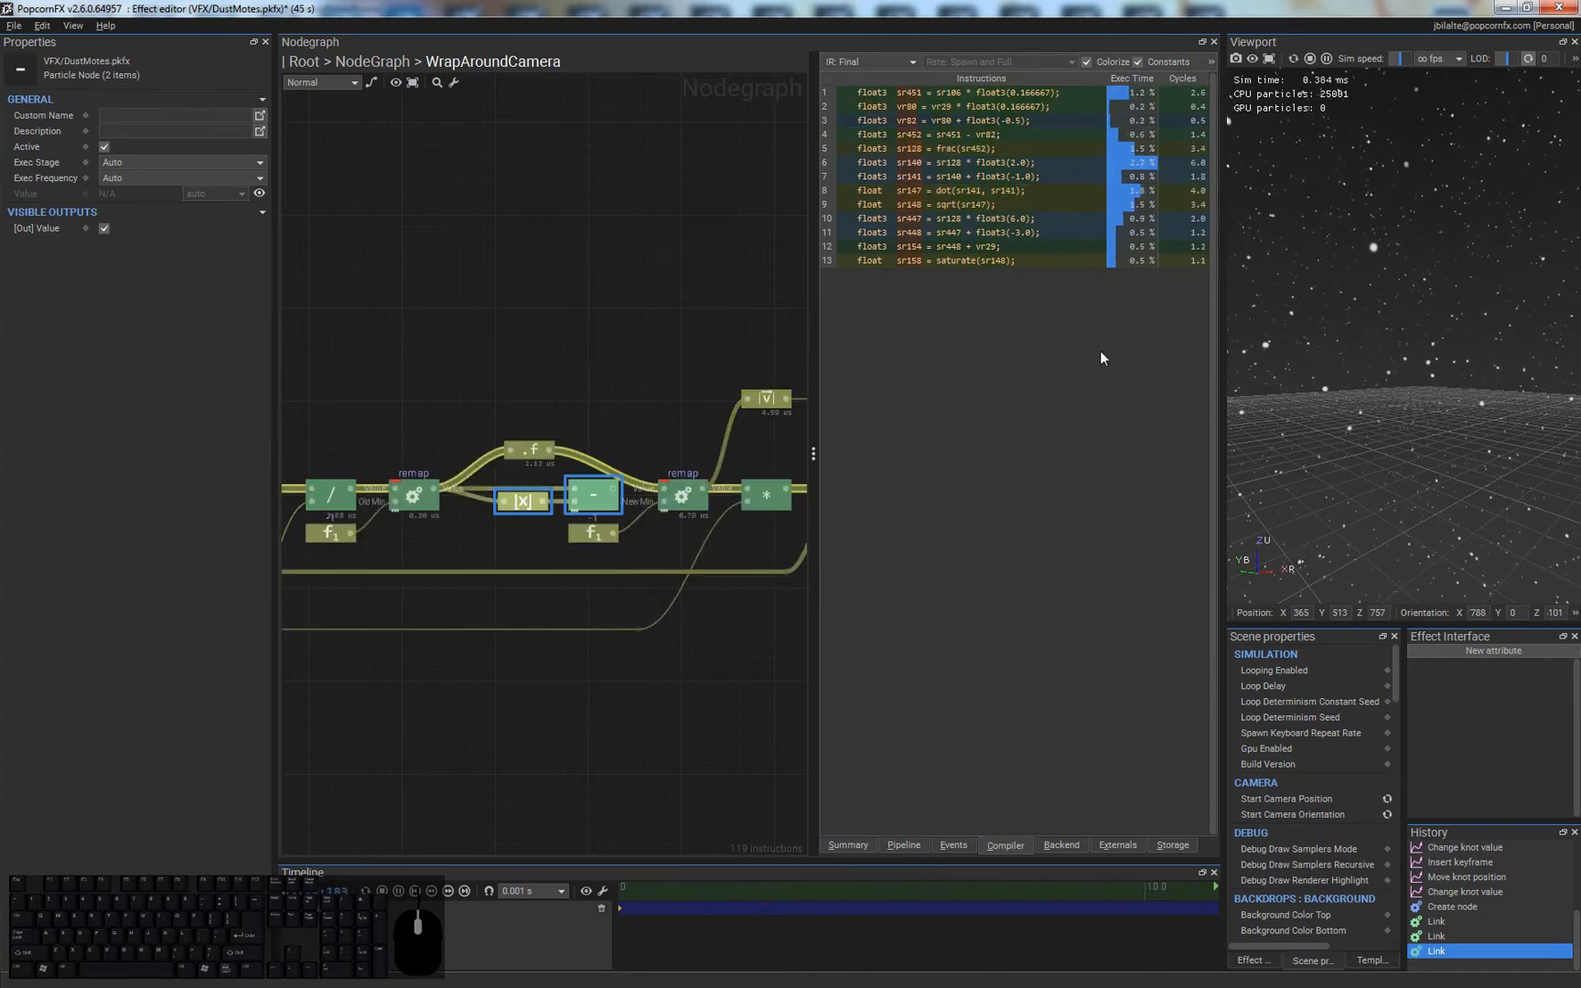
- Examine the whole effect's compiled instructions from the parent graph, then return to WrapAroundCamera and hide the compiler output
double_click(631, 716)
scroll(1038, 515, down, 20)
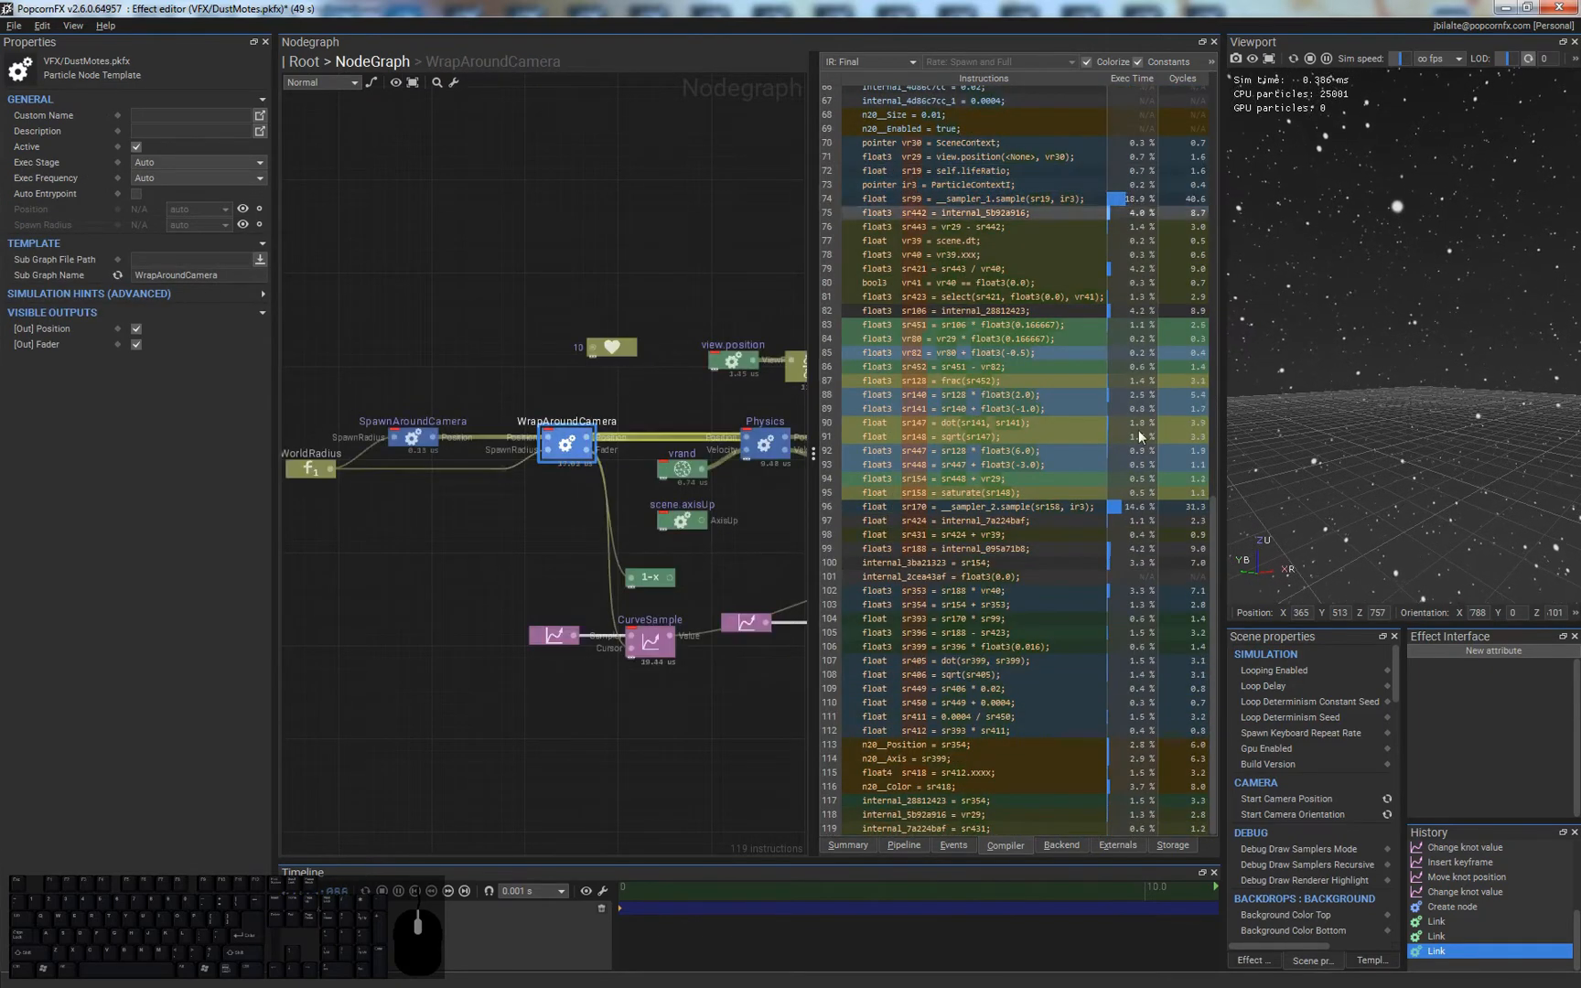
double_click(913, 382)
click(498, 681)
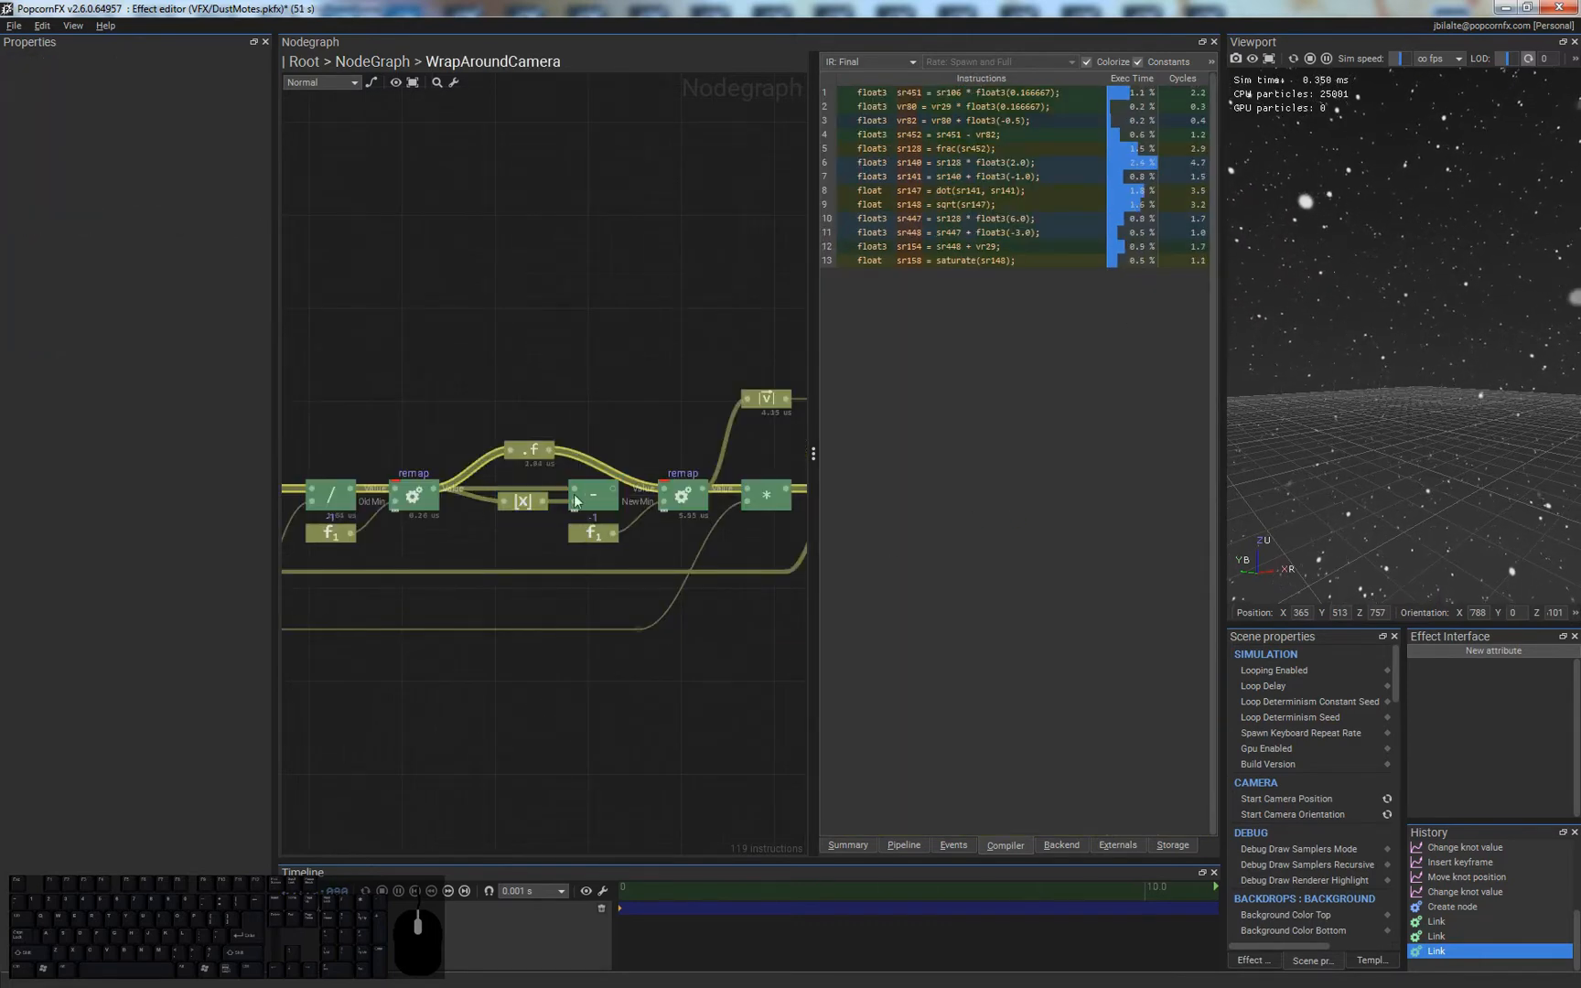
drag(814, 293, 1212, 295)
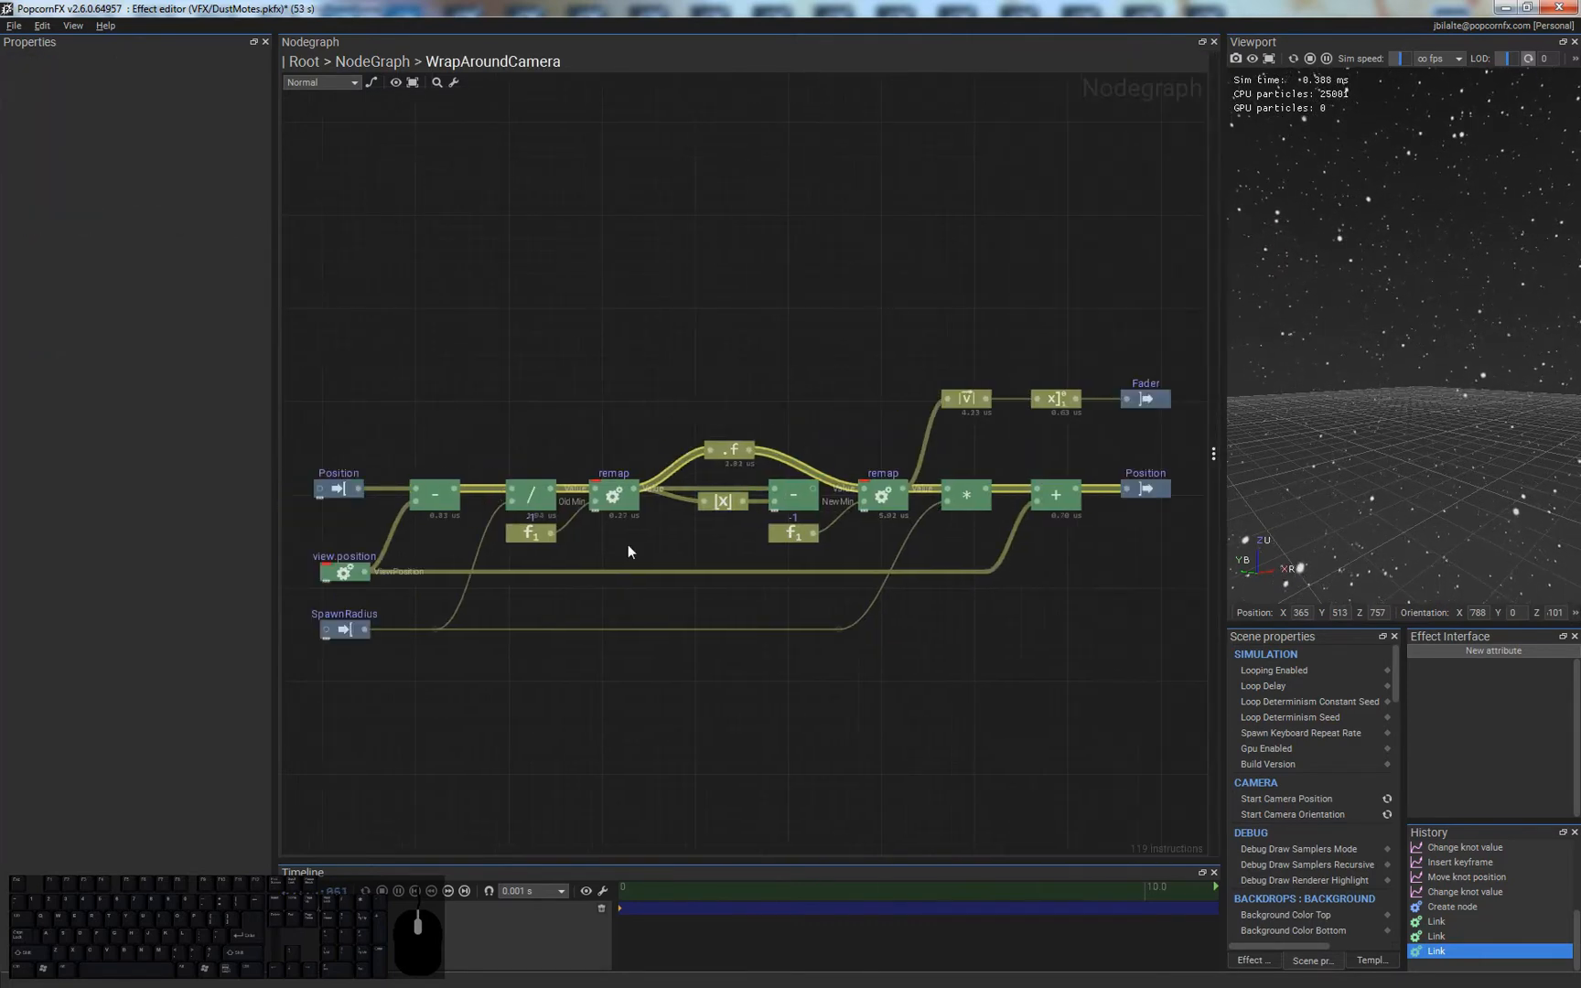
- Delete the floor and subtract nodes and move the Frac node into line between the two remaps
drag(709, 476, 783, 505)
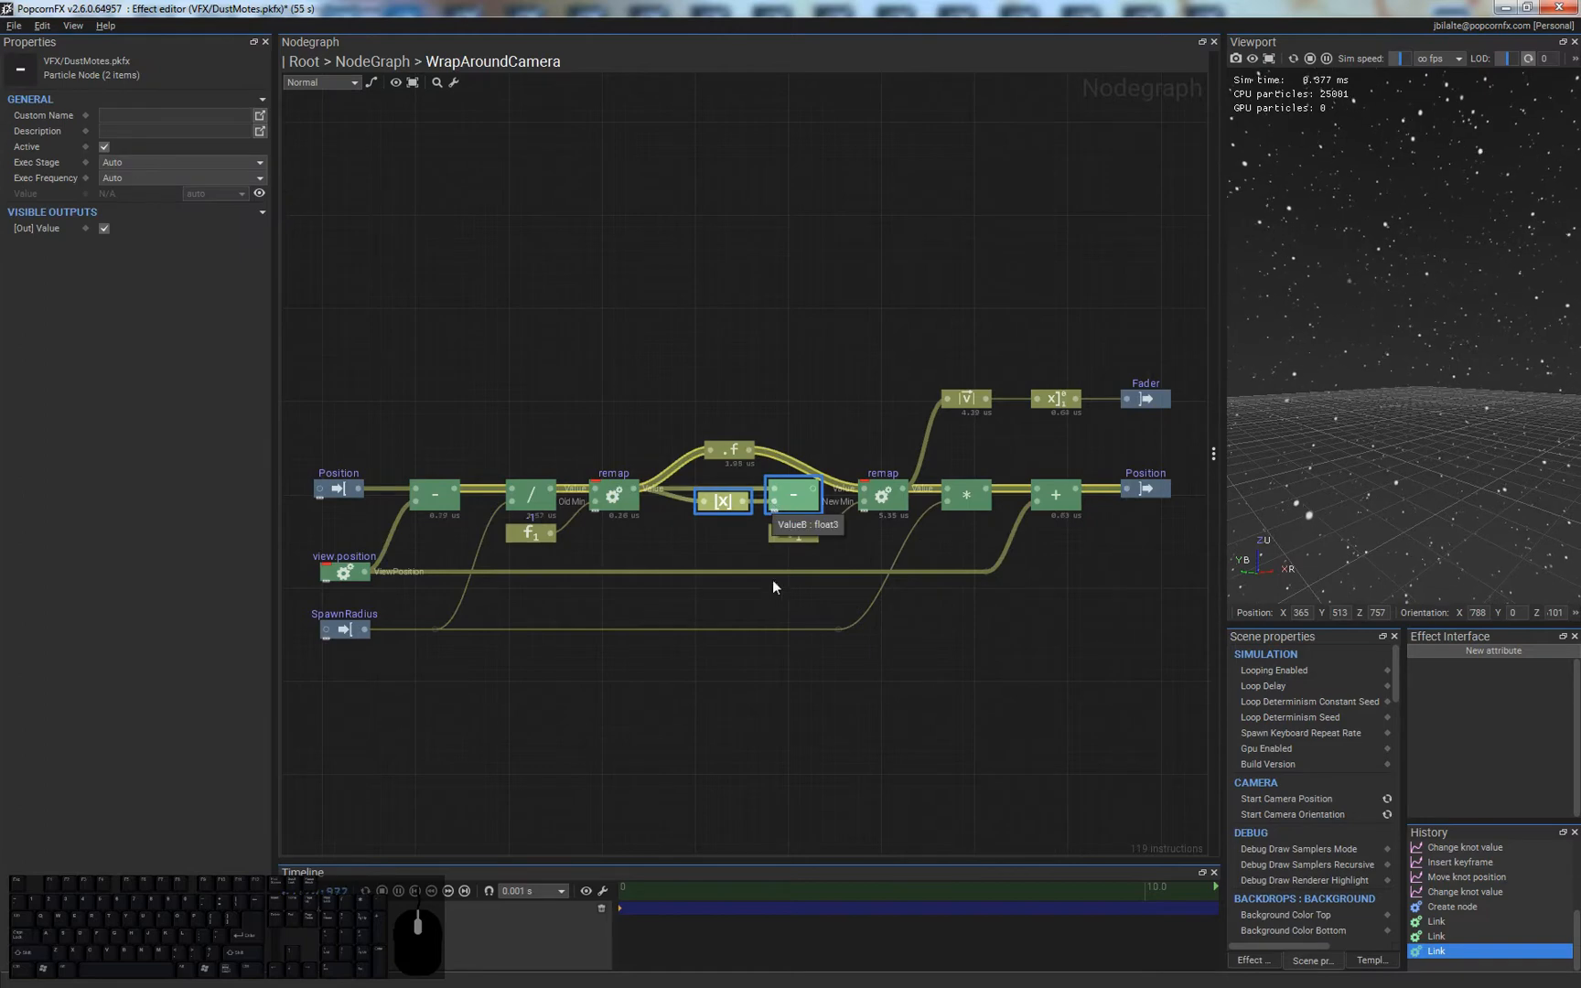
key(Delete)
drag(724, 453, 750, 493)
middle_drag(715, 400, 740, 382)
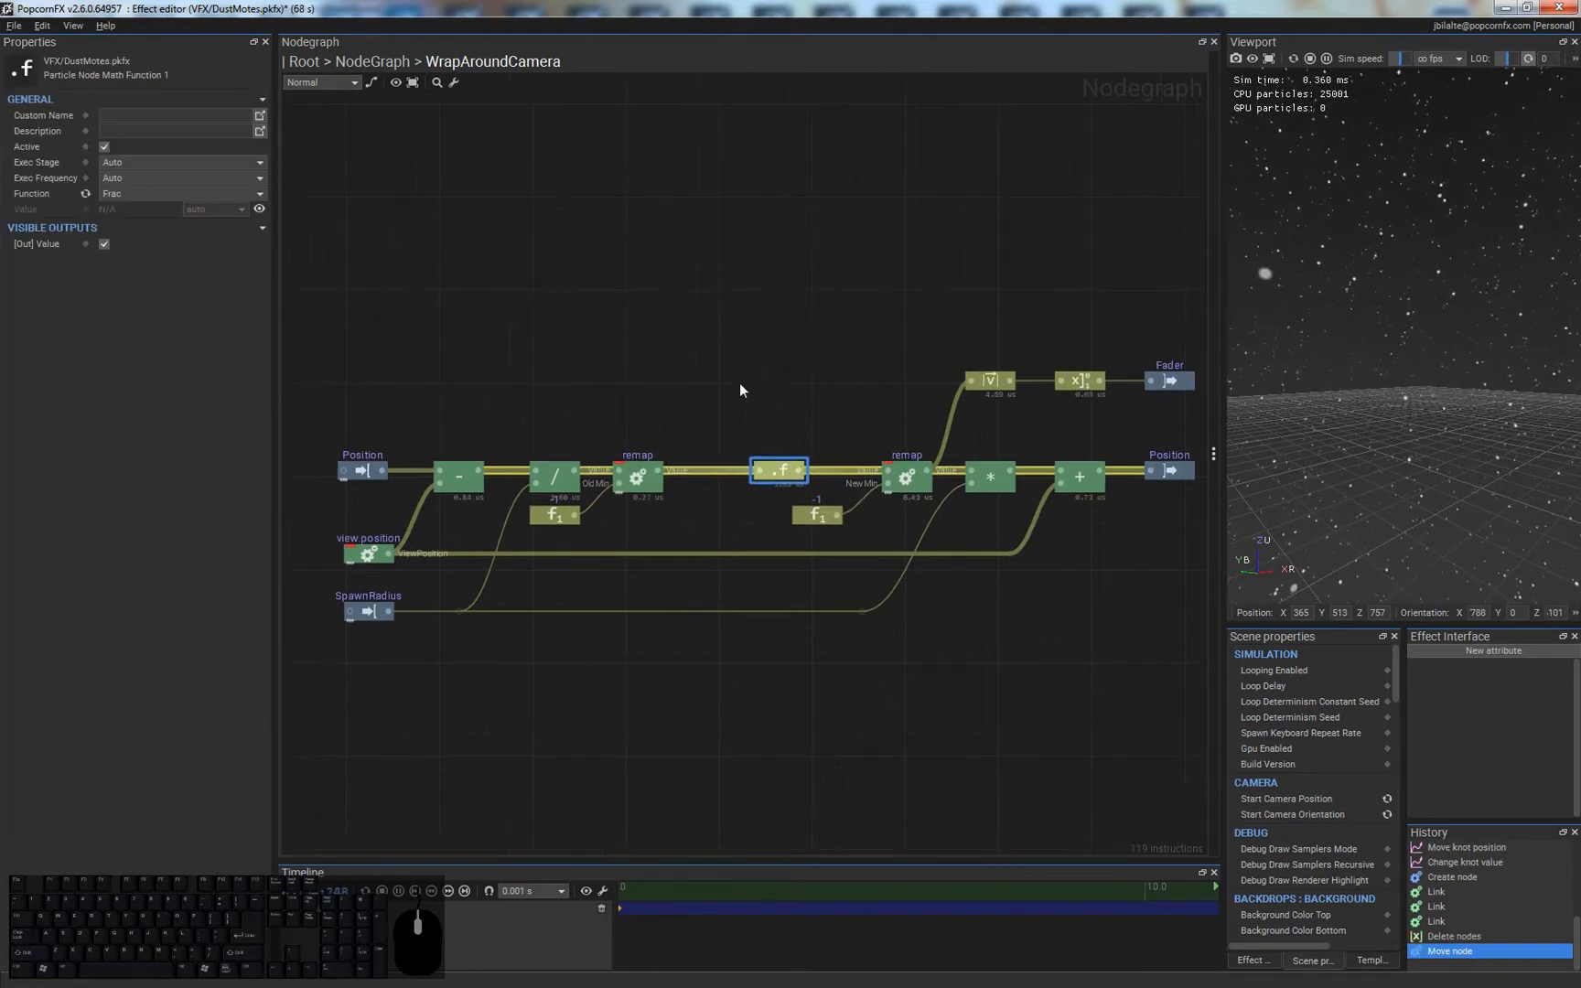
- Enlarge the viewport, open the SpawnAroundCamera subgraph and look around at the particles
double_click(681, 368)
middle_drag(602, 532, 564, 564)
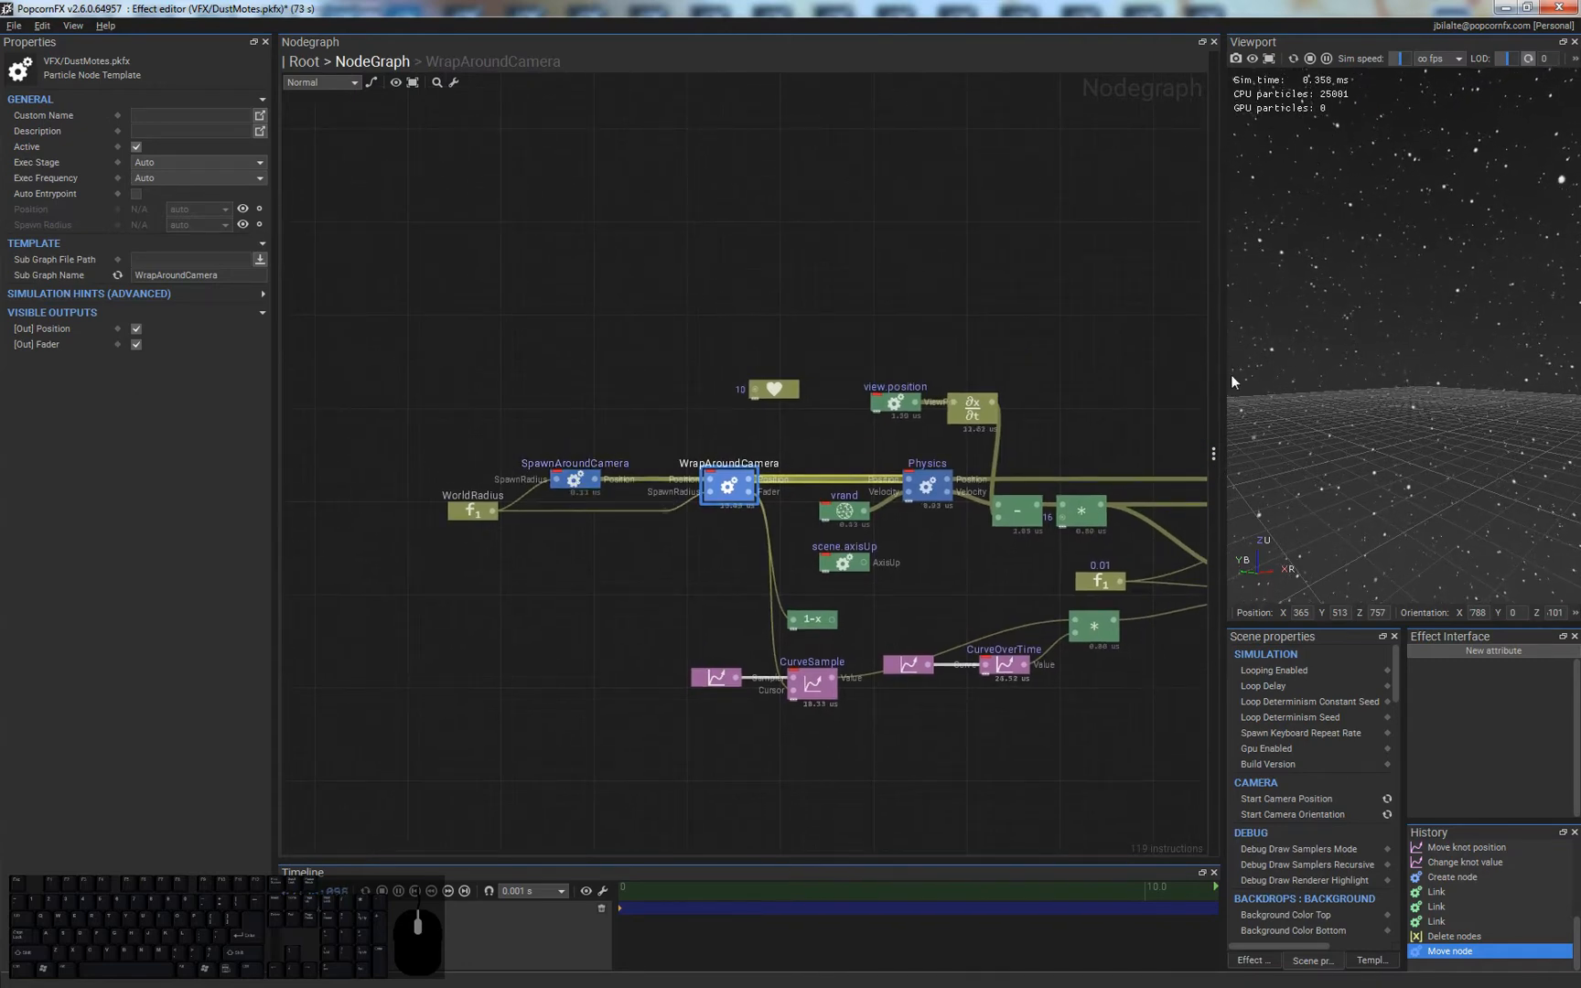
drag(1174, 359, 991, 366)
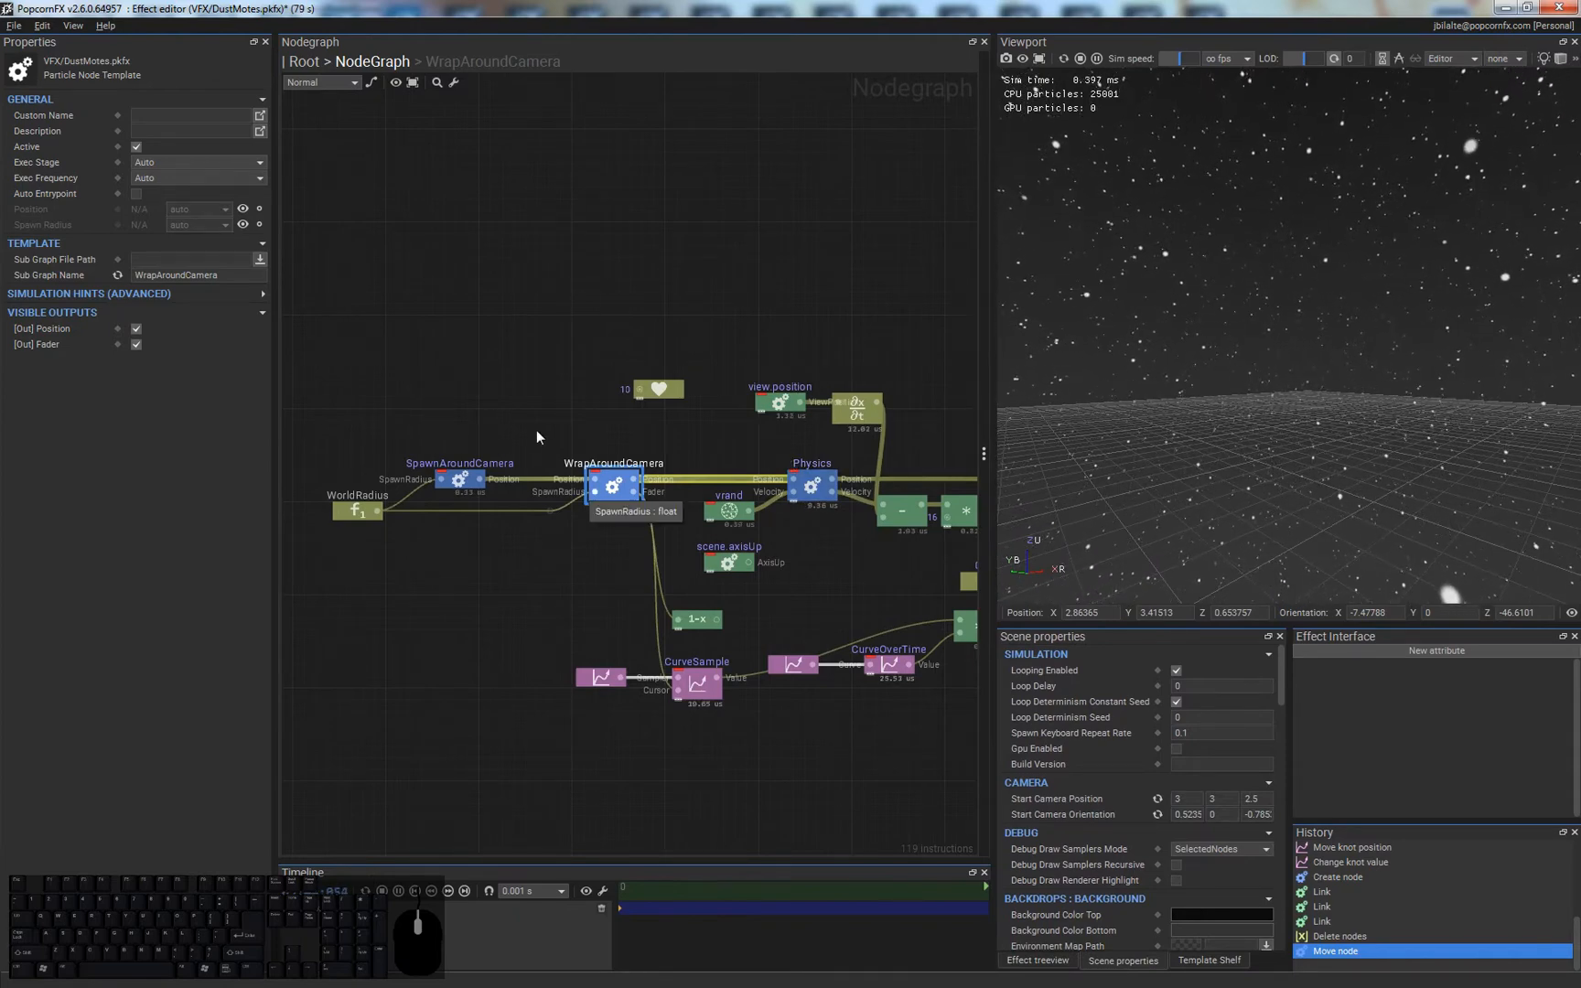
double_click(460, 478)
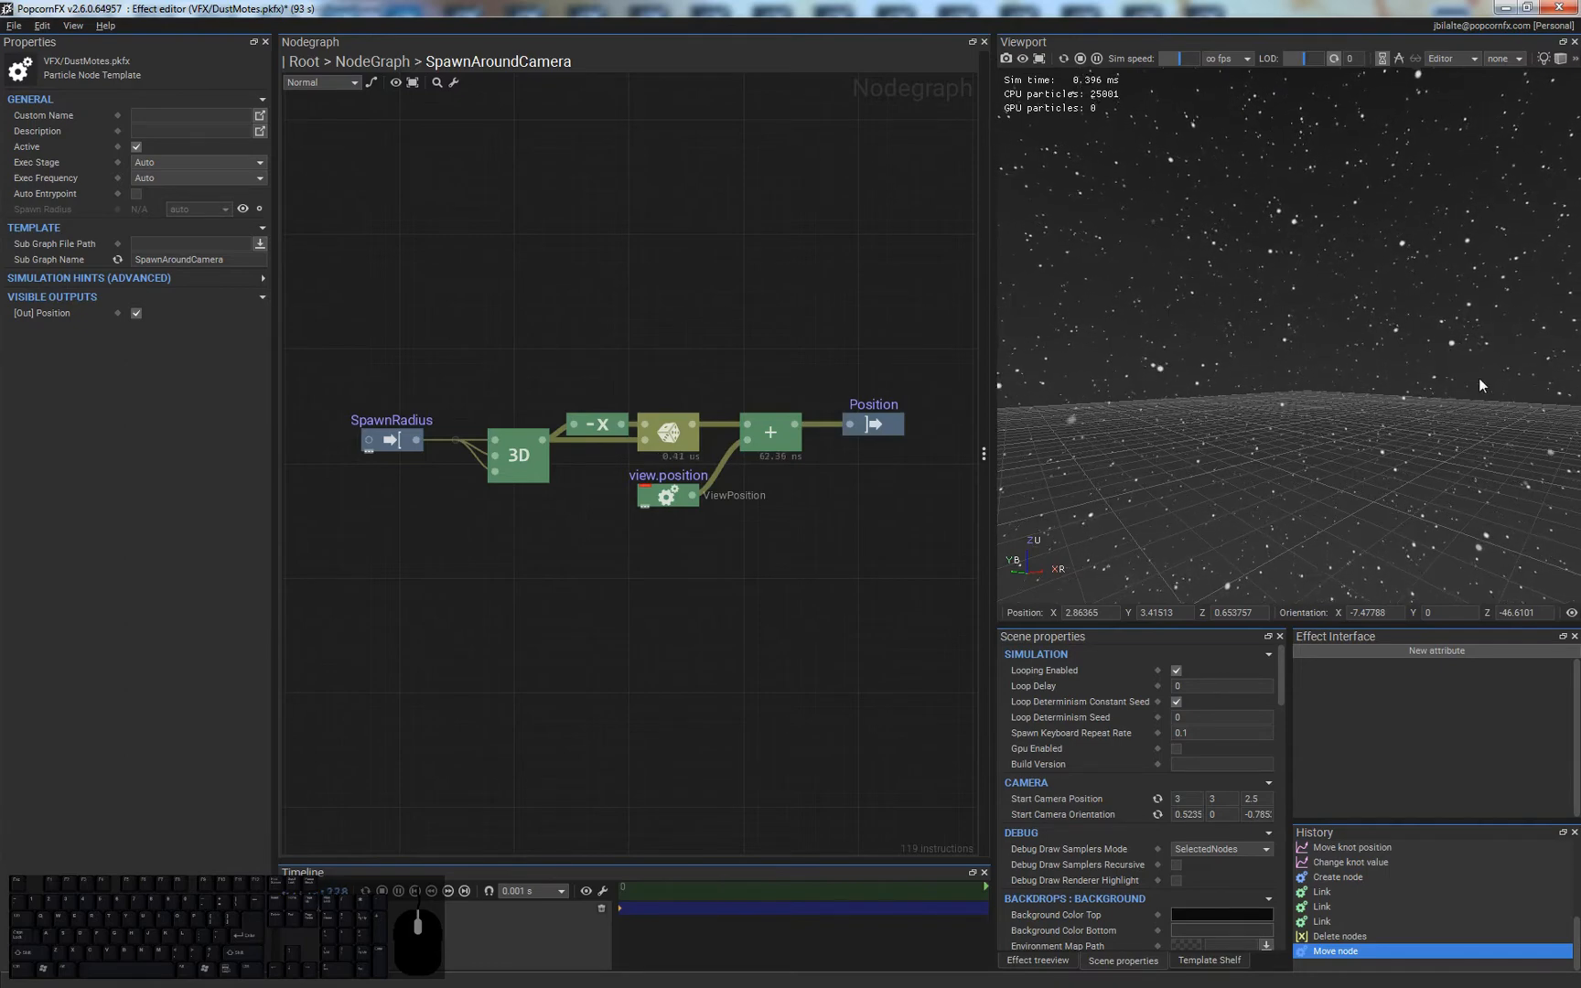
mouse_move(1478, 378)
mouse_down()
mouse_move(1244, 350)
mouse_move(1546, 372)
mouse_move(1182, 404)
mouse_move(1337, 420)
mouse_move(1425, 353)
mouse_move(1309, 303)
mouse_move(1284, 333)
mouse_move(1288, 371)
mouse_move(1276, 351)
mouse_up()
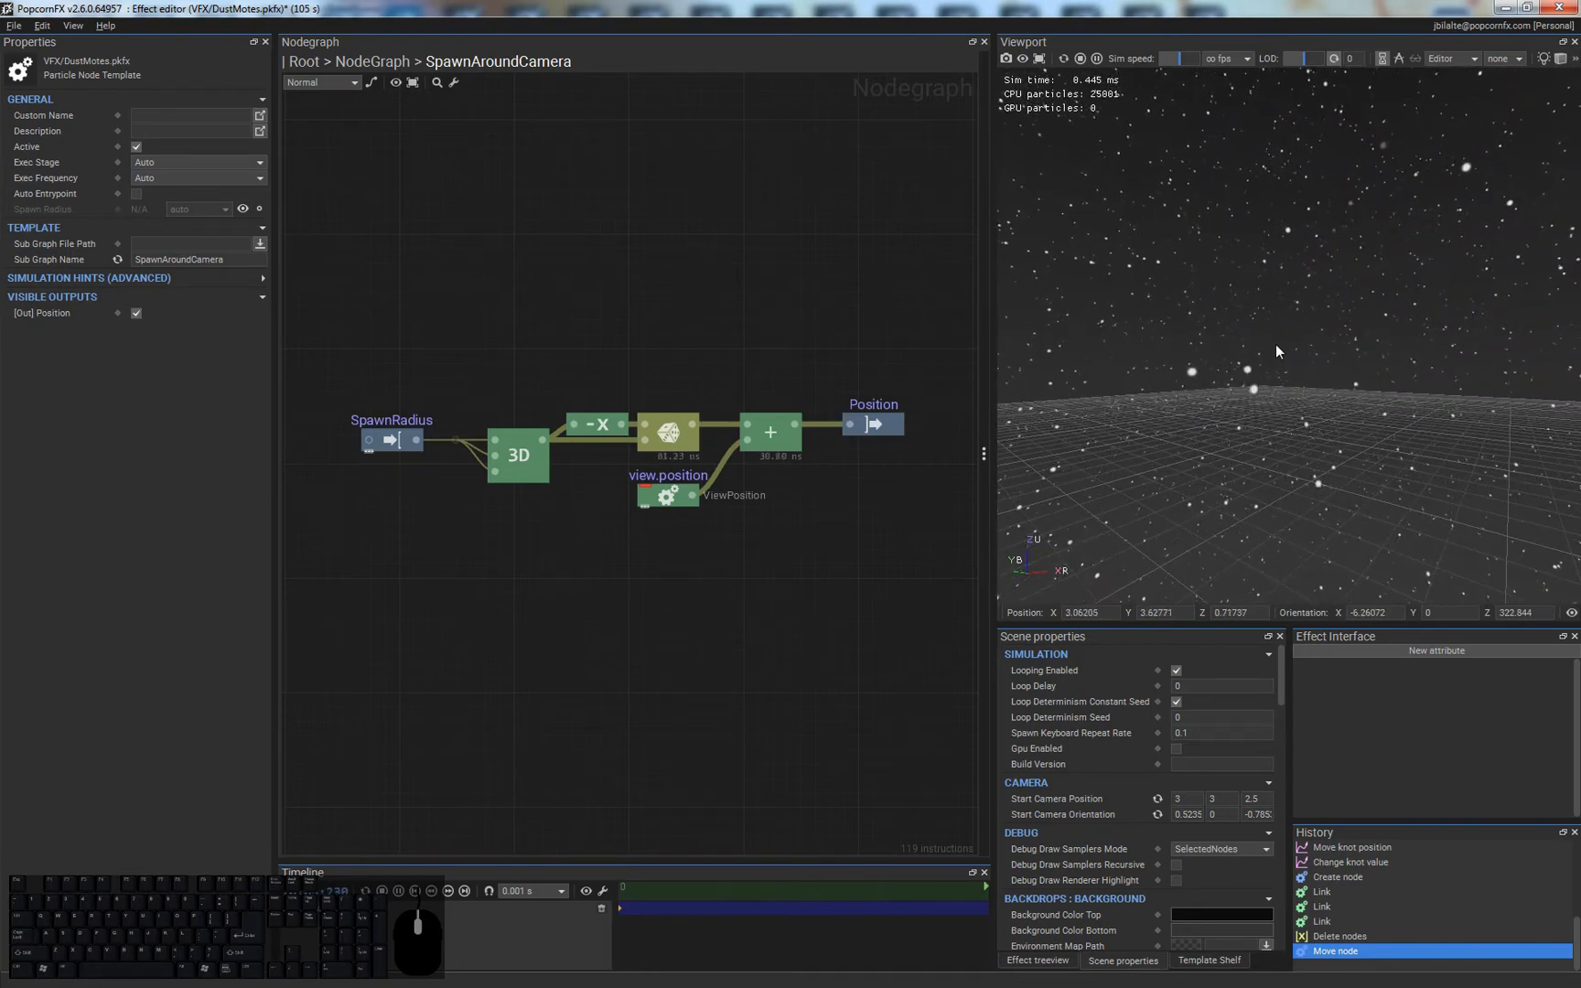
drag(1462, 366, 1363, 368)
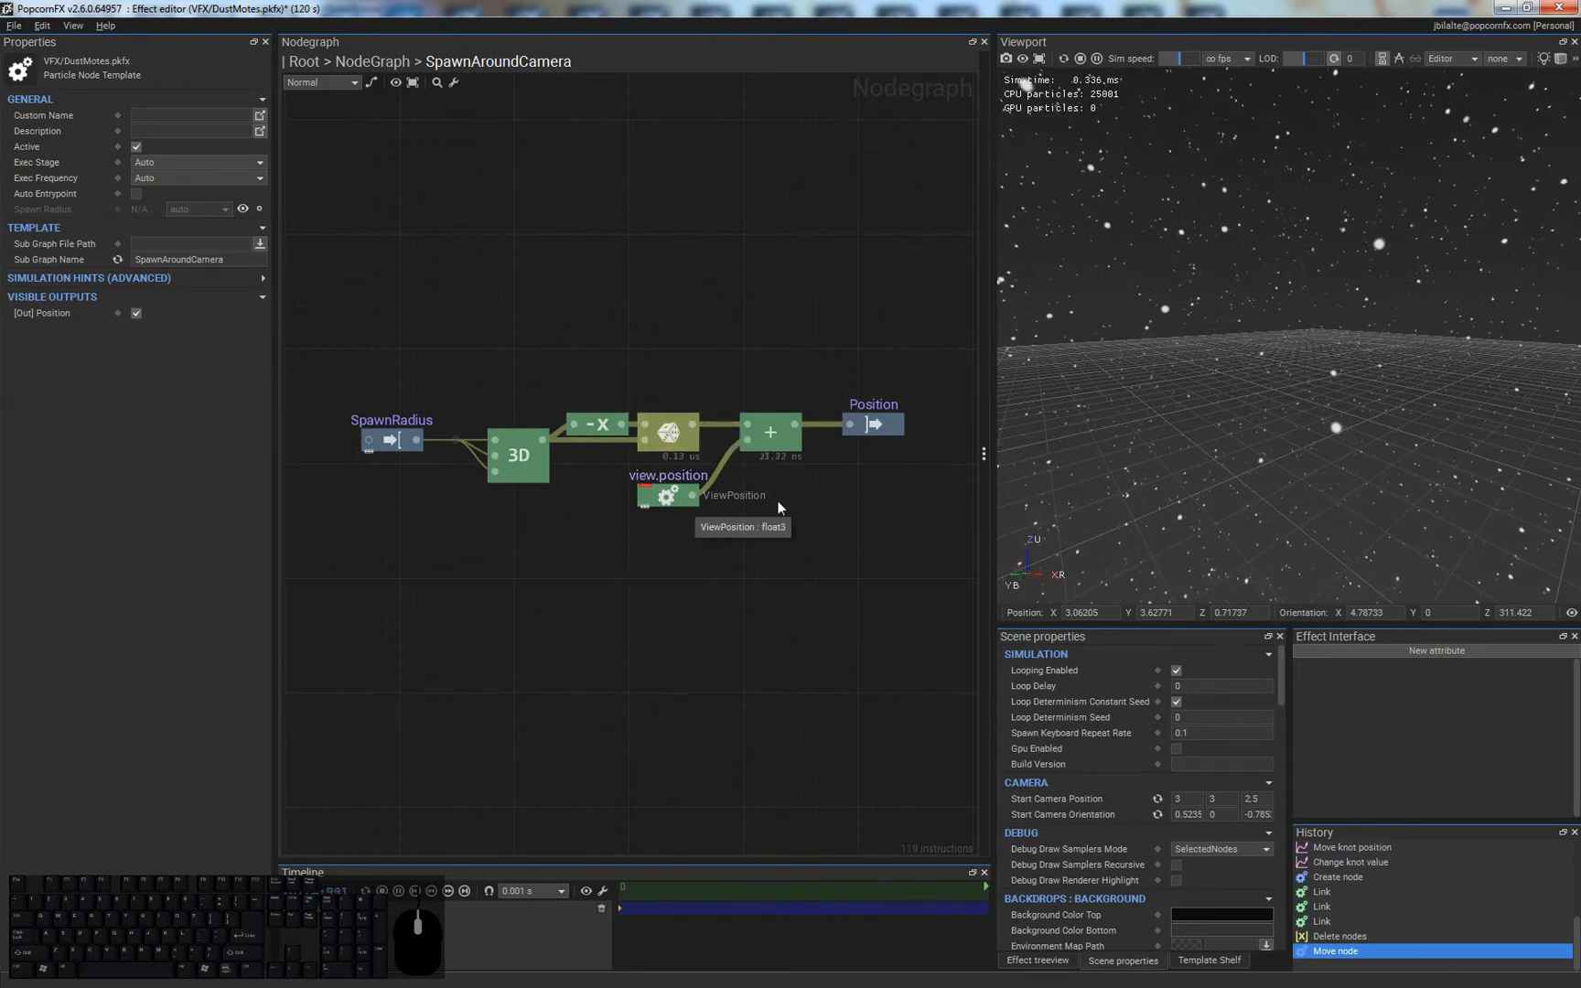
- Review the WrapAroundCamera node chain, then reopen the SpawnAroundCamera subgraph
double_click(601, 489)
double_click(615, 492)
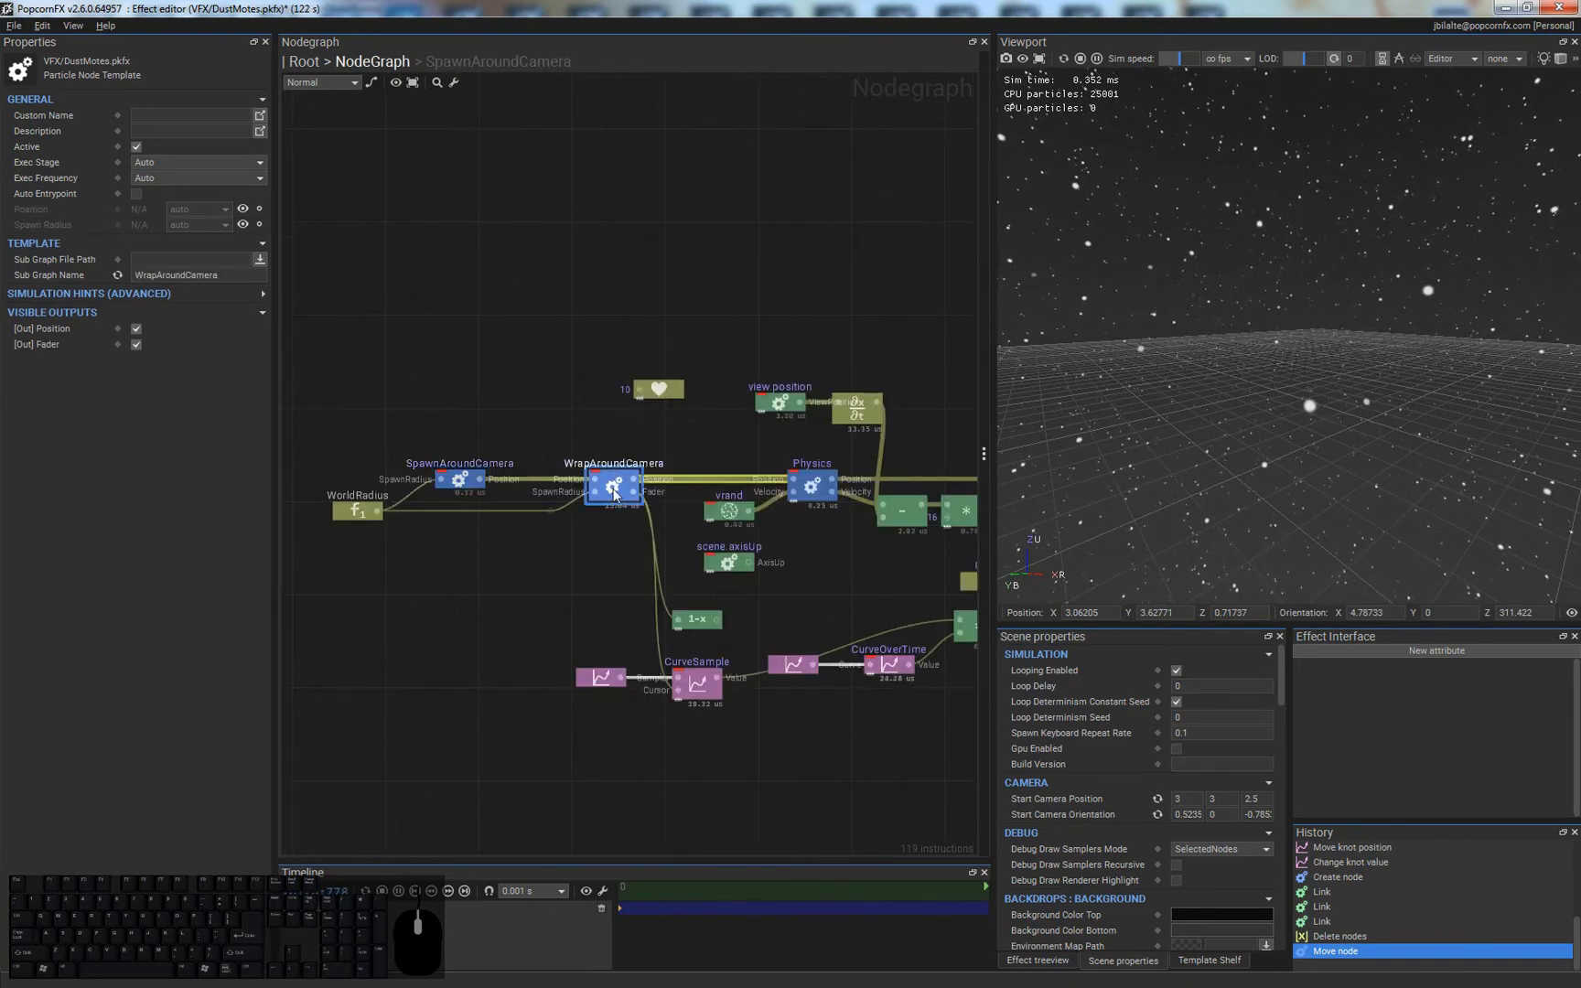
middle_drag(848, 607, 749, 611)
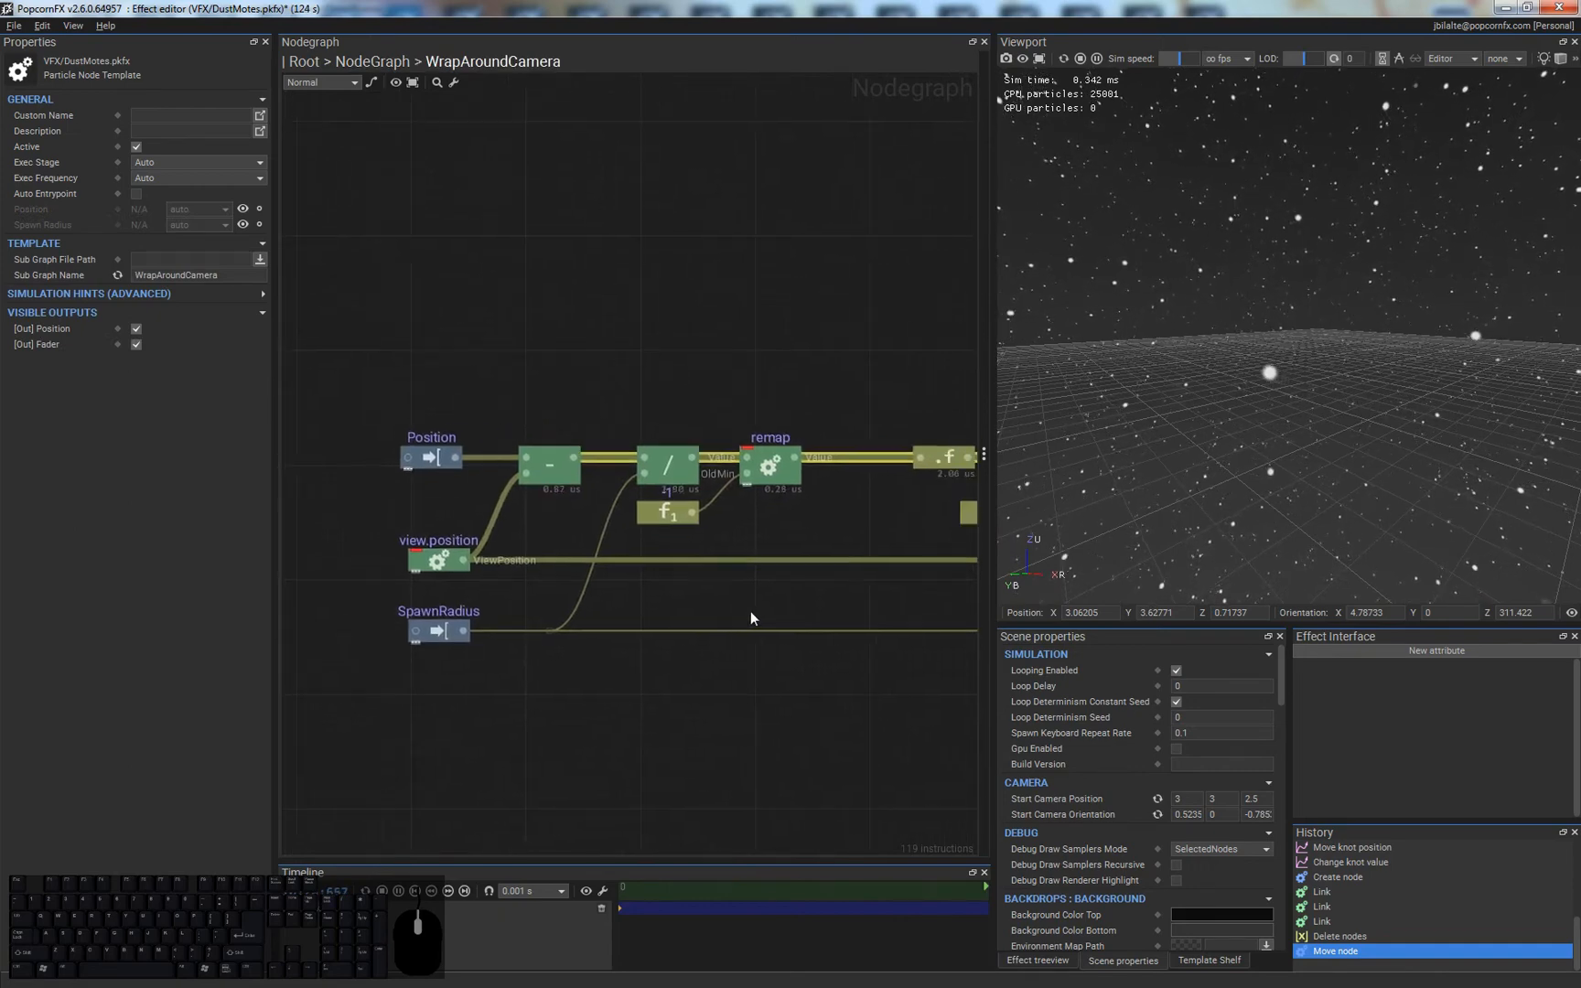
scroll(806, 522, down, 3)
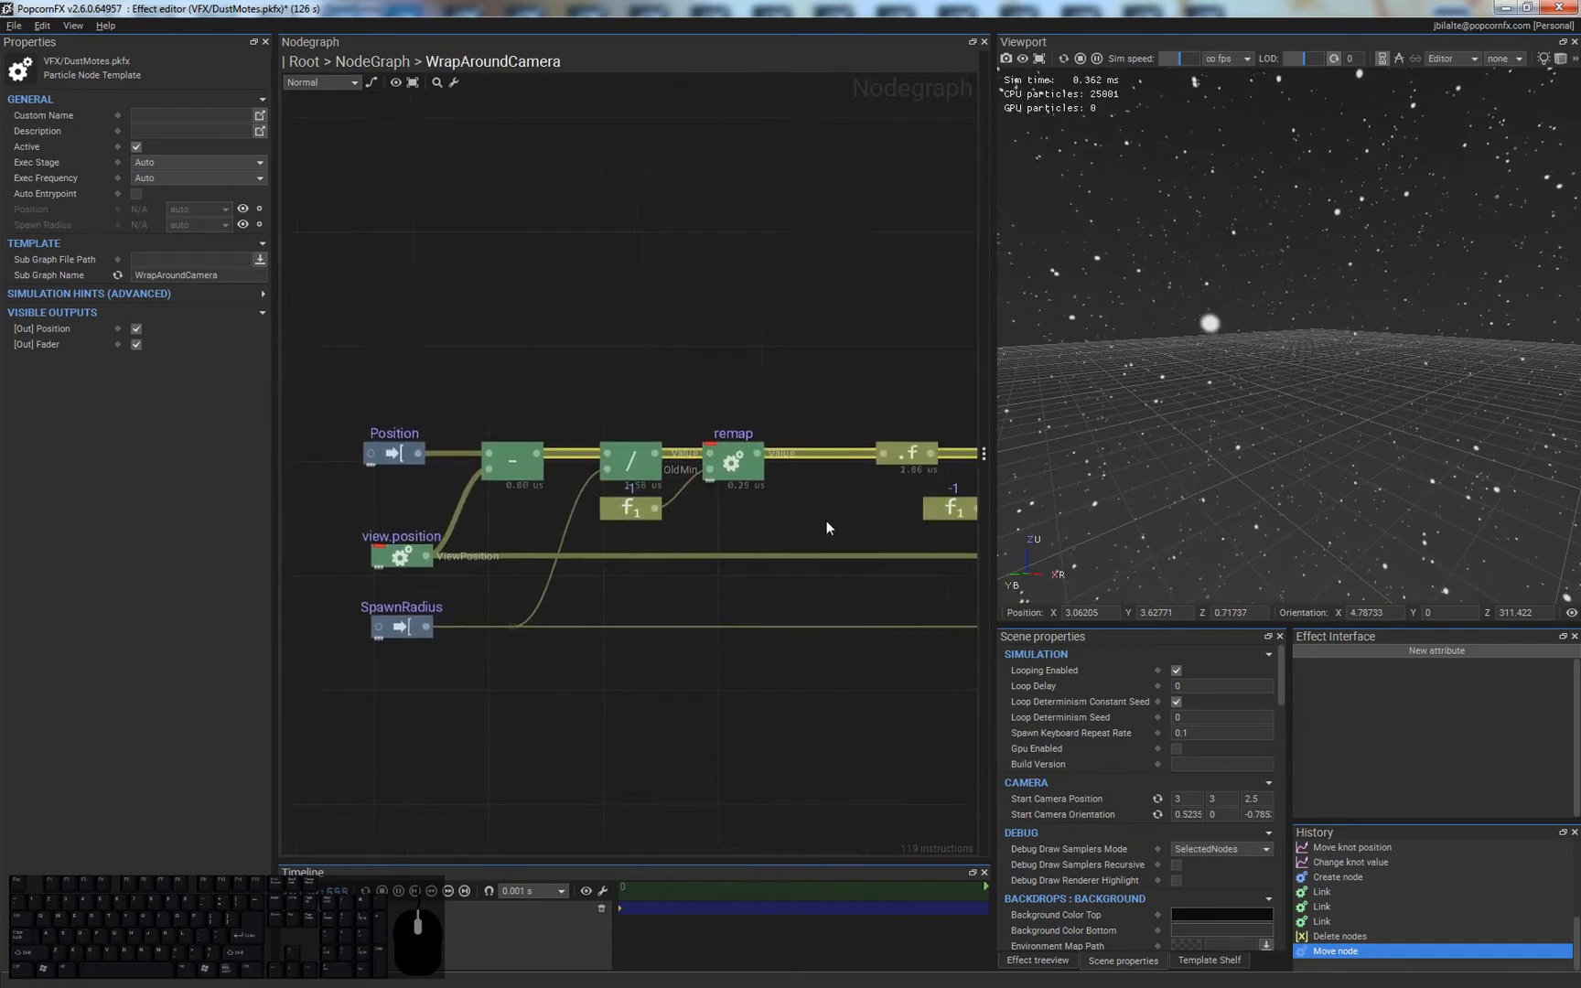
scroll(823, 511, down, 2)
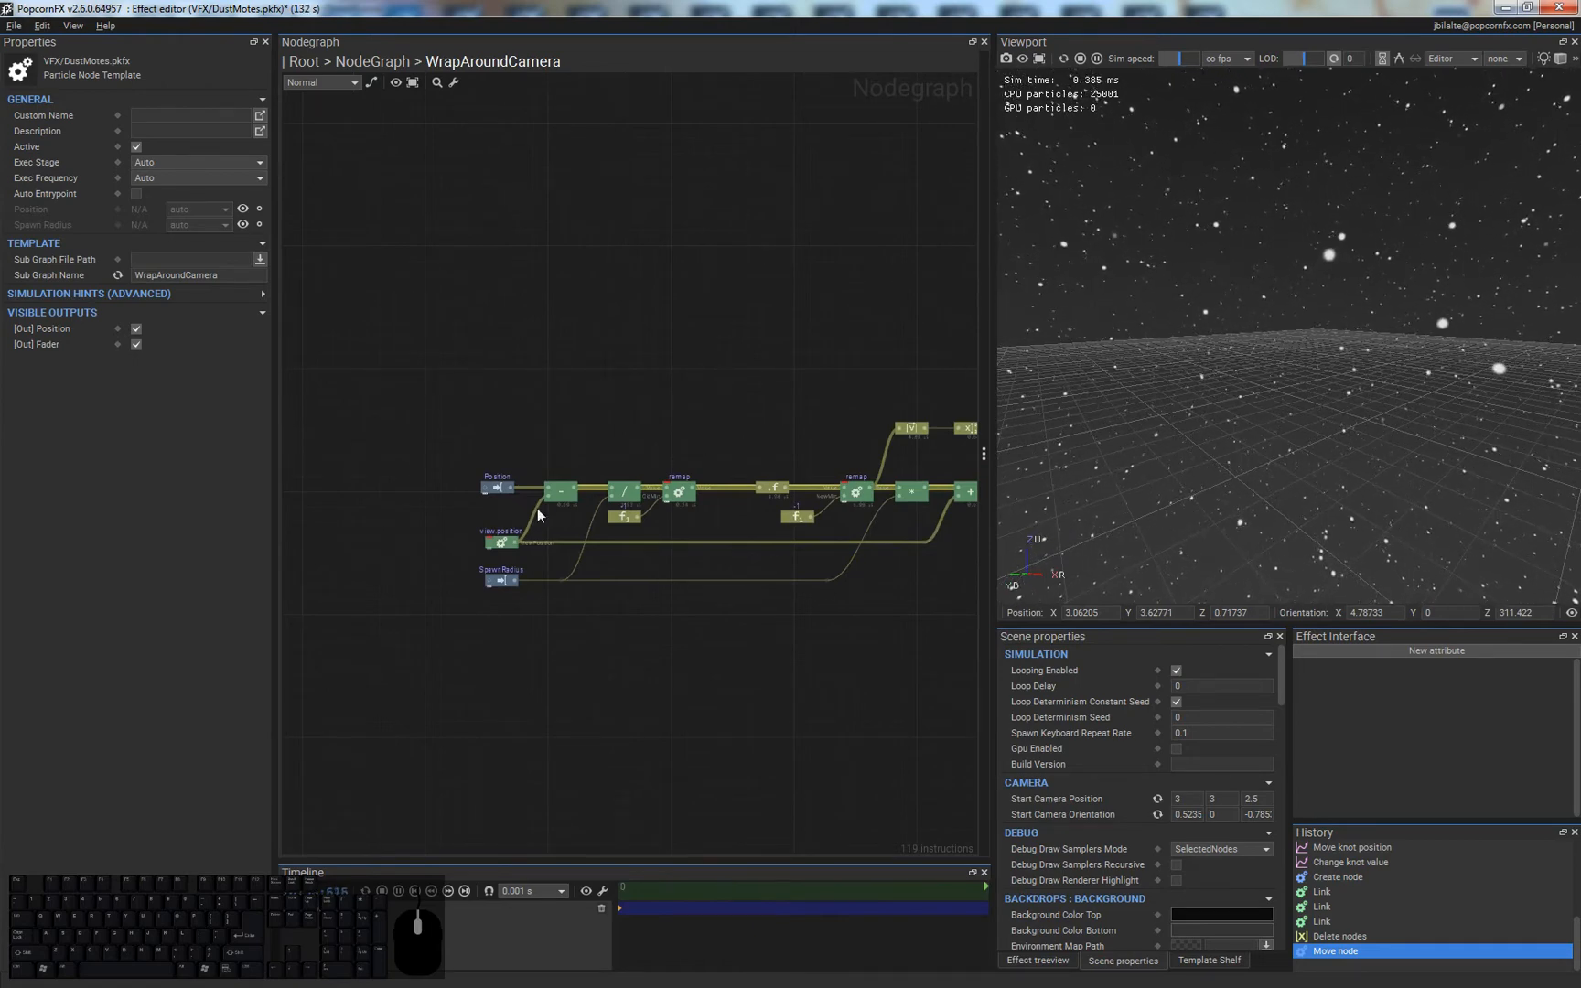
double_click(651, 412)
double_click(458, 482)
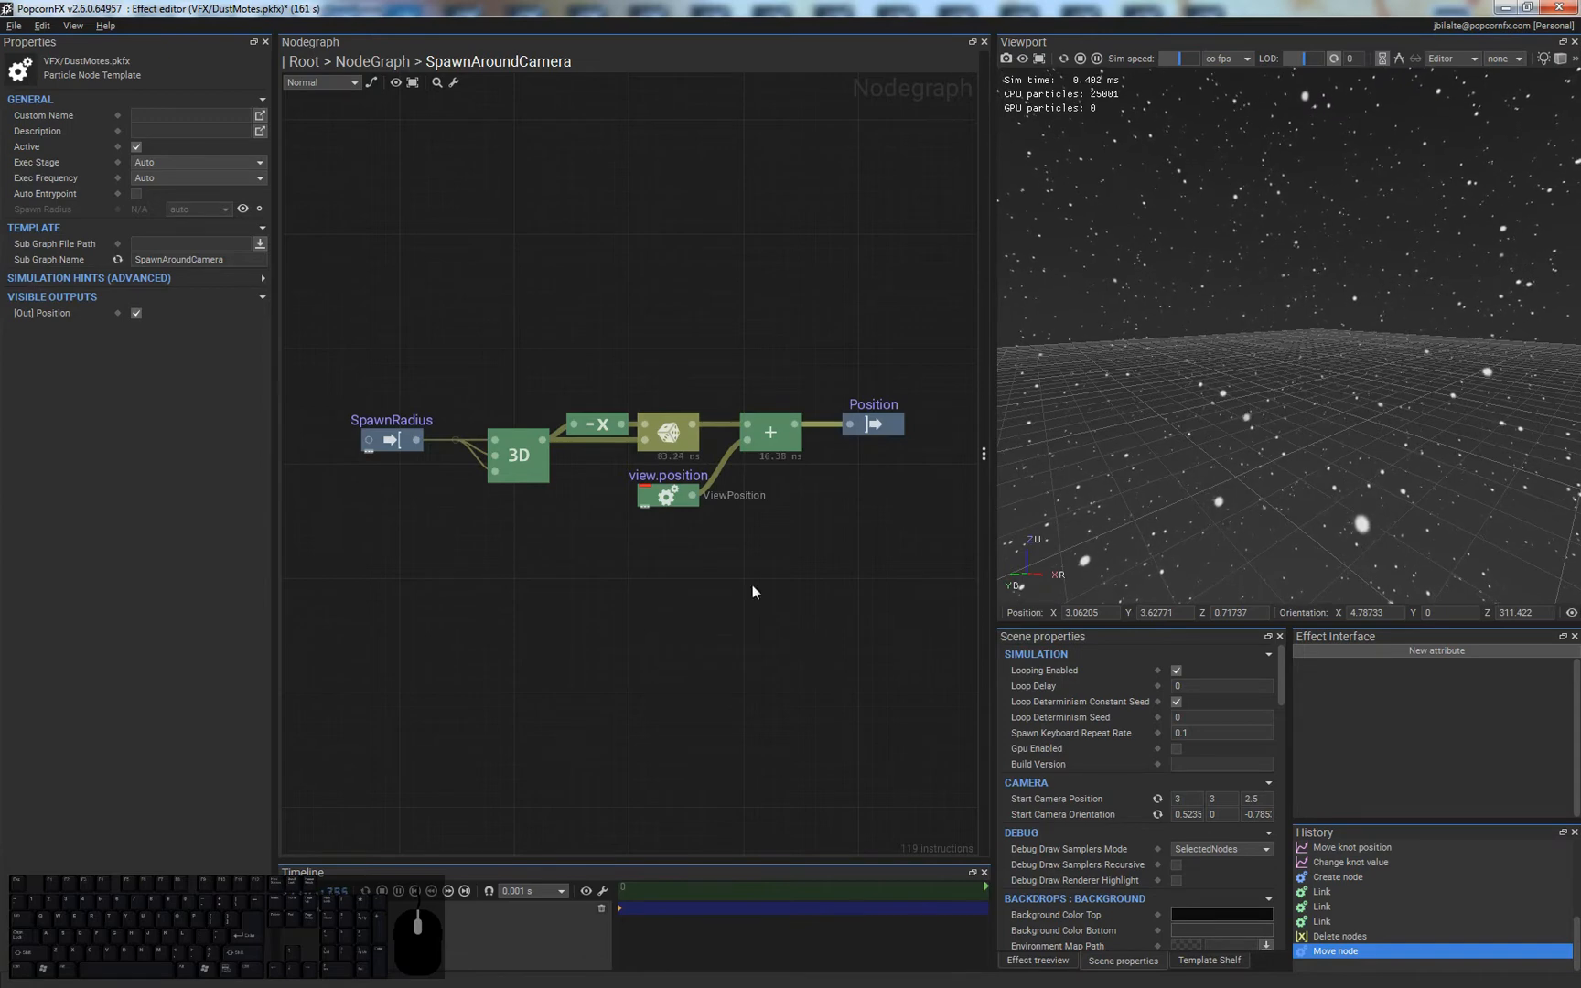
- Add a float3 constant node below the 3D node in SpawnAroundCamera
click(649, 259)
middle_drag(706, 582, 677, 602)
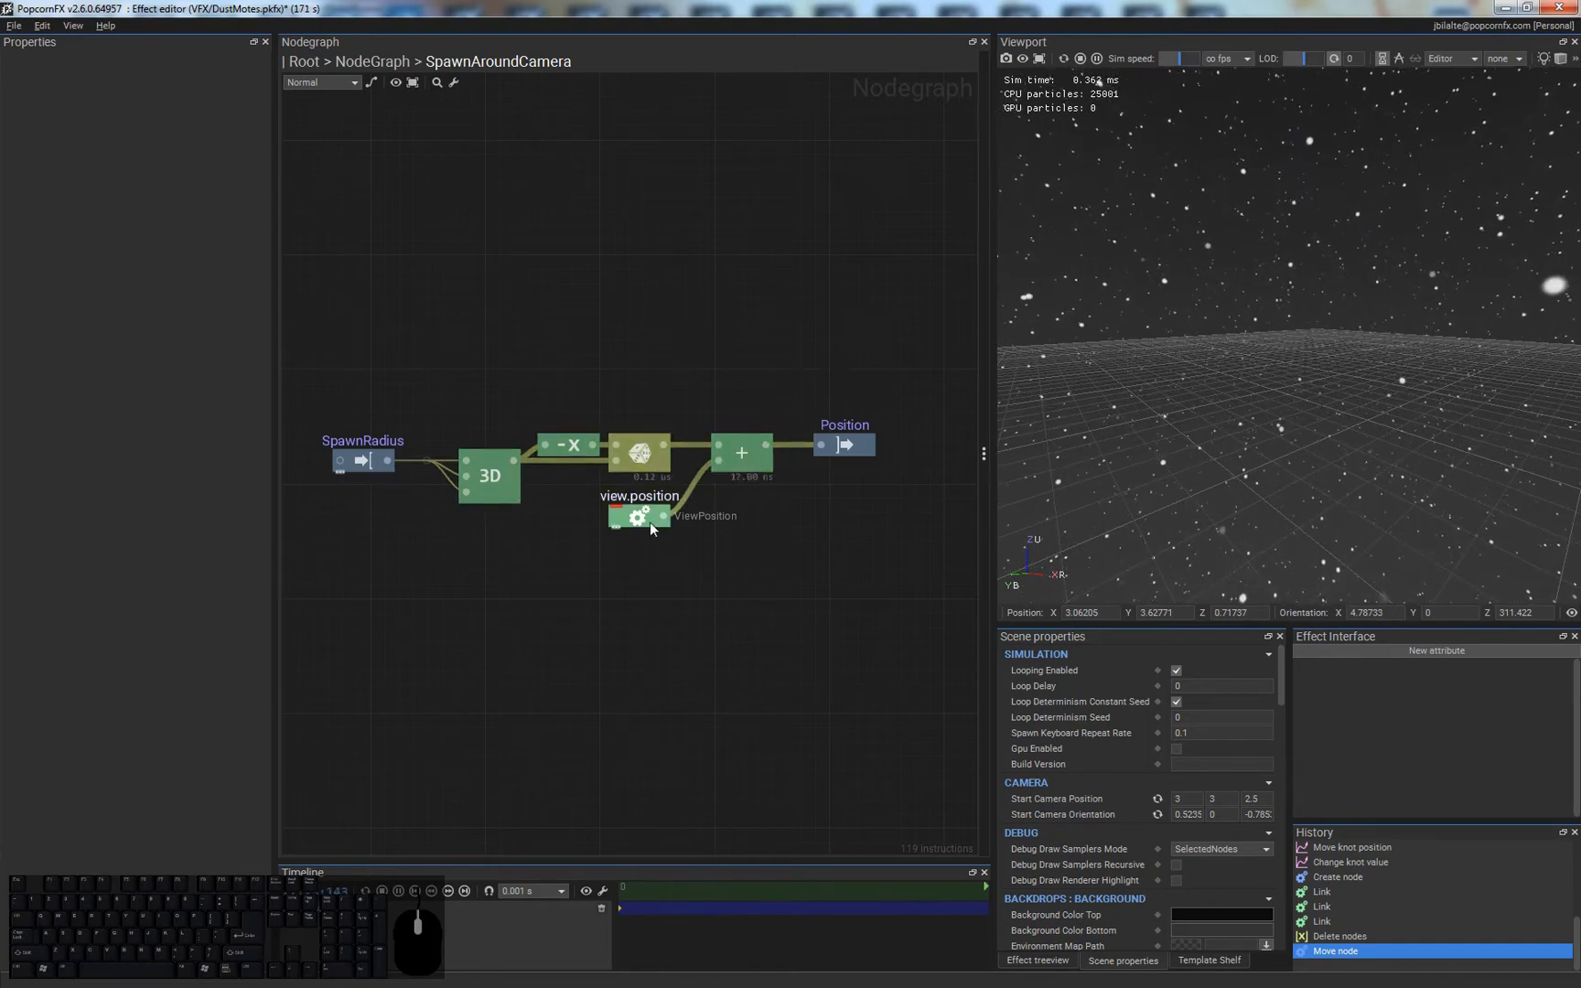
middle_drag(644, 579, 689, 513)
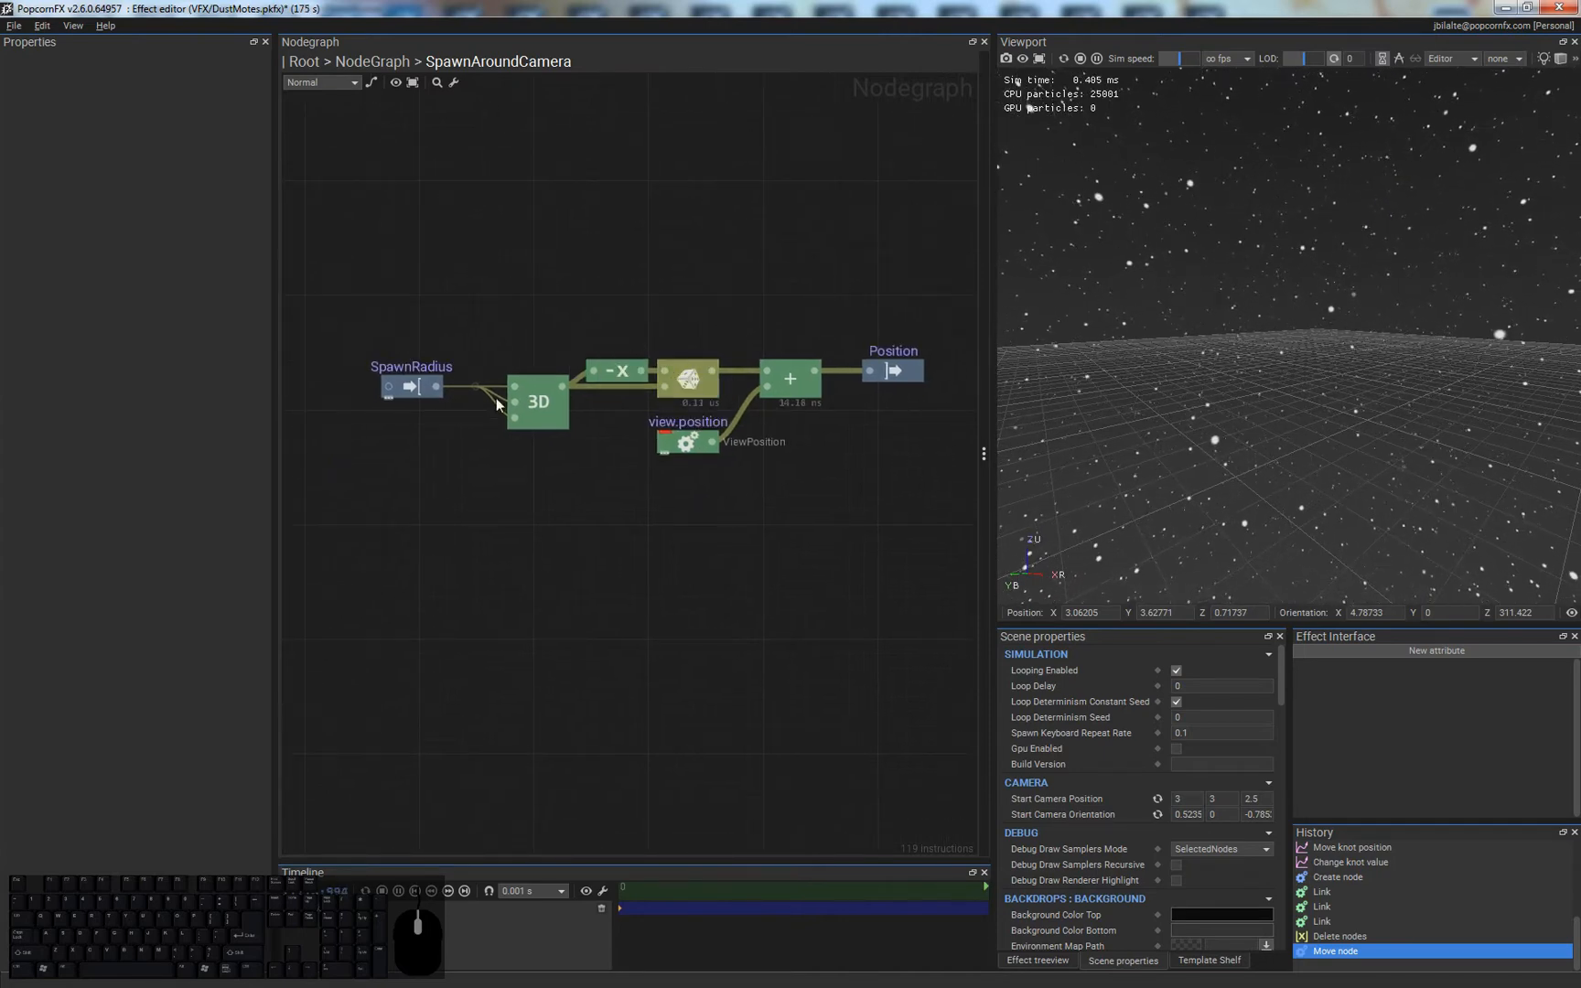
right_click(531, 501)
text(float)
key(Down)
key(Down)
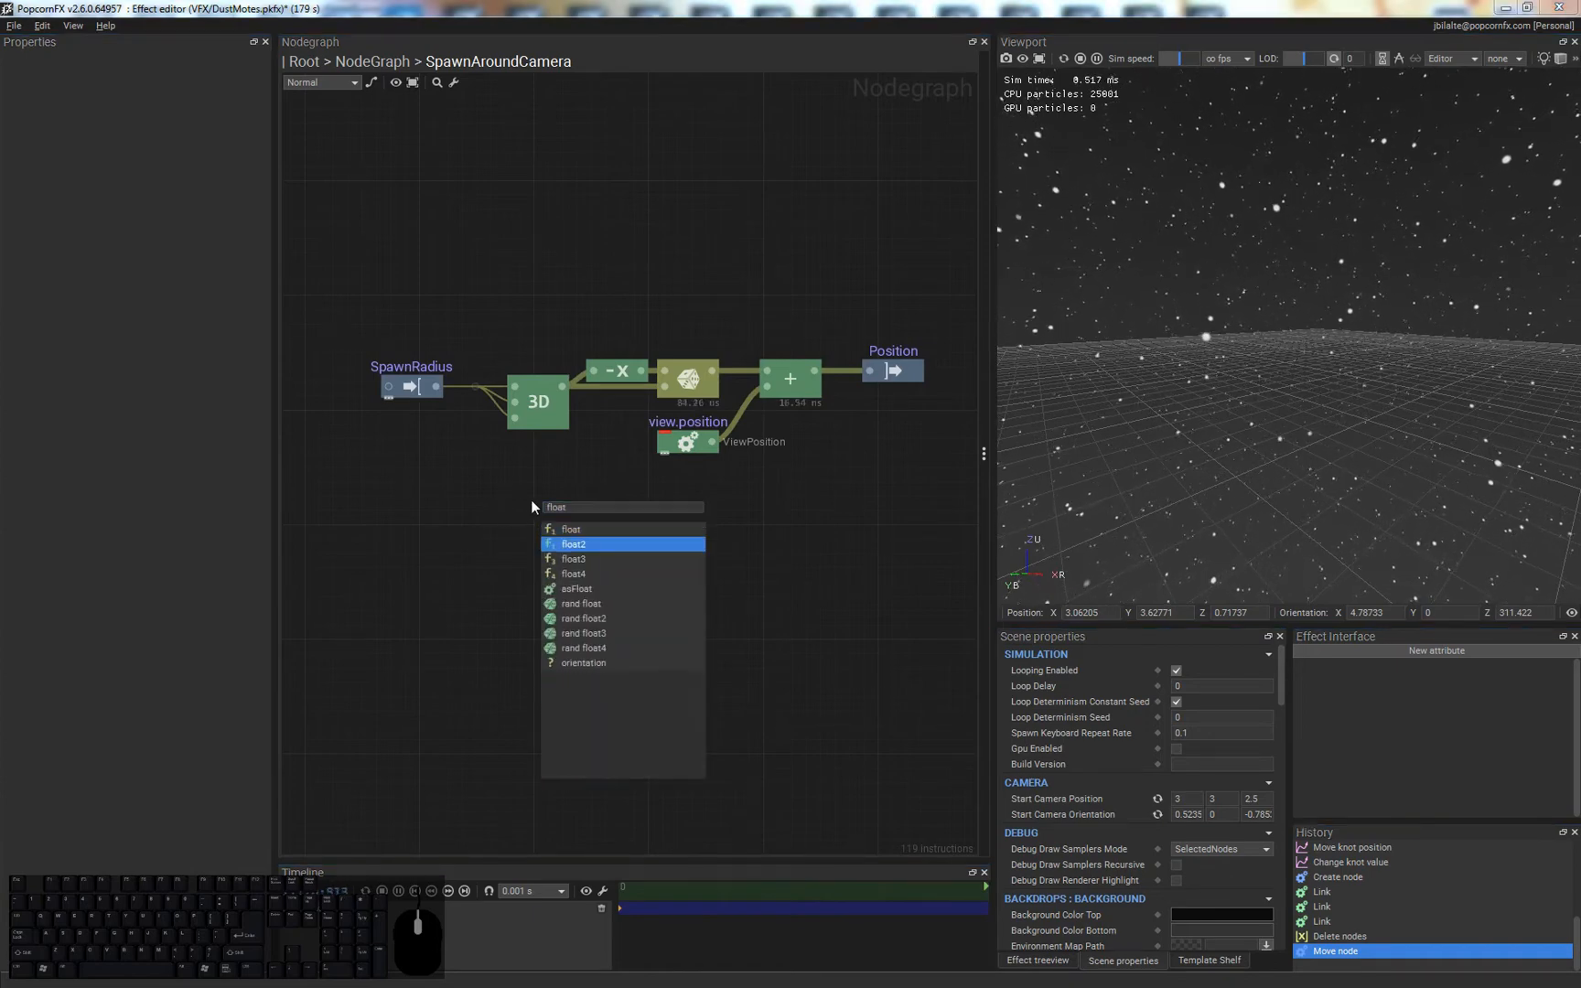
key(Return)
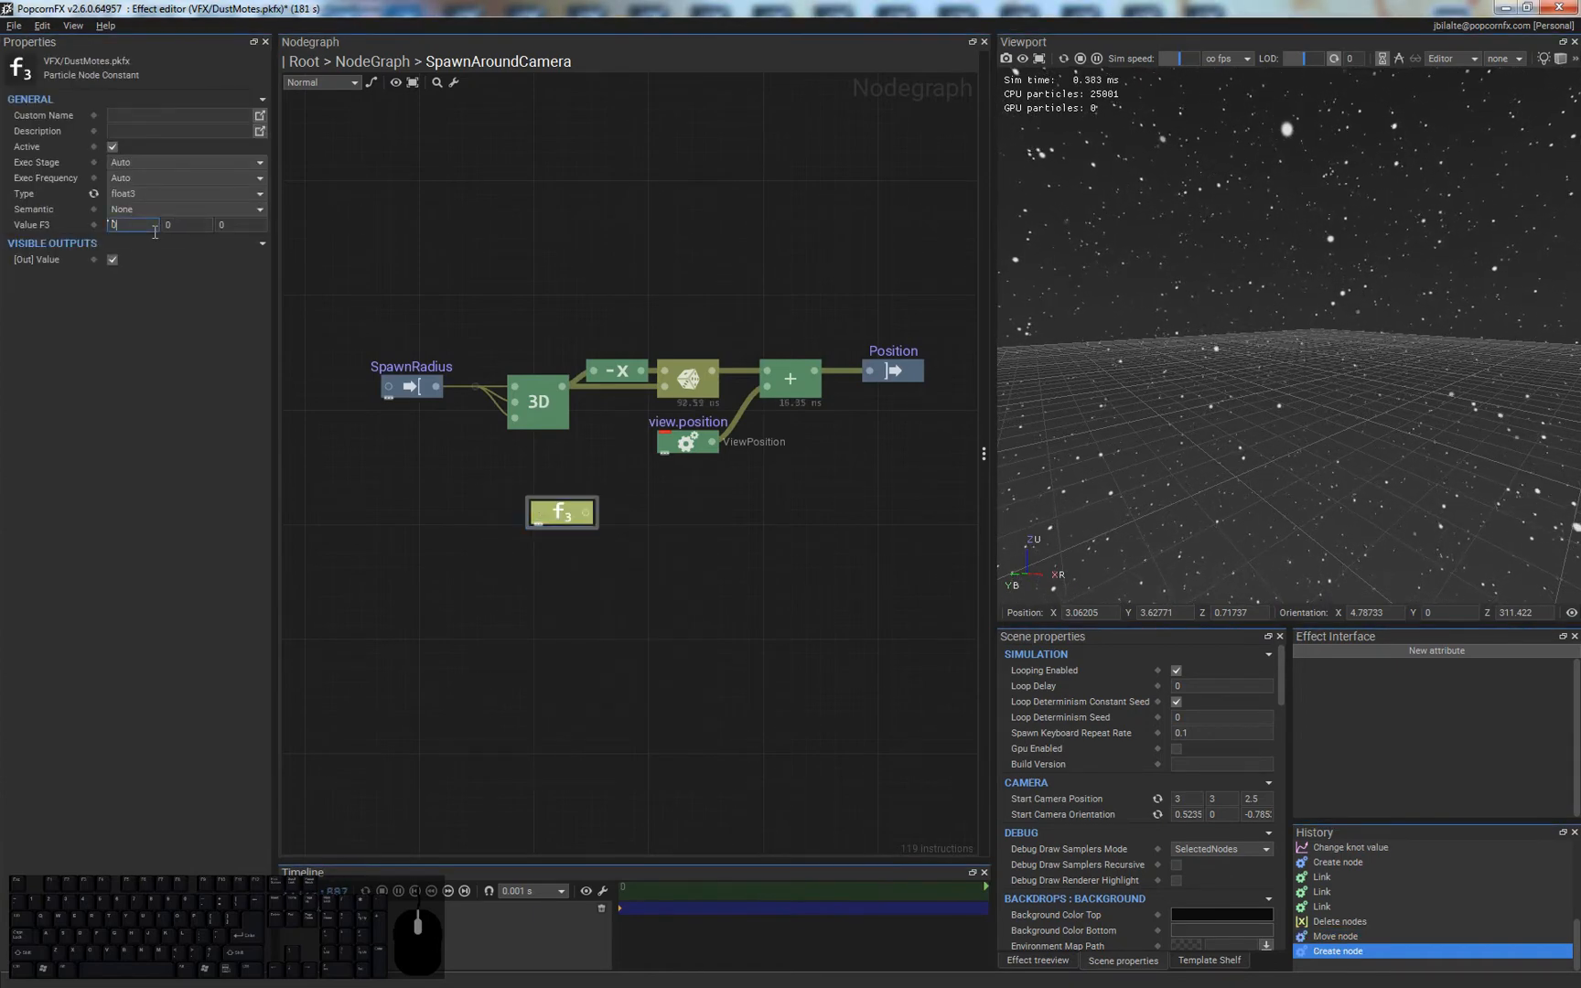
- Set all three components of the float3 constant to -1 and name the node "-1"
text(-1)
key(Tab)
text(-1)
key(Tab)
text(-1)
key(Return)
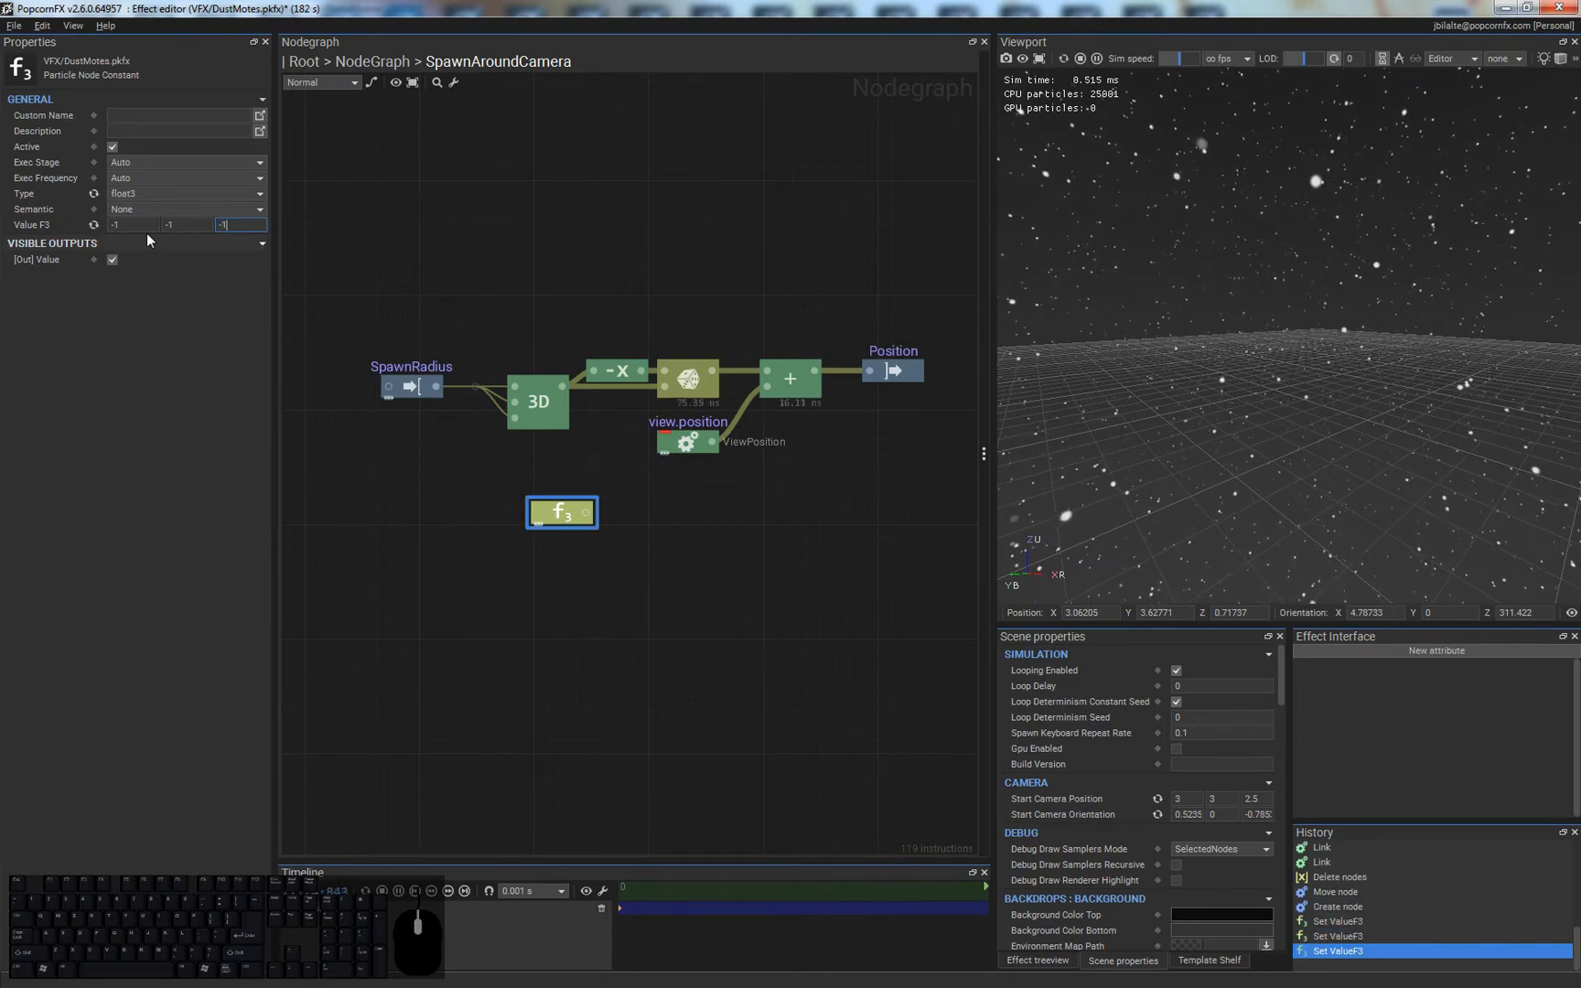
click(745, 529)
key(F2)
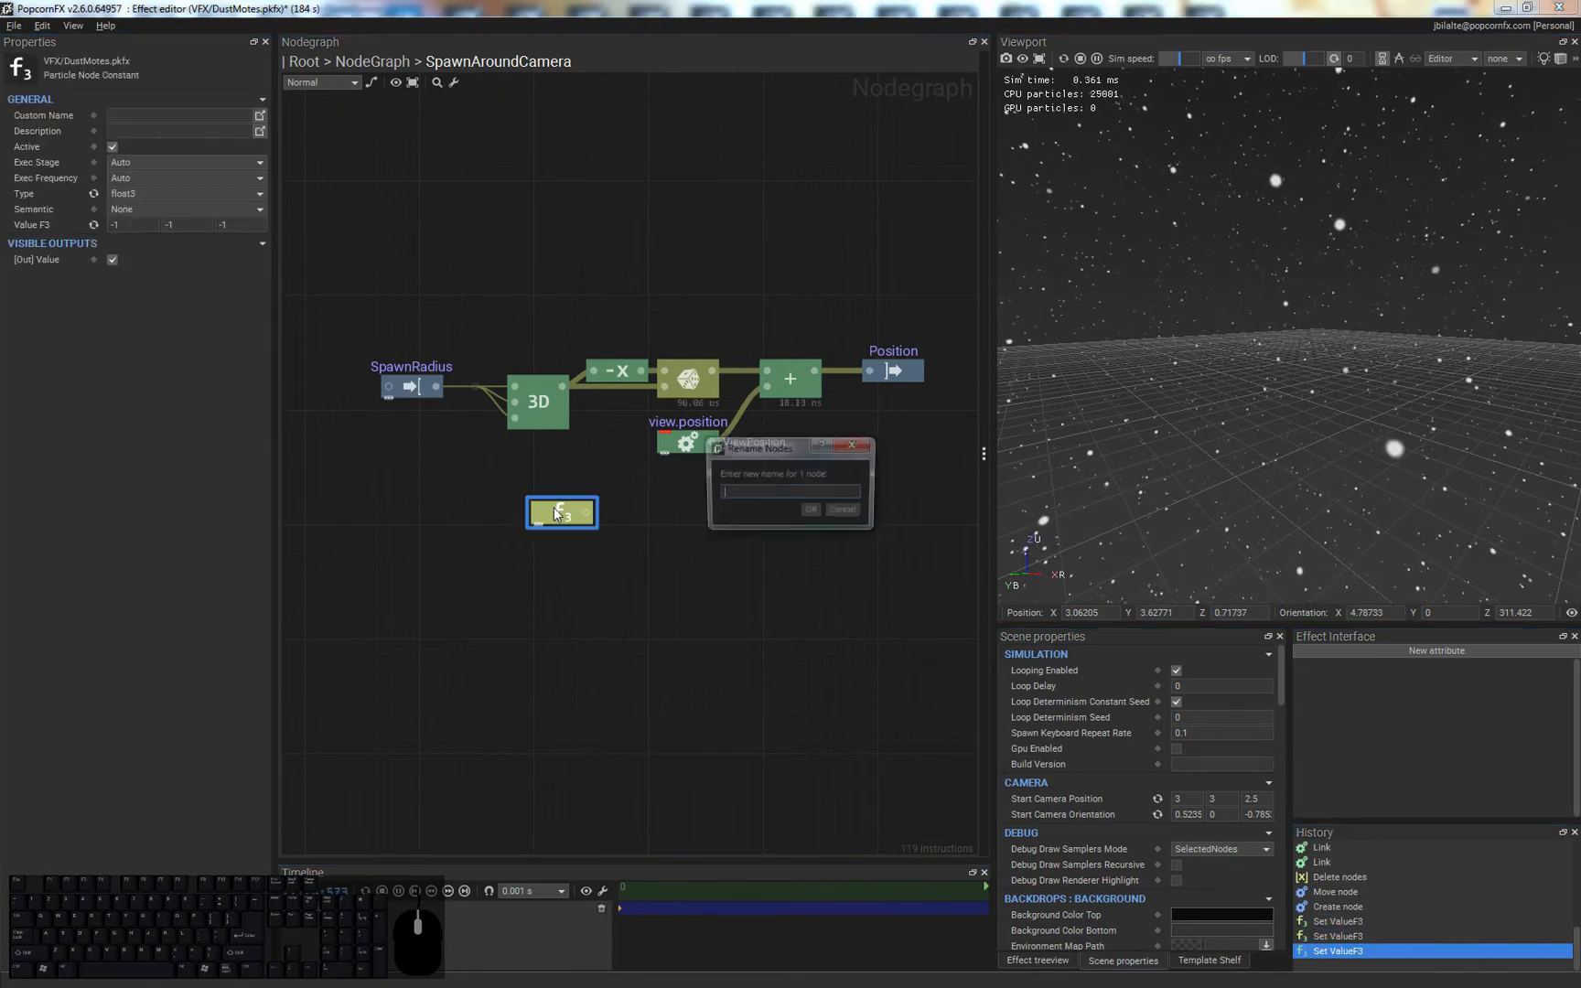
text(-1)
key(Return)
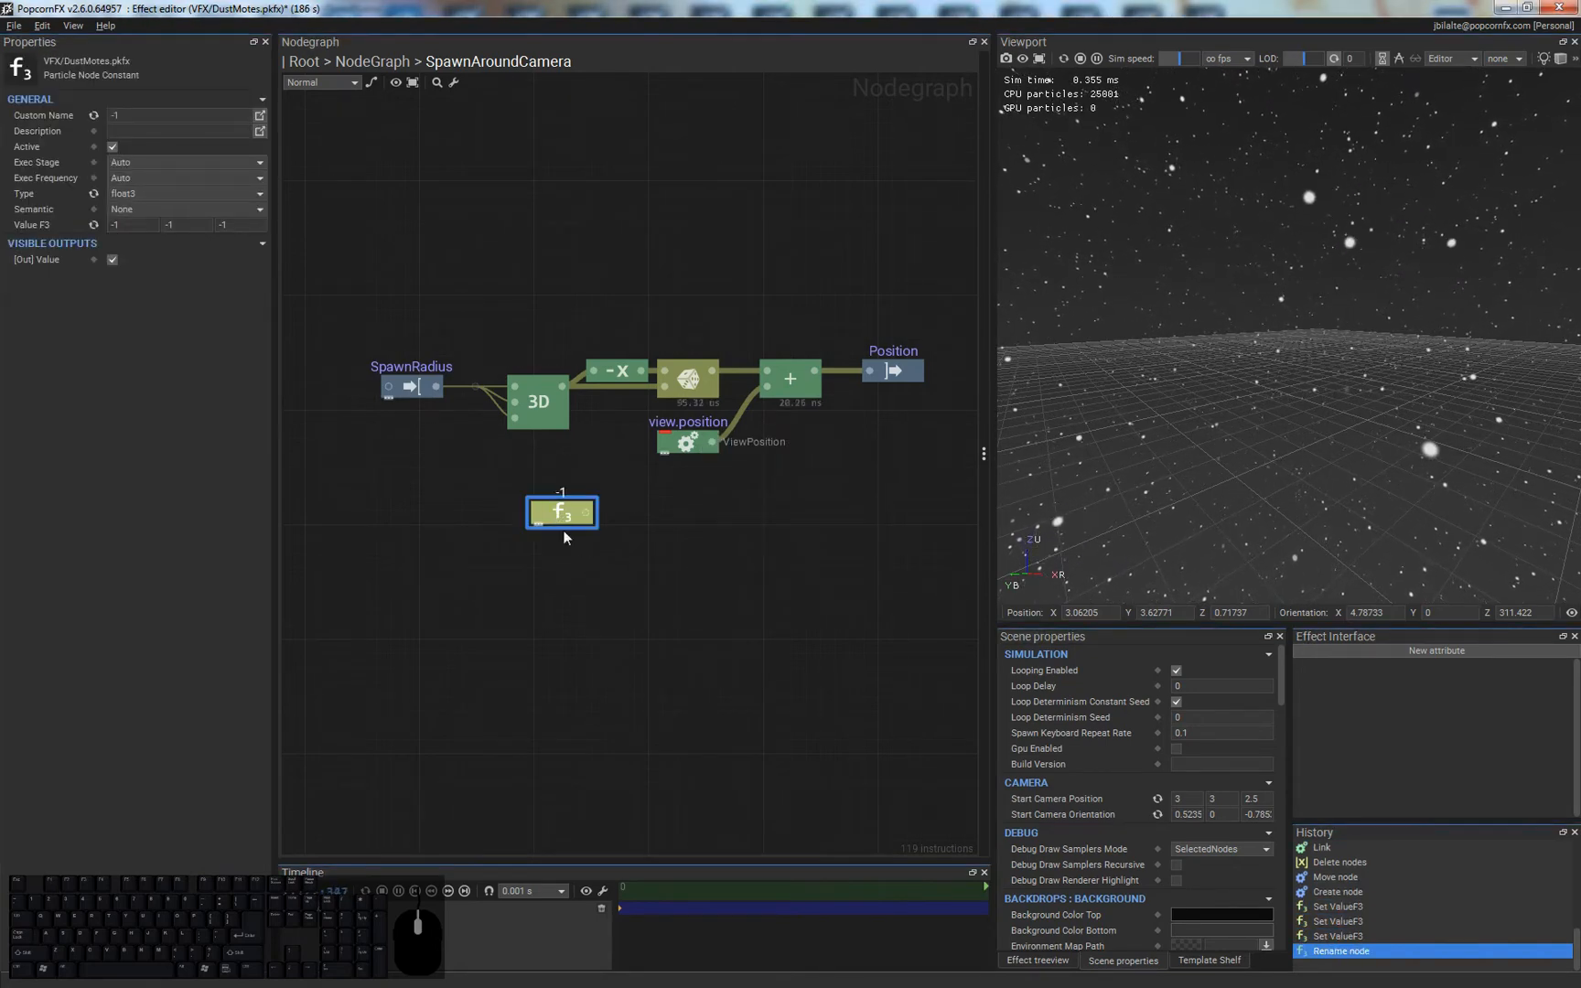
- Paste a copy of the -1 constant directly beneath it and set the copy's three components to 1
click(533, 559)
key(ctrl+v)
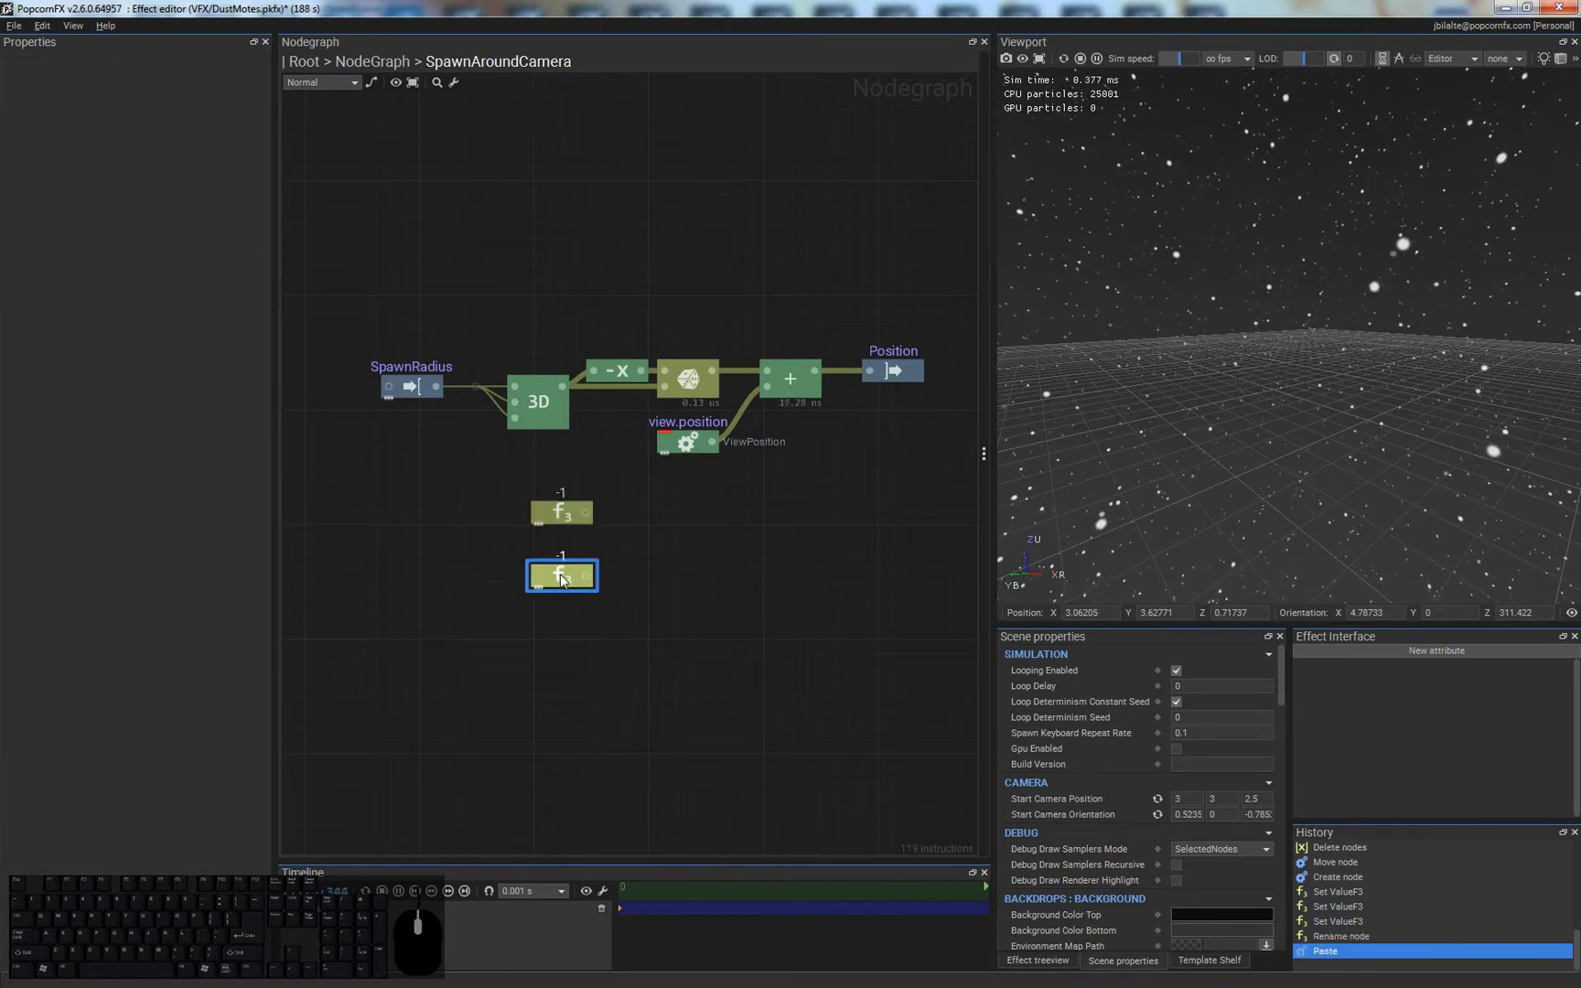
drag(558, 575, 558, 559)
click(142, 224)
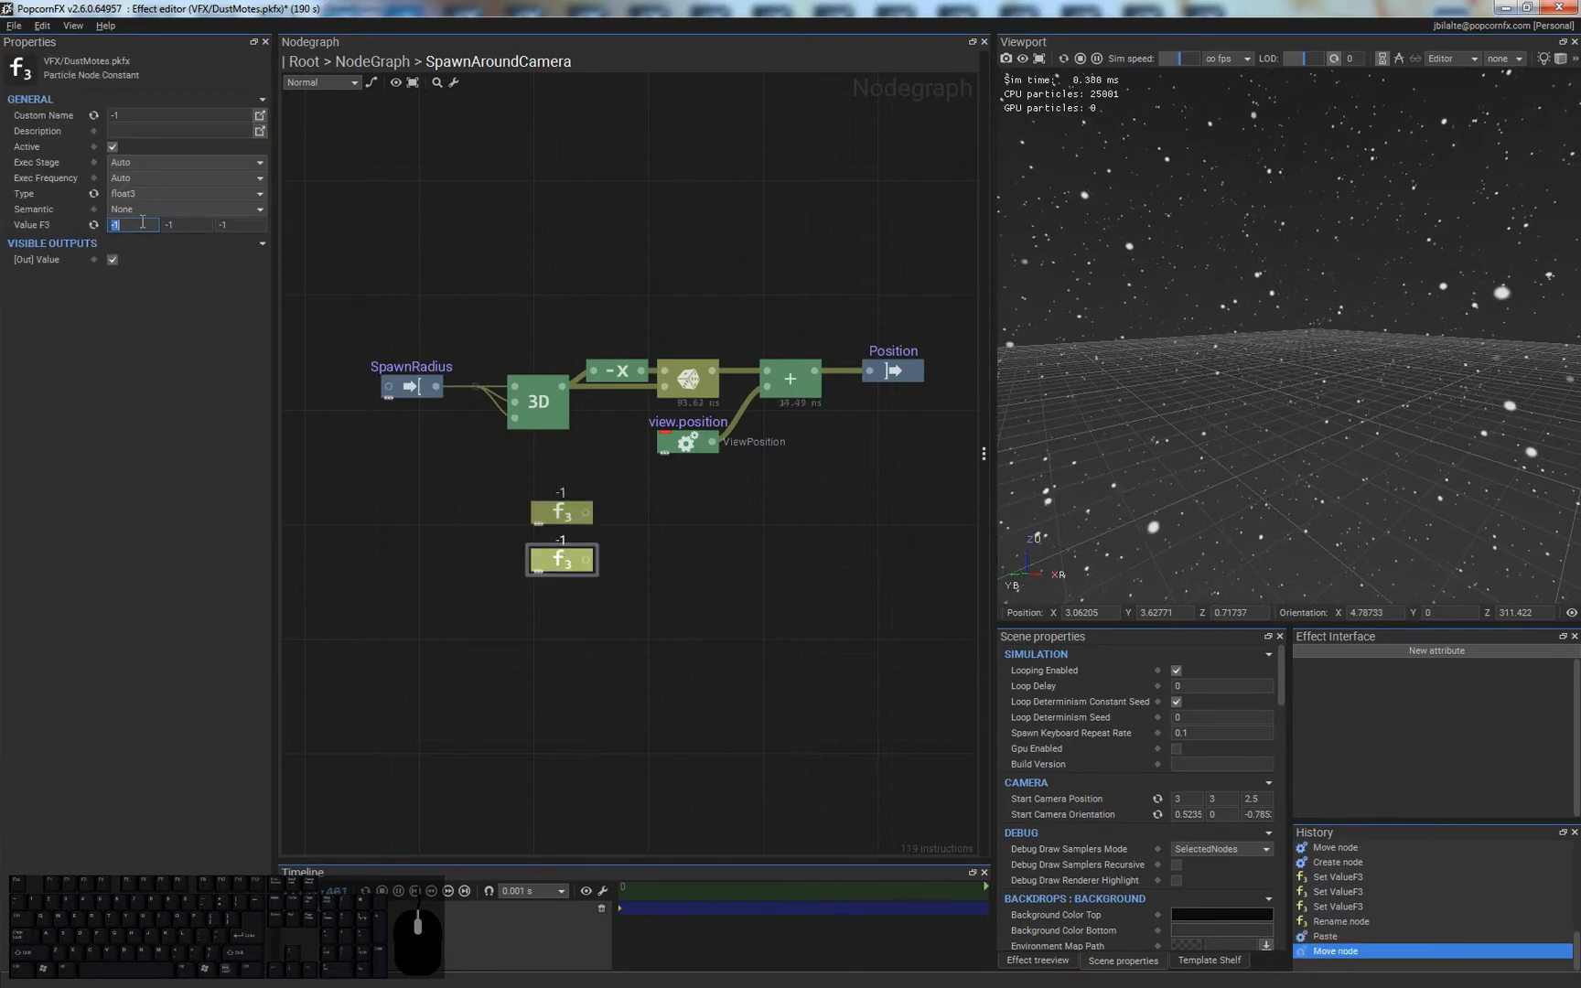
text(1)
key(Tab)
text(1)
key(Tab)
text(1)
key(Return)
click(798, 495)
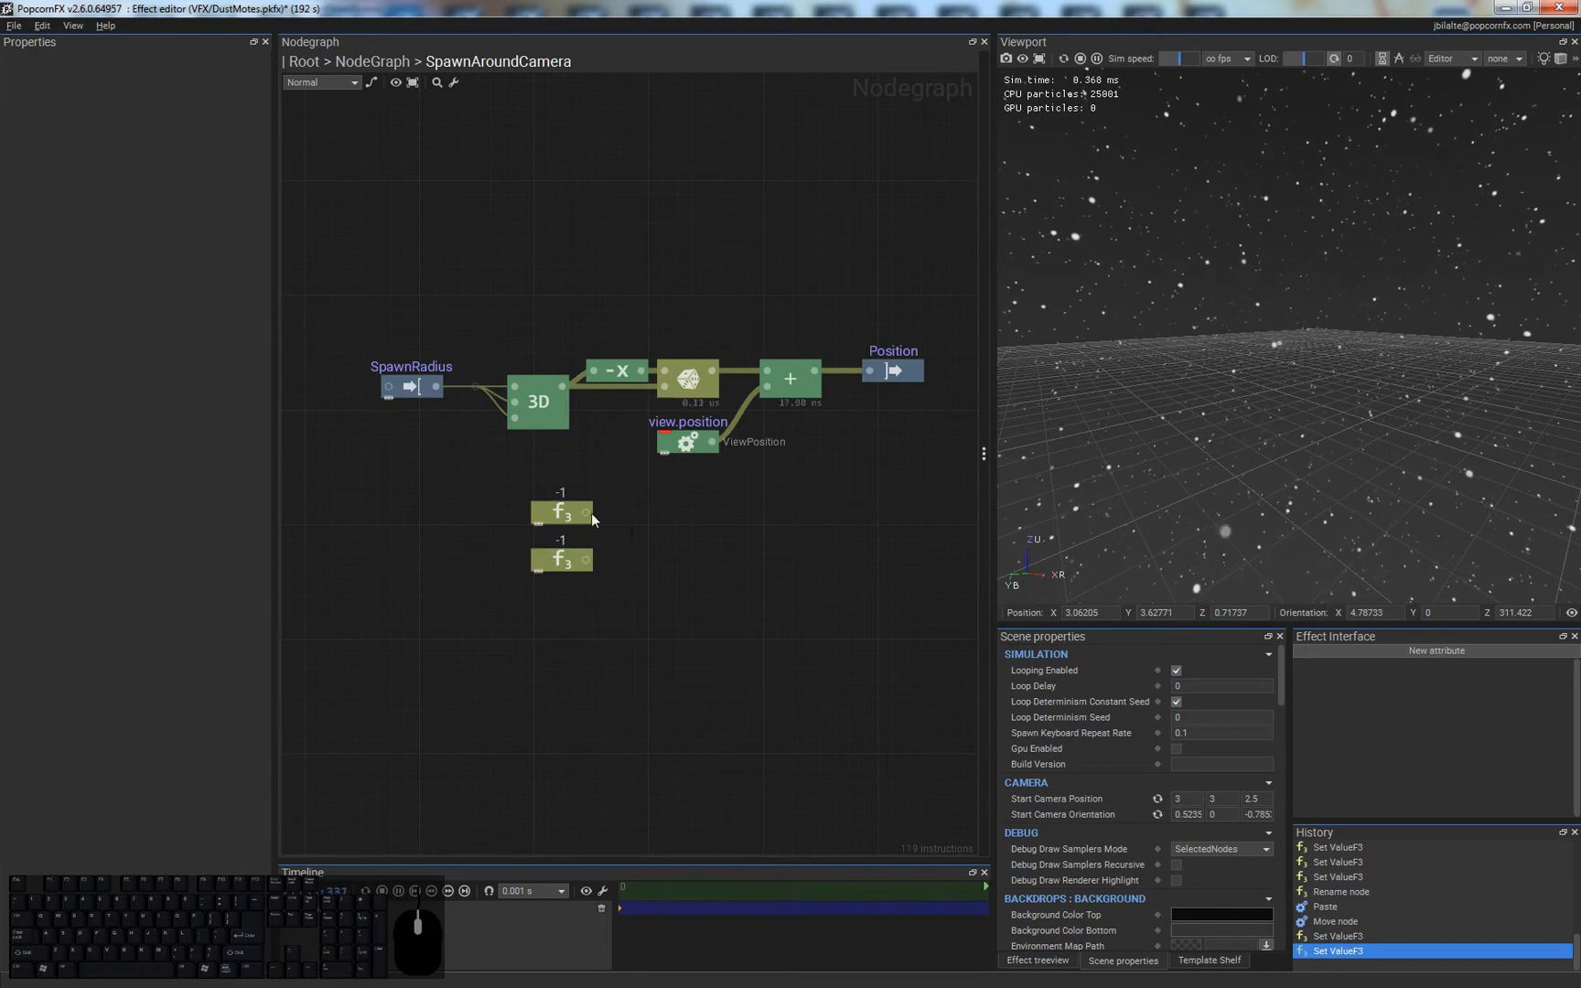
- Add a Mul node fed by the upper float3 constant and the SpawnRadius input, and shift the SpawnRadius node slightly down
drag(590, 513, 624, 509)
text(mul)
key(Return)
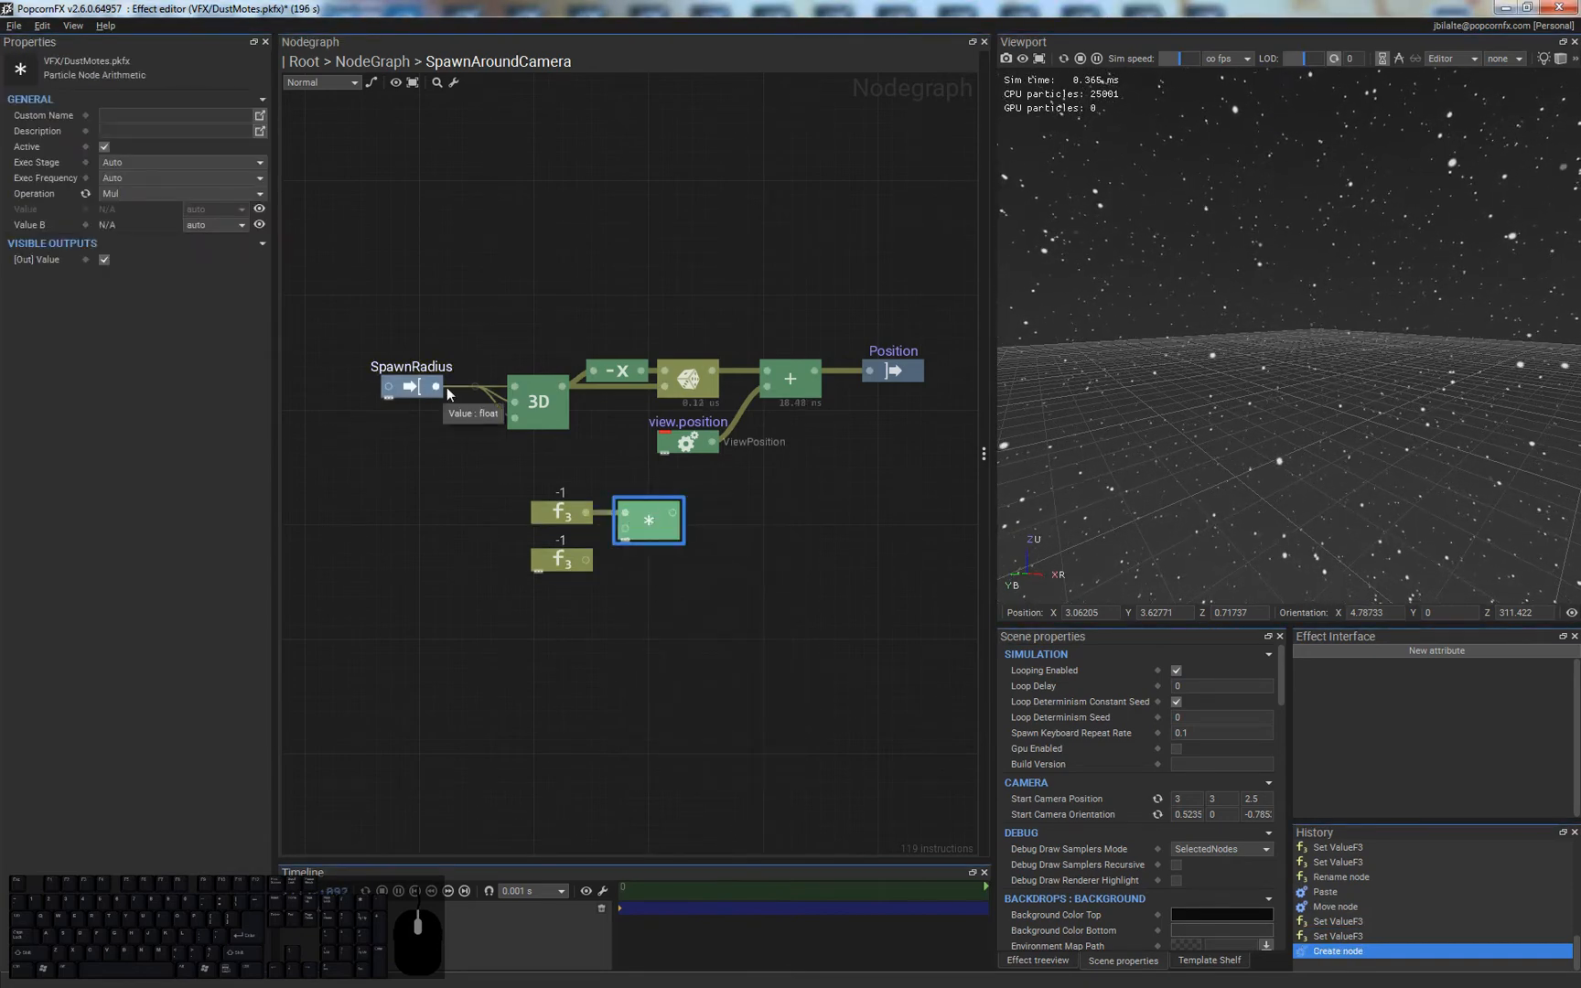
mouse_move(438, 386)
mouse_down()
mouse_move(549, 494)
mouse_move(626, 530)
mouse_move(411, 398)
mouse_up()
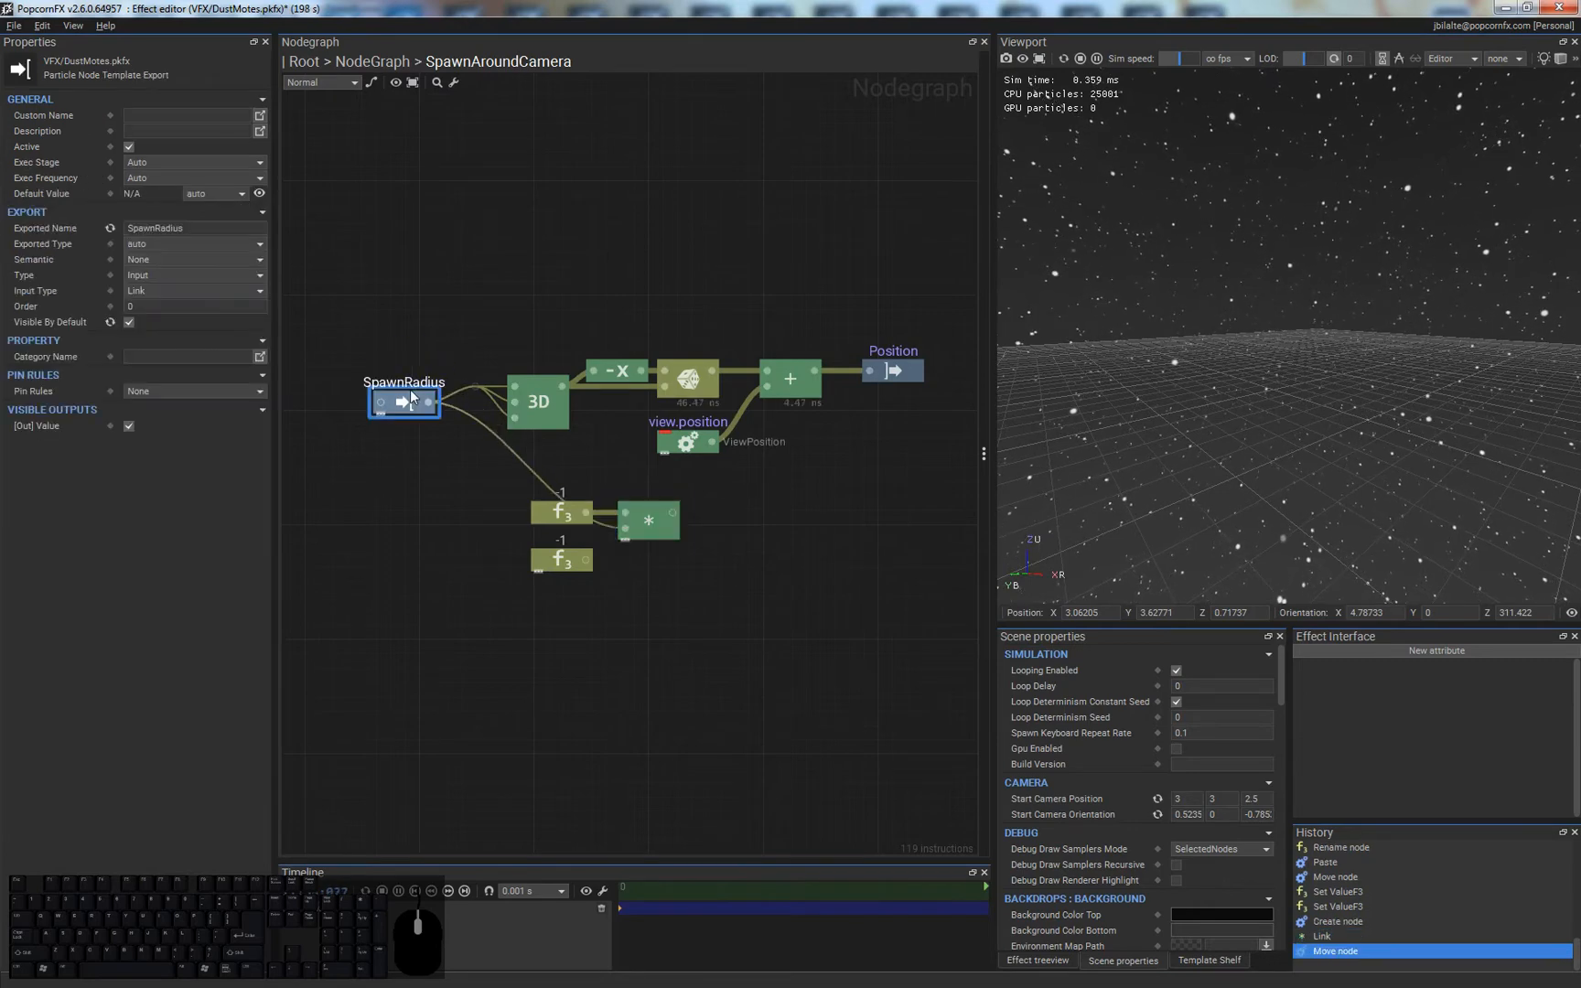
- Rename the exported SpawnRadius input to WorldRadius, leave the subgraph and reopen SpawnAroundCamera
click(167, 231)
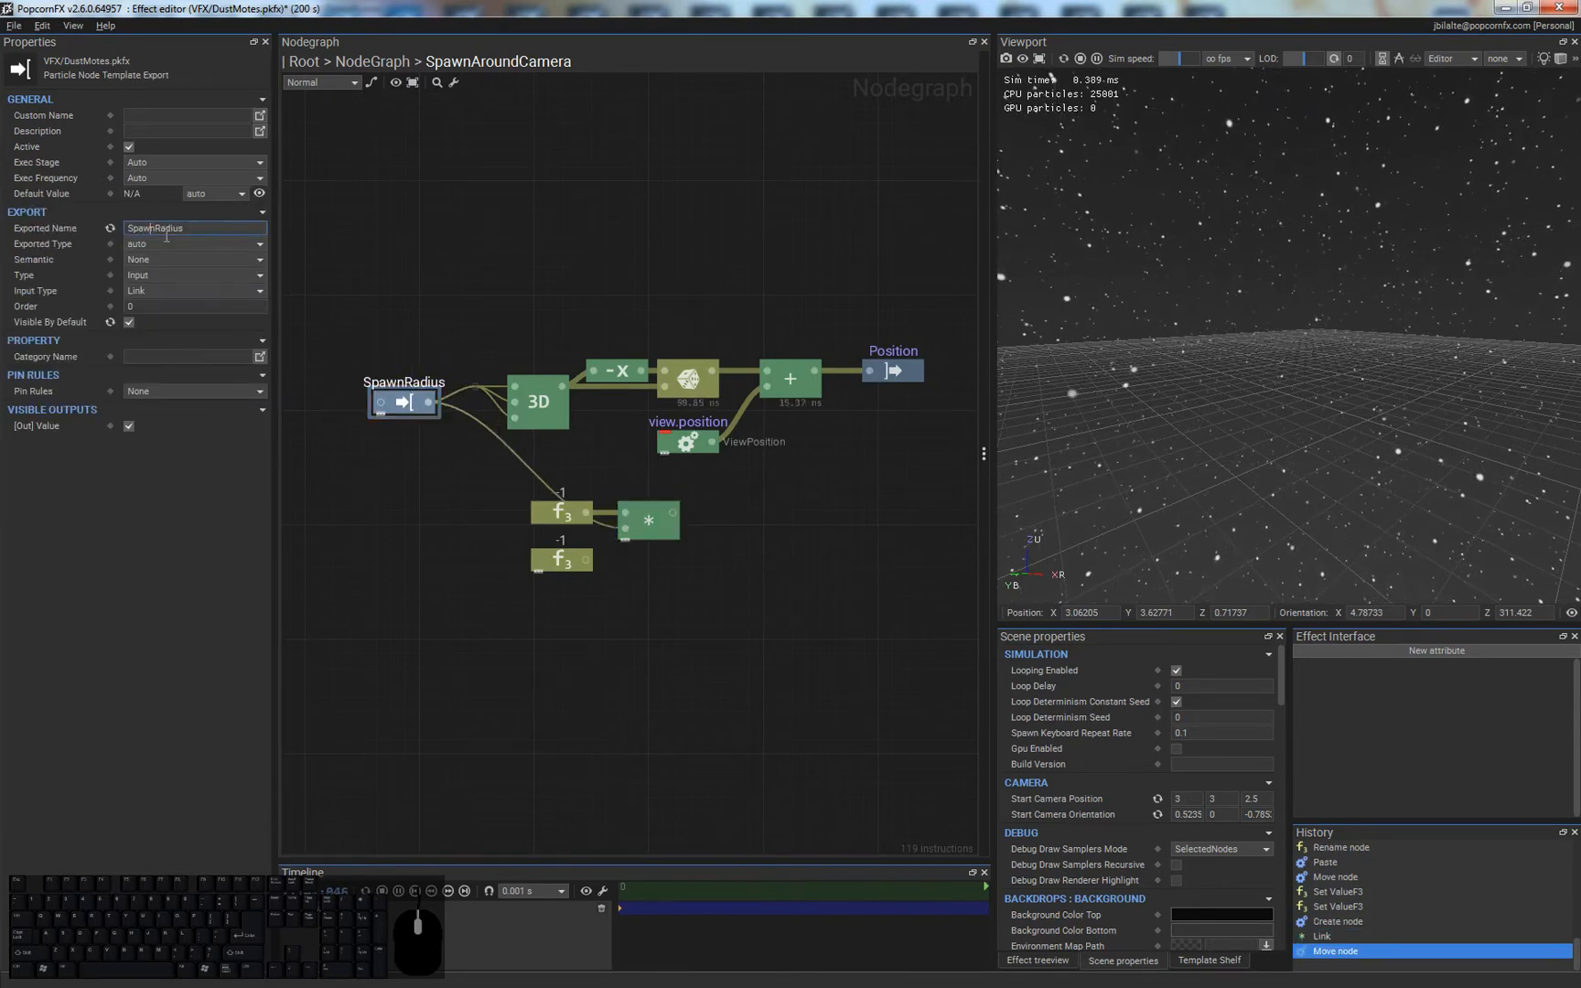
double_click(167, 230)
text(WorldRadius)
key(Return)
double_click(738, 790)
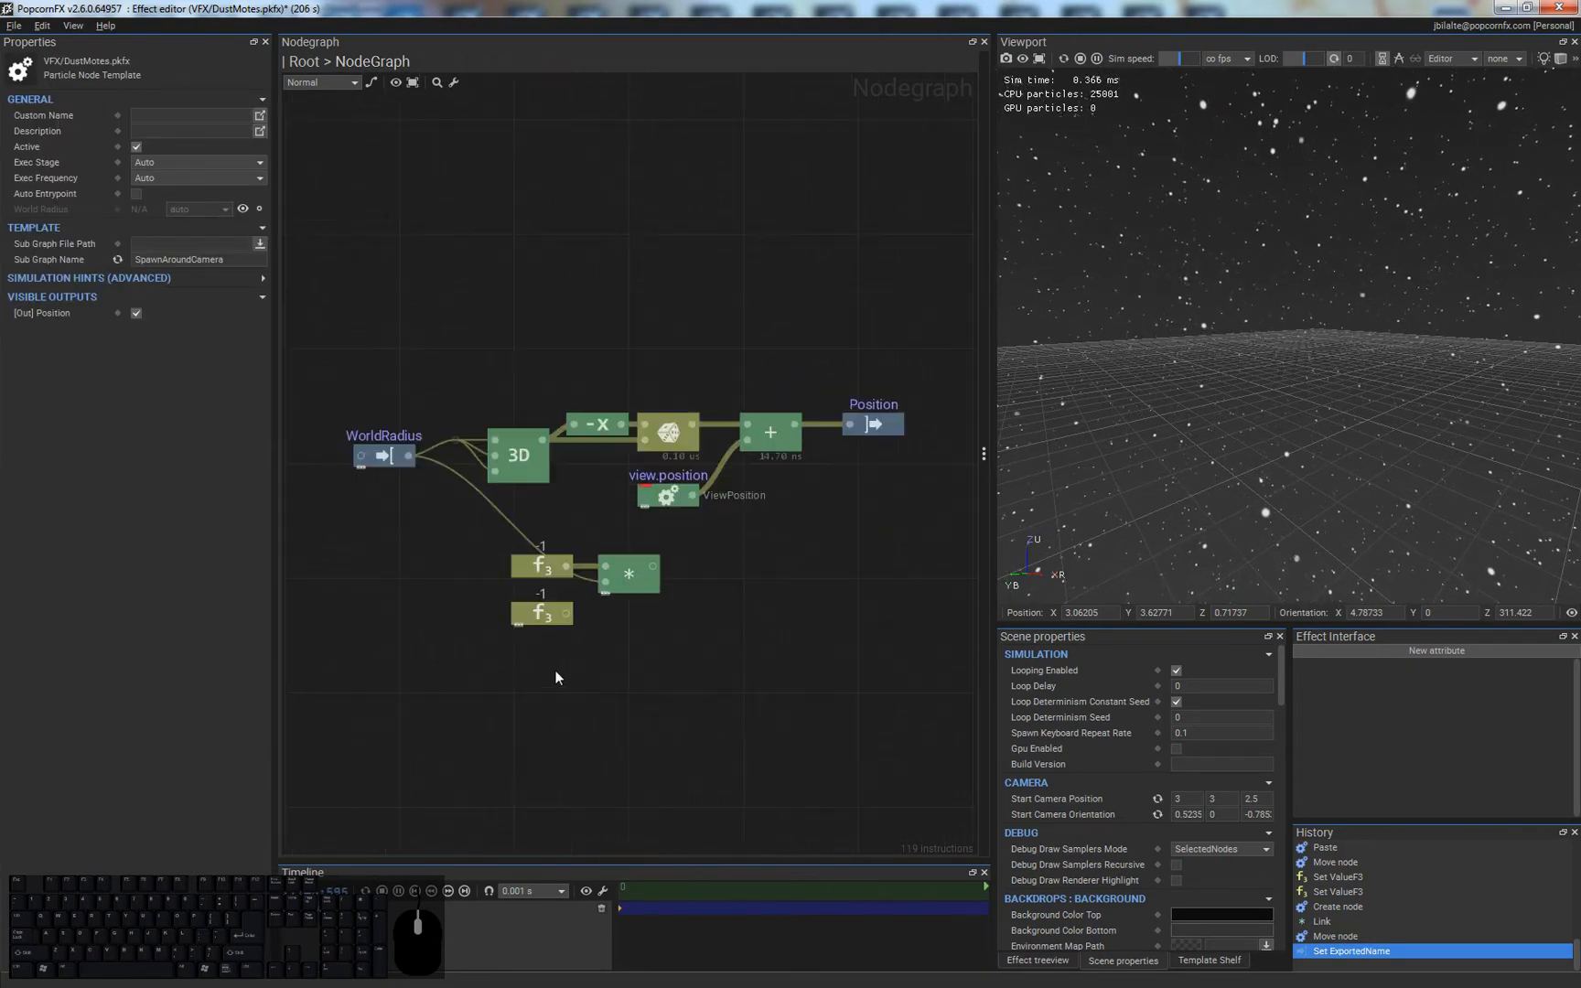
double_click(462, 481)
- Multiply the lower float3 constant by WorldRadius with a second Mul node, and route the WorldRadius links through passthrough points around the constants
click(629, 574)
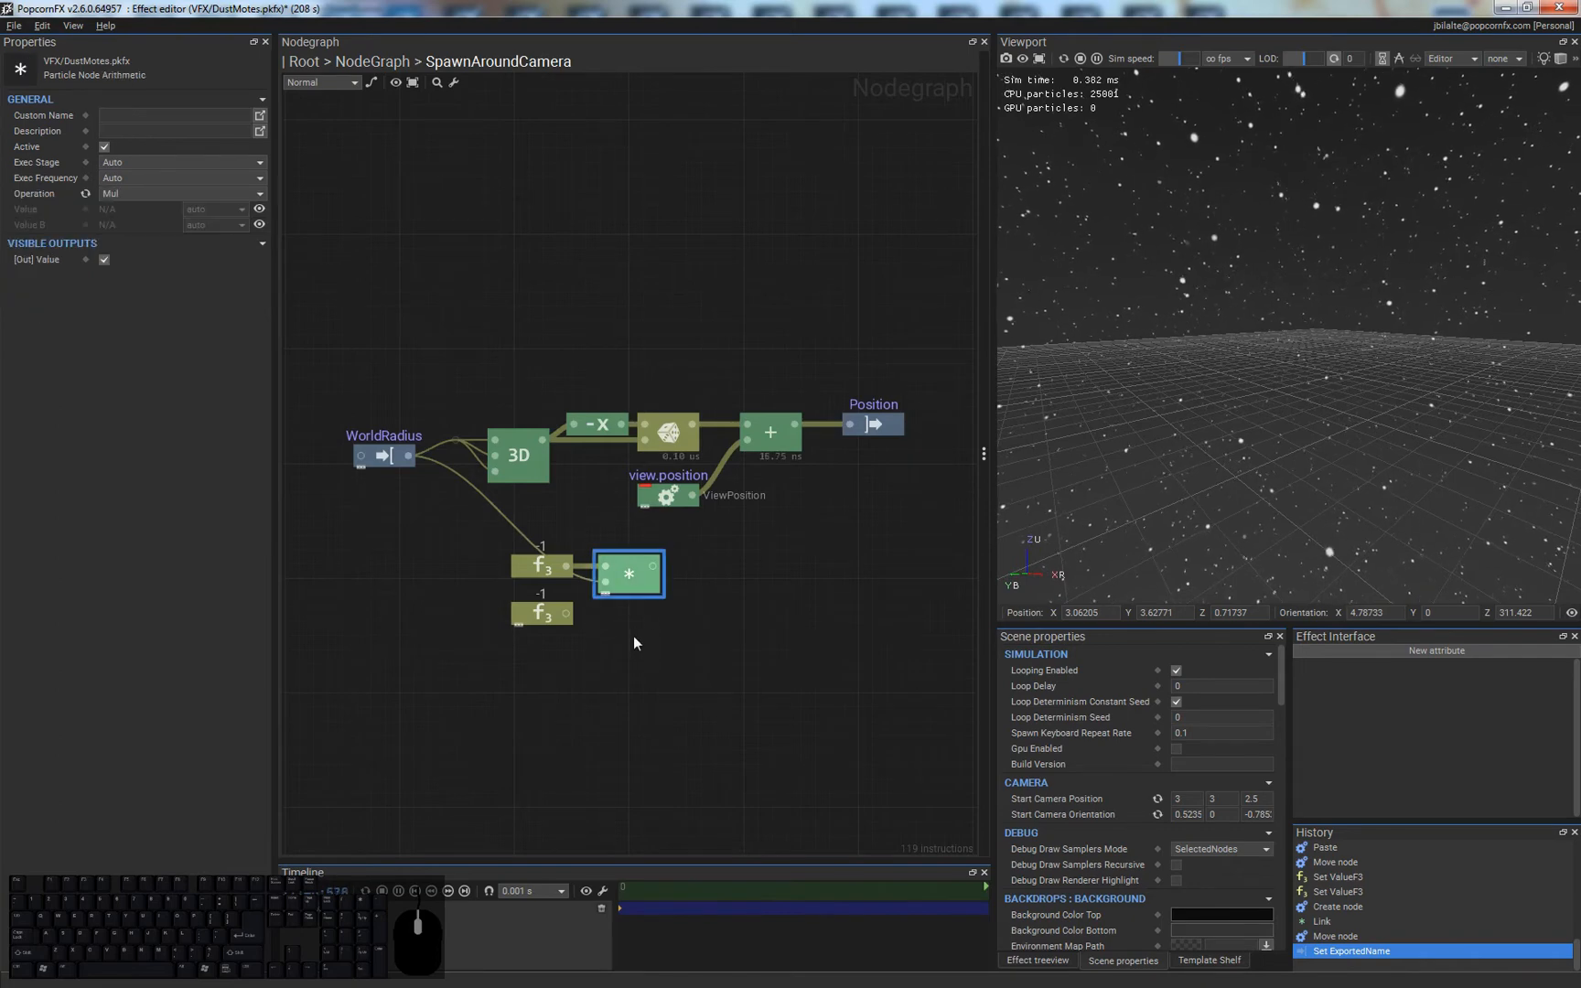
drag(567, 614, 604, 612)
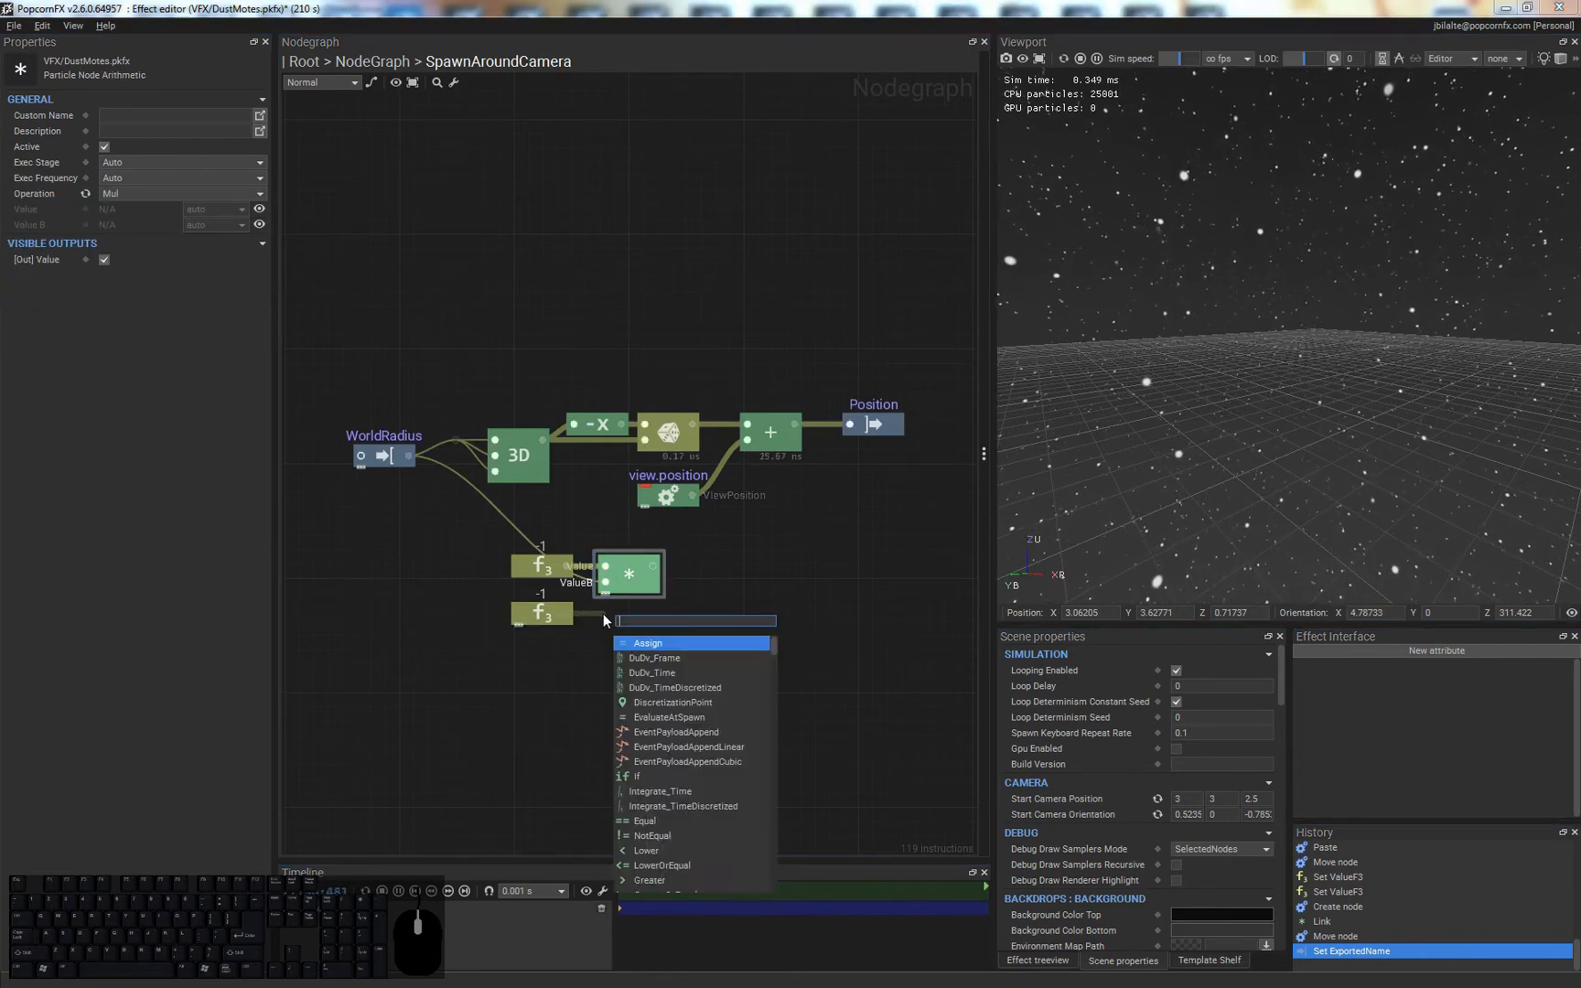
text(*)
key(Return)
drag(485, 498, 514, 630)
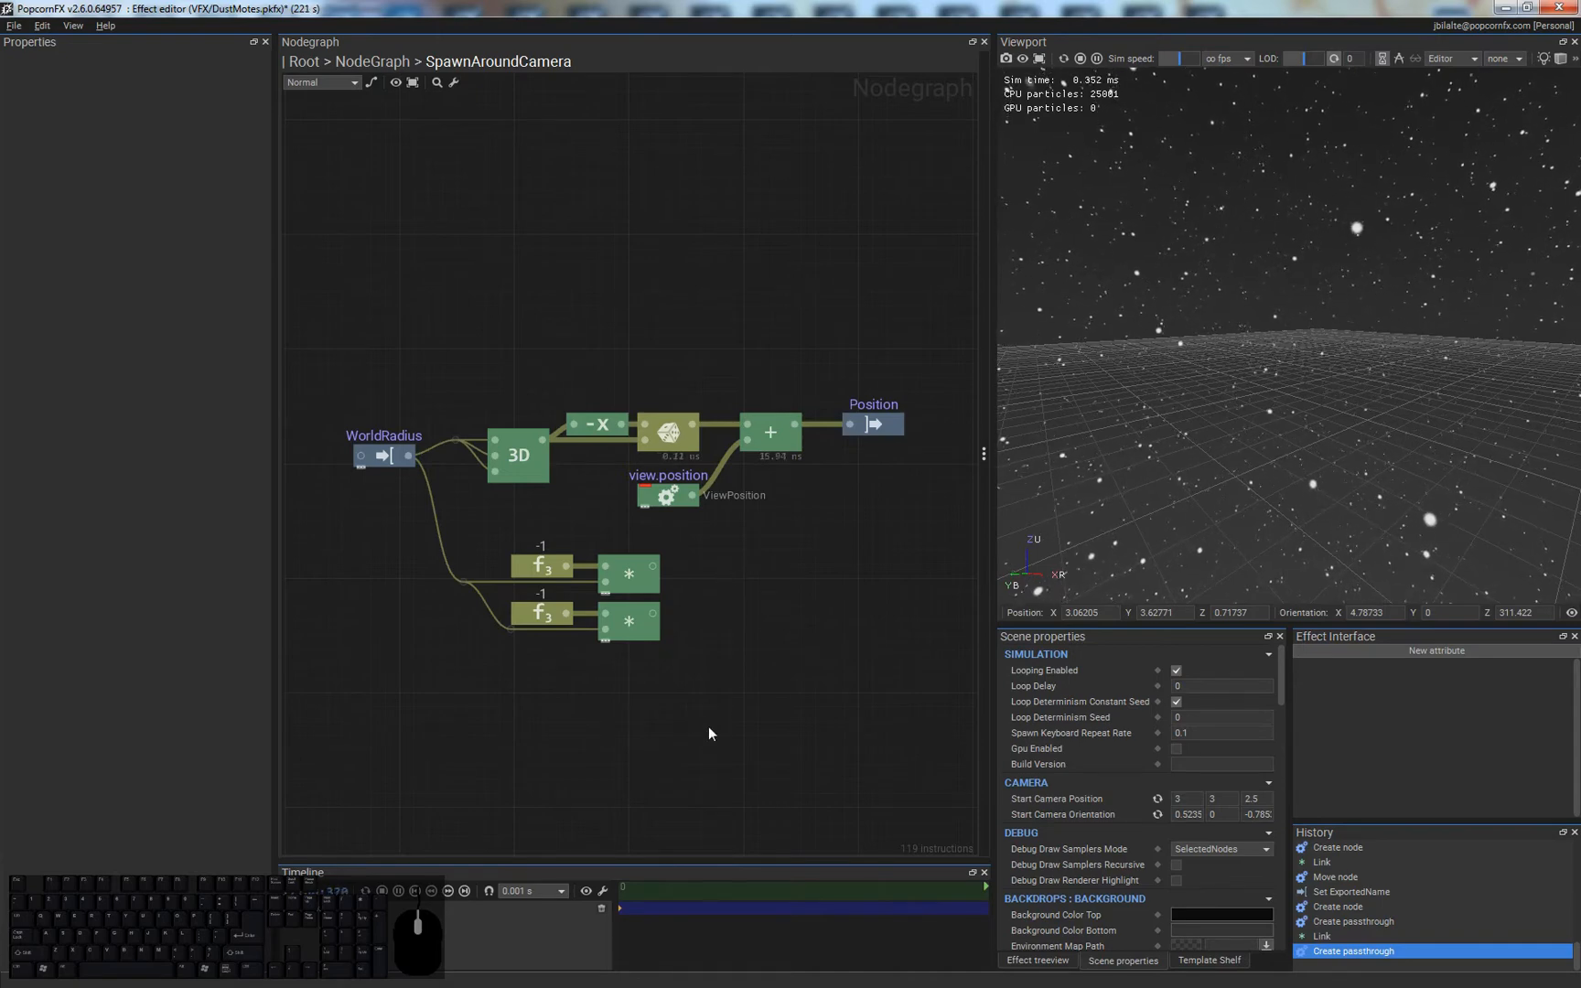
- Add an Add node after each of the two Mul nodes
drag(653, 566, 740, 566)
text(+)
key(Return)
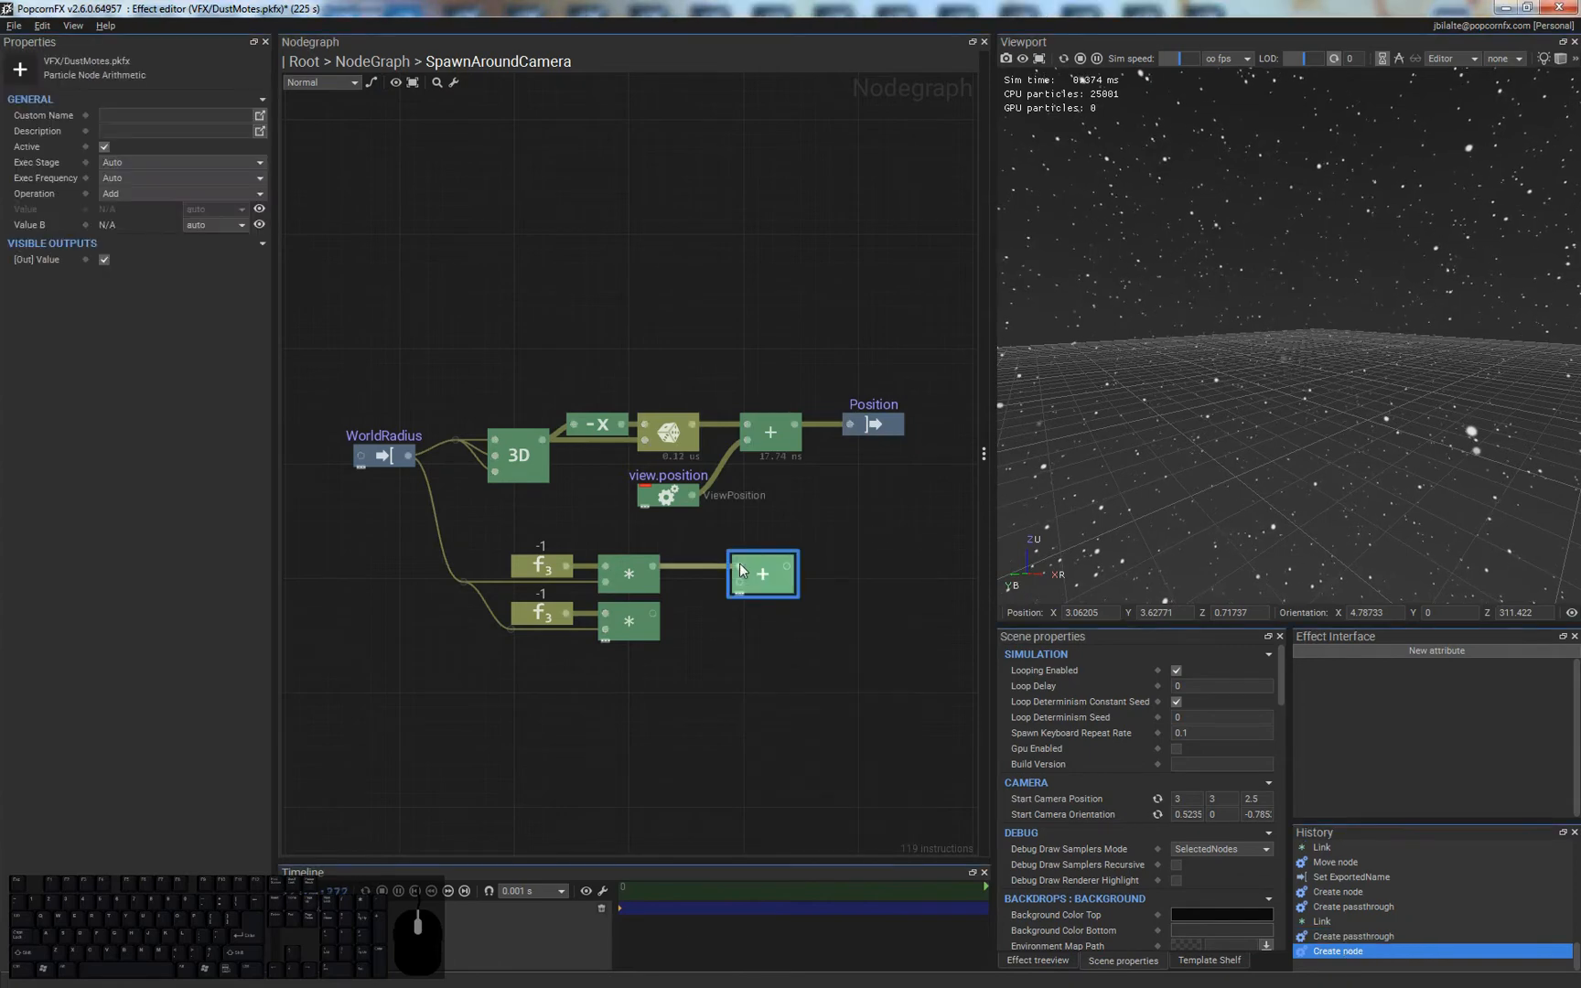
drag(656, 617, 739, 613)
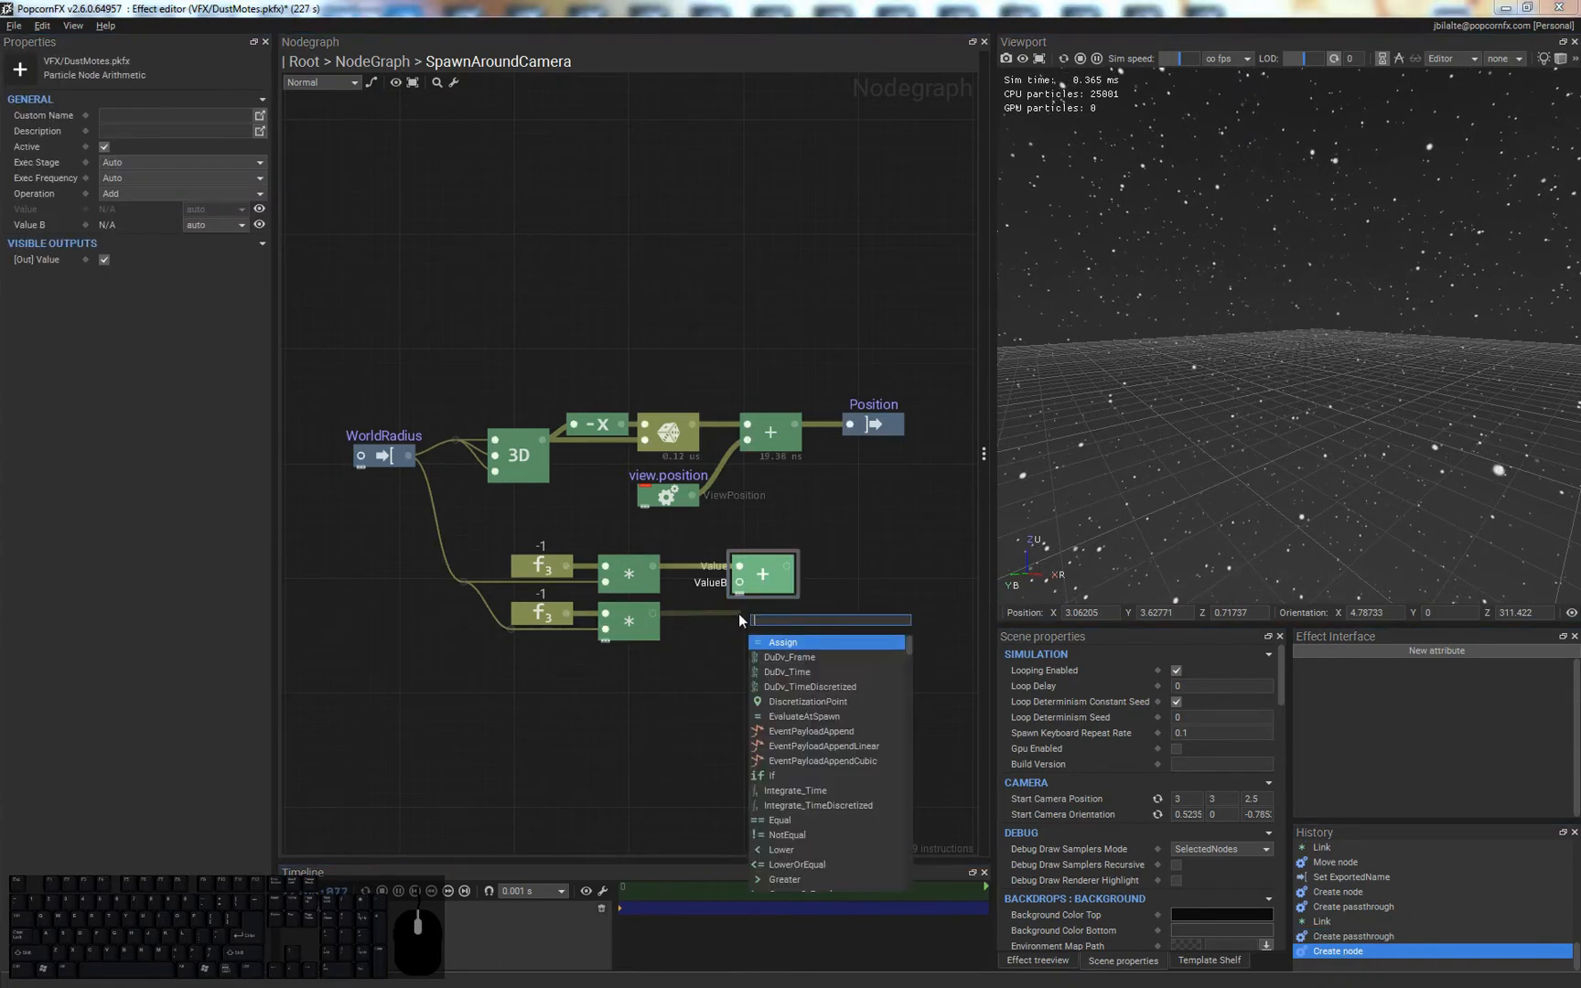
text(+)
key(Return)
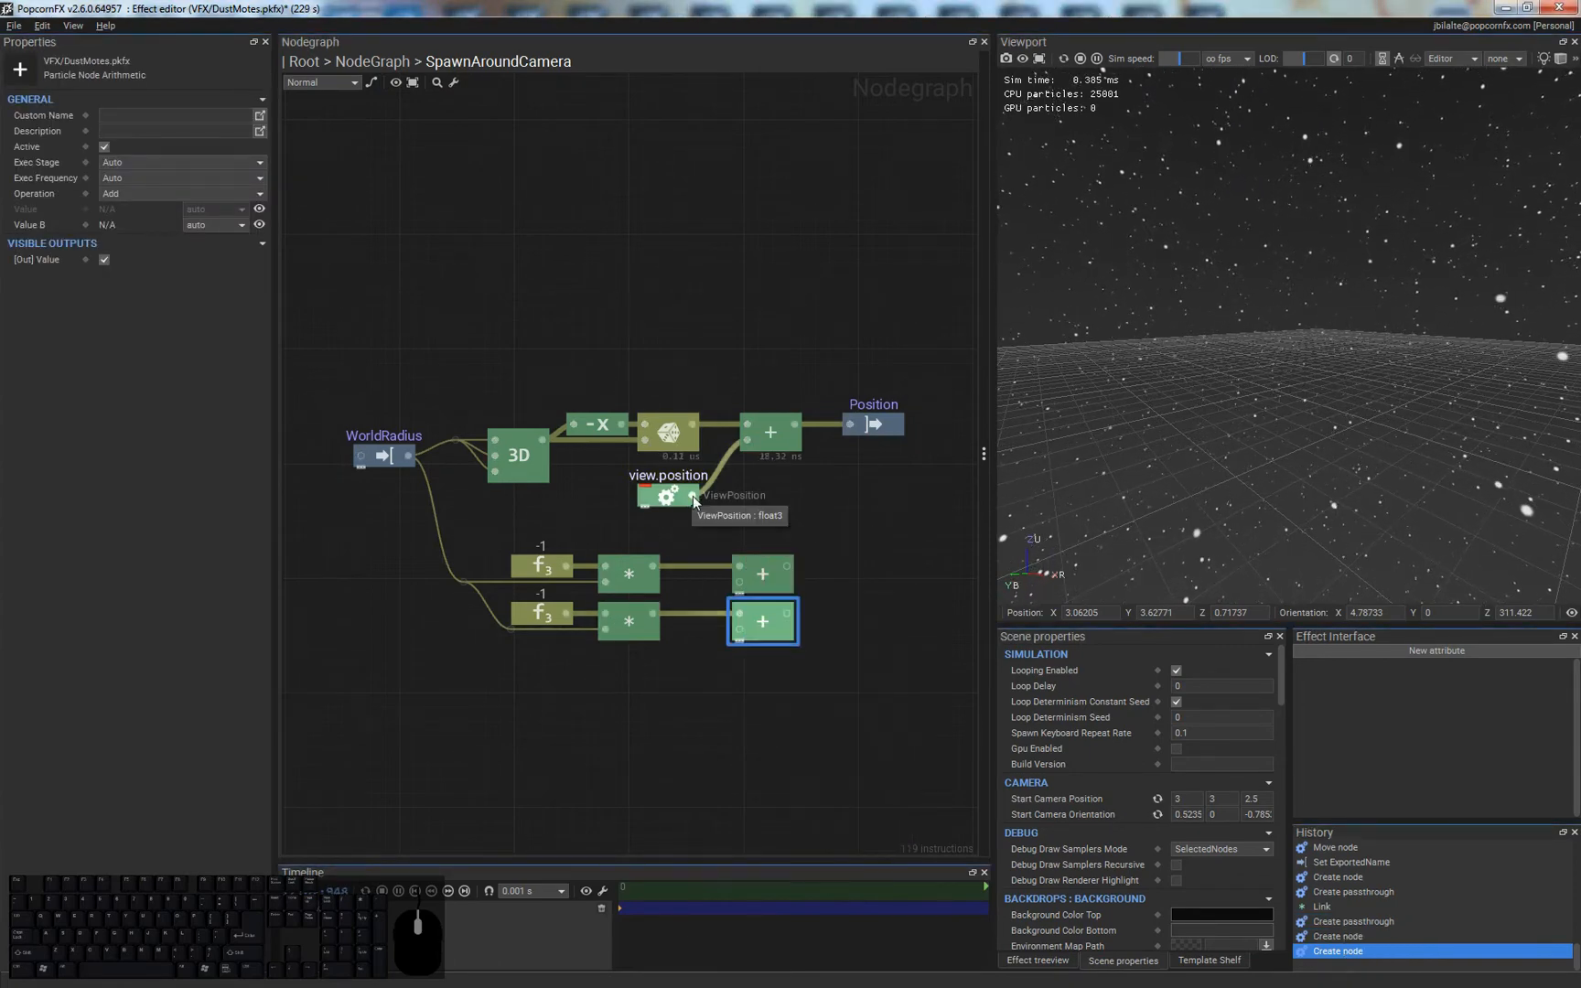
- Link the view.position output to the second input of both new Add nodes
drag(693, 495, 739, 575)
drag(692, 495, 748, 664)
click(809, 575)
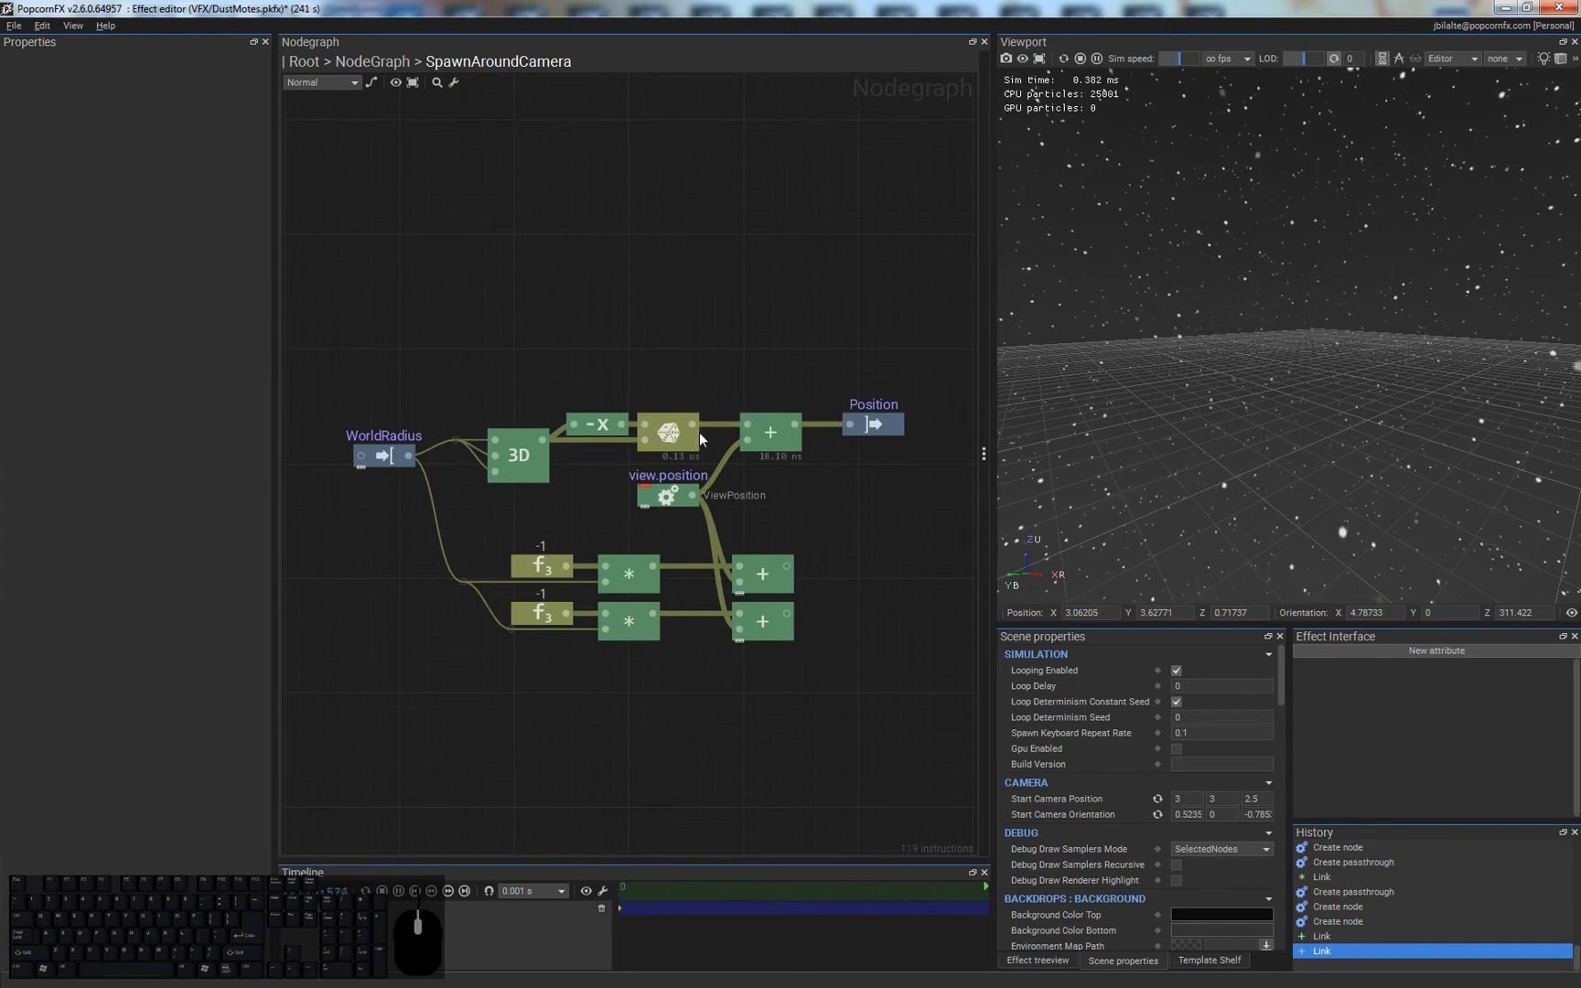
- Create a Rand node between the two new Add results and connect its output to Position
drag(786, 566, 844, 565)
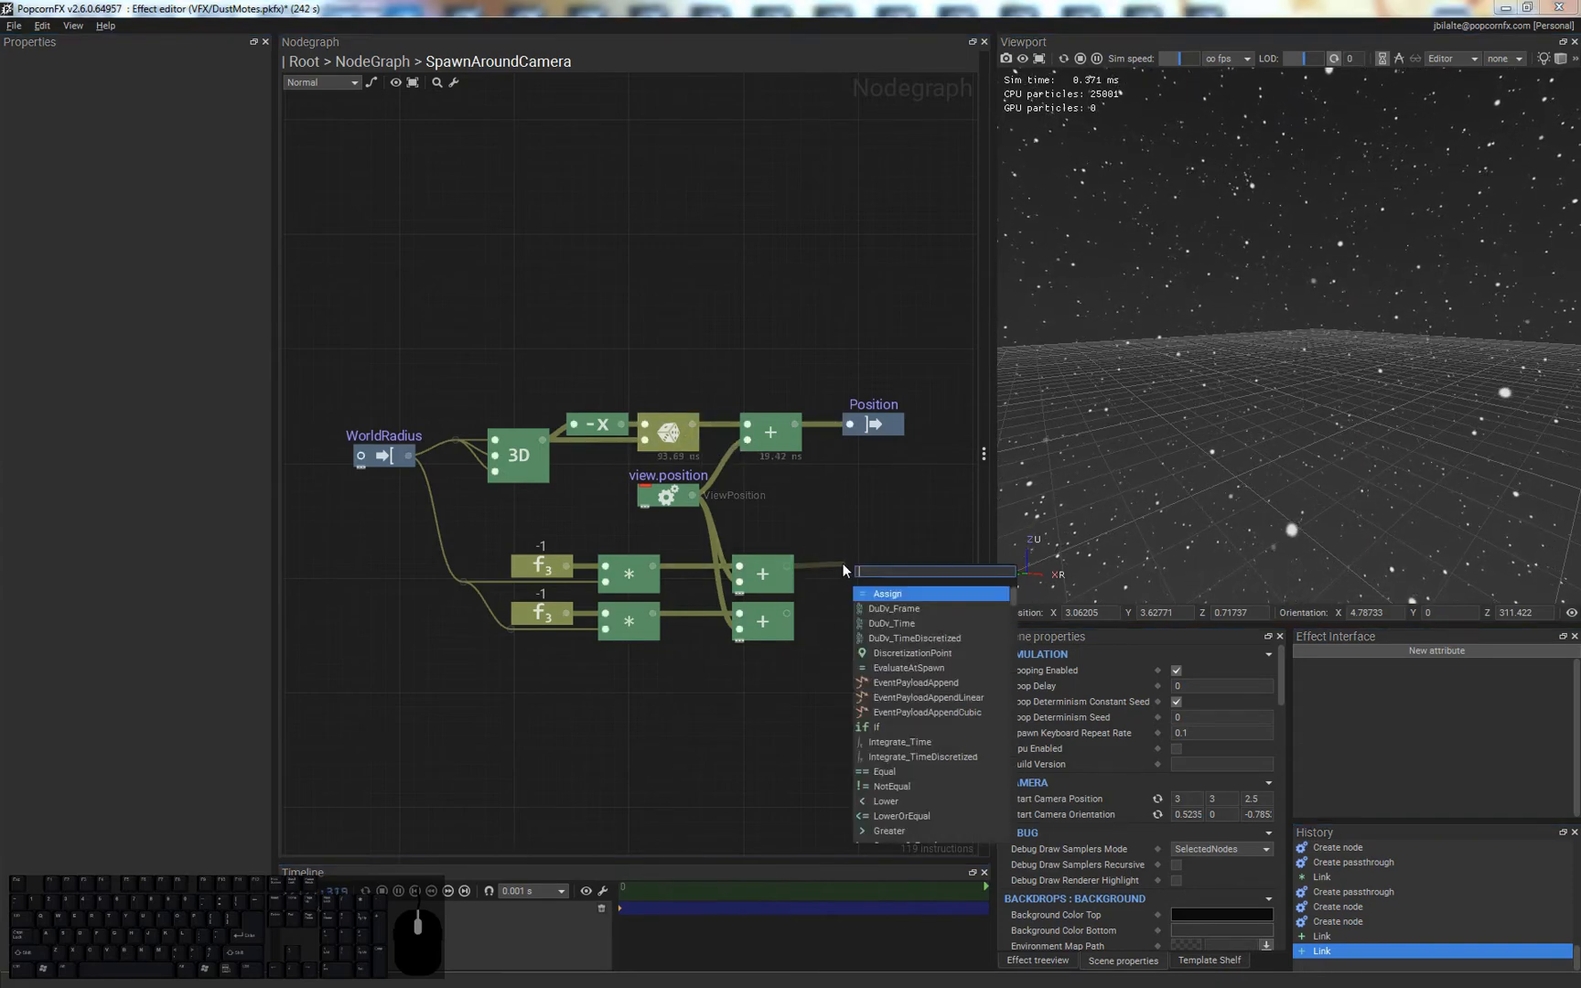
text(out)
key(Return)
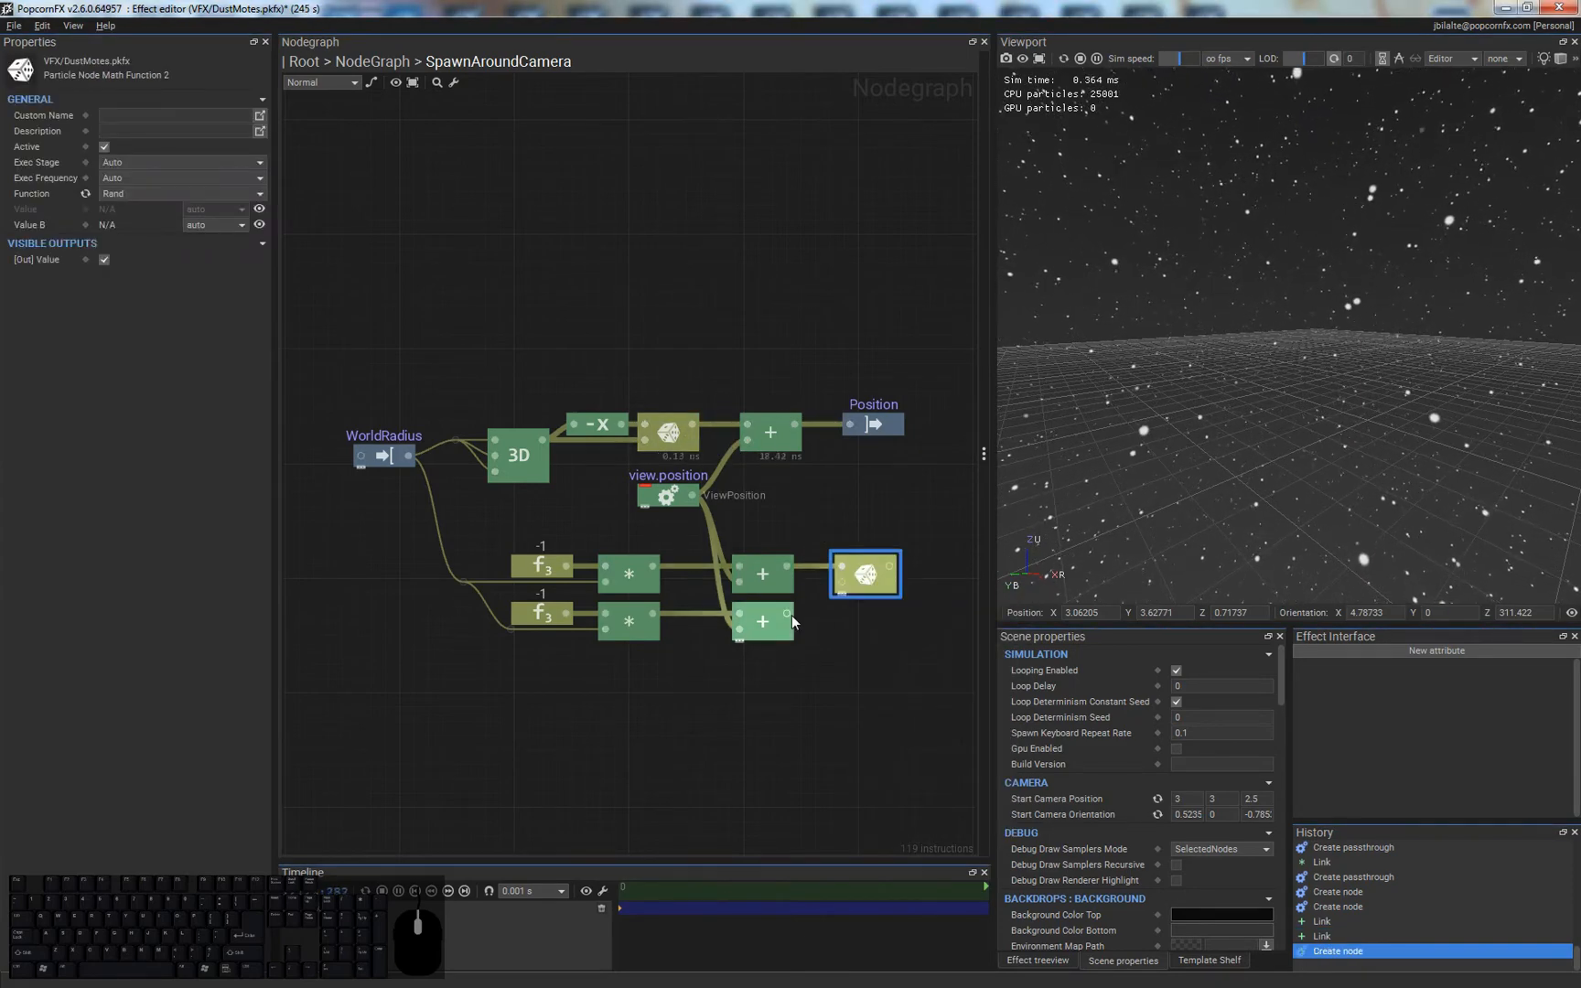
drag(787, 614, 848, 425)
click(918, 690)
- Move the viewport camera and restart the effect to check how the particles spawn around the camera
mouse_move(1387, 271)
right_down()
mouse_move(1346, 317)
mouse_move(1272, 263)
mouse_move(1356, 272)
mouse_move(1340, 239)
mouse_move(1412, 205)
mouse_move(1449, 231)
right_up()
key(s)
key(w)
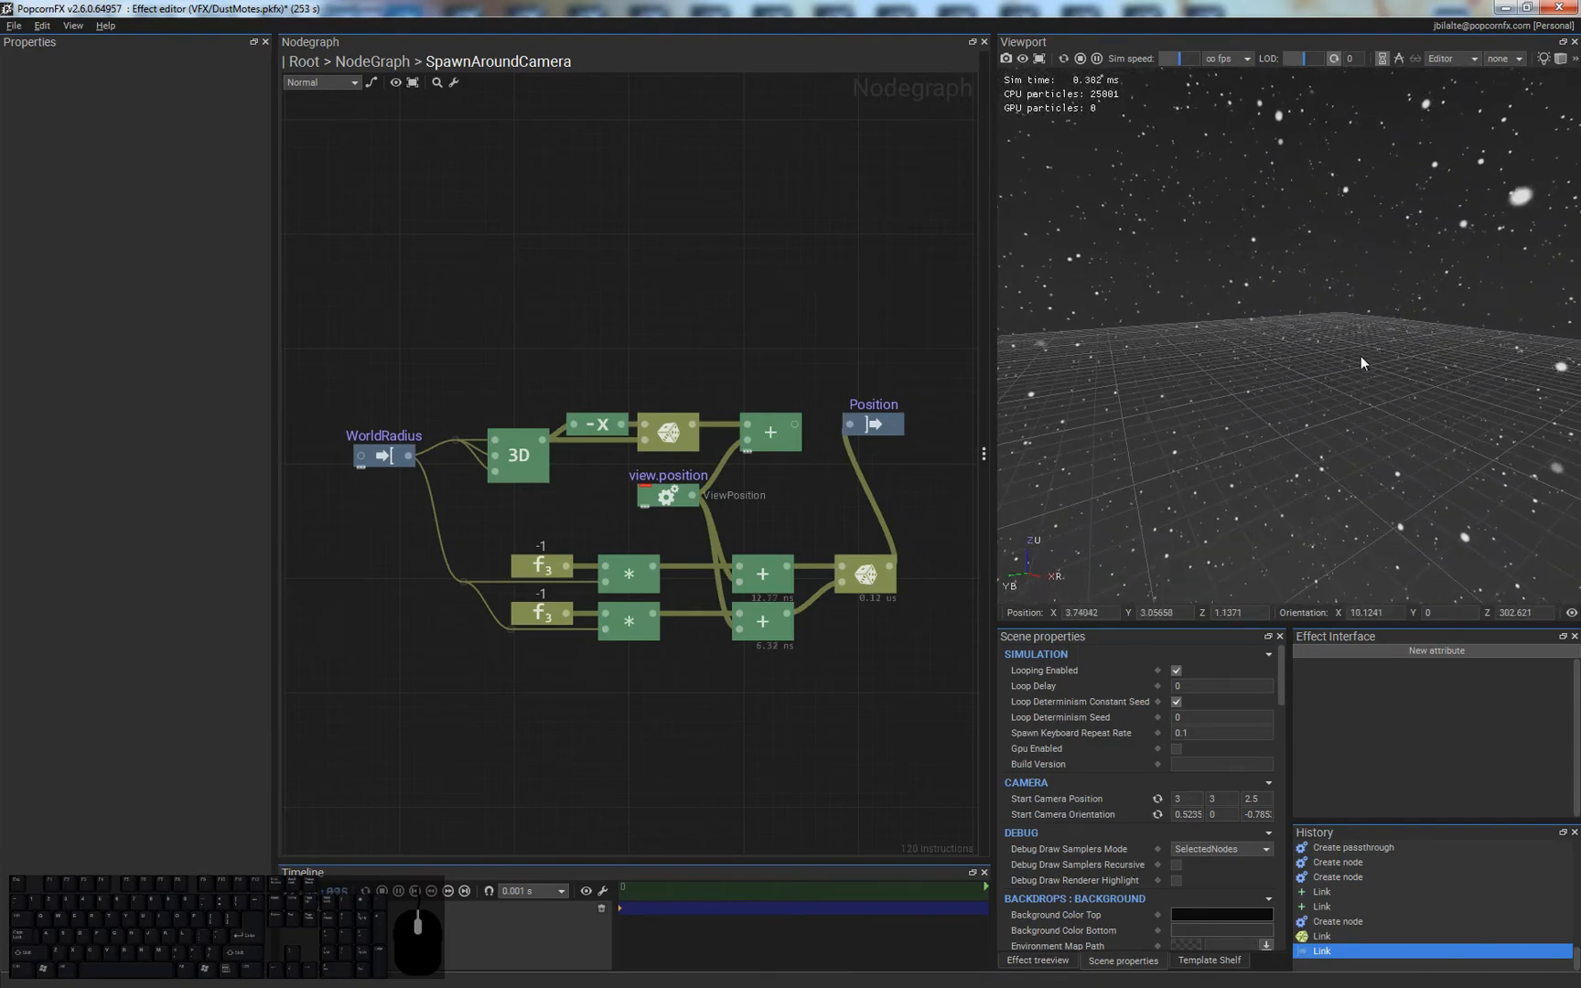
key(space)
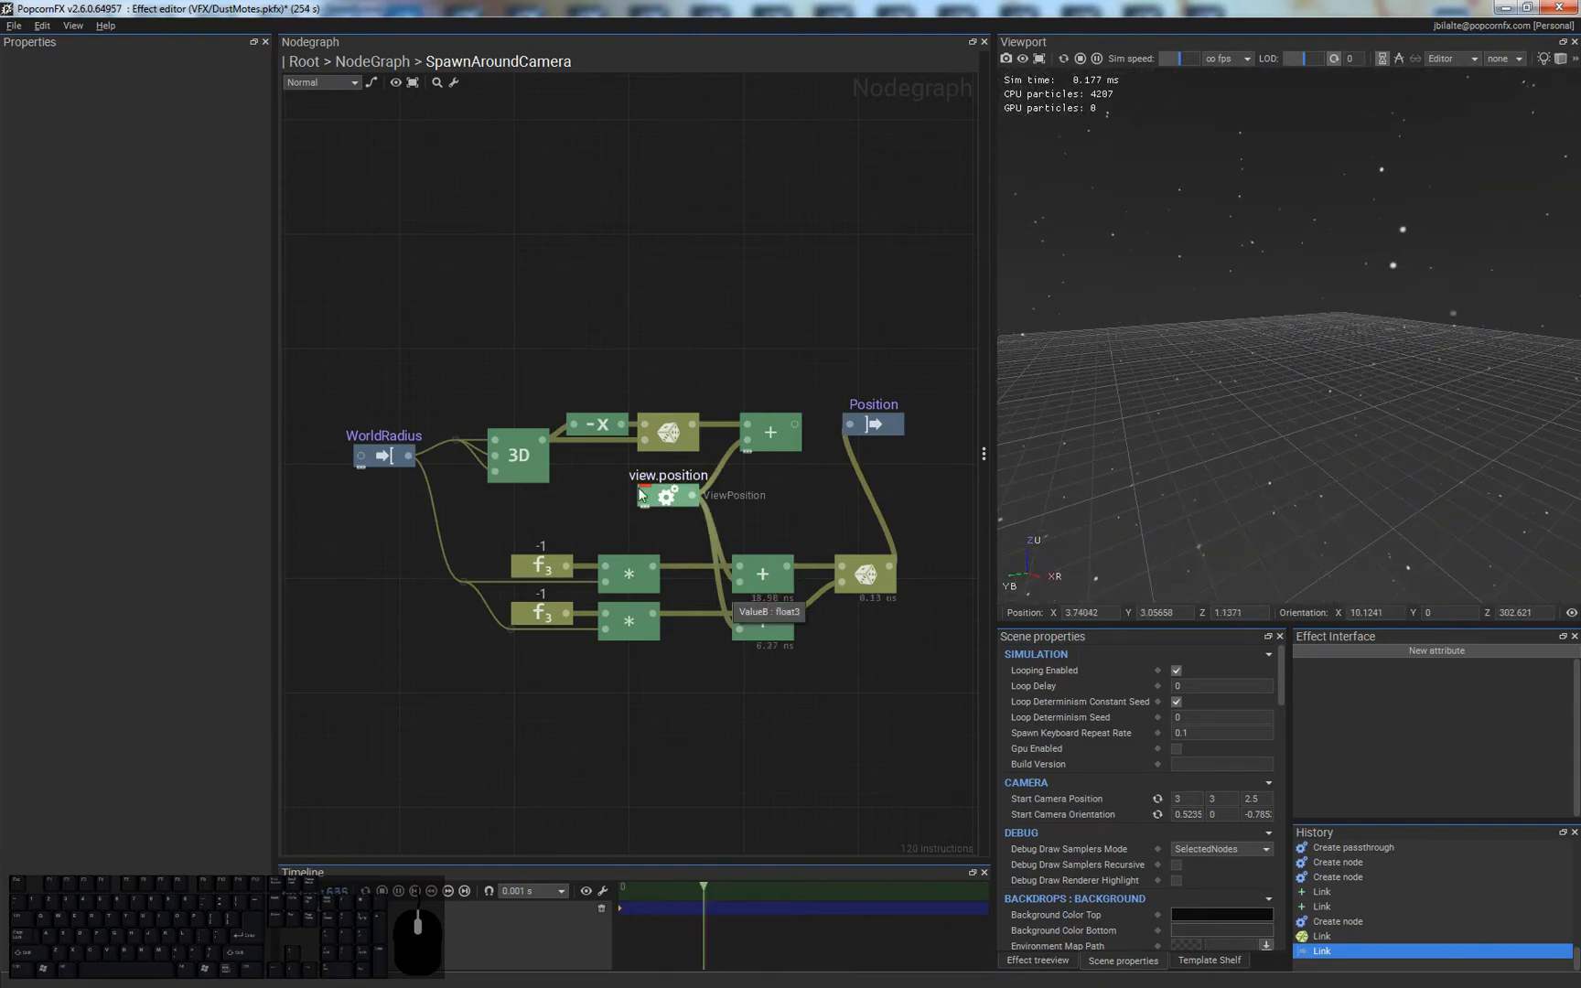
middle_drag(760, 353, 663, 324)
middle_drag(583, 643, 658, 635)
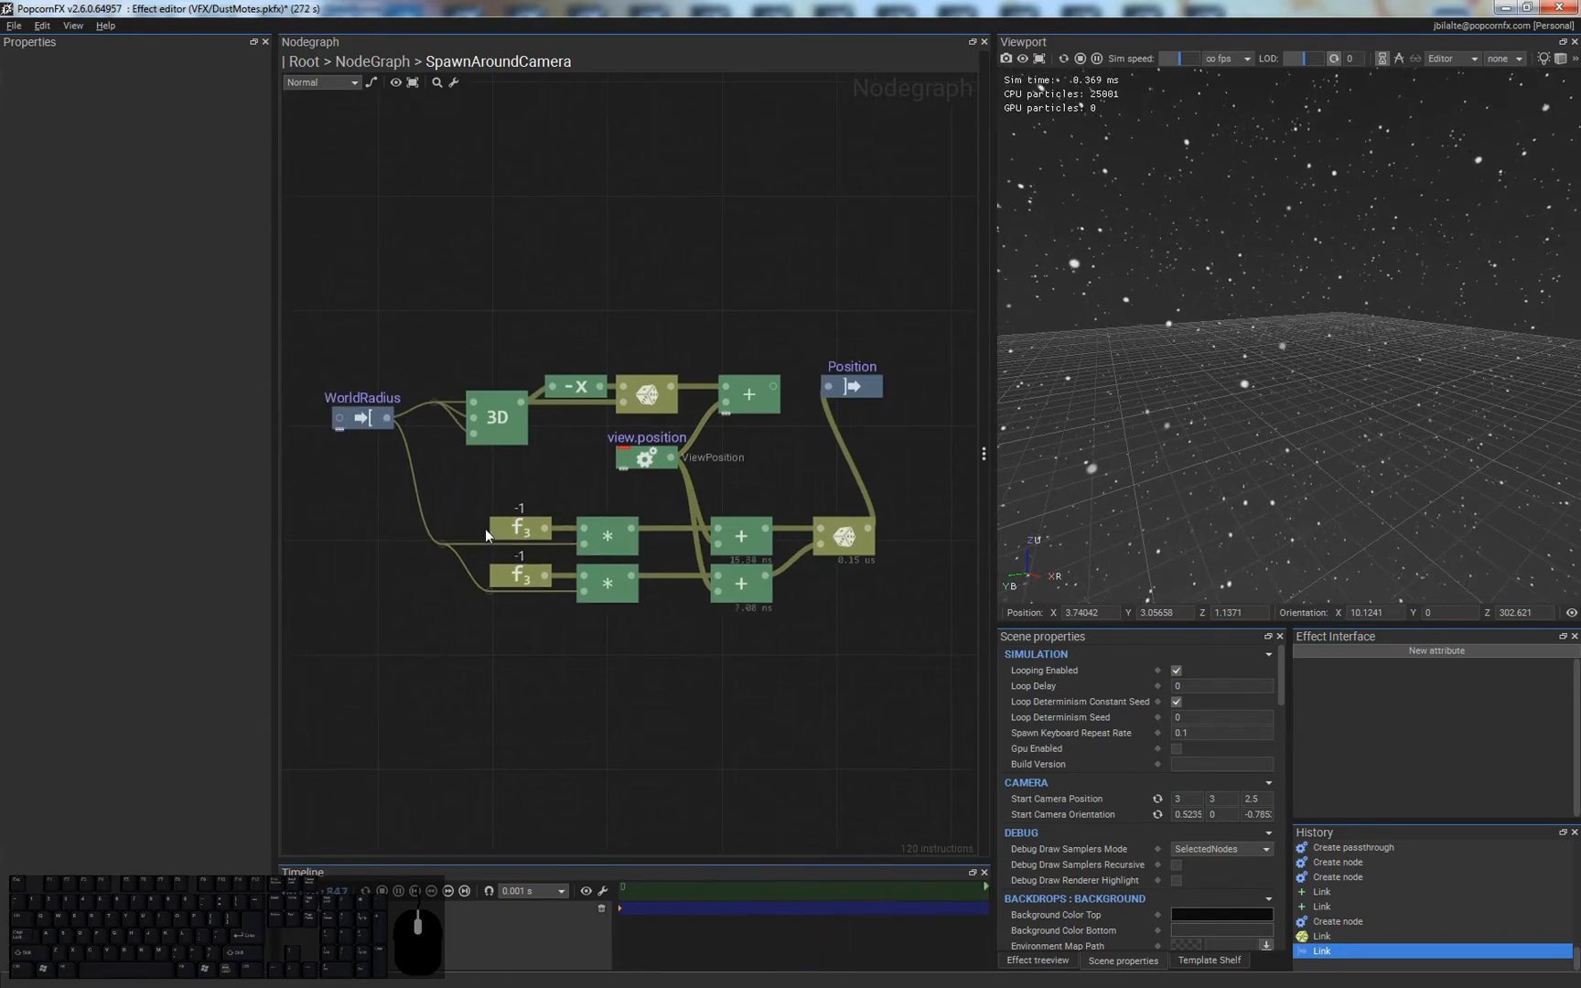
drag(458, 473, 795, 631)
drag(470, 442, 776, 608)
click(701, 441)
drag(725, 402, 623, 481)
key(ctrl+z)
key(ctrl+z)
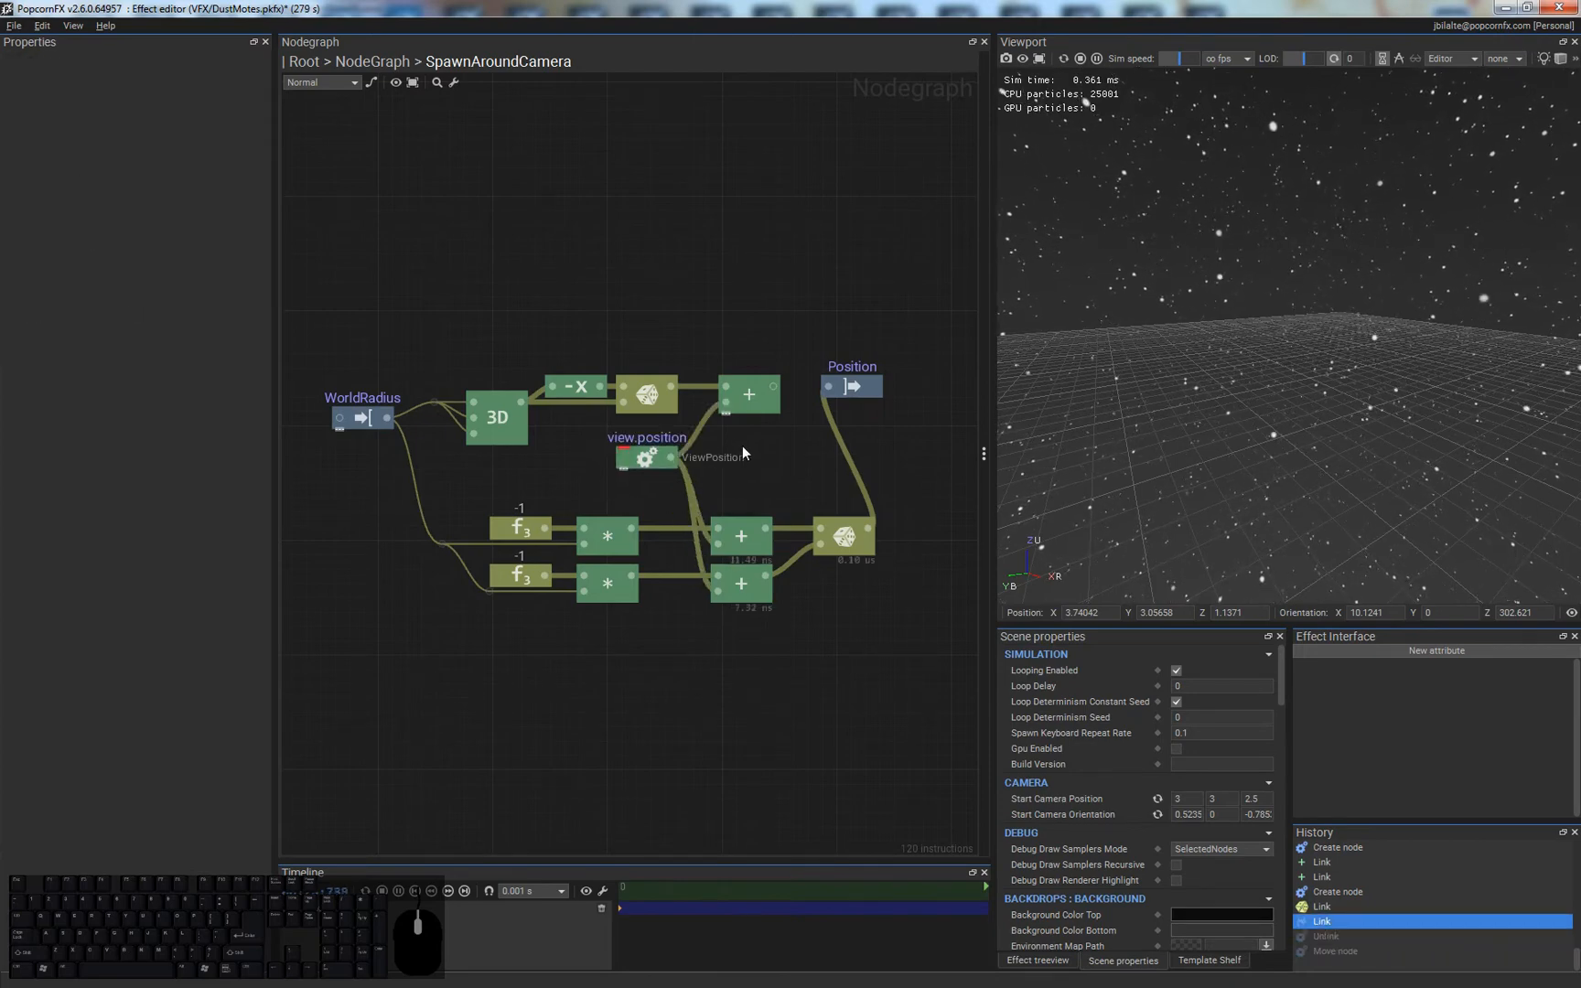
- Try grouping the constant, Mul, new Add and view.position nodes into a subgraph named asd, and undo the grouping
drag(487, 454, 778, 674)
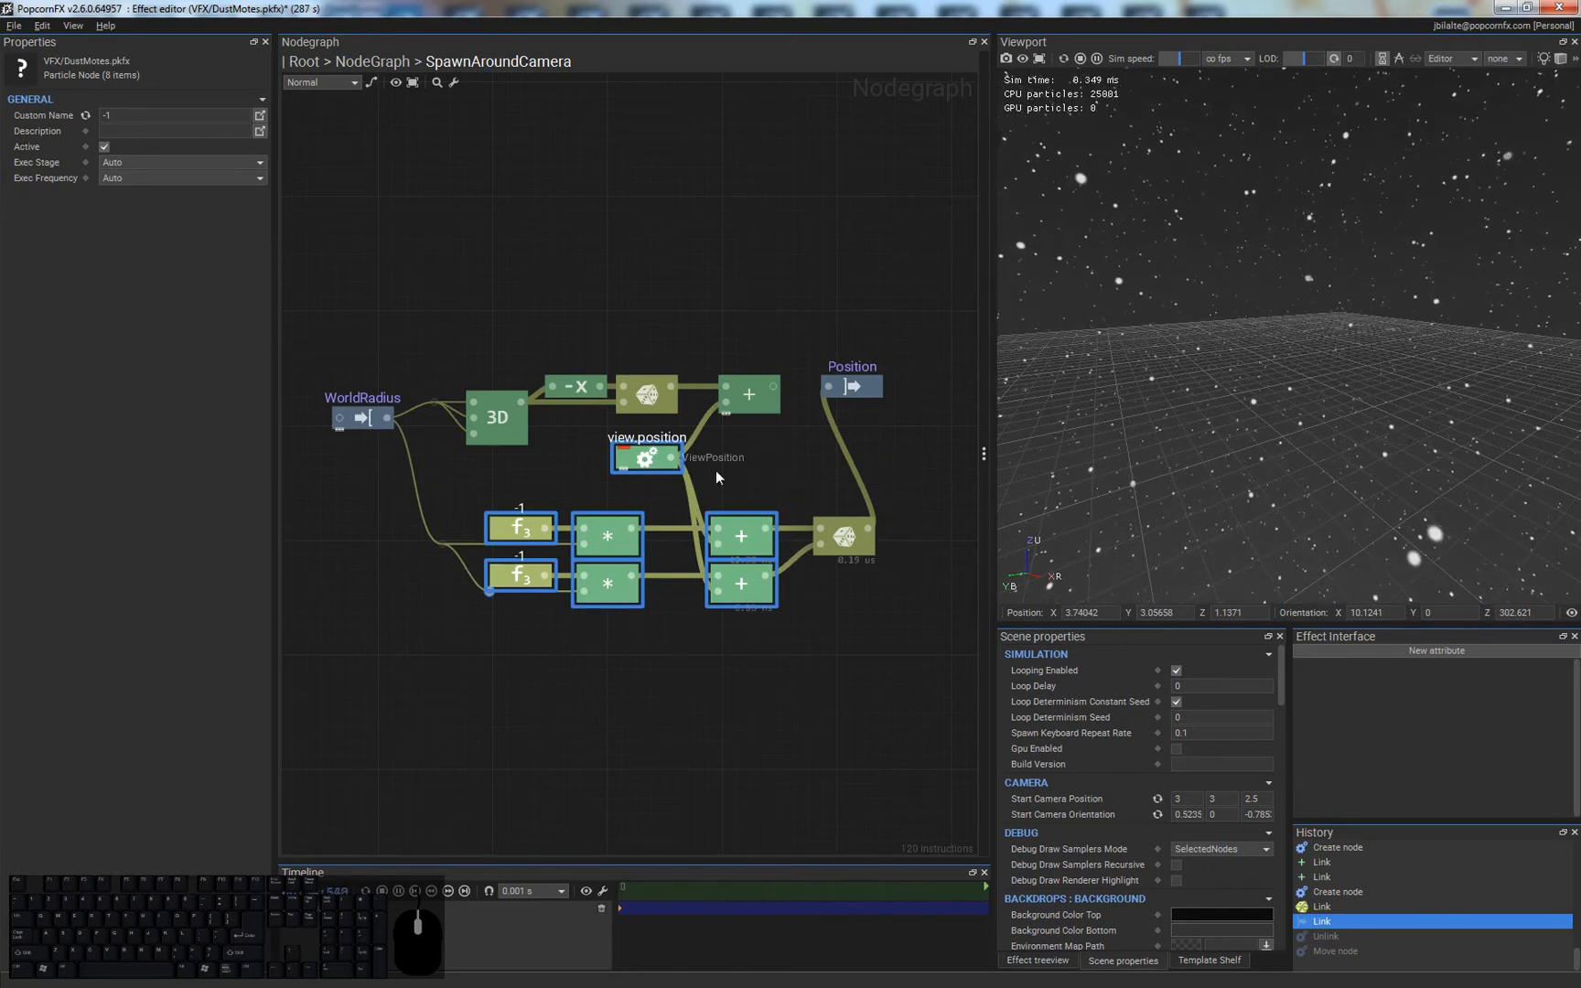
key(ctrl+g)
text(asd)
key(Return)
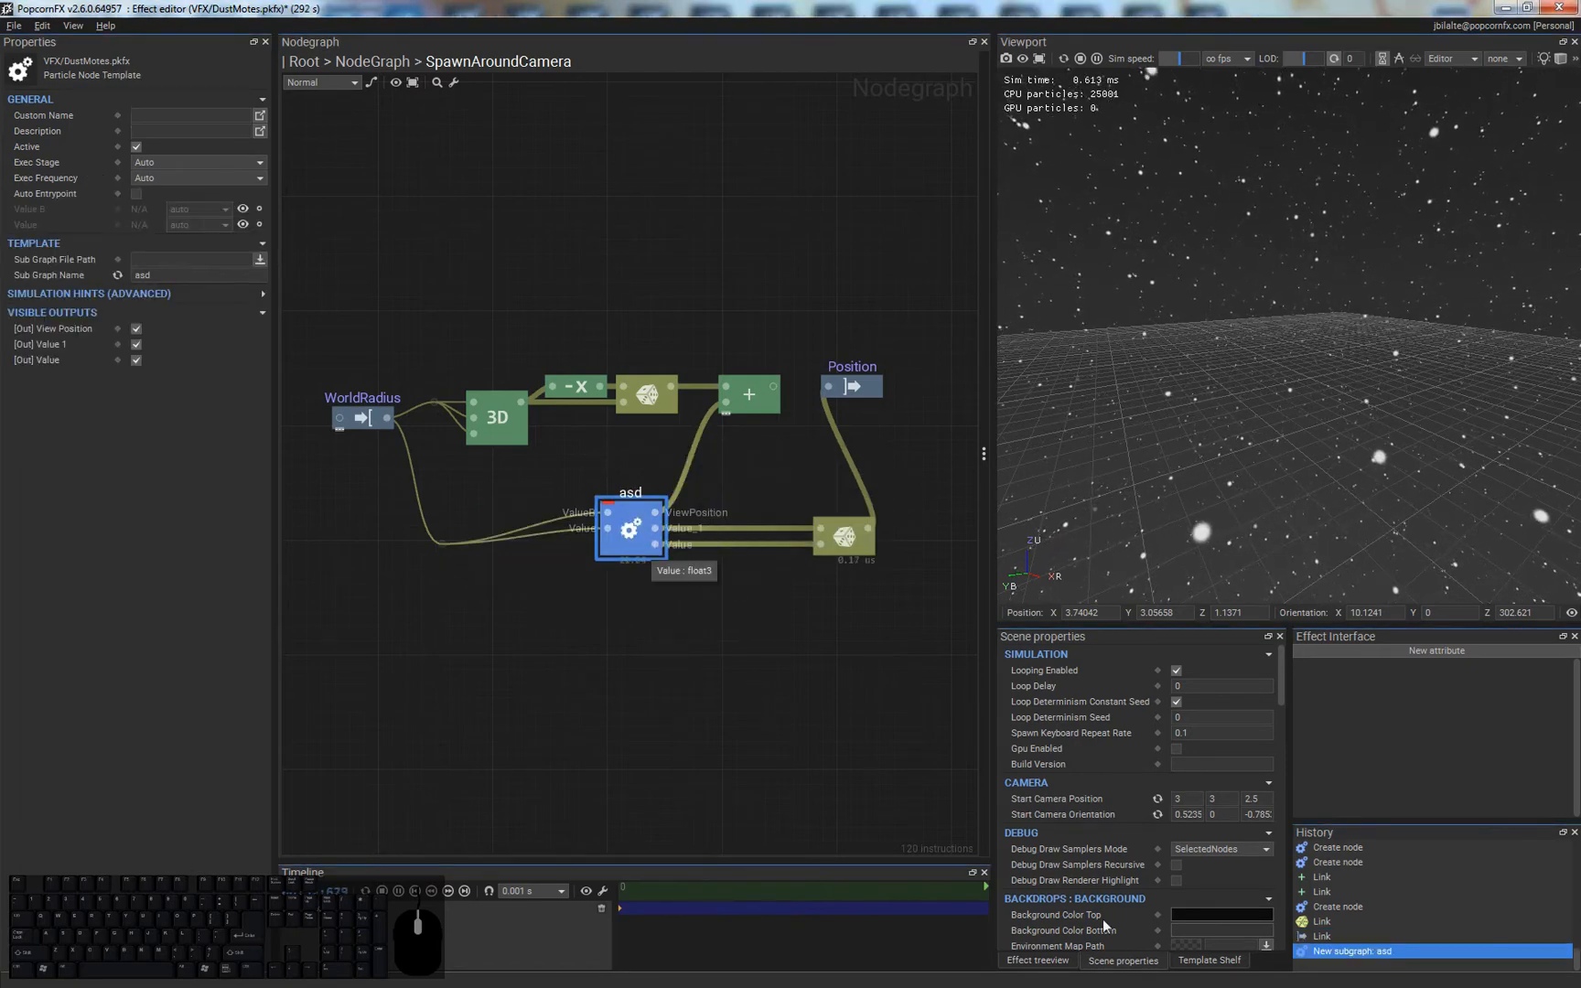
click(1040, 961)
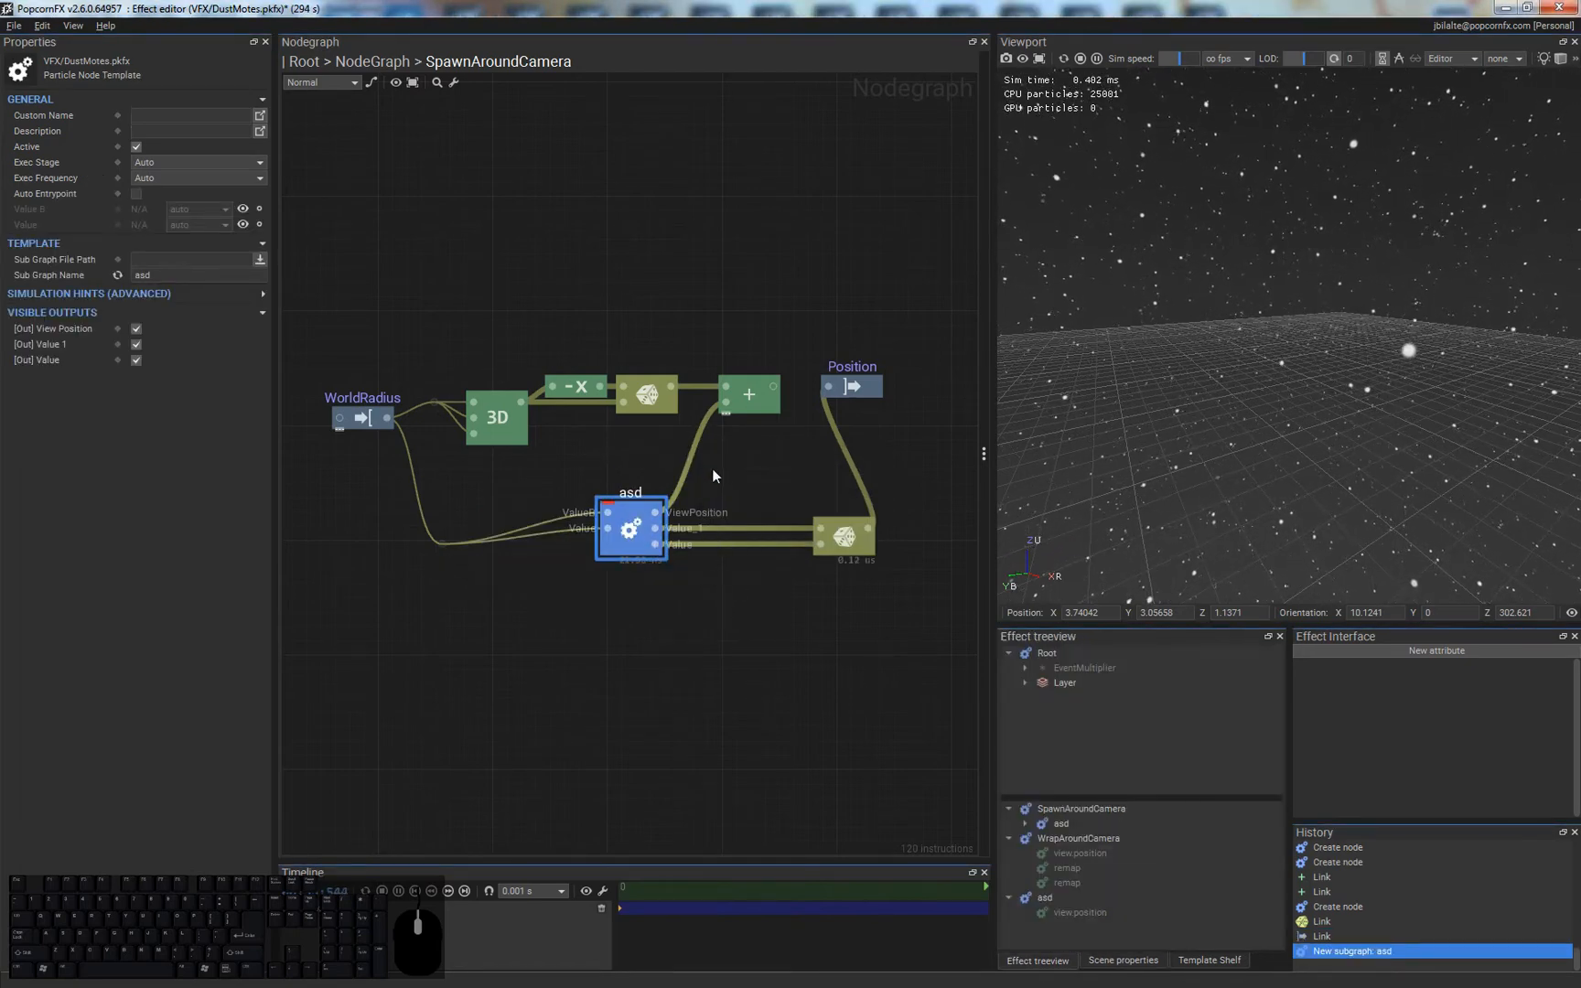
key(ctrl+z)
- Disconnect view.position from the old Add node and group the constant, Mul, new Add, view.position and passthrough nodes as a ViewBoxCoordinates subgraph
drag(504, 457, 779, 655)
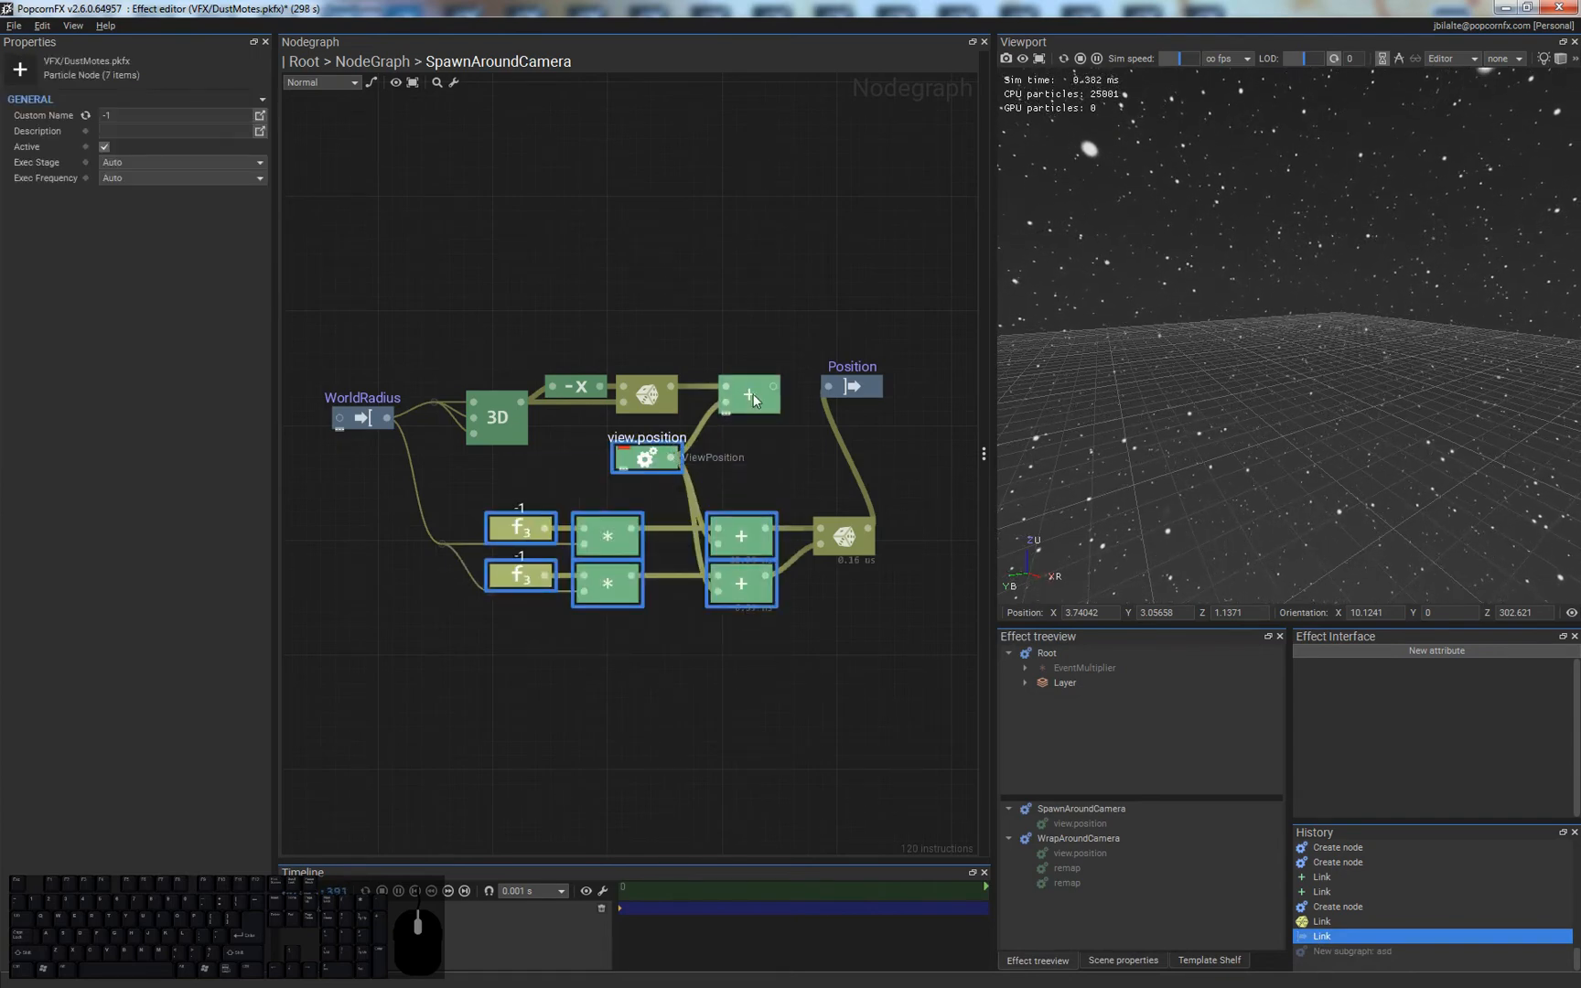
drag(725, 402, 789, 462)
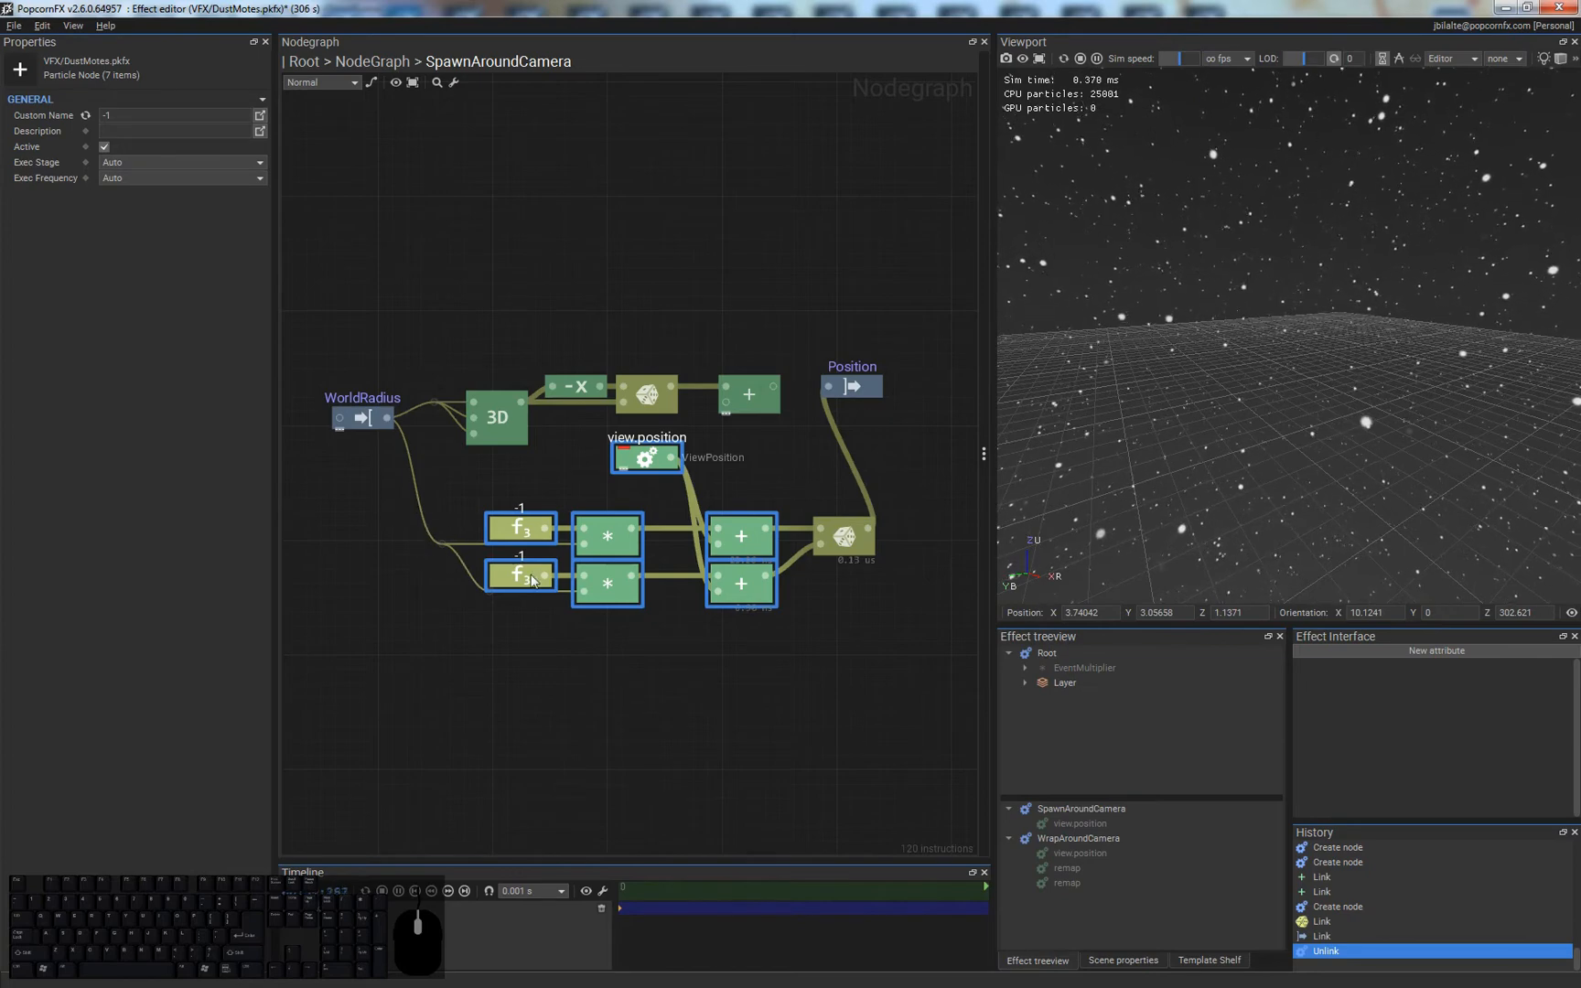
drag(433, 502, 468, 537)
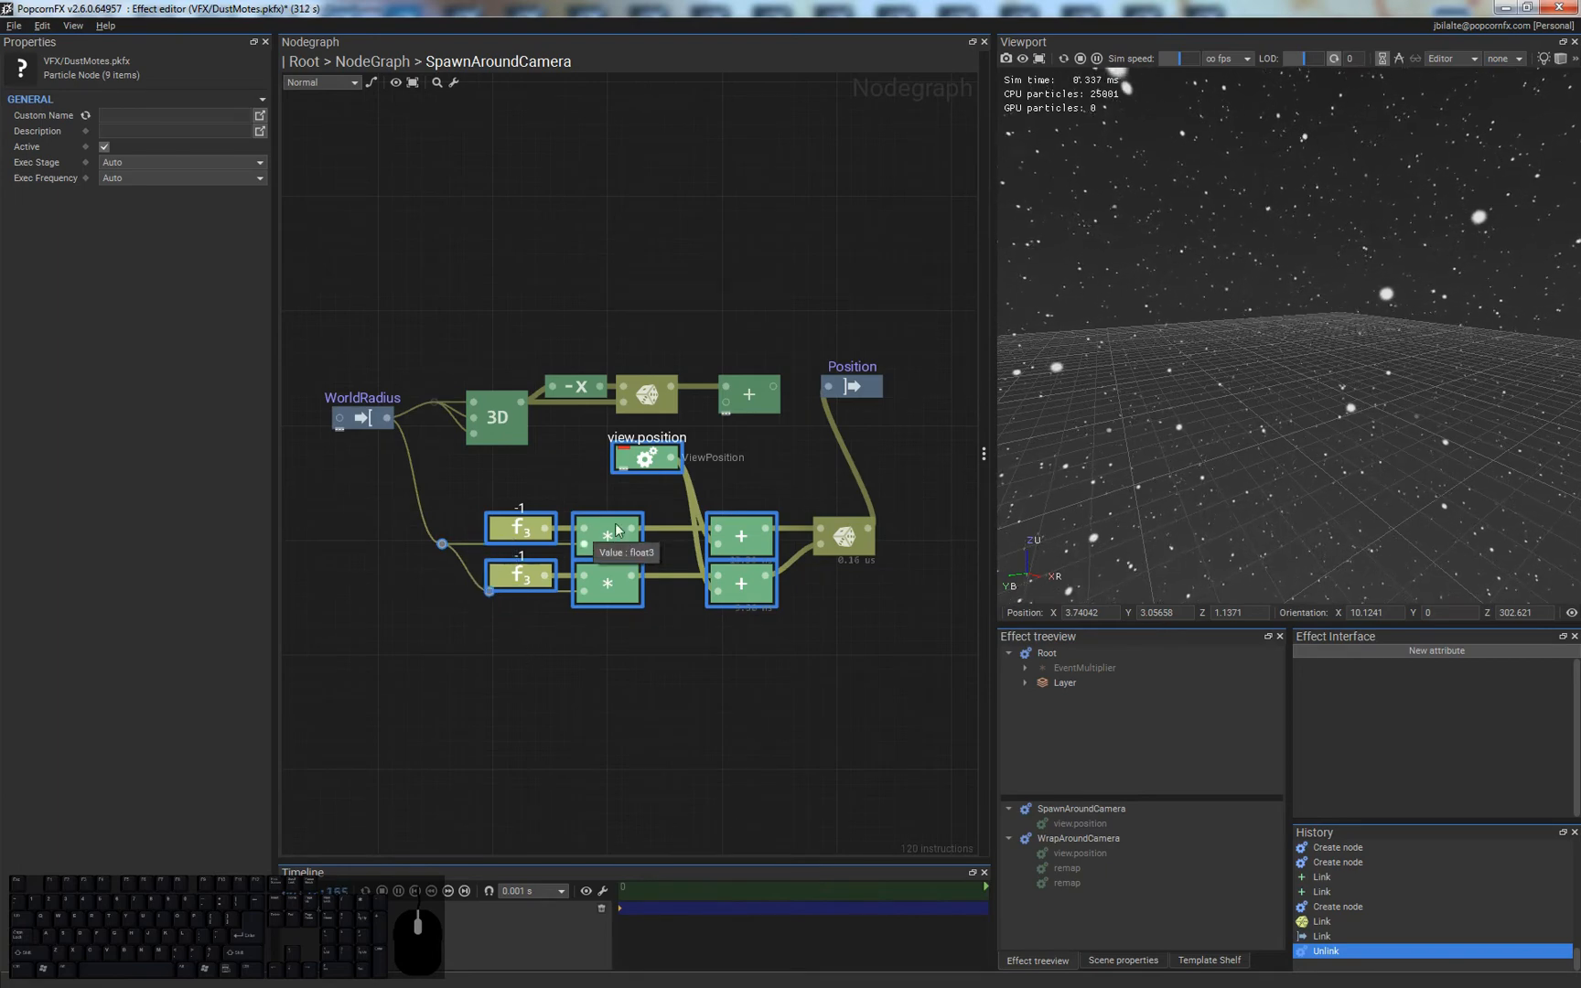
key(ctrl+g)
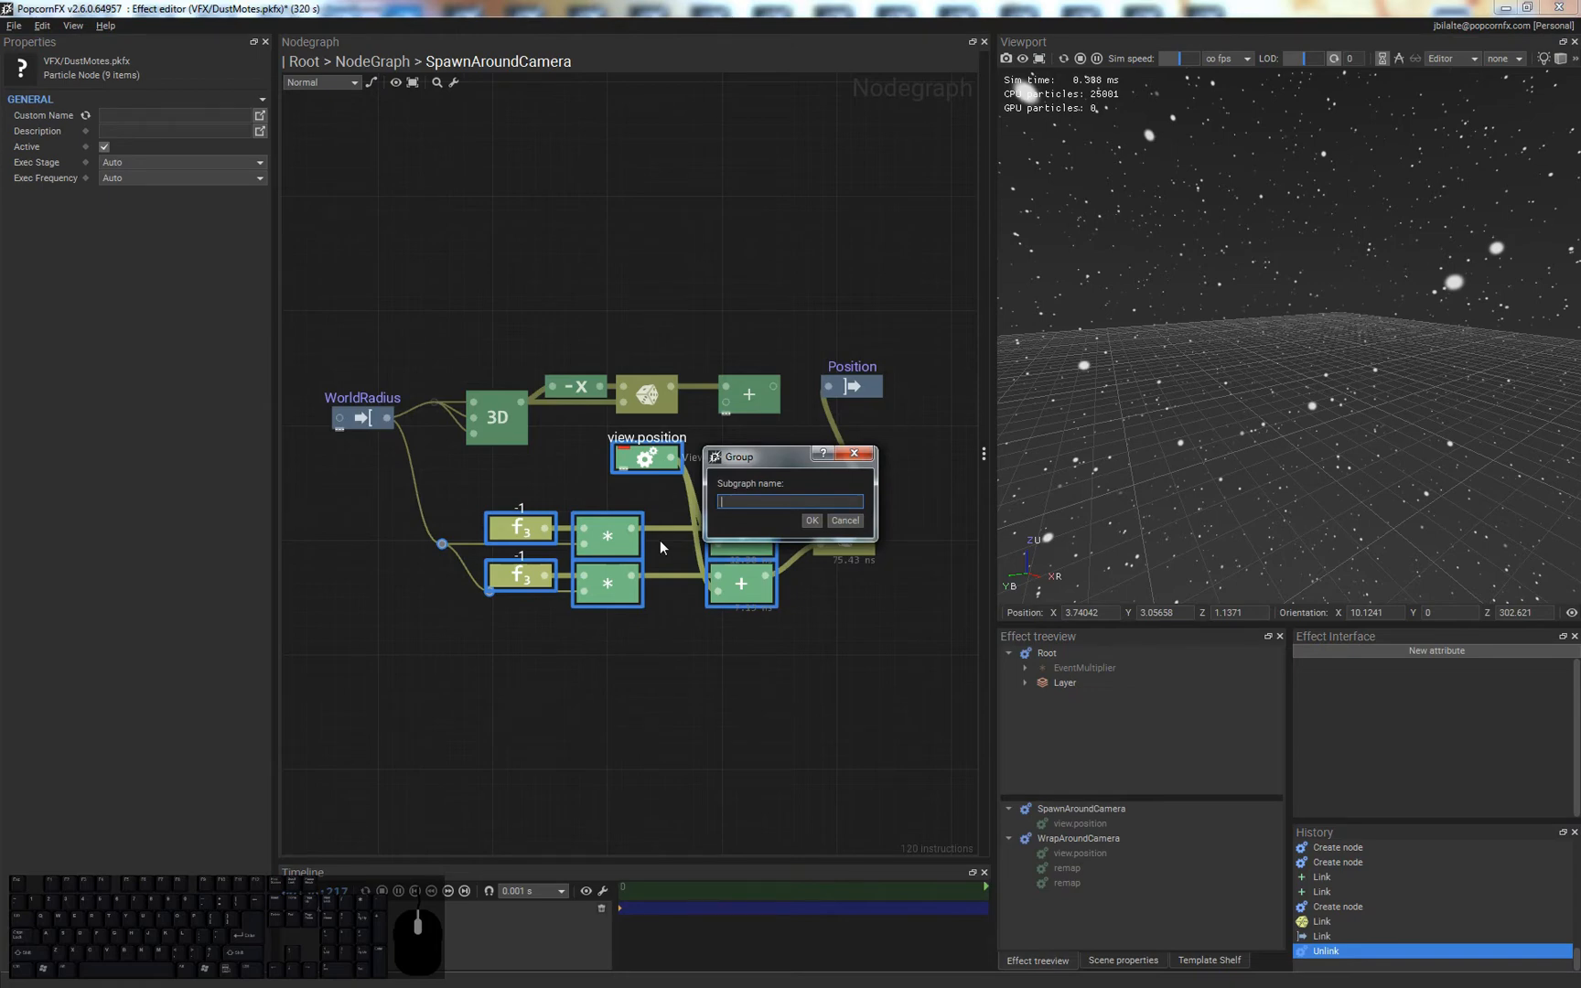
text(View)
text(Boz)
text(Coordinates)
key(Return)
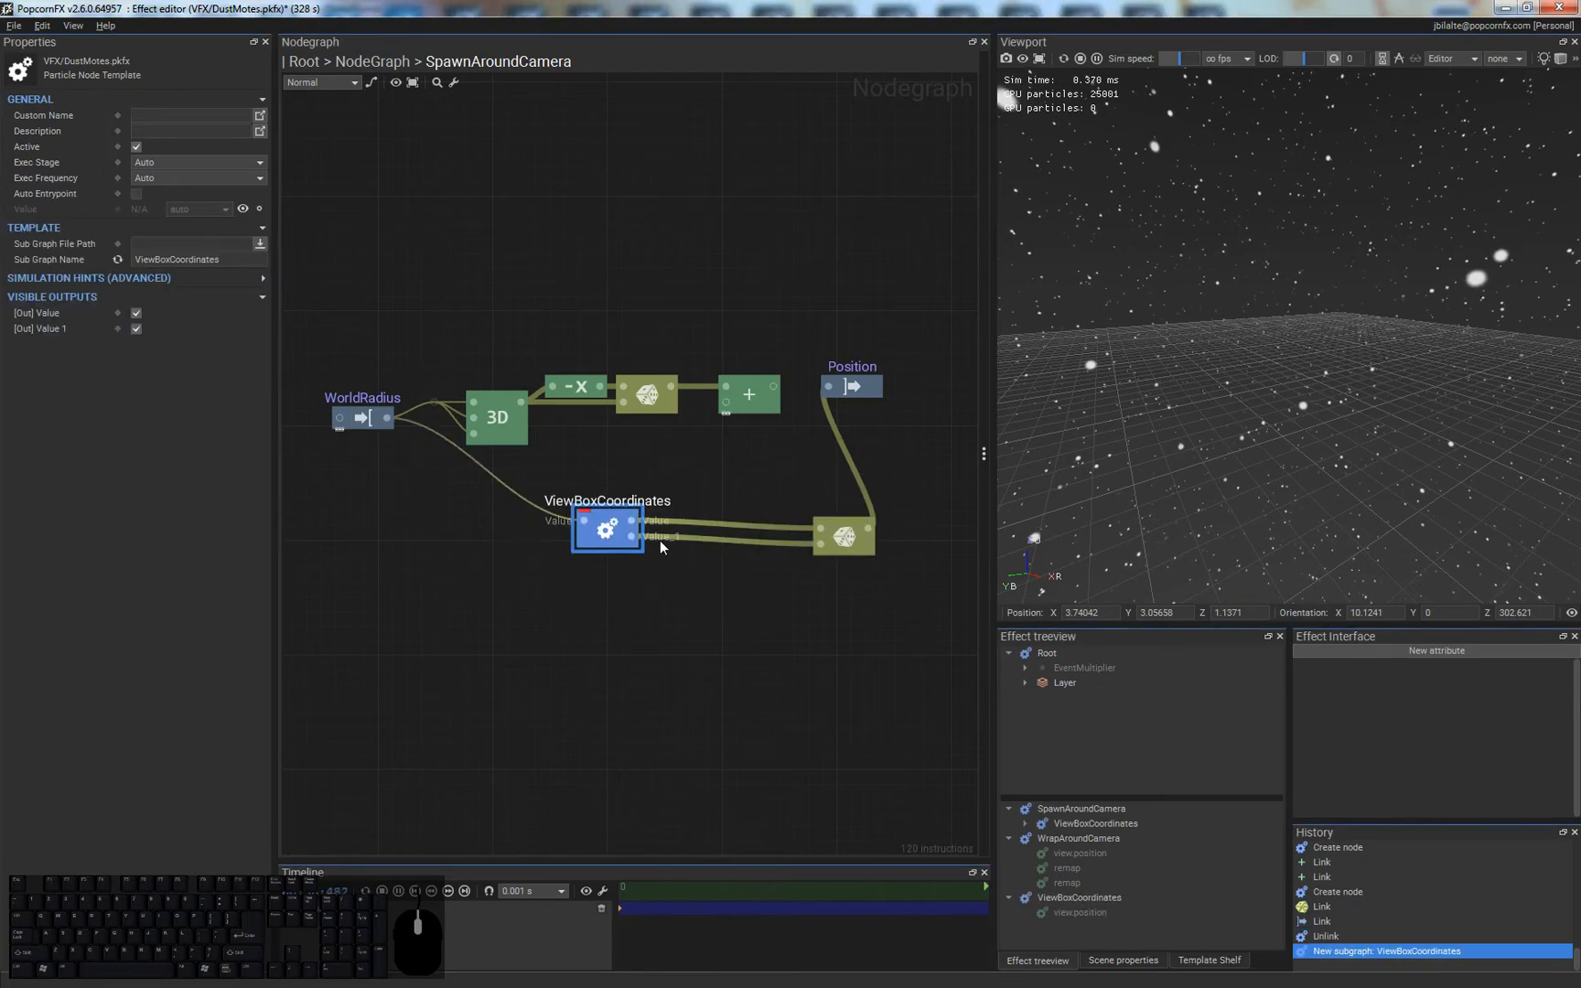
- Delete the unused 3D, negate, Rand and Add nodes of the old spawn chain in SpawnAroundCamera
drag(611, 540, 640, 544)
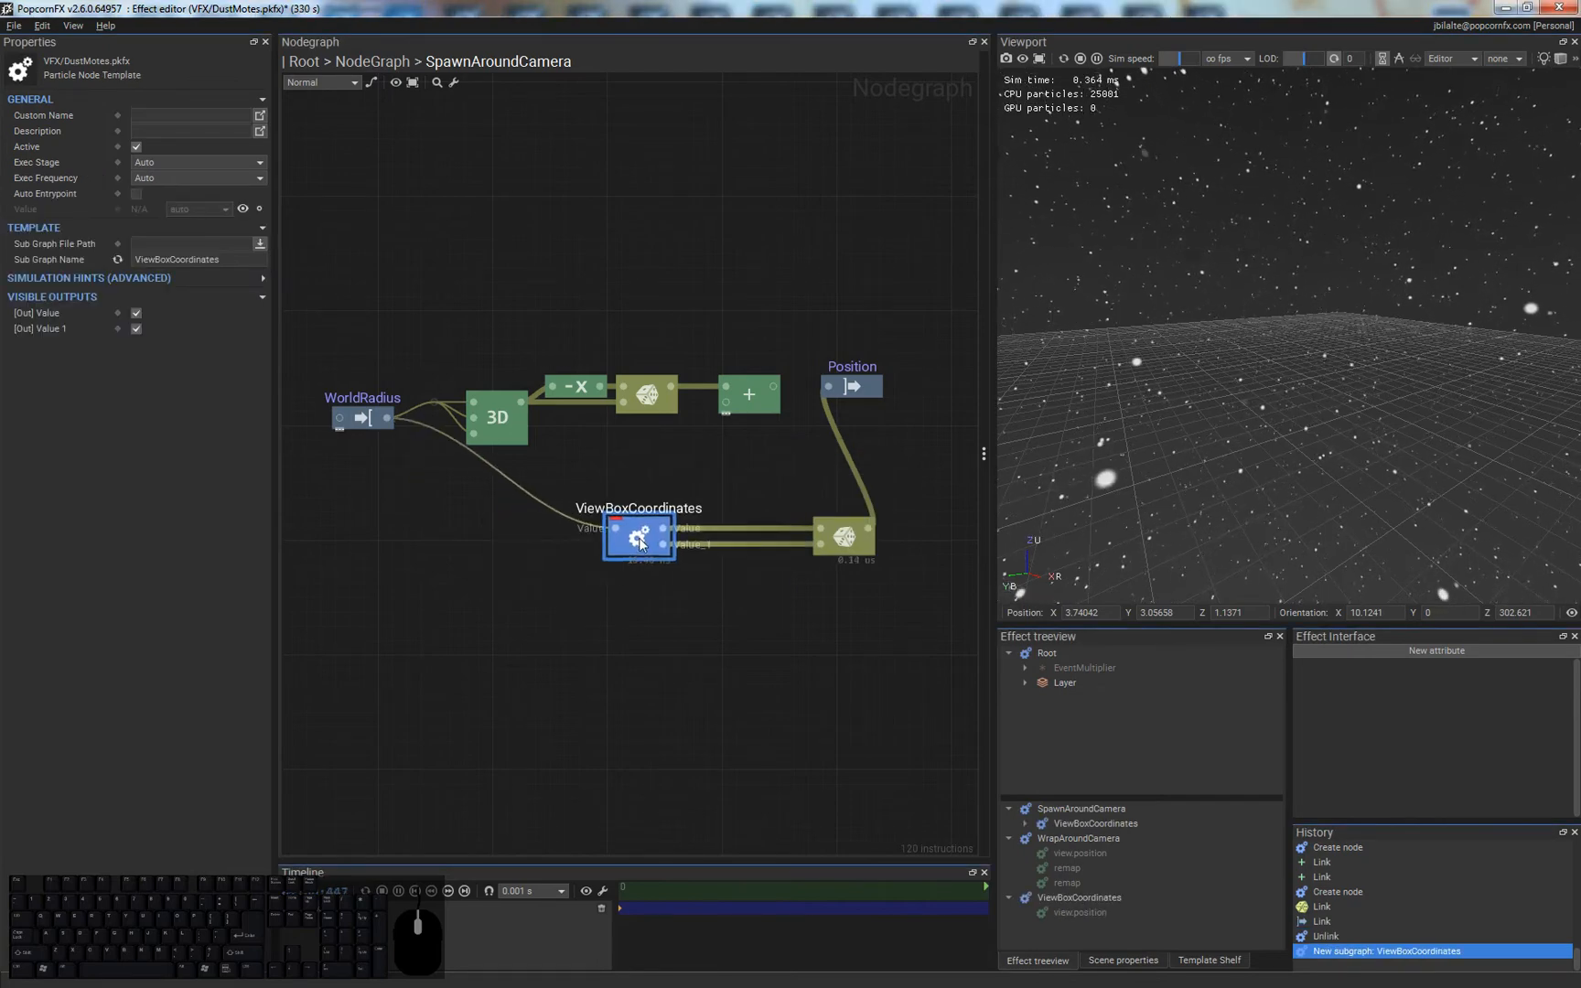
click(542, 342)
drag(425, 296, 774, 448)
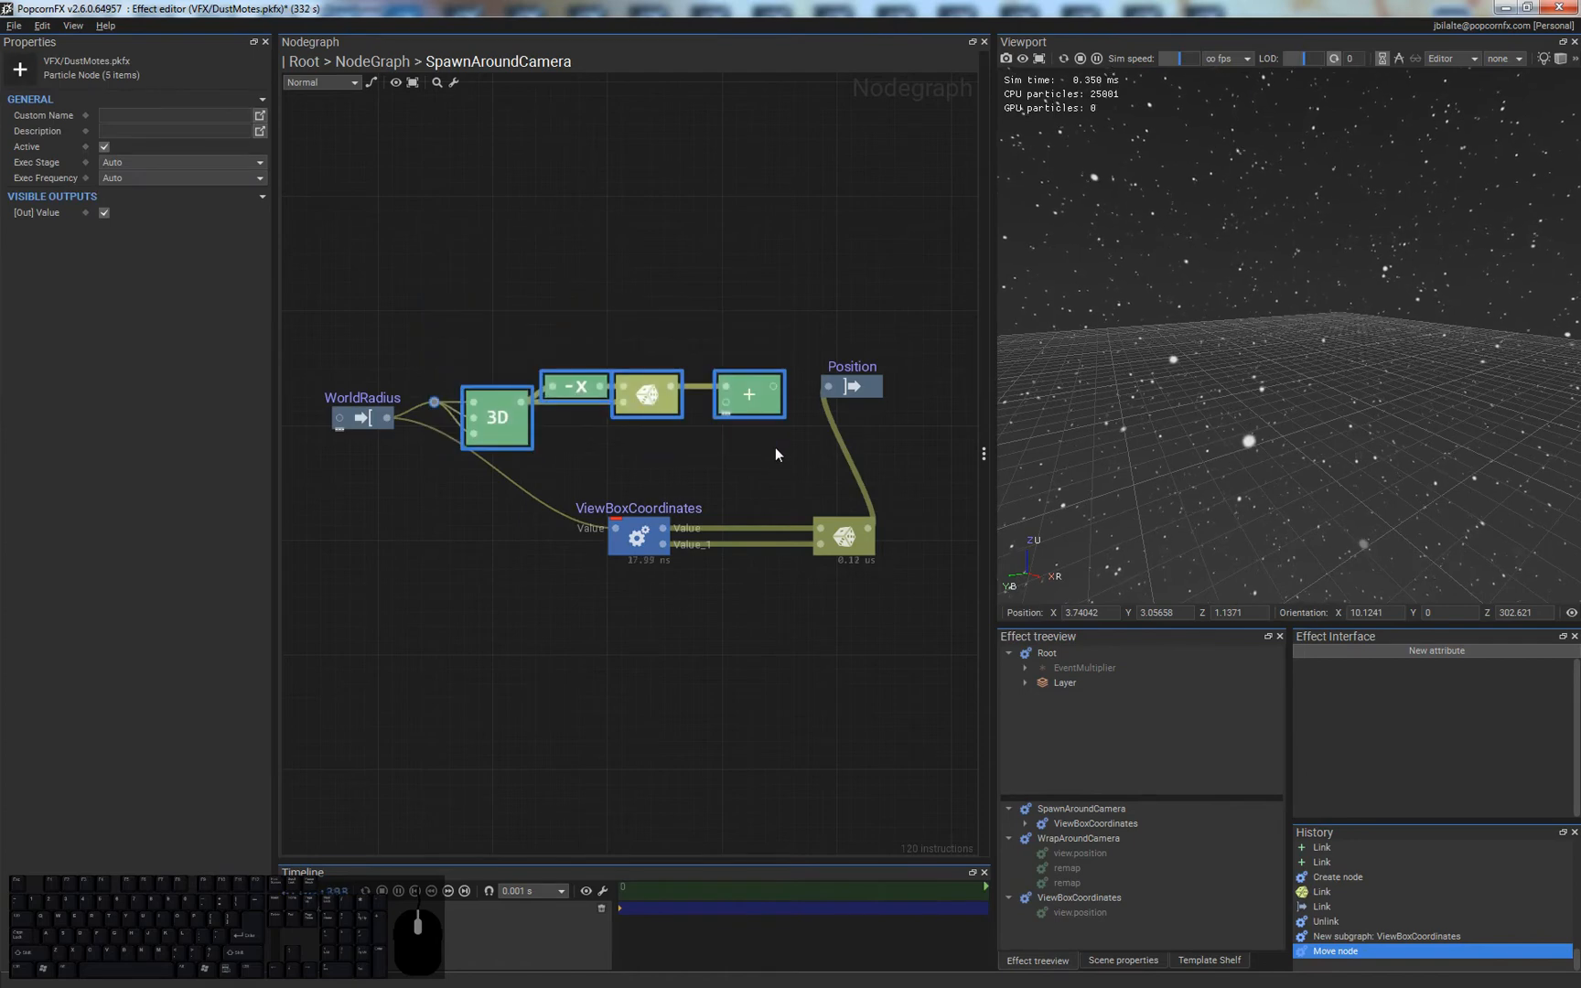
key(Delete)
- Line up the ViewBoxCoordinates, Rand and Position nodes in a row after WorldRadius
drag(638, 535, 505, 425)
drag(841, 540, 659, 431)
drag(846, 388, 815, 420)
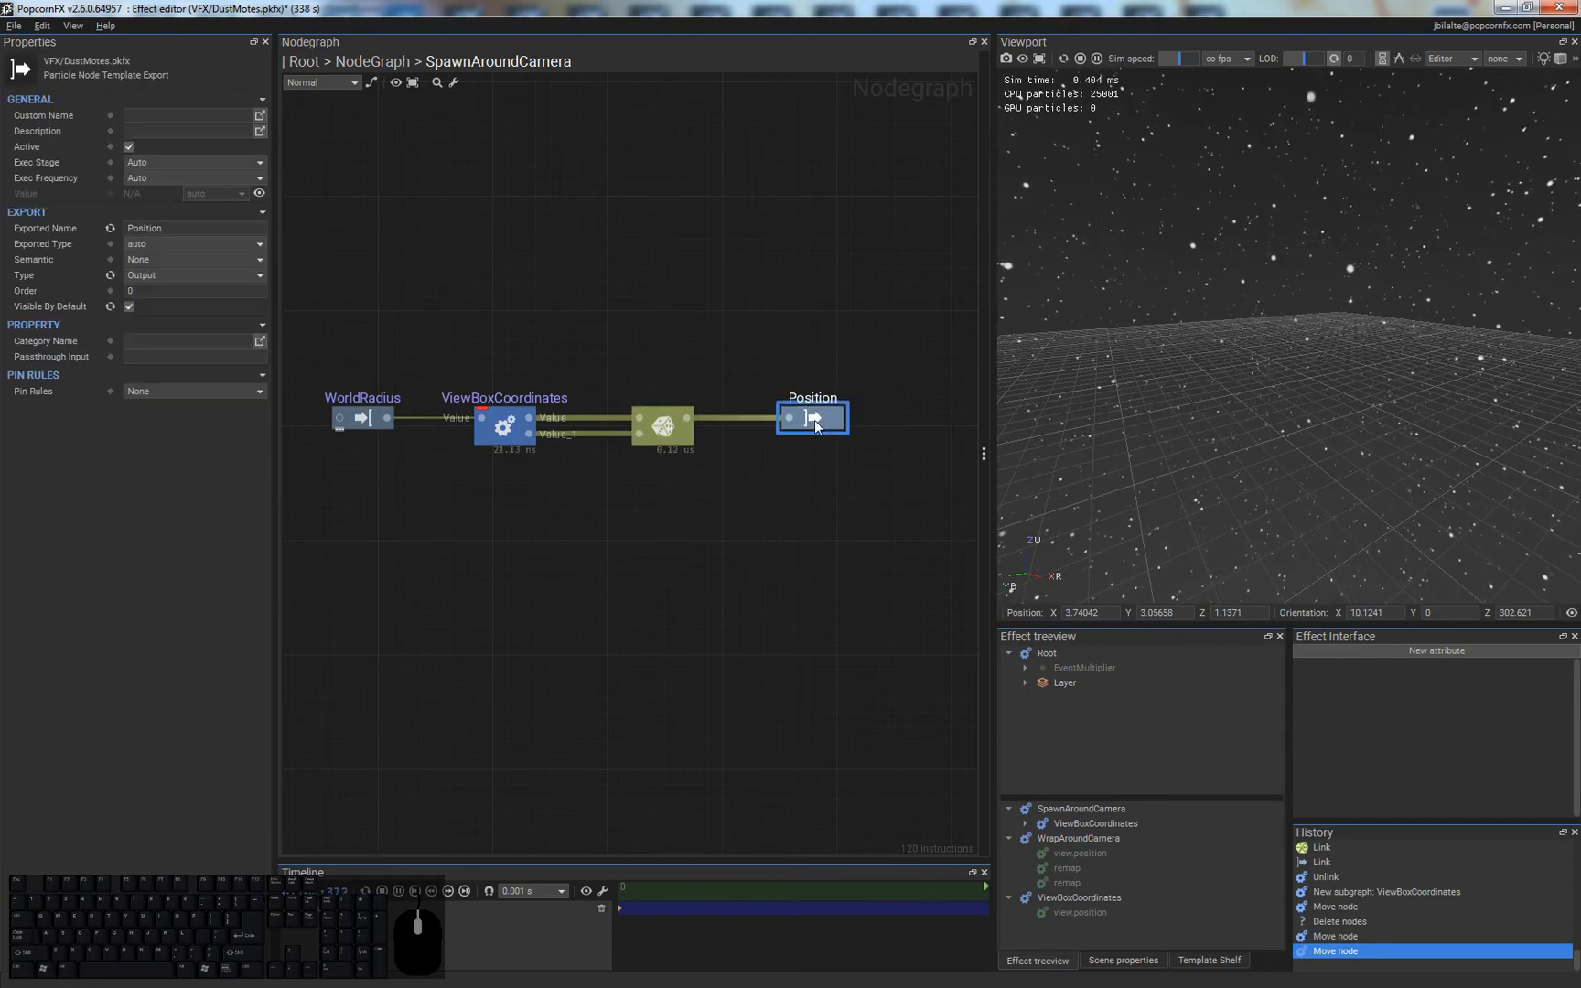
click(536, 463)
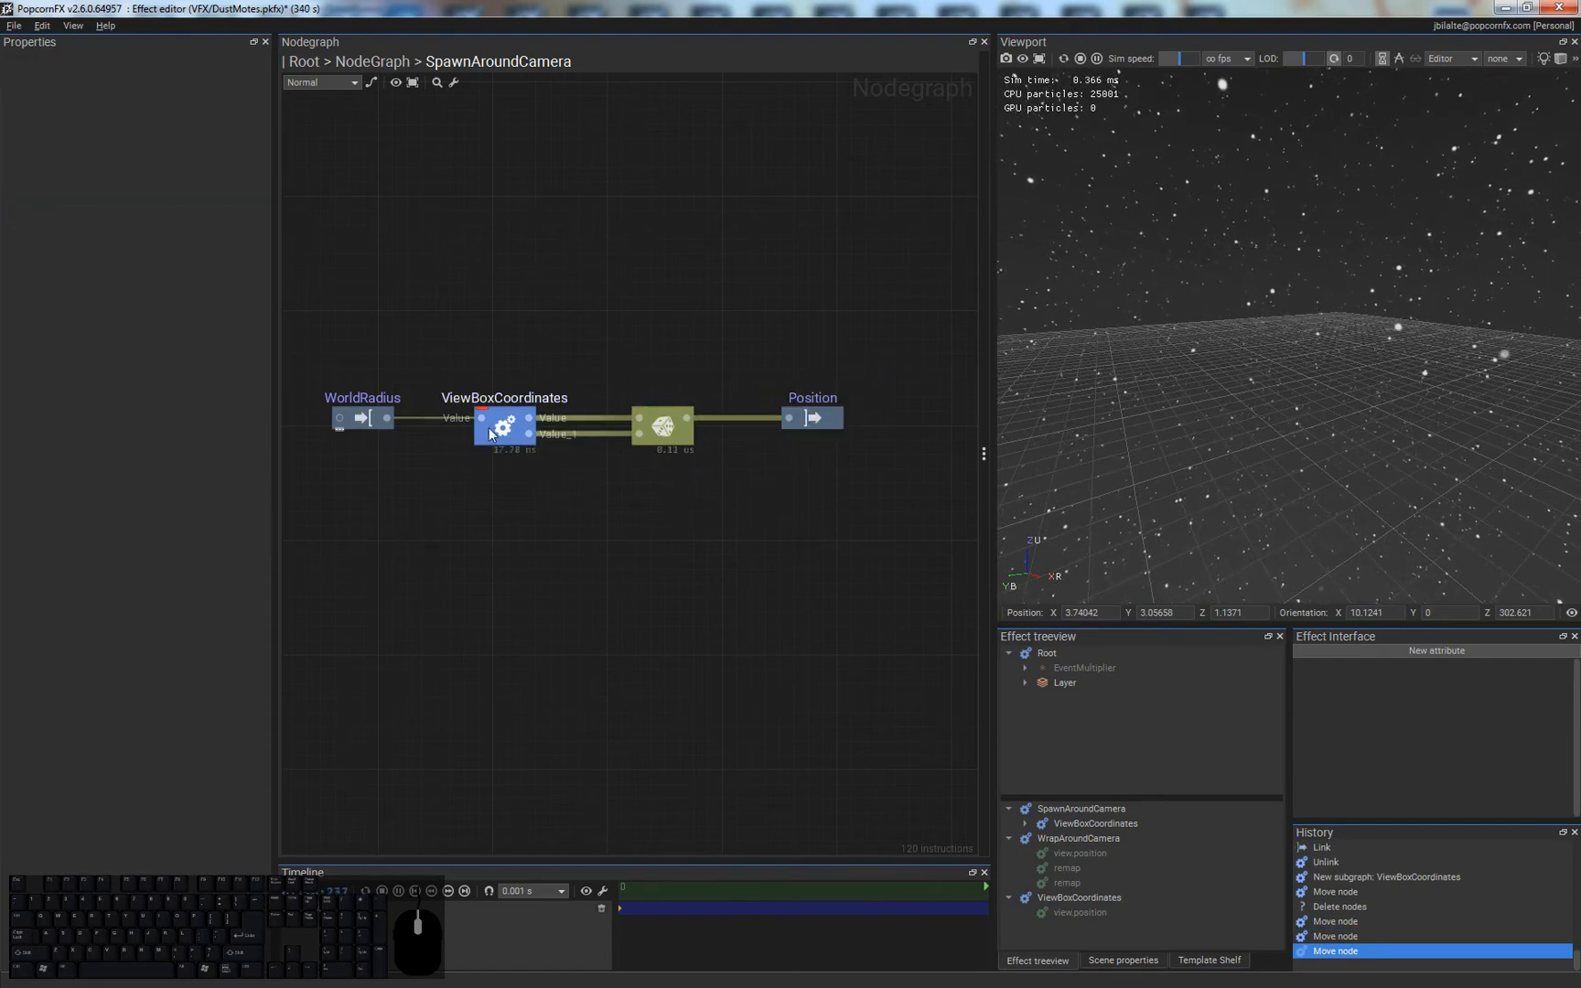
- Open the ViewBoxCoordinates subgraph and rename its Value input to WorldRadius
double_click(505, 423)
click(400, 480)
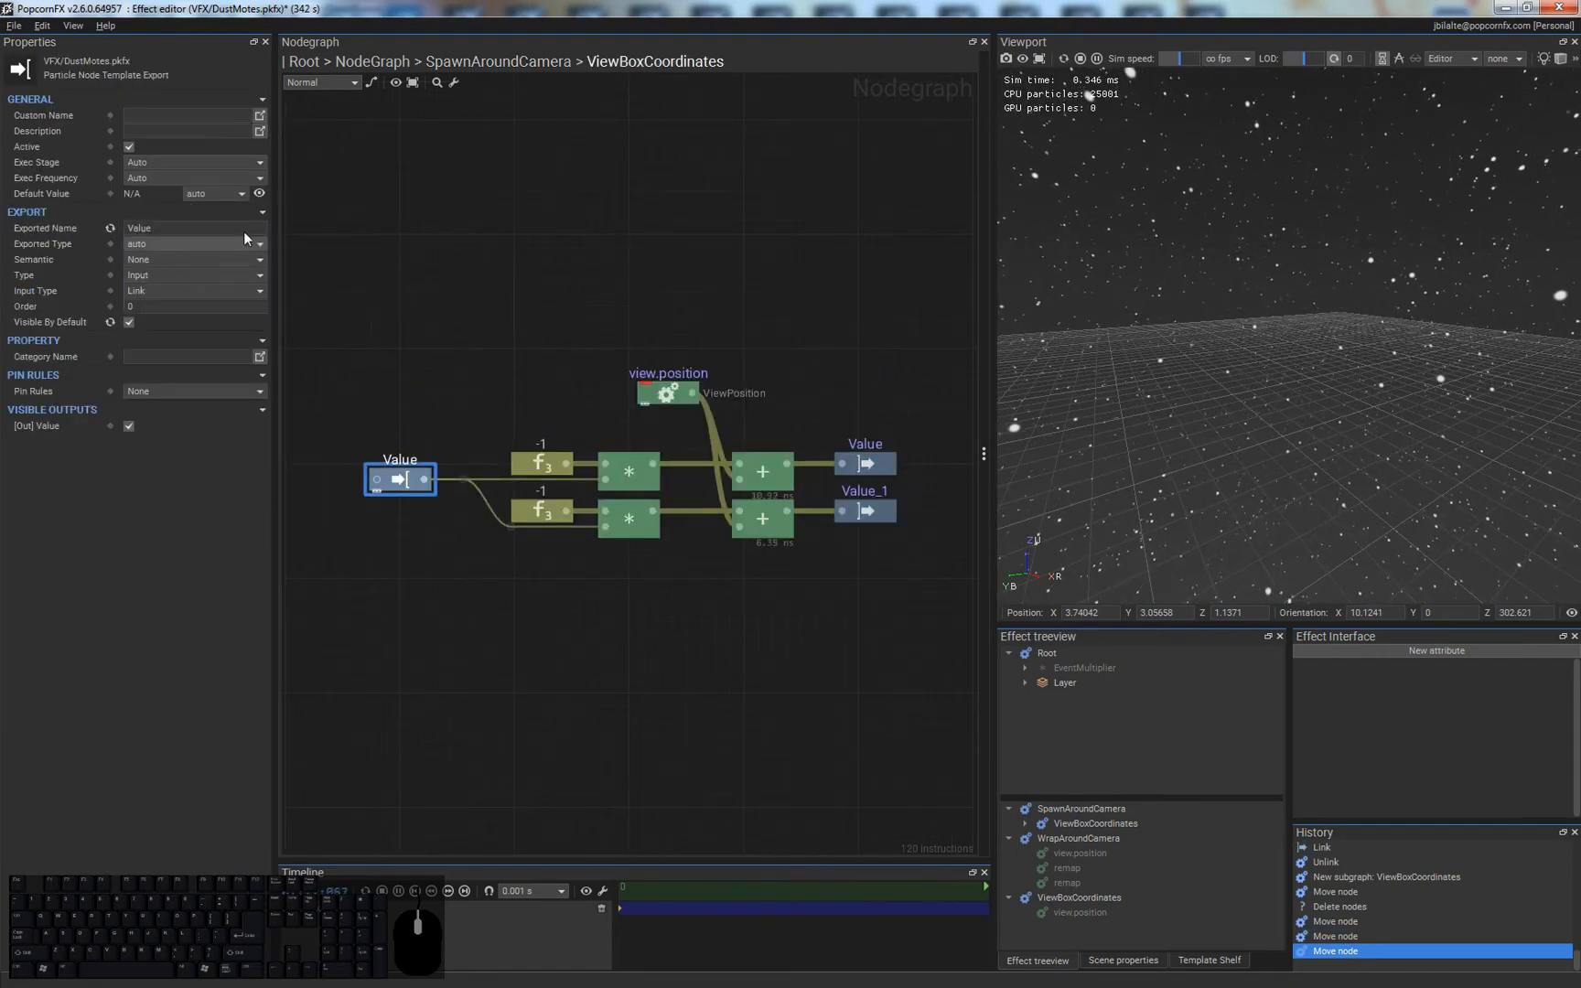
click(181, 228)
text(WorldRa)
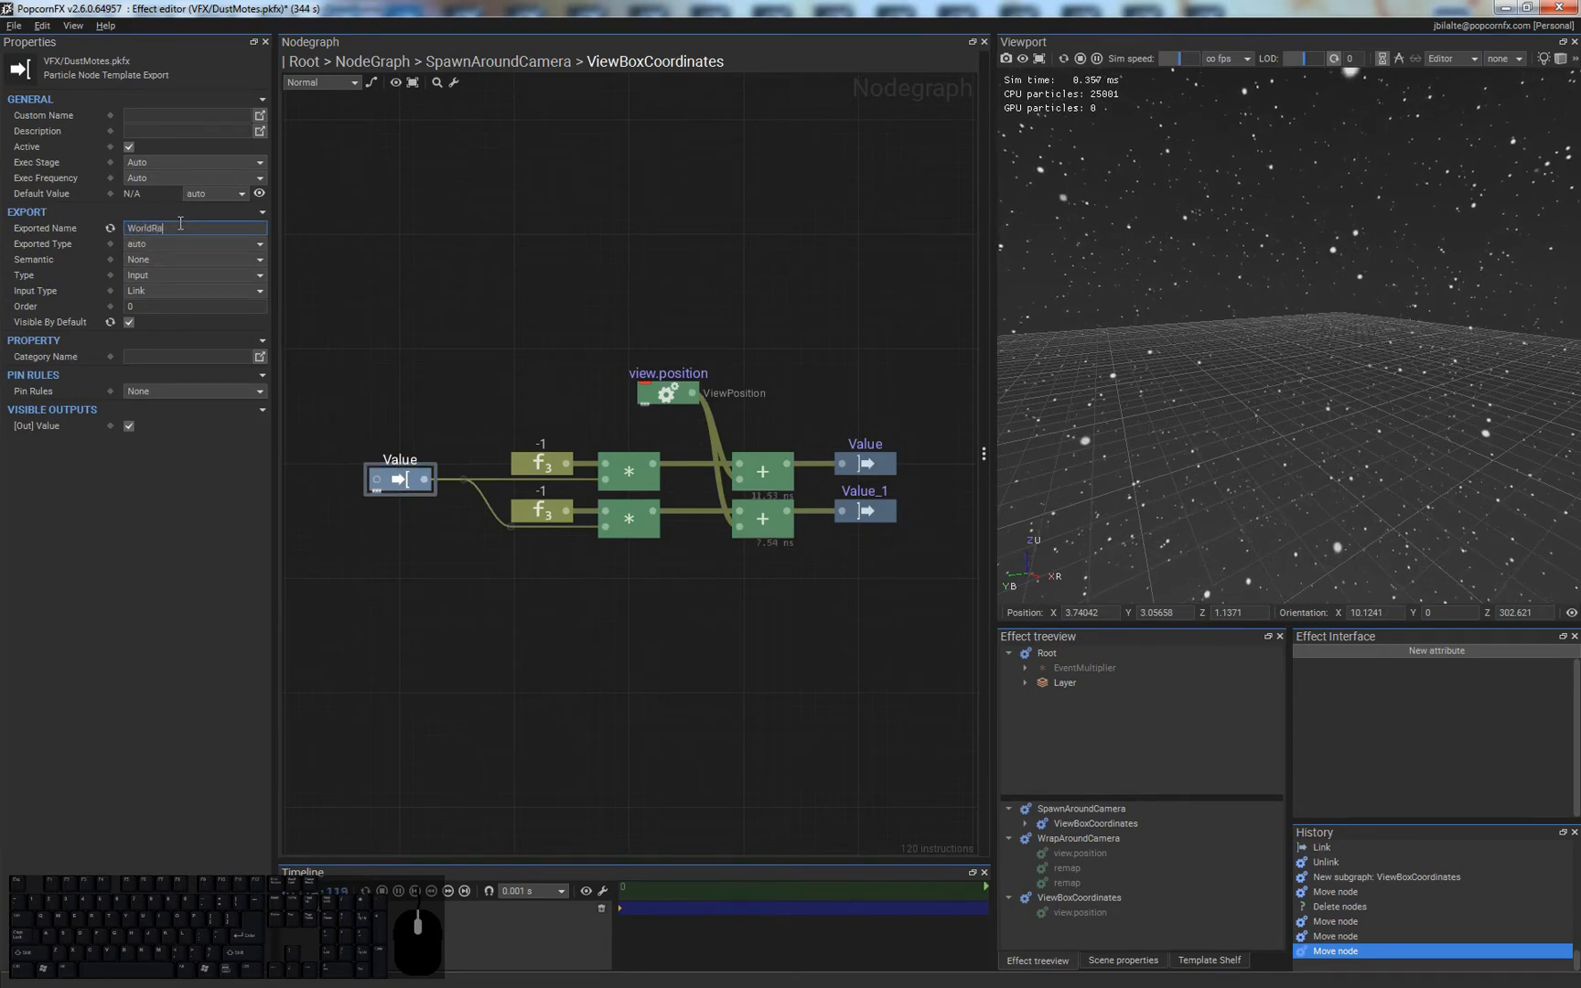
text(dius)
key(Return)
- Rename the Value output of ViewBoxCoordinates to BoxMin
drag(825, 411, 892, 462)
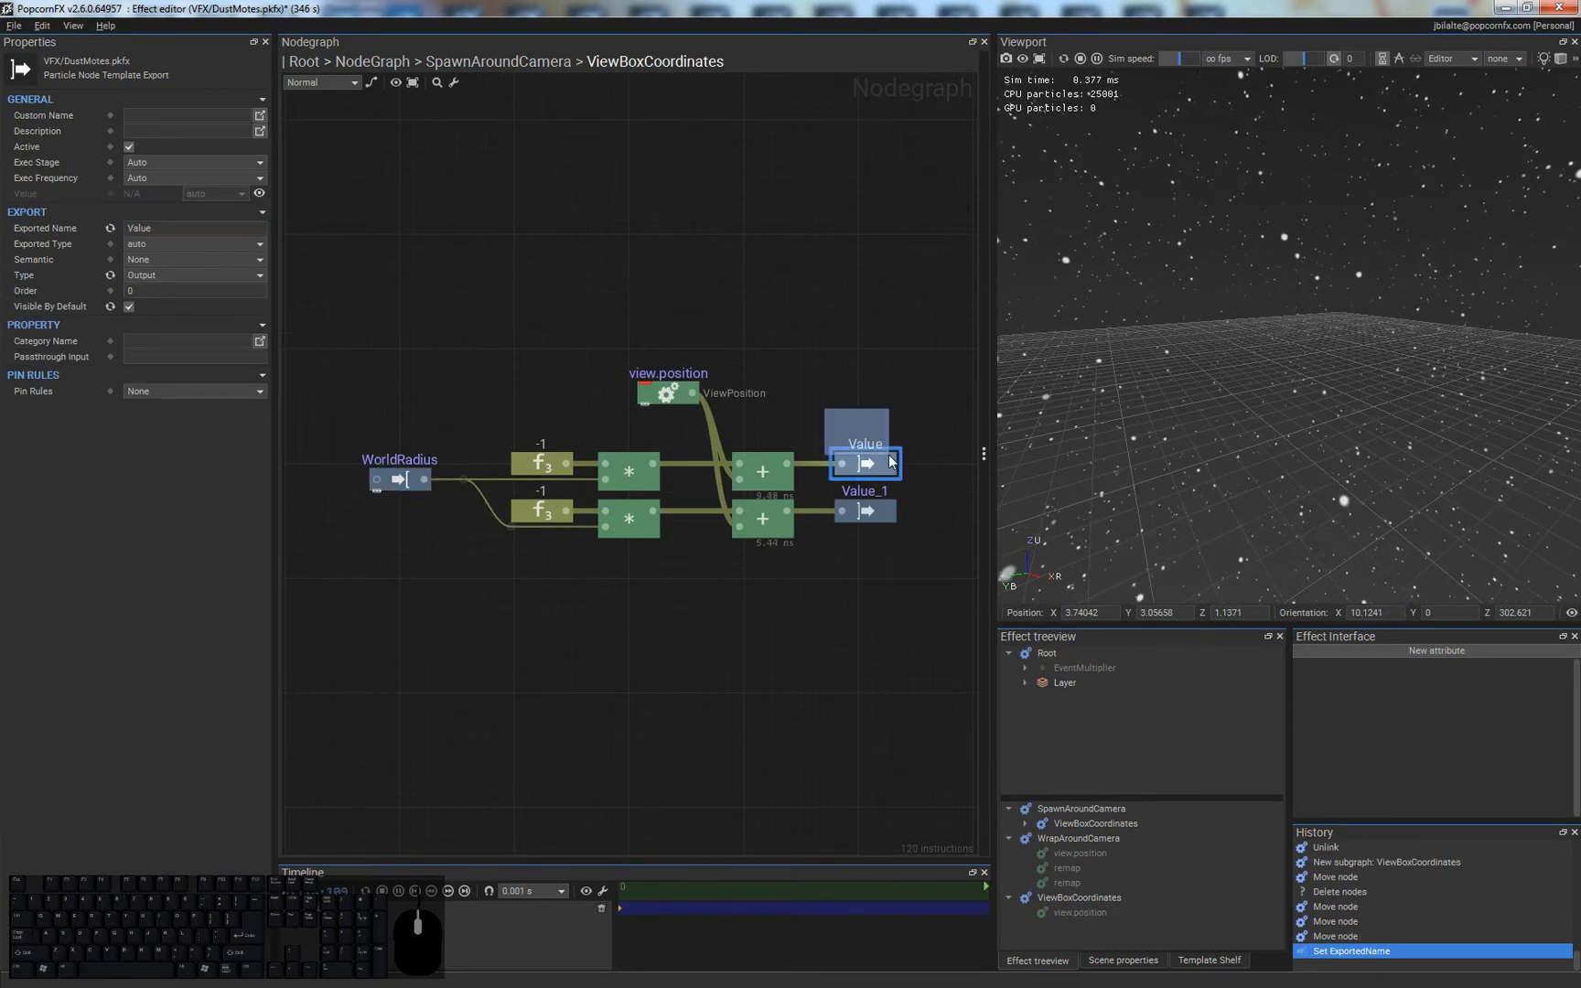
click(176, 228)
text(BoxMi)
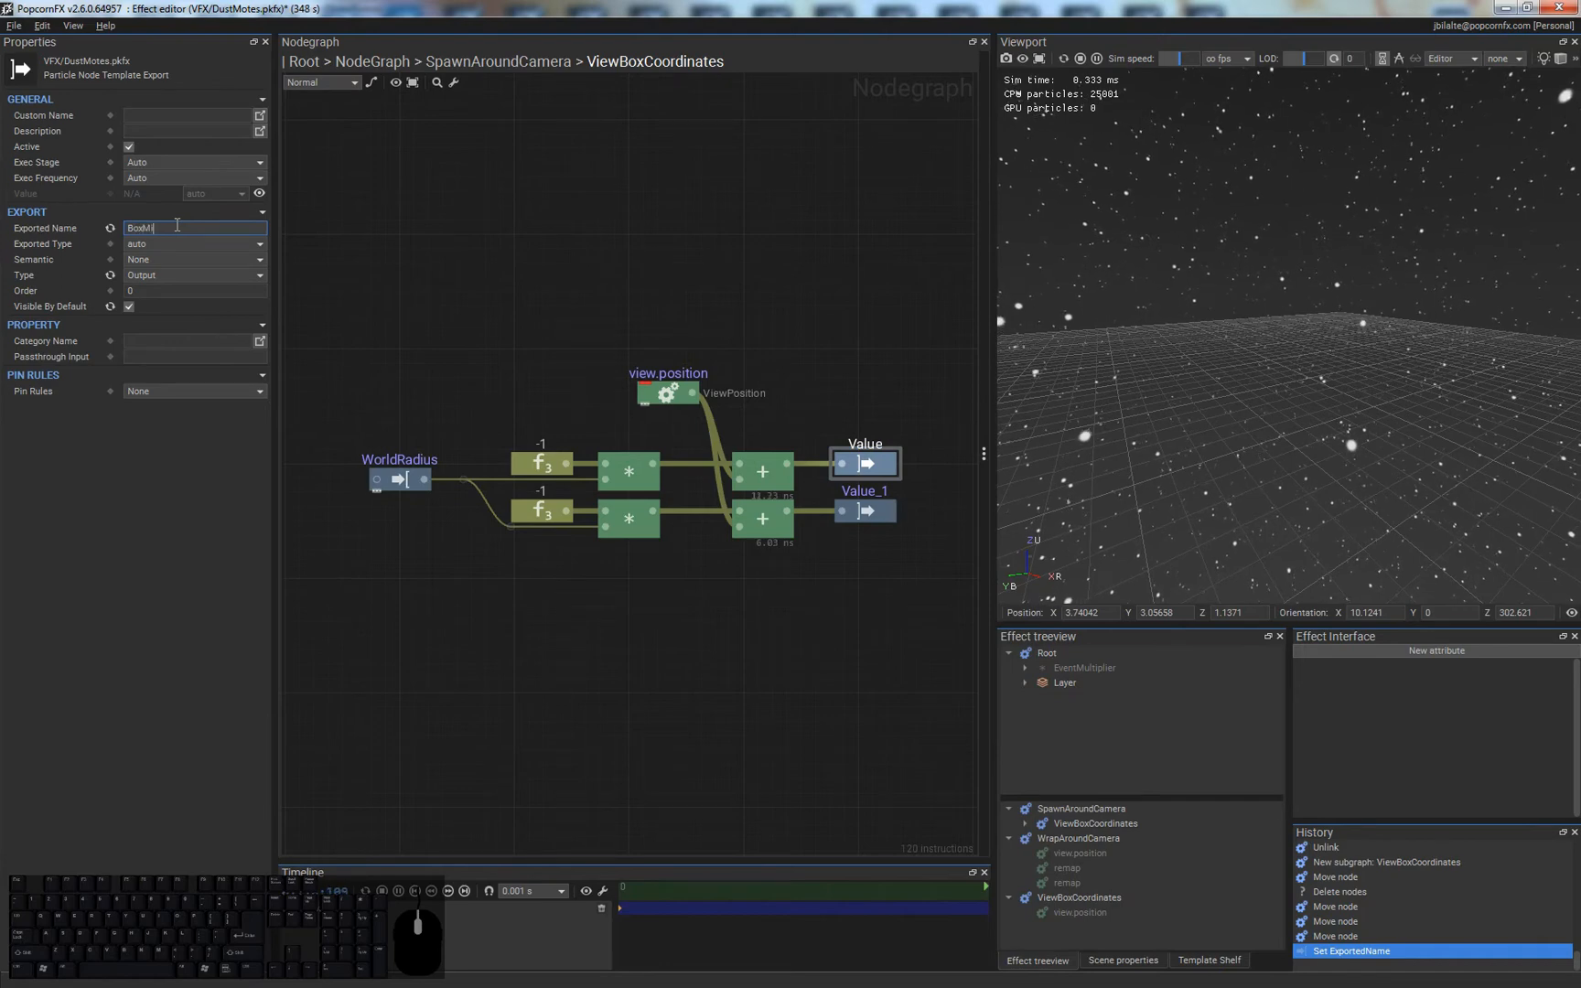
text(n)
key(Return)
- Rename the Value_1 output of ViewBoxCoordinates to BoxMax
drag(913, 538, 863, 488)
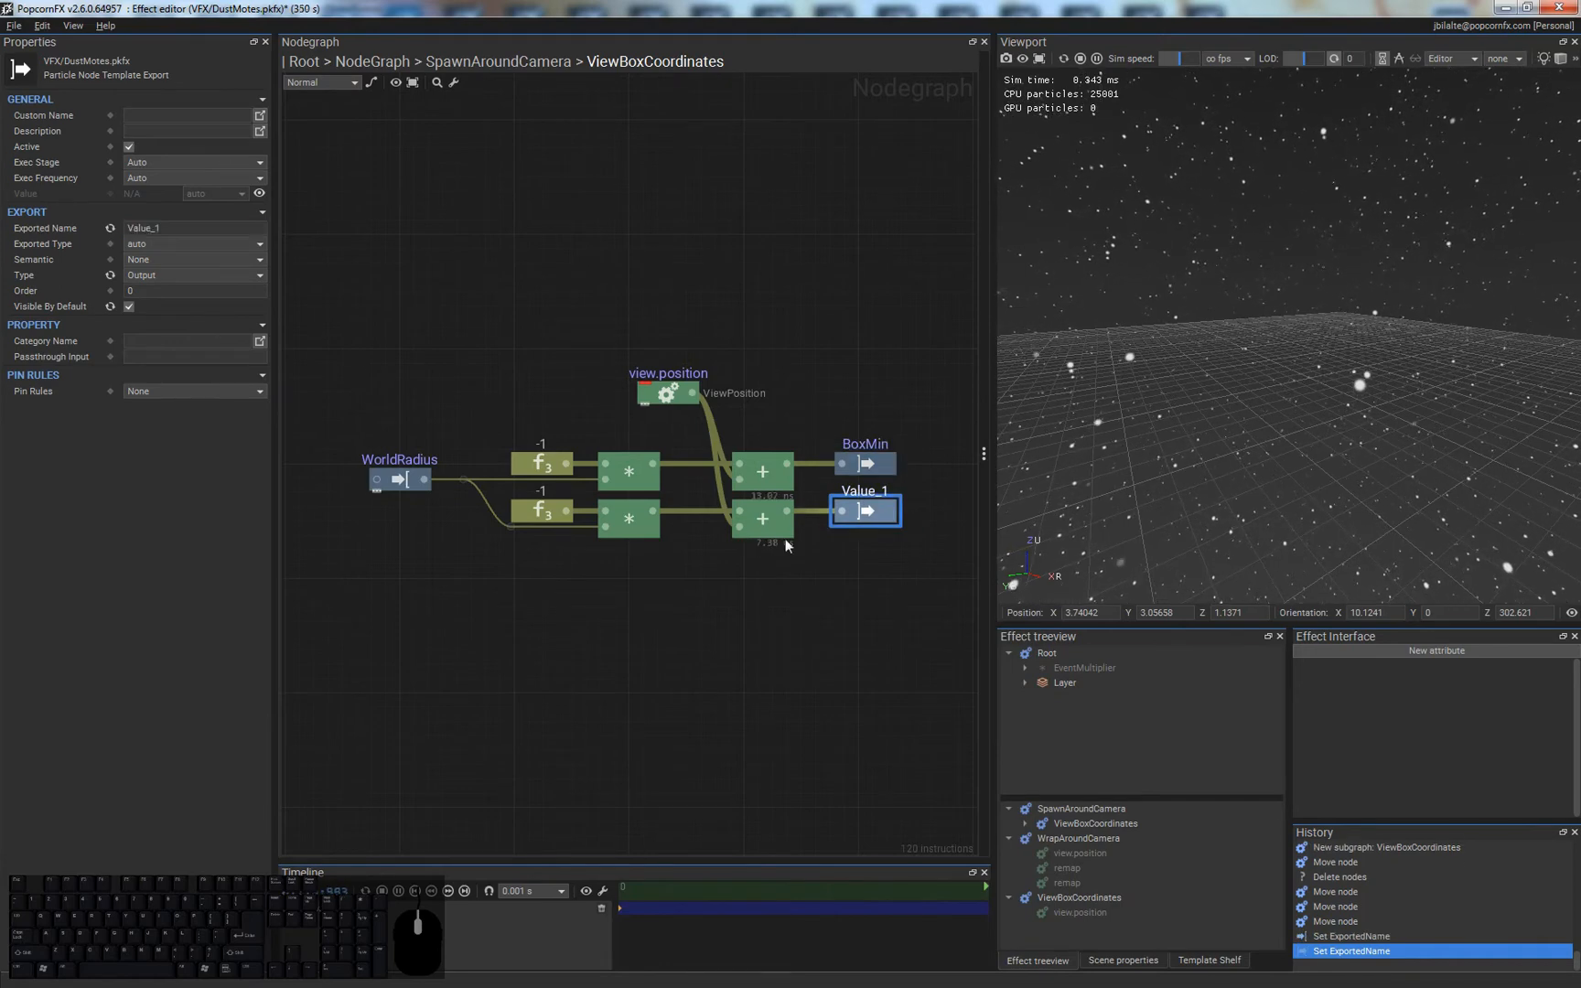
click(215, 227)
text(BoxM)
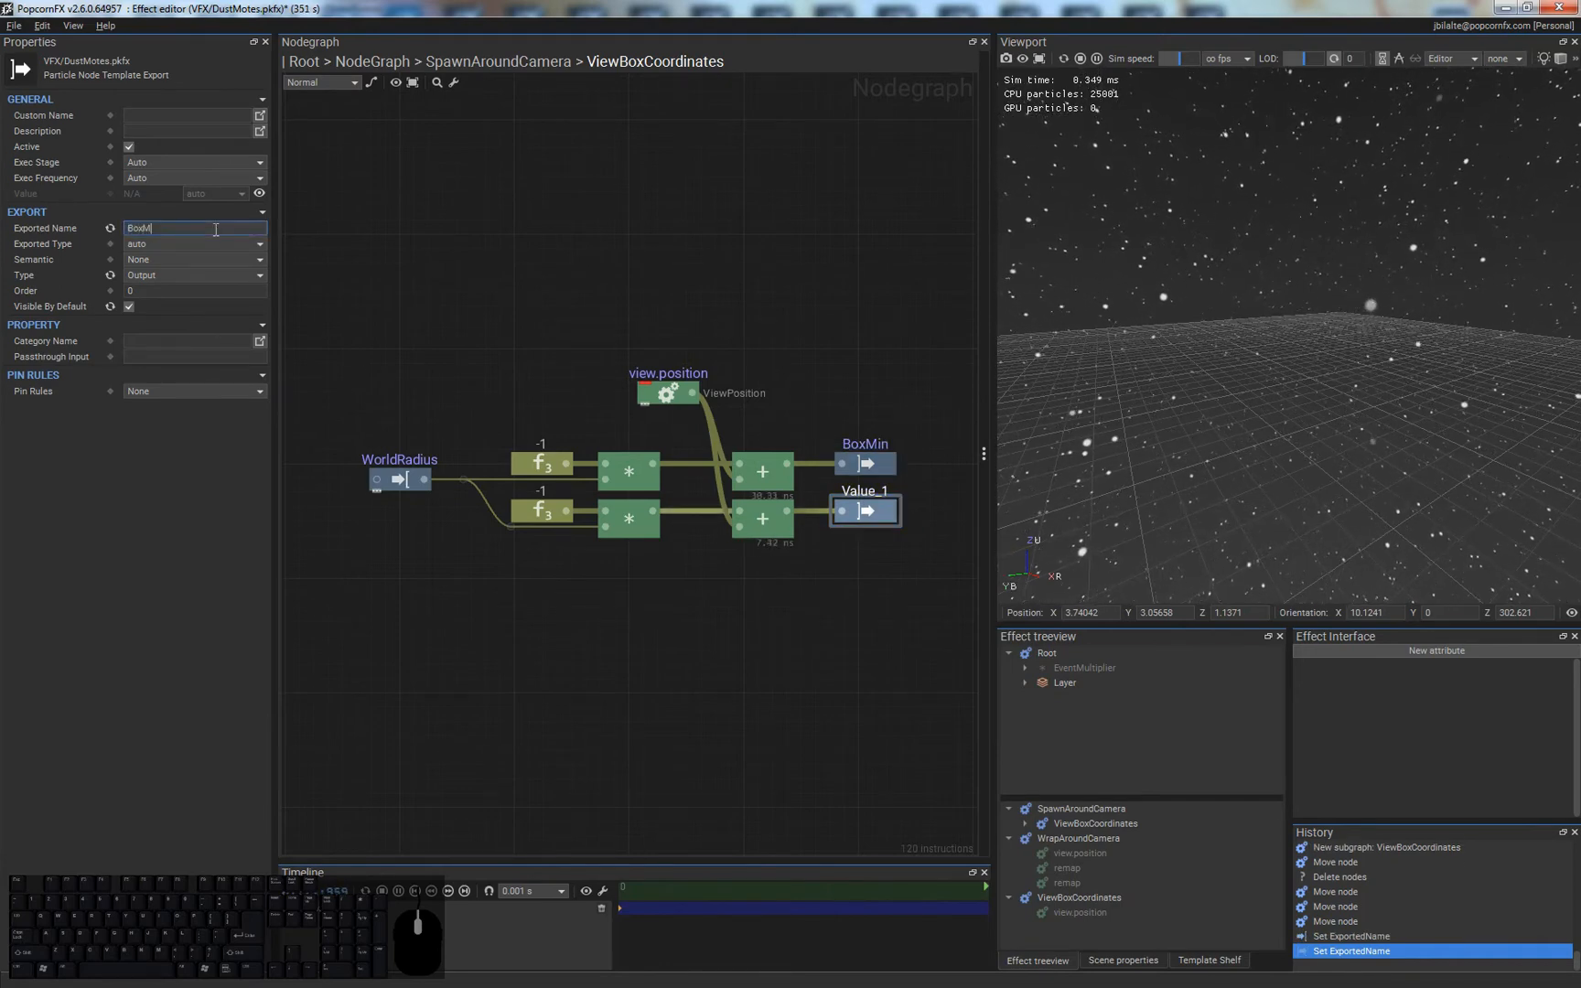
text(ax)
key(Return)
click(723, 704)
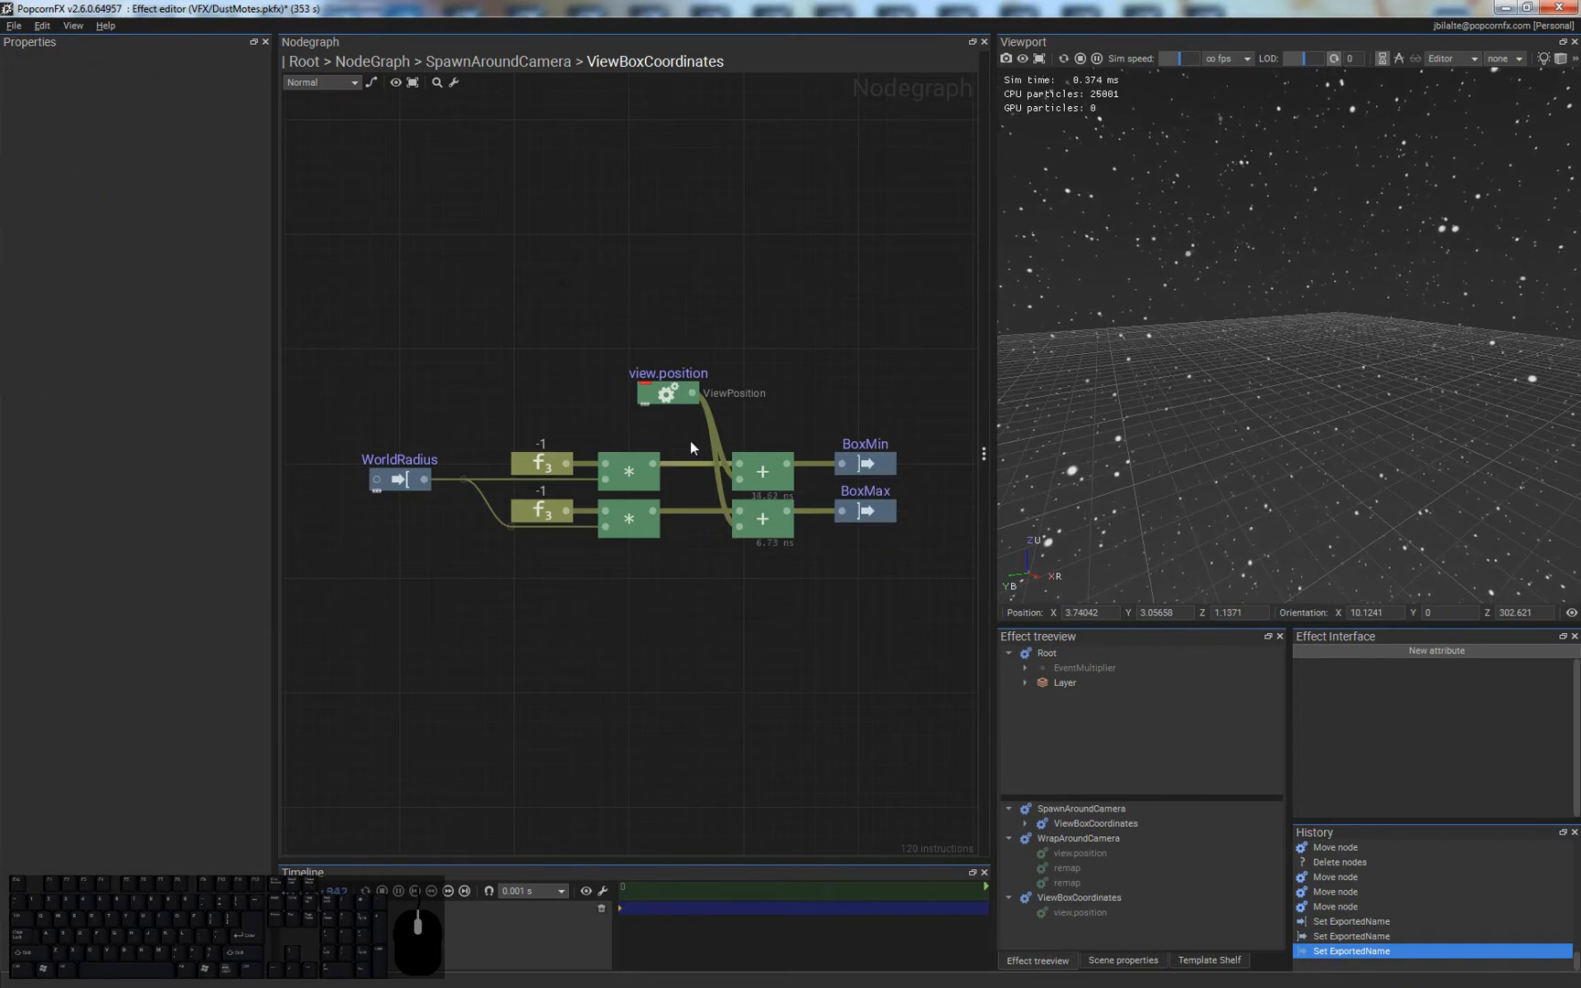
- Move the view.position node beneath the lower multiply node in ViewBoxCoordinates and save the effect
drag(668, 401, 630, 578)
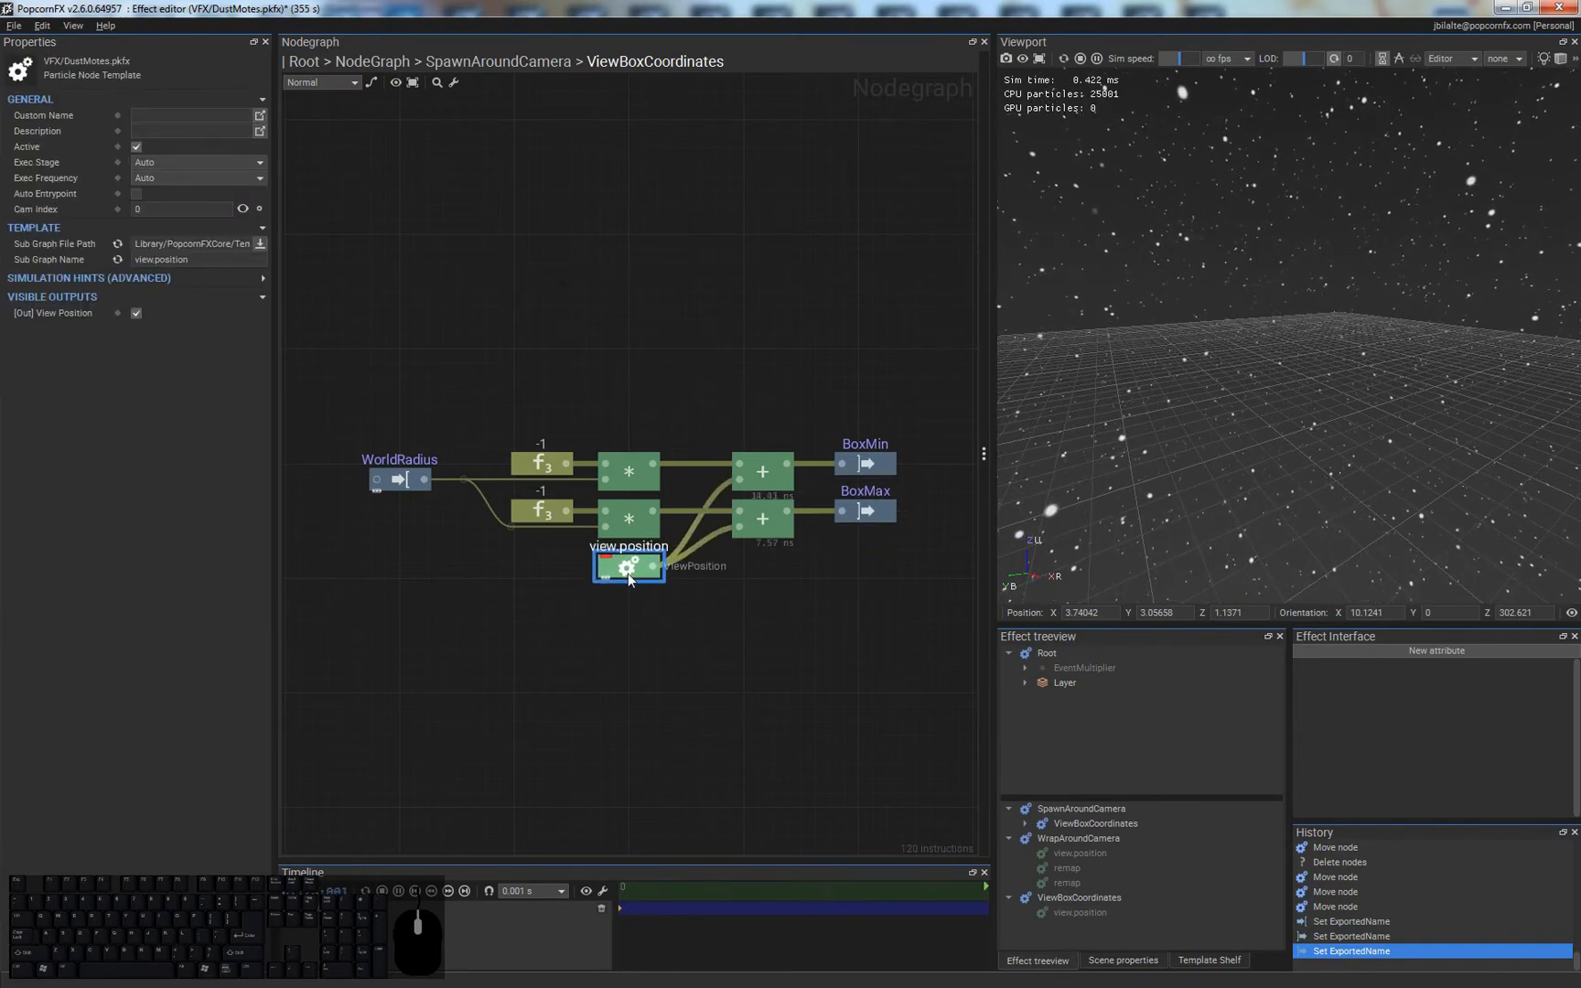
click(722, 627)
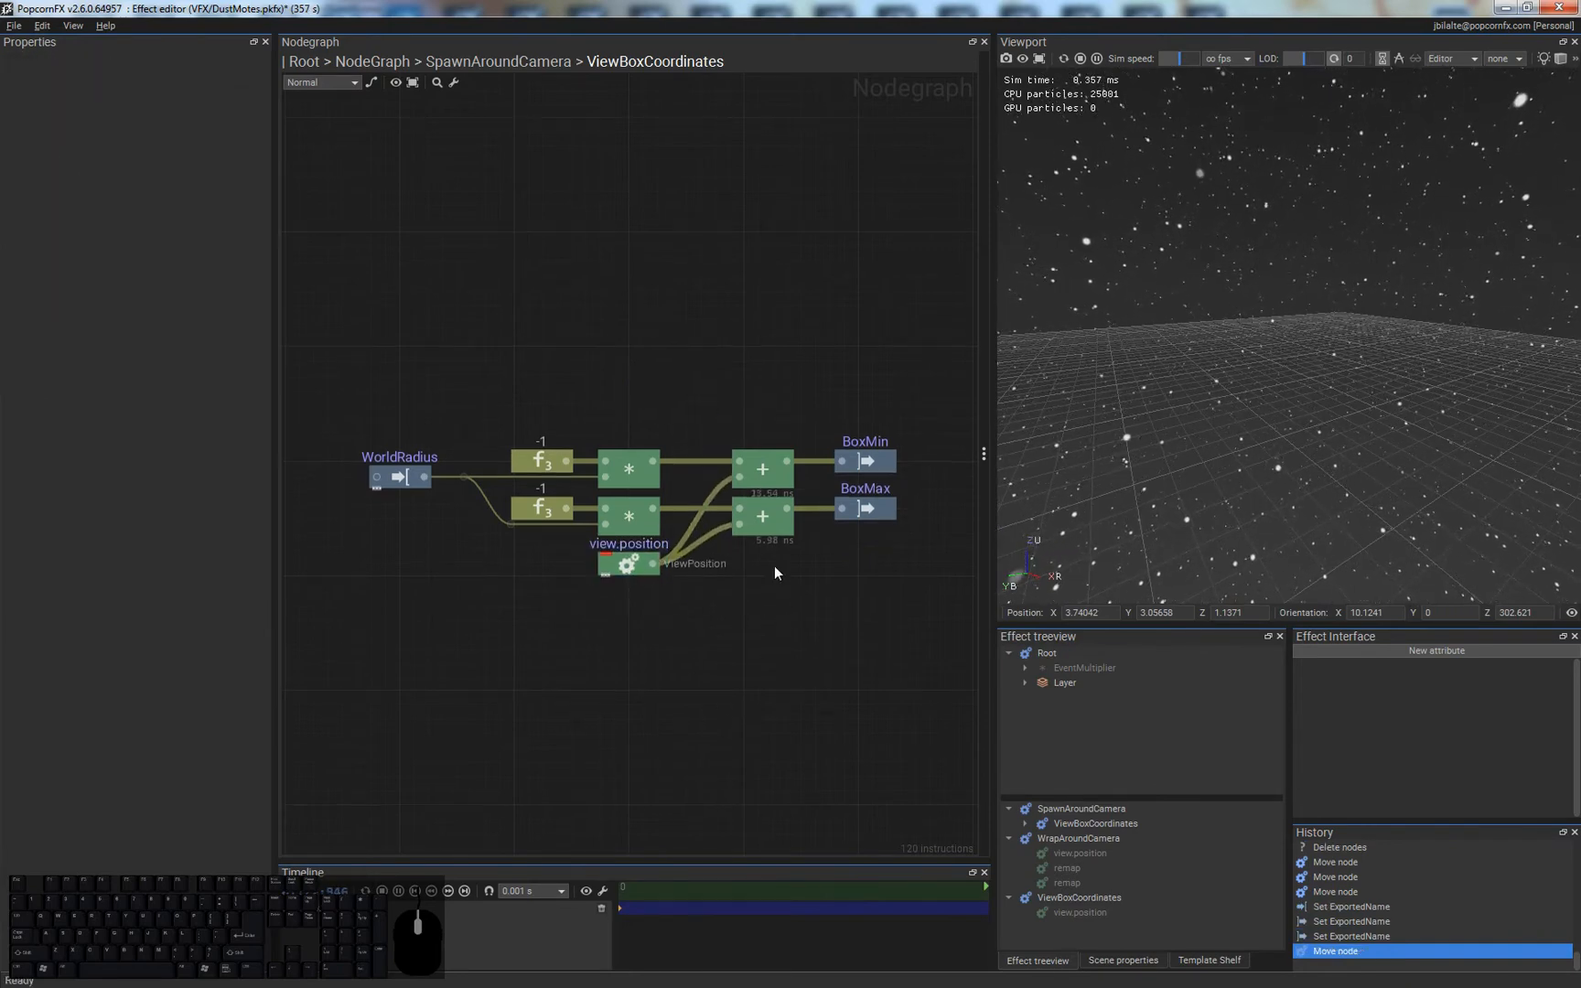
middle_drag(774, 565, 778, 556)
key(ctrl+s)
mouse_move(811, 641)
middle_down()
mouse_move(810, 611)
mouse_move(811, 624)
middle_up()
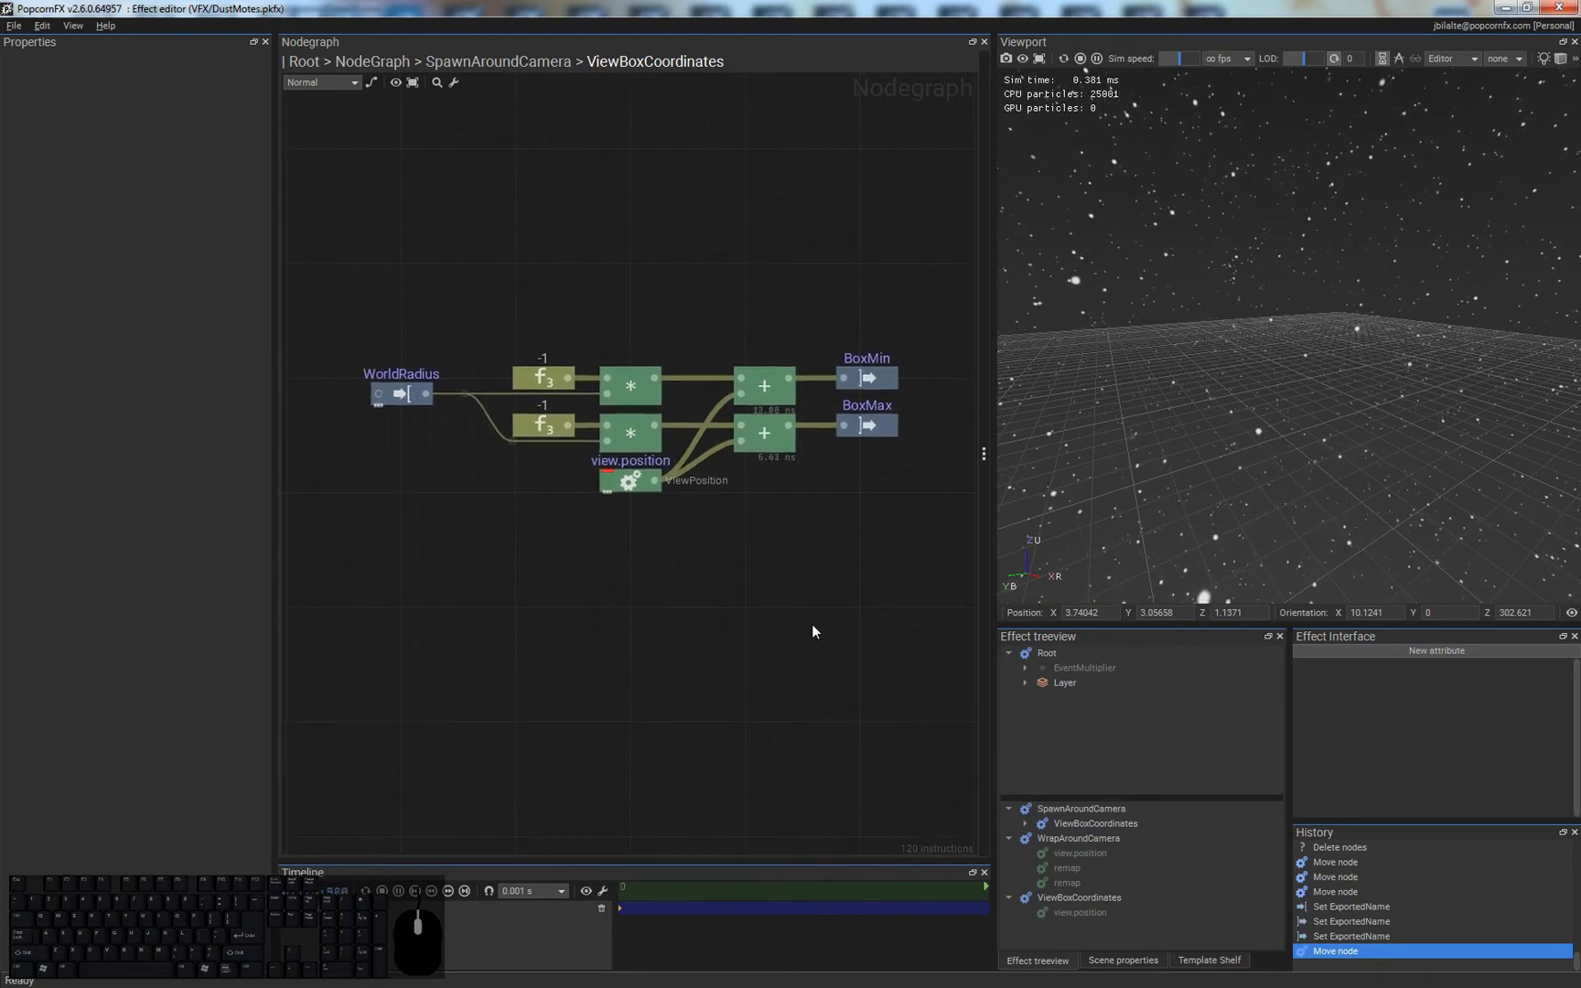
scroll(678, 428, down, 1)
middle_drag(837, 471, 816, 478)
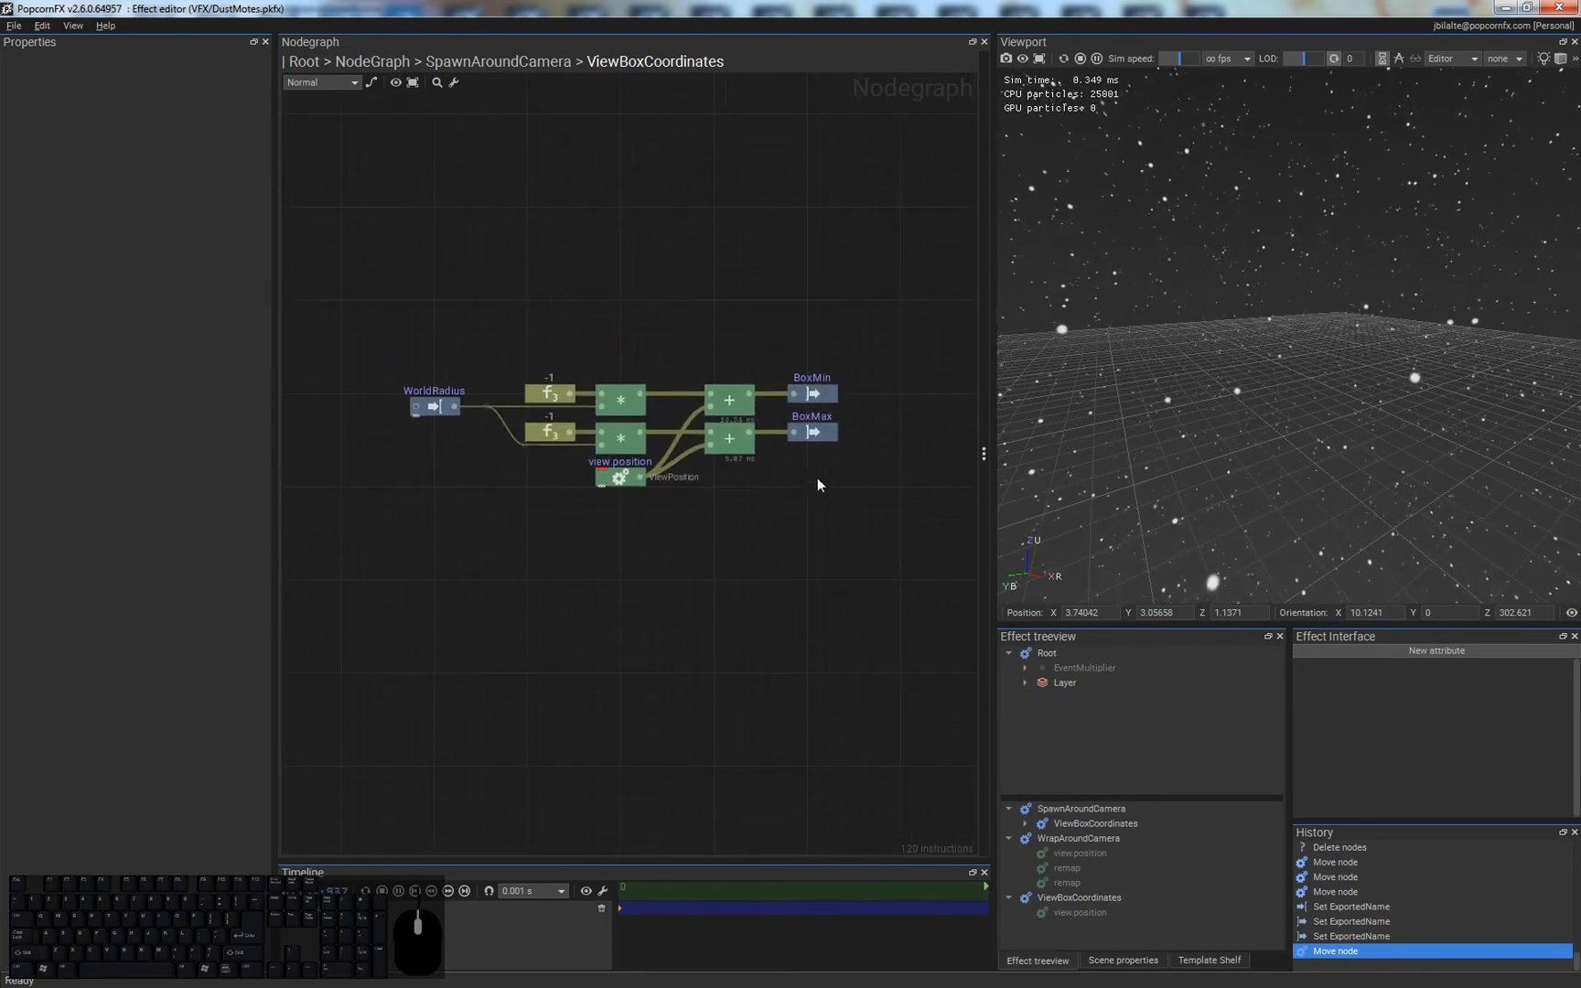
- Reopen ViewBoxCoordinates from SpawnAroundCamera and shift all of its nodes much lower in the graph
double_click(702, 526)
click(489, 543)
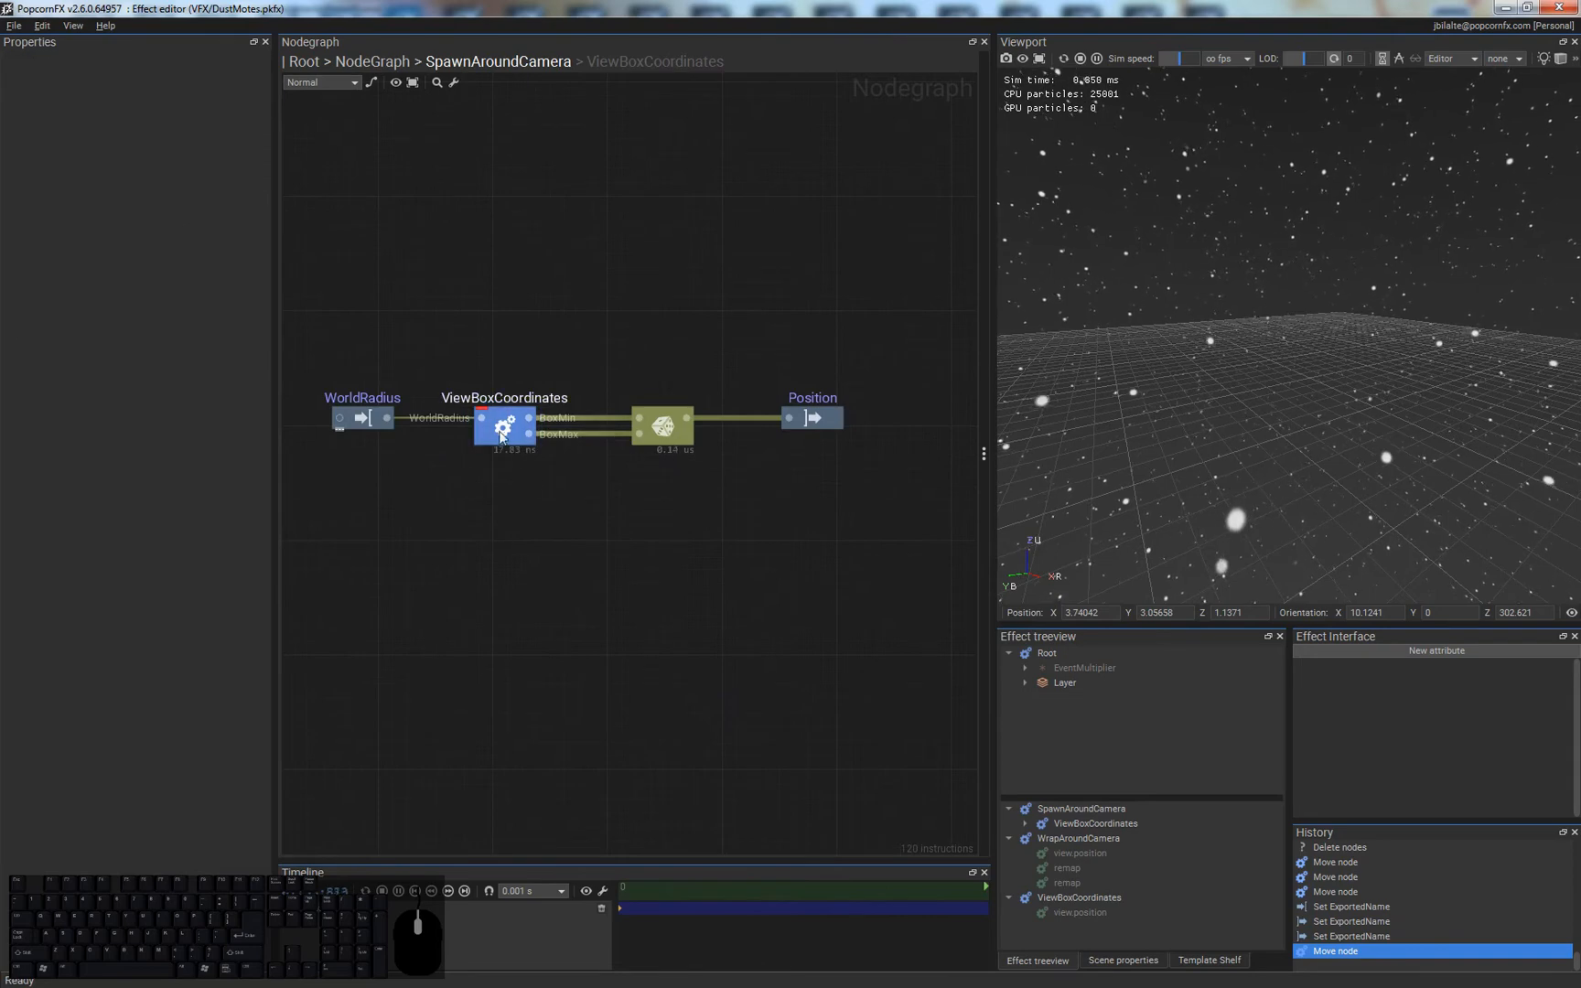
double_click(503, 426)
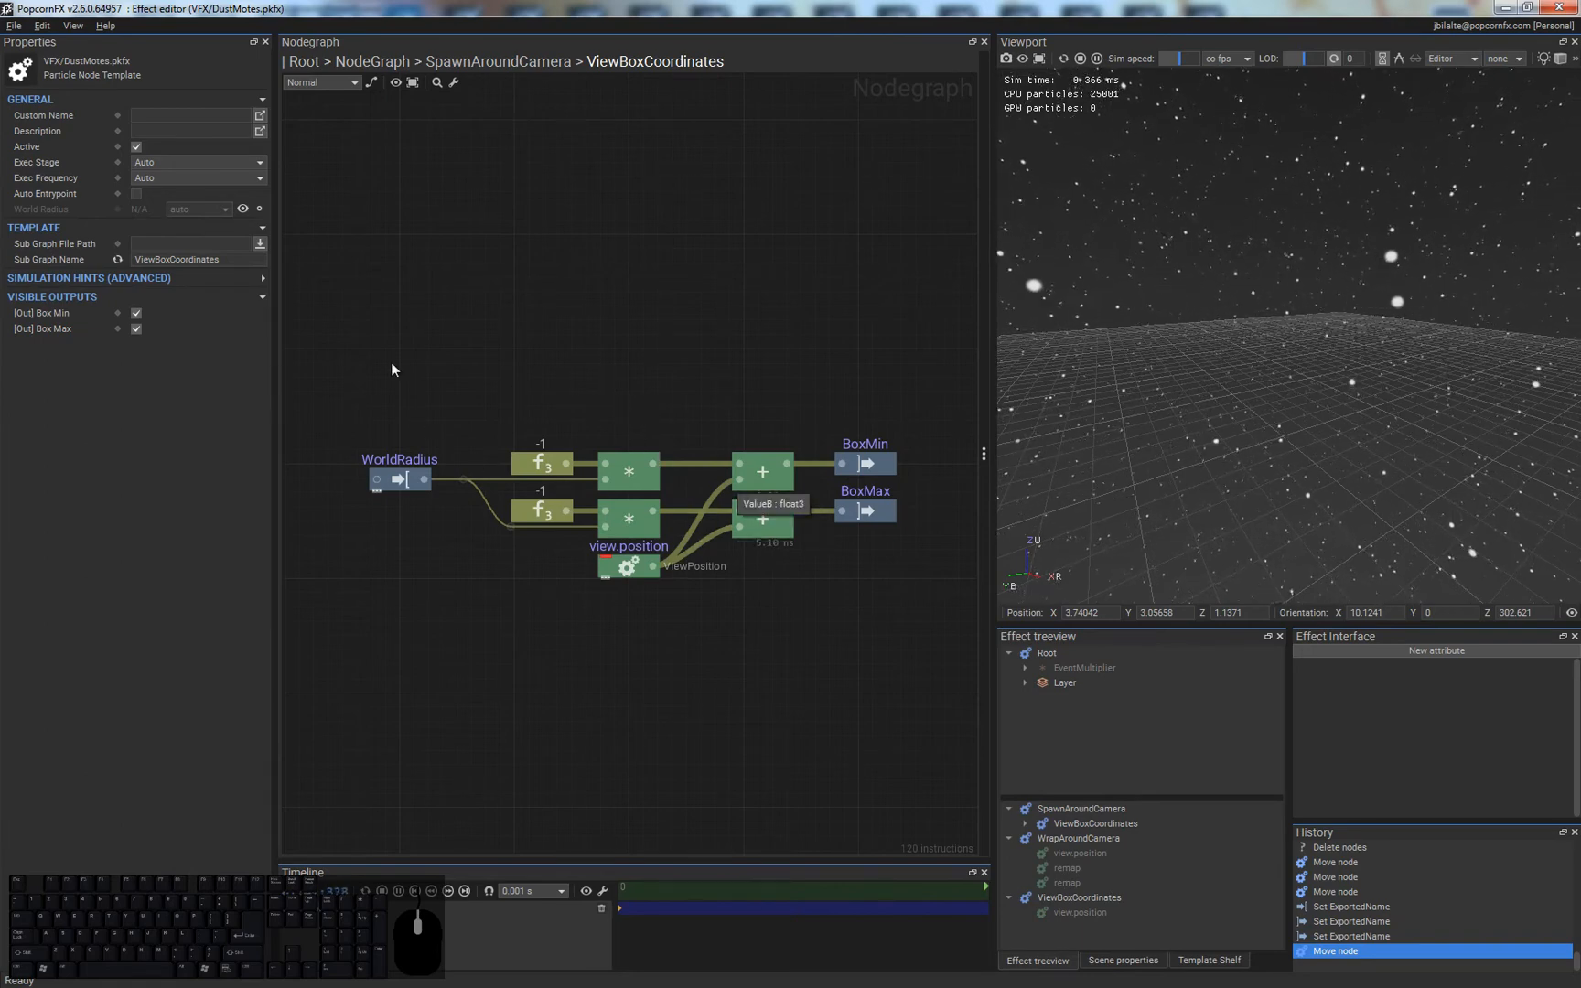
drag(361, 341, 915, 631)
drag(881, 517, 882, 893)
middle_drag(810, 616, 783, 194)
click(818, 665)
middle_drag(818, 664, 811, 607)
double_click(719, 618)
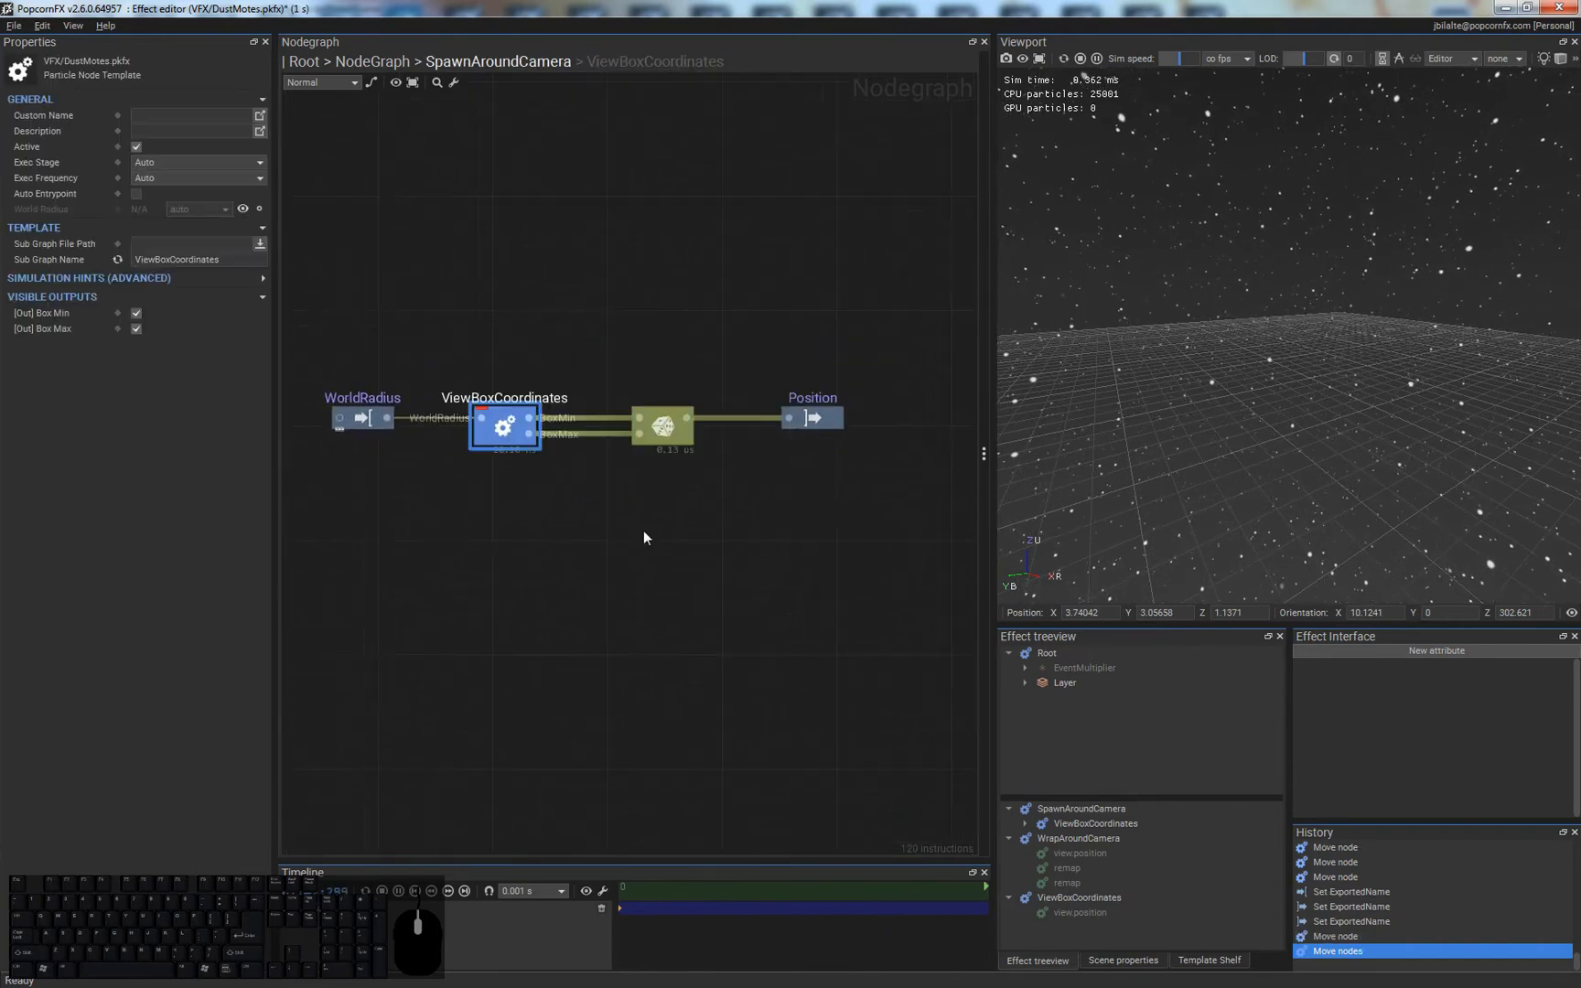
- Save a viewport for ViewBoxCoordinates that is centred on its relocated nodes, and check it by reopening the subgraph
double_click(501, 448)
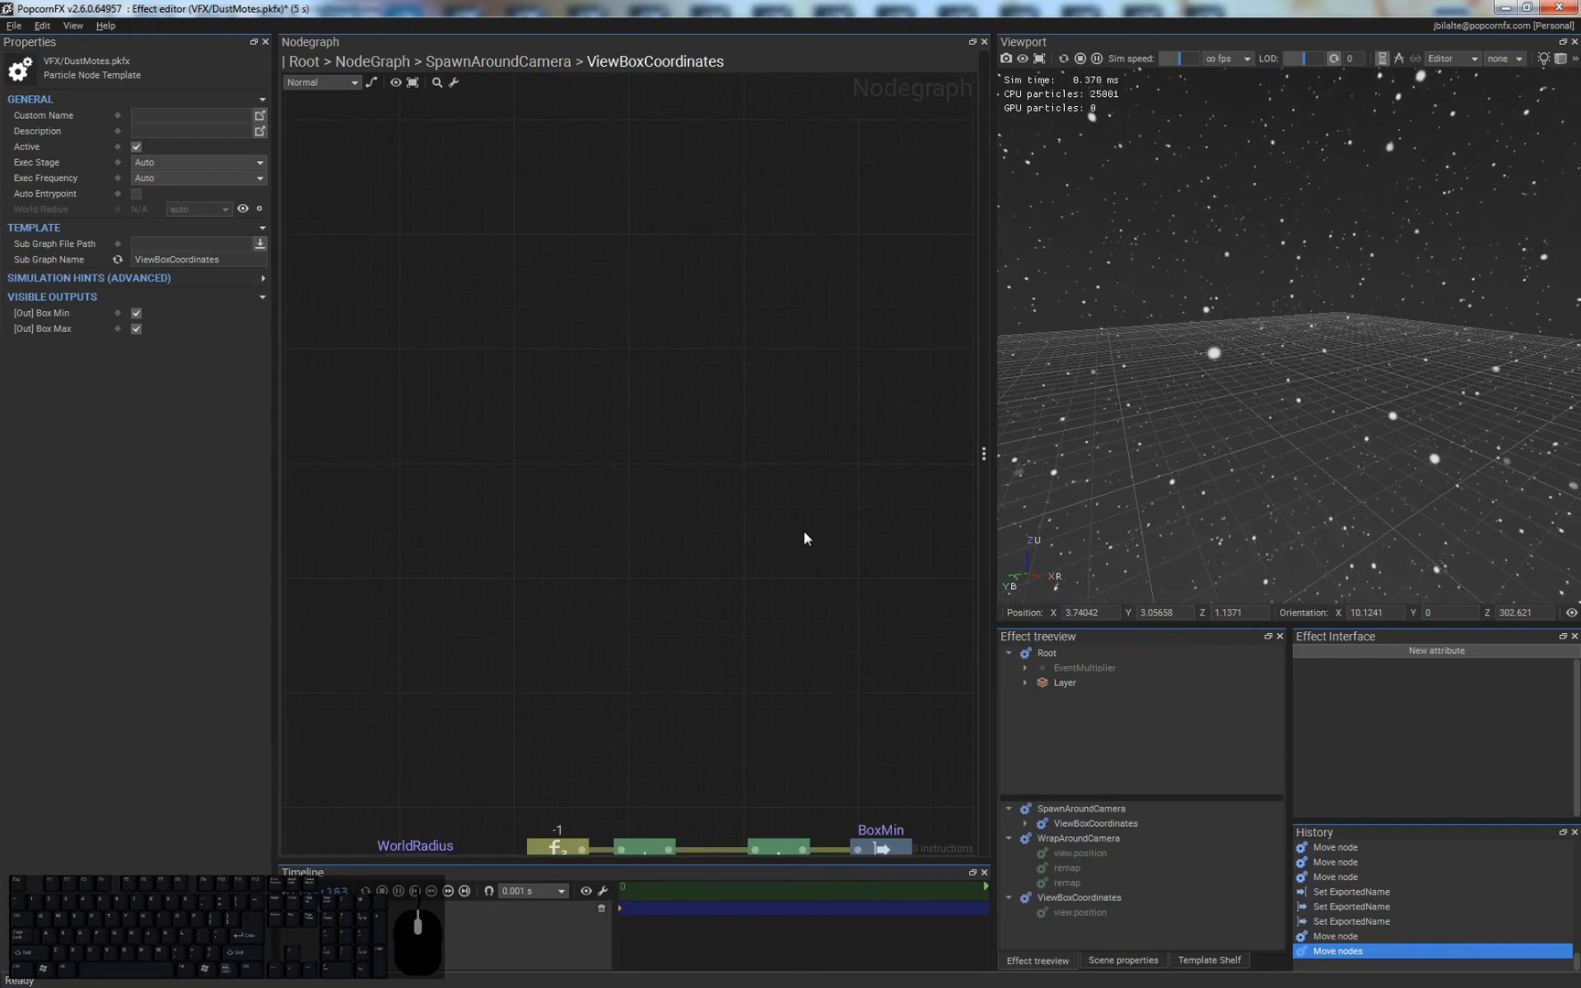
middle_drag(798, 750, 762, 531)
mouse_move(764, 699)
middle_down()
mouse_move(774, 495)
mouse_move(778, 650)
middle_up()
mouse_move(750, 550)
middle_down()
mouse_move(776, 627)
mouse_move(777, 552)
middle_up()
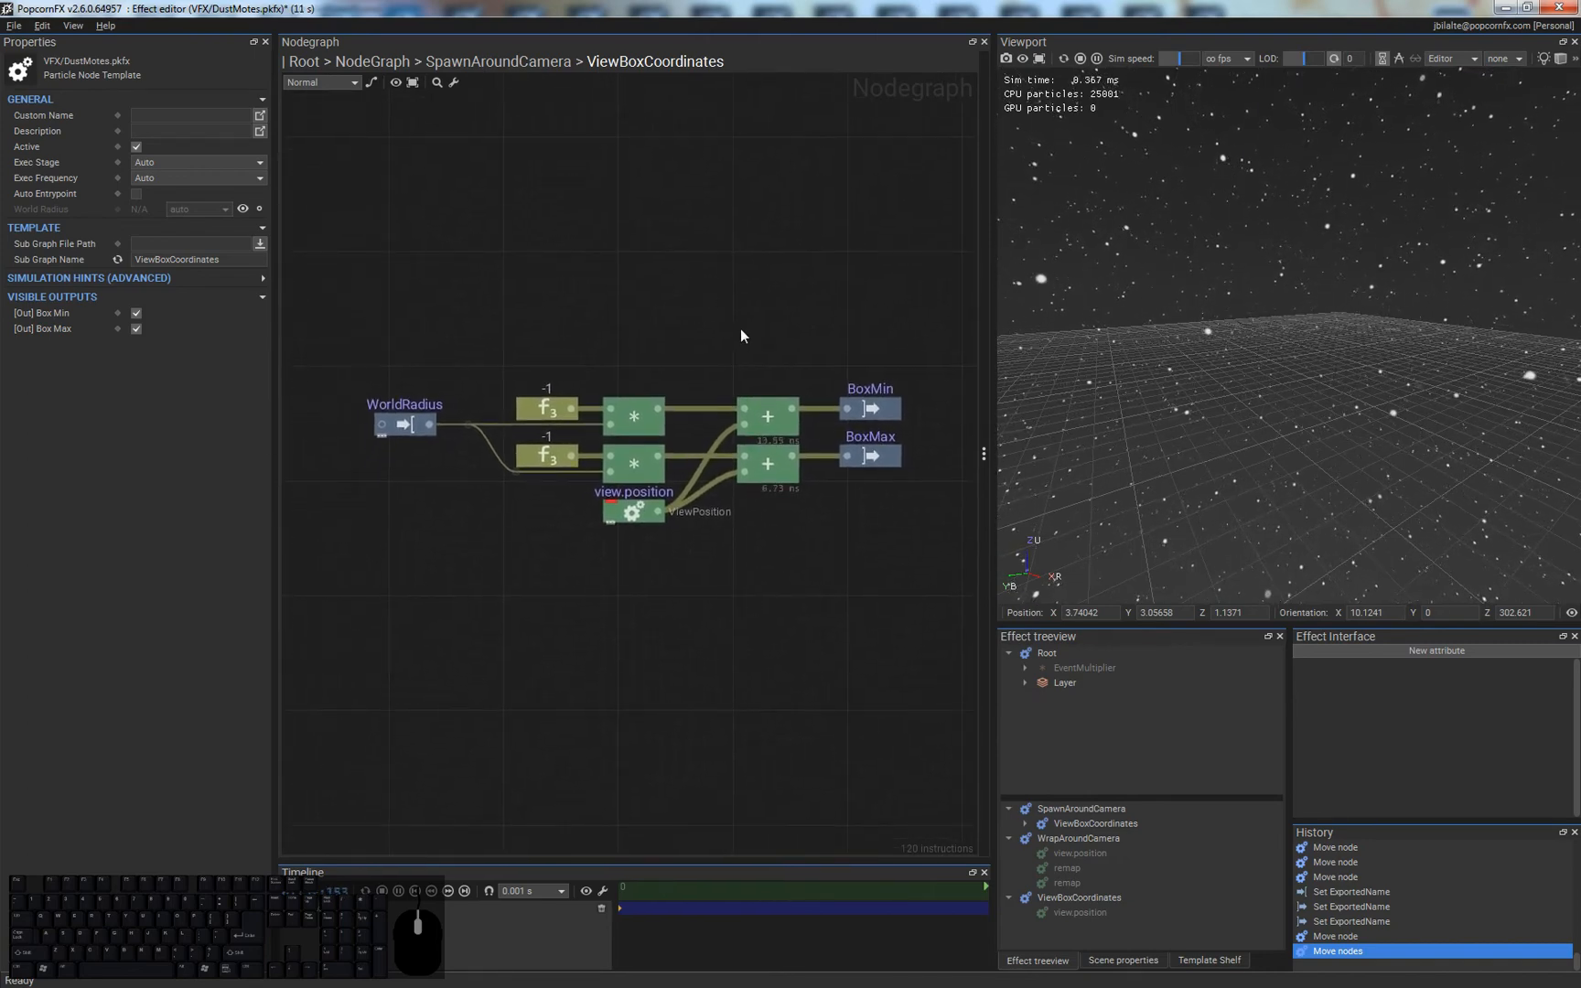
scroll(740, 328, down, 4)
scroll(769, 366, up, 4)
middle_drag(606, 252, 636, 295)
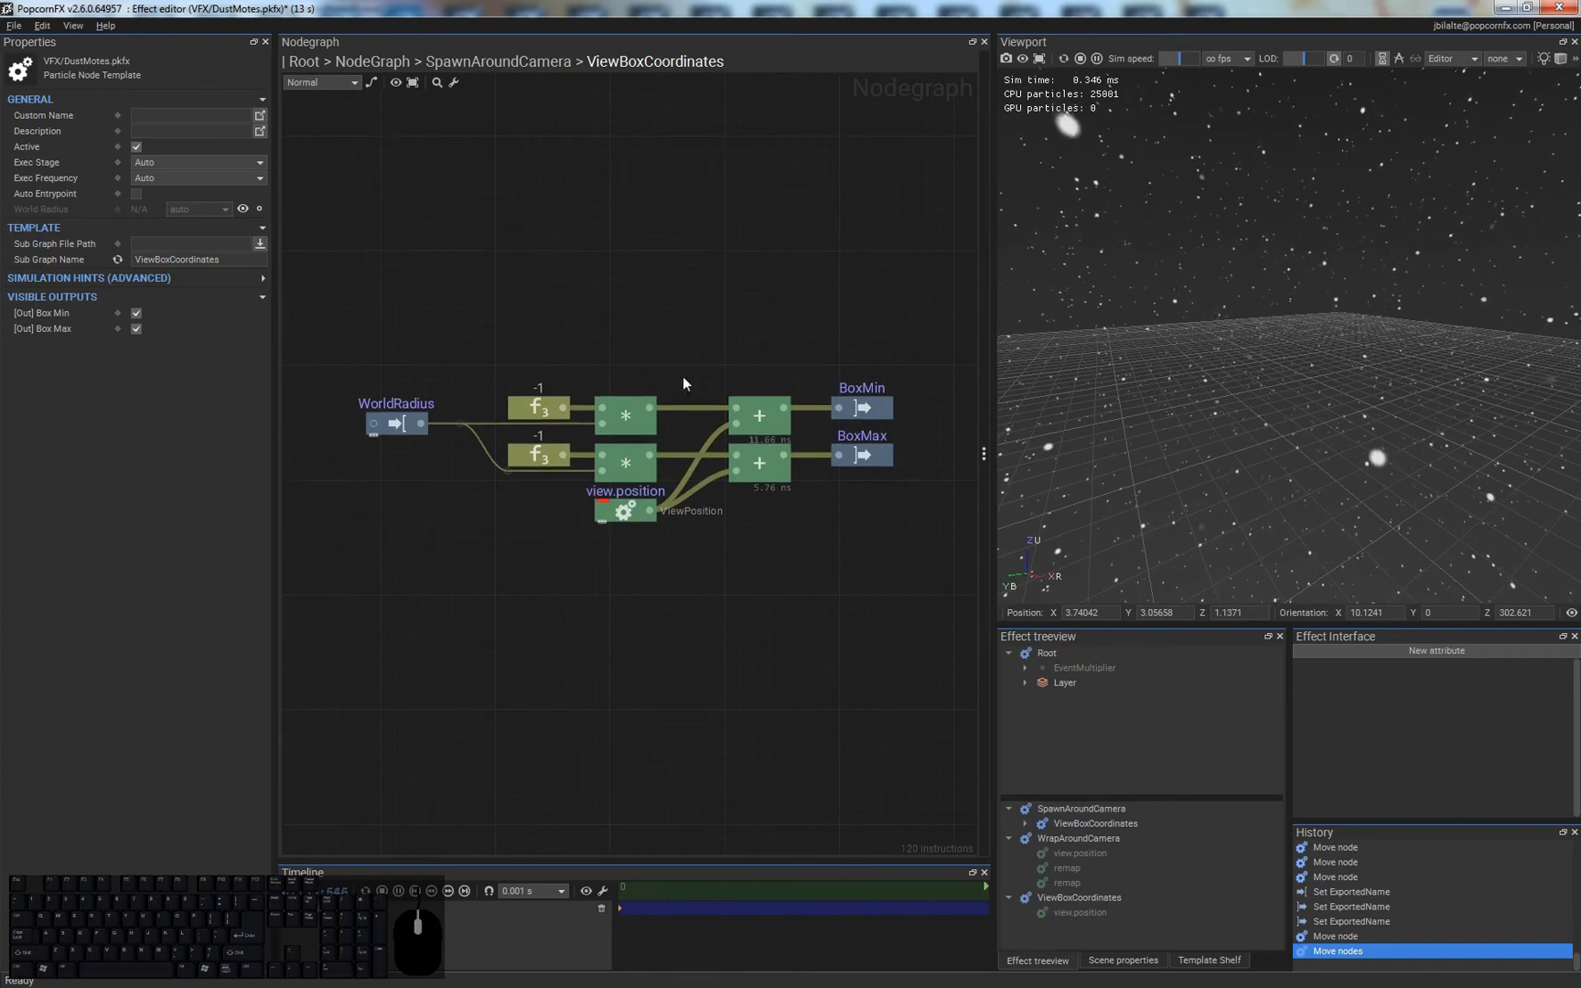
click(395, 81)
double_click(772, 305)
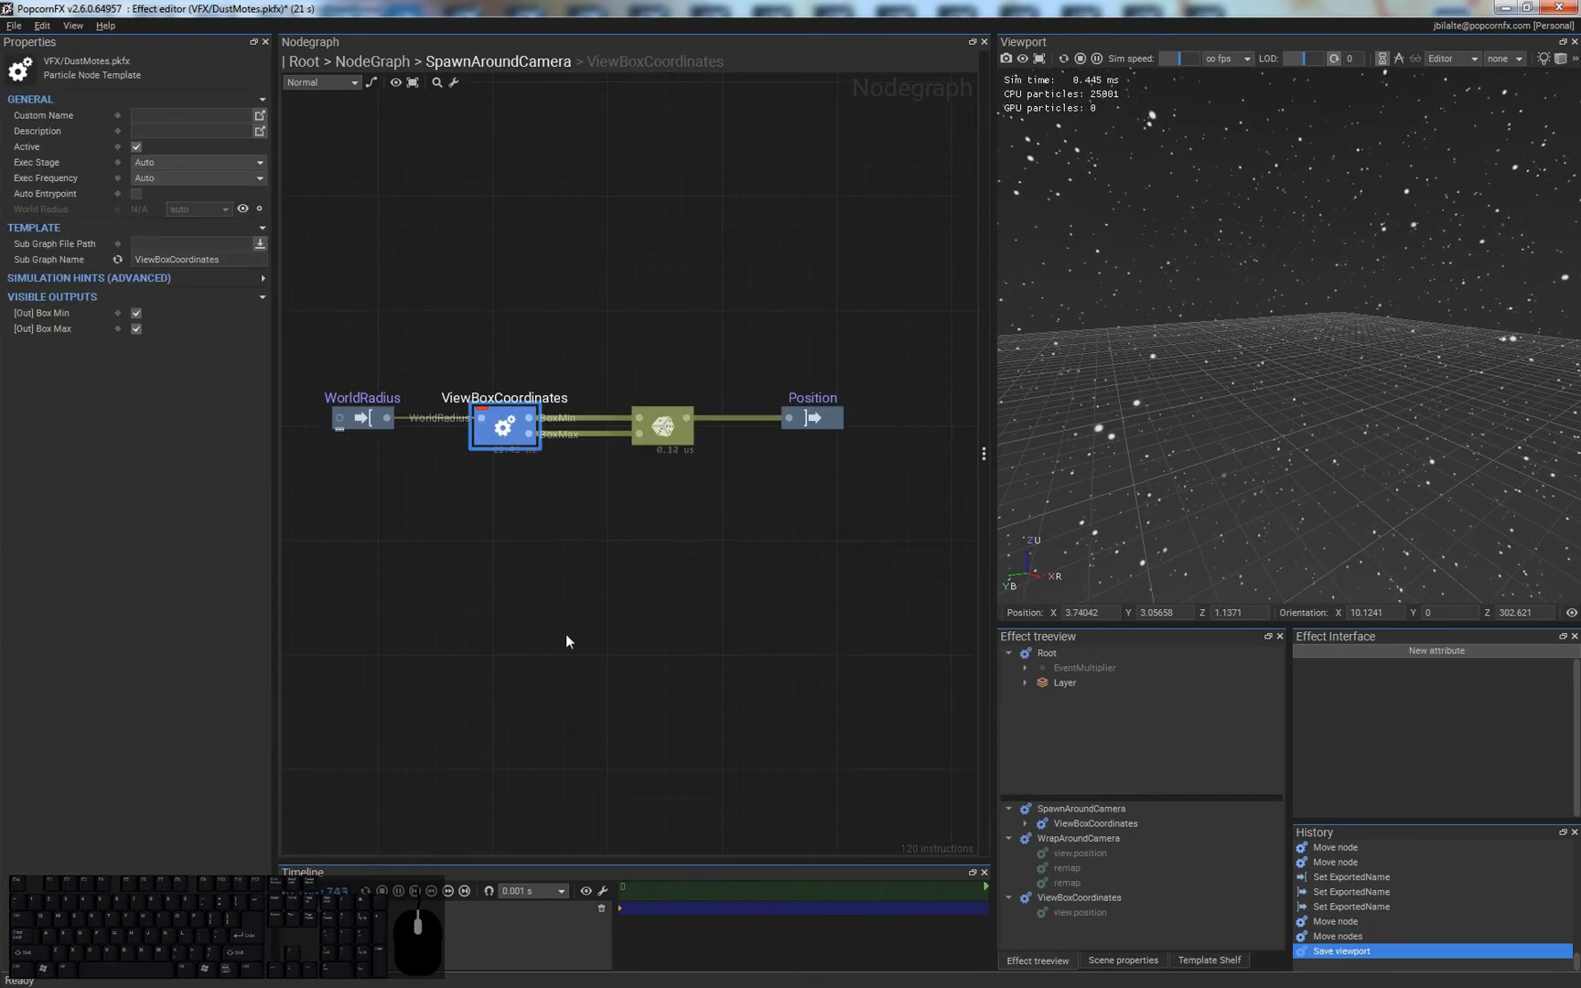
double_click(504, 430)
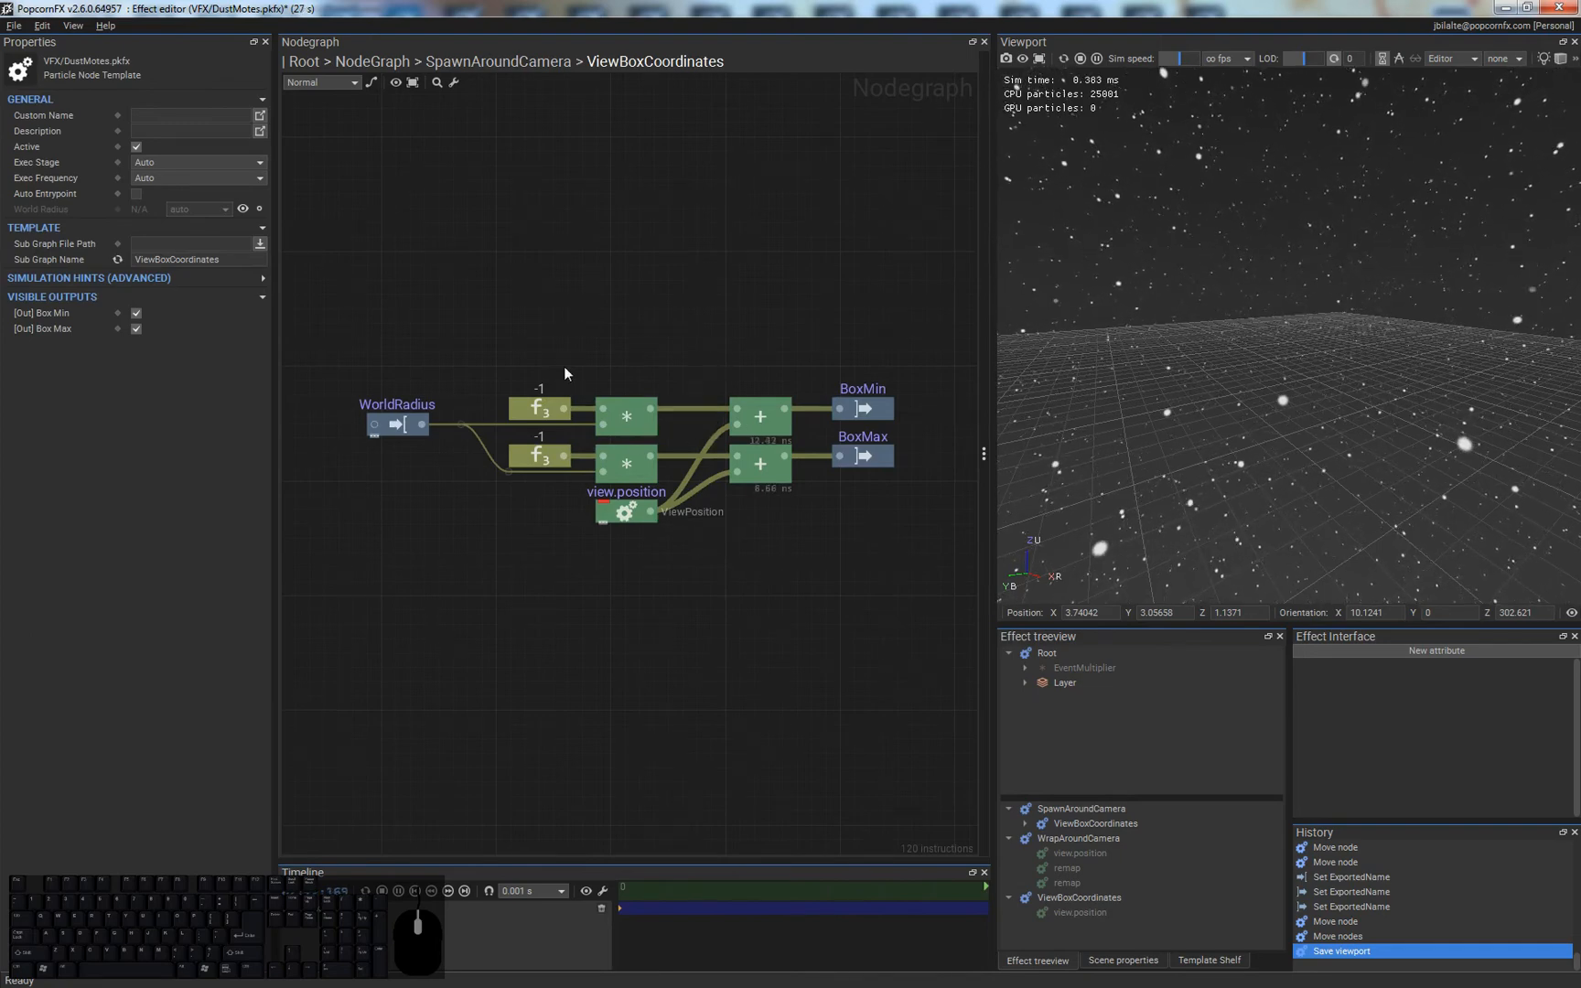
double_click(645, 290)
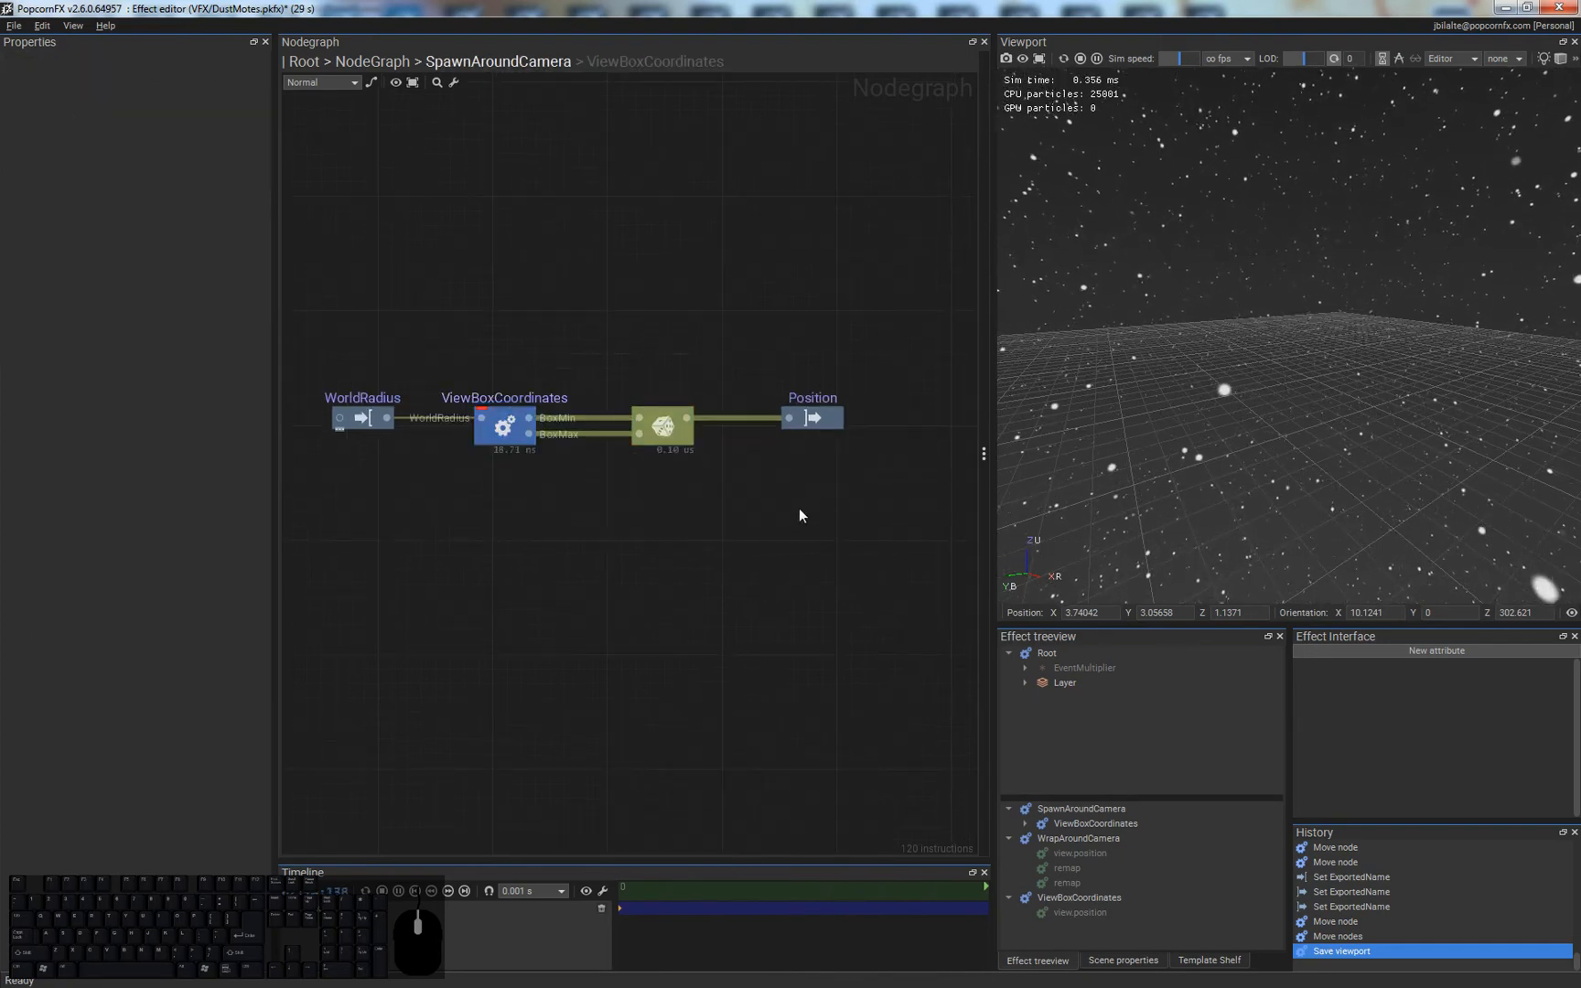
- Open WrapAroundCamera from the main nodegraph and add a remap node fed by its Position input
double_click(650, 482)
click(482, 630)
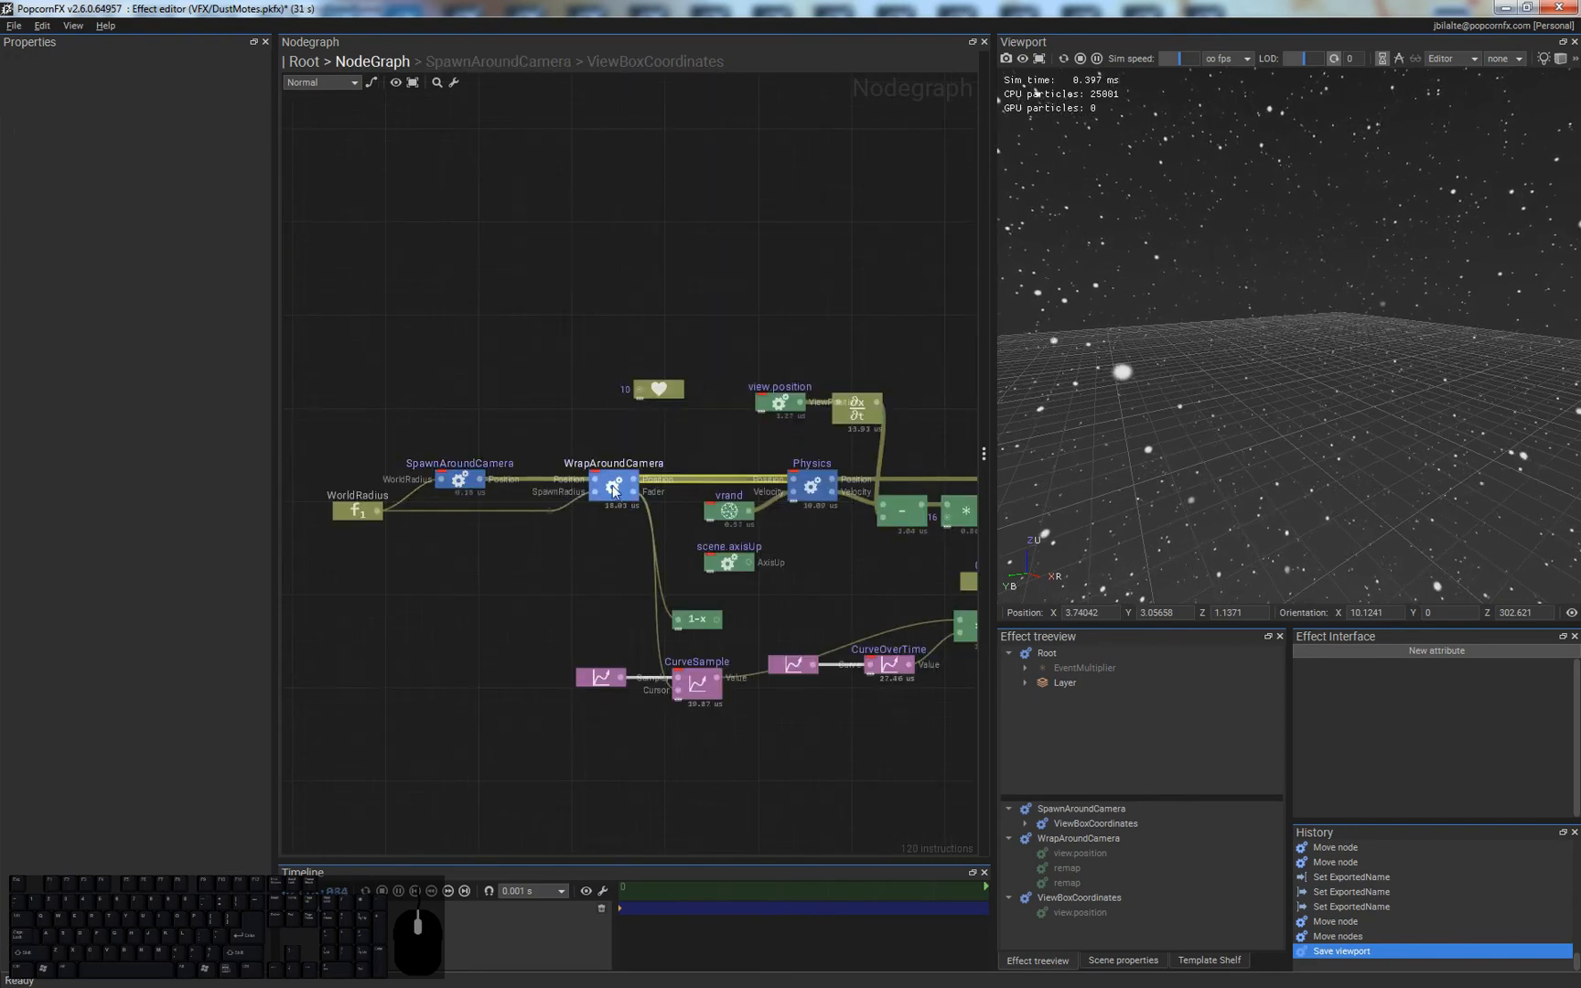
double_click(616, 488)
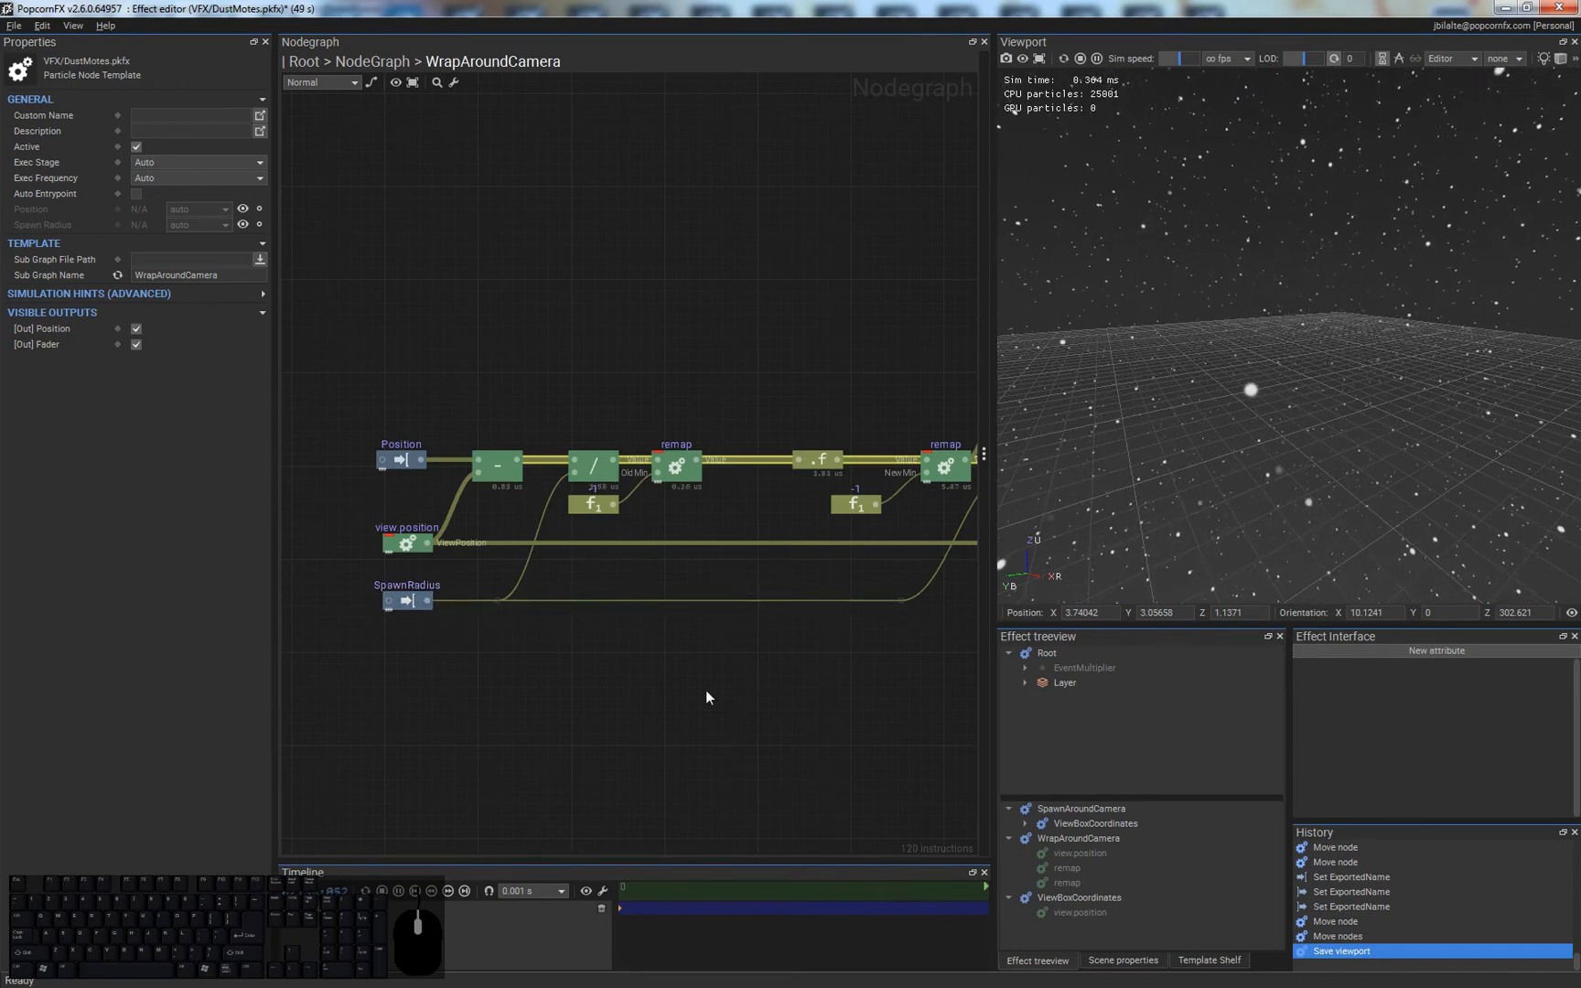
middle_drag(706, 691, 634, 700)
middle_drag(473, 475, 528, 482)
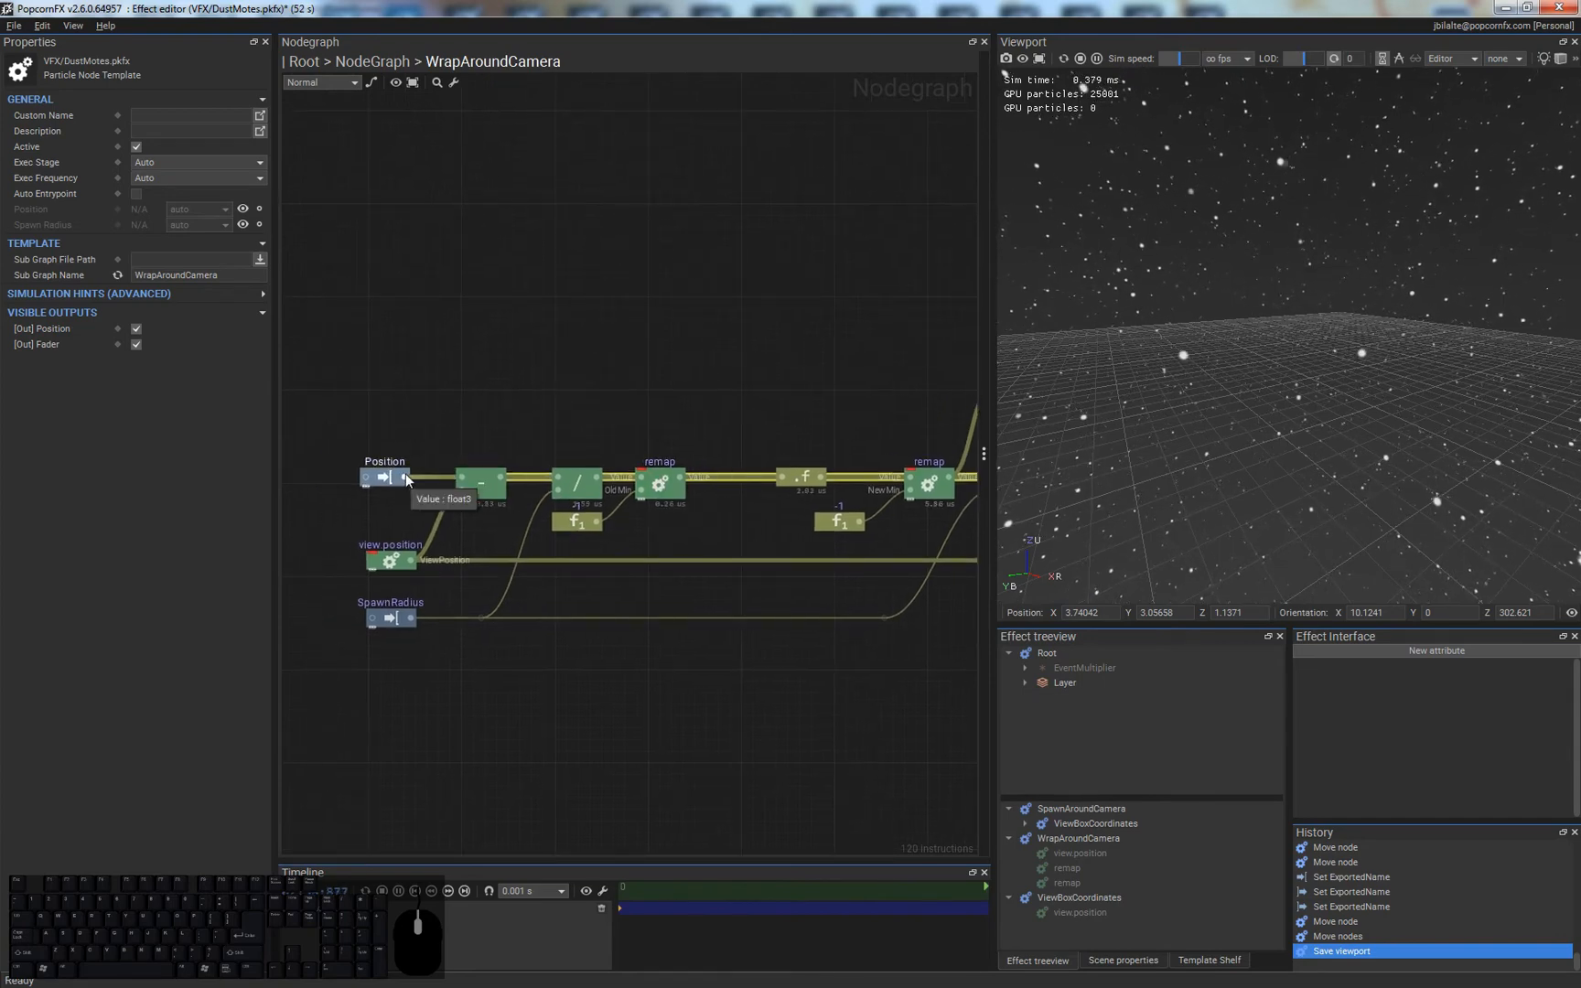
drag(405, 475, 579, 382)
text(rema)
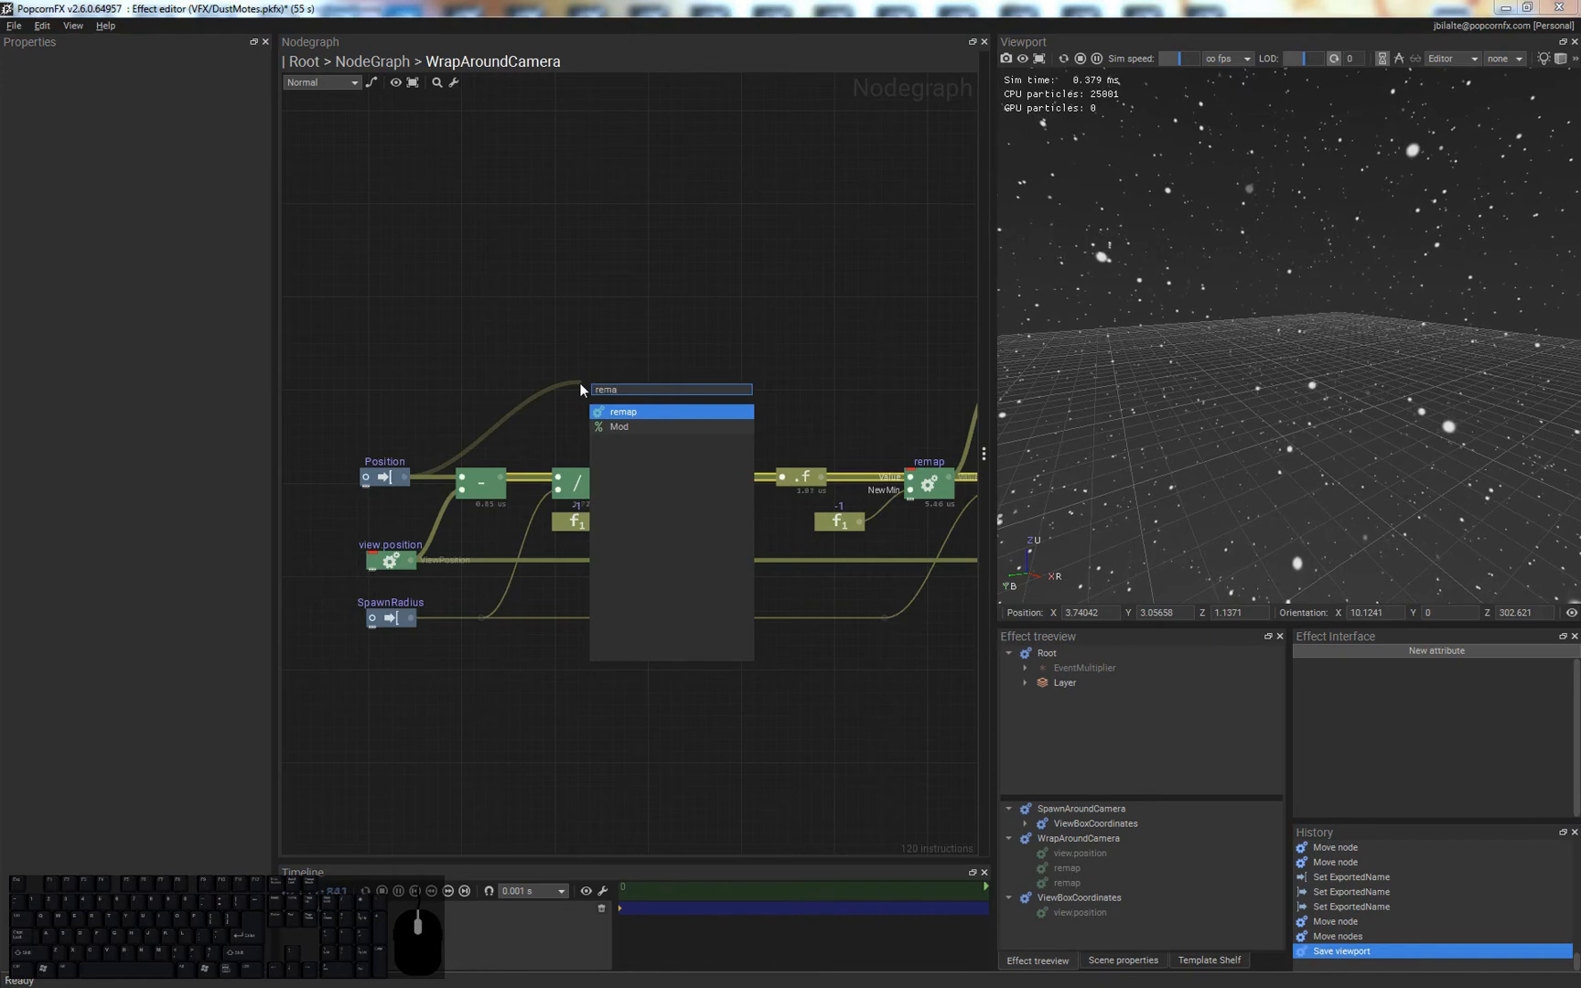
key(Return)
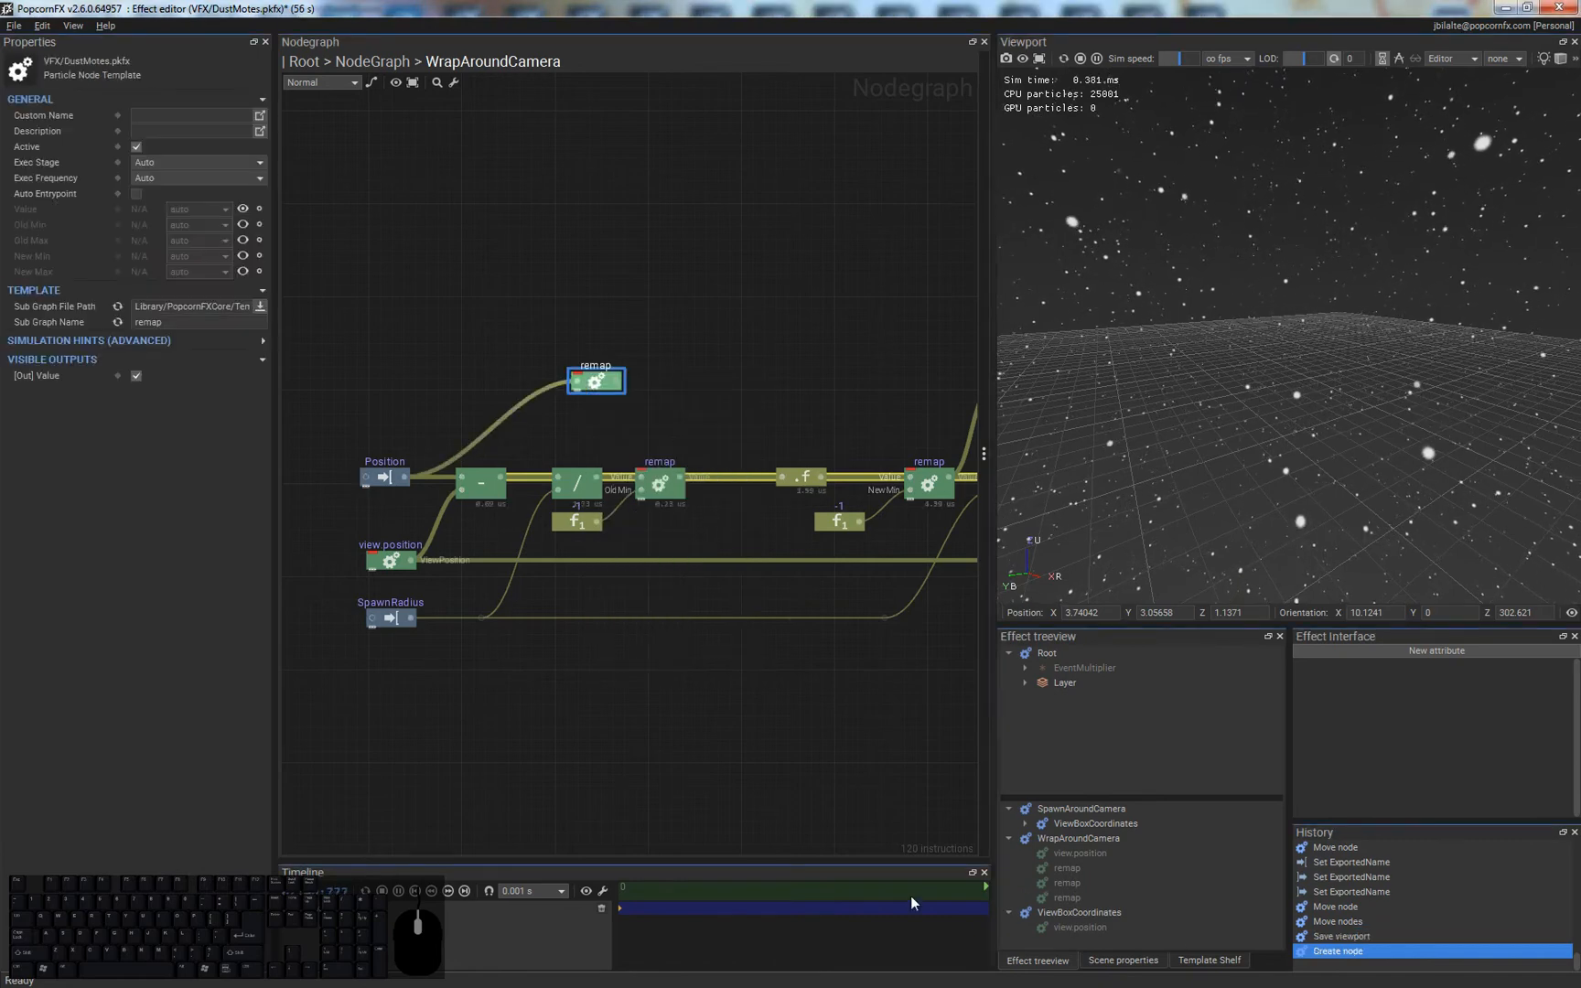
- Add a ViewBoxCoordinates node fed by SpawnRadius and link its BoxMin and BoxMax to the new remap's exposed Old Min and Old Max
drag(1104, 913, 453, 366)
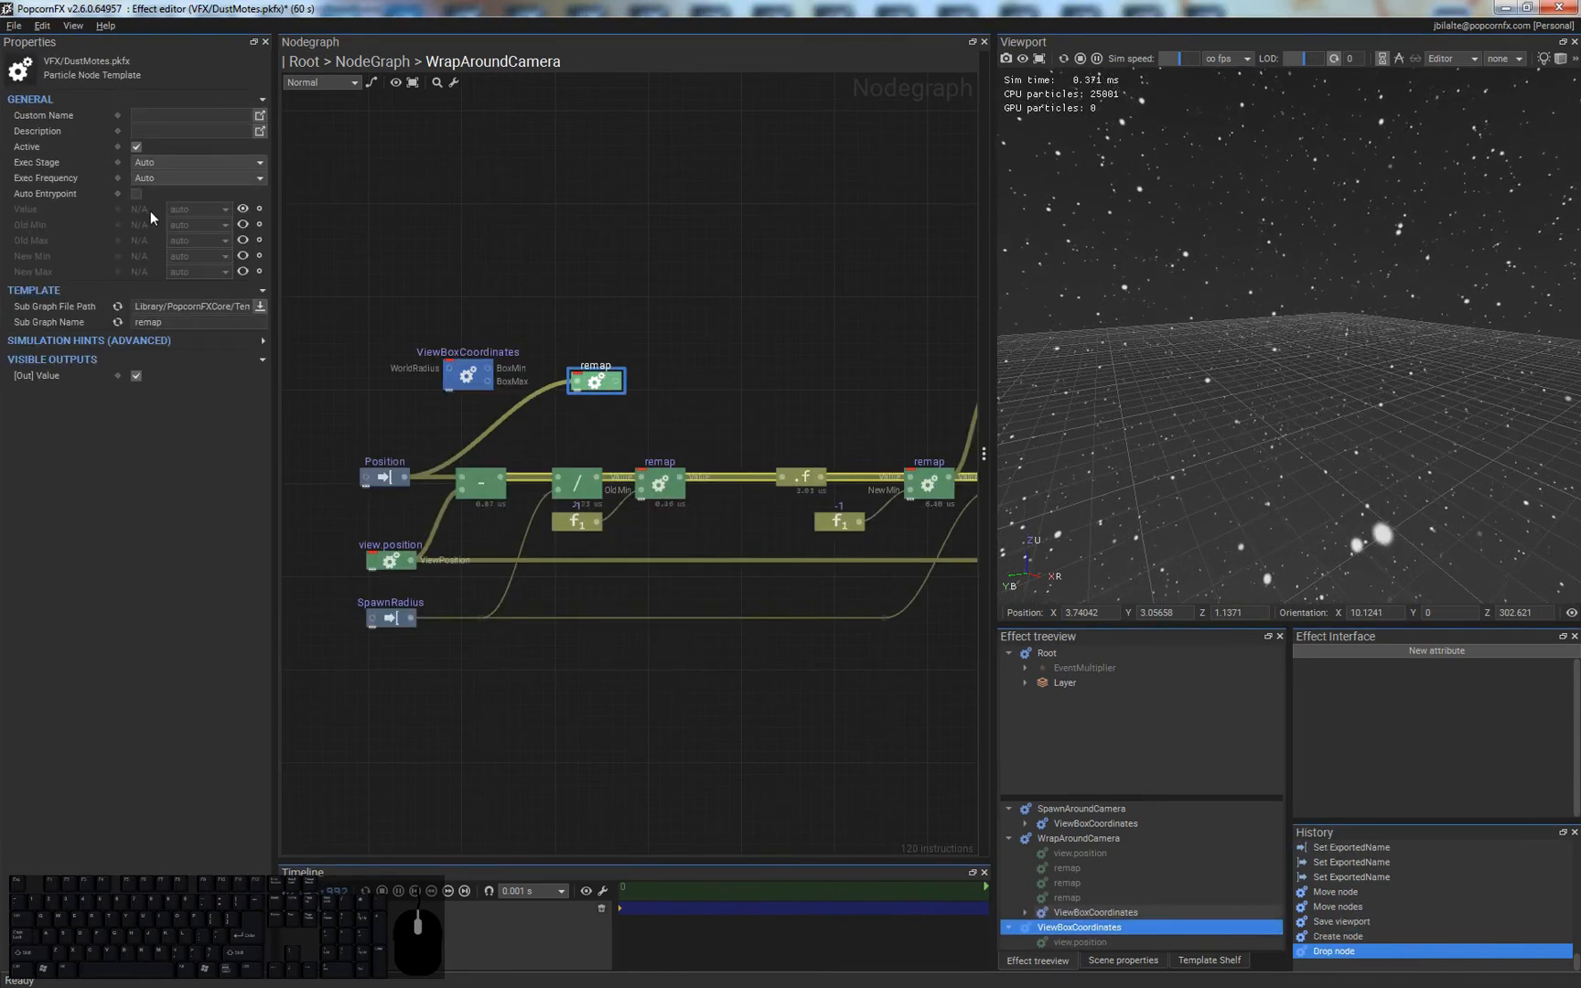
click(243, 225)
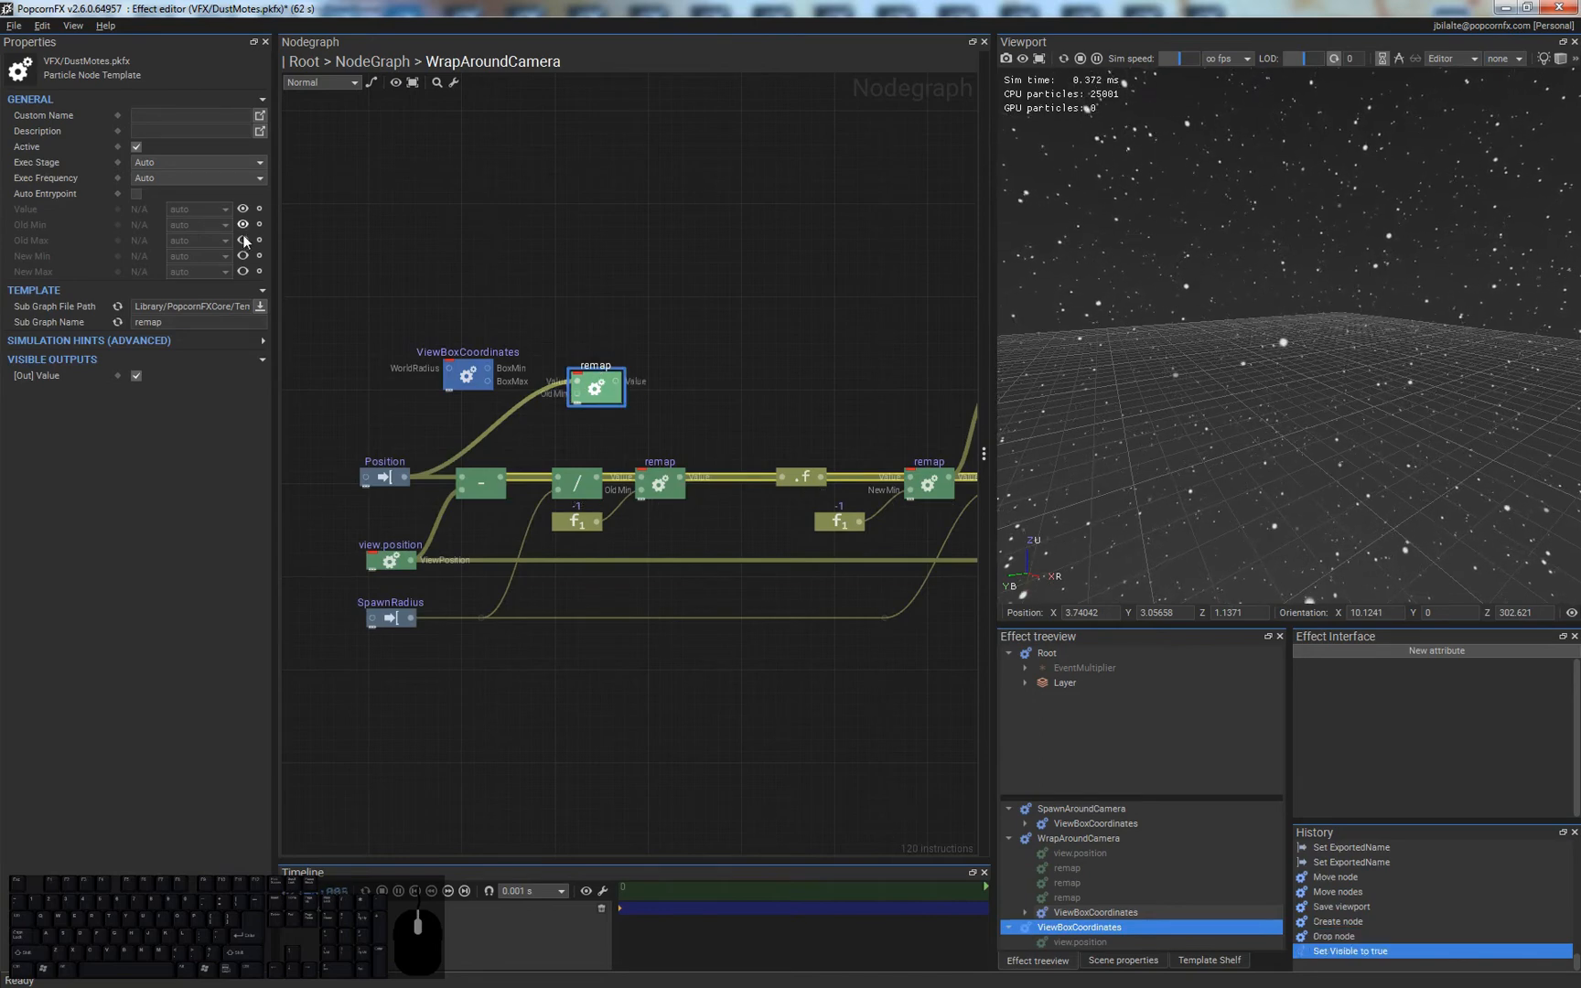
click(242, 240)
drag(467, 375, 579, 393)
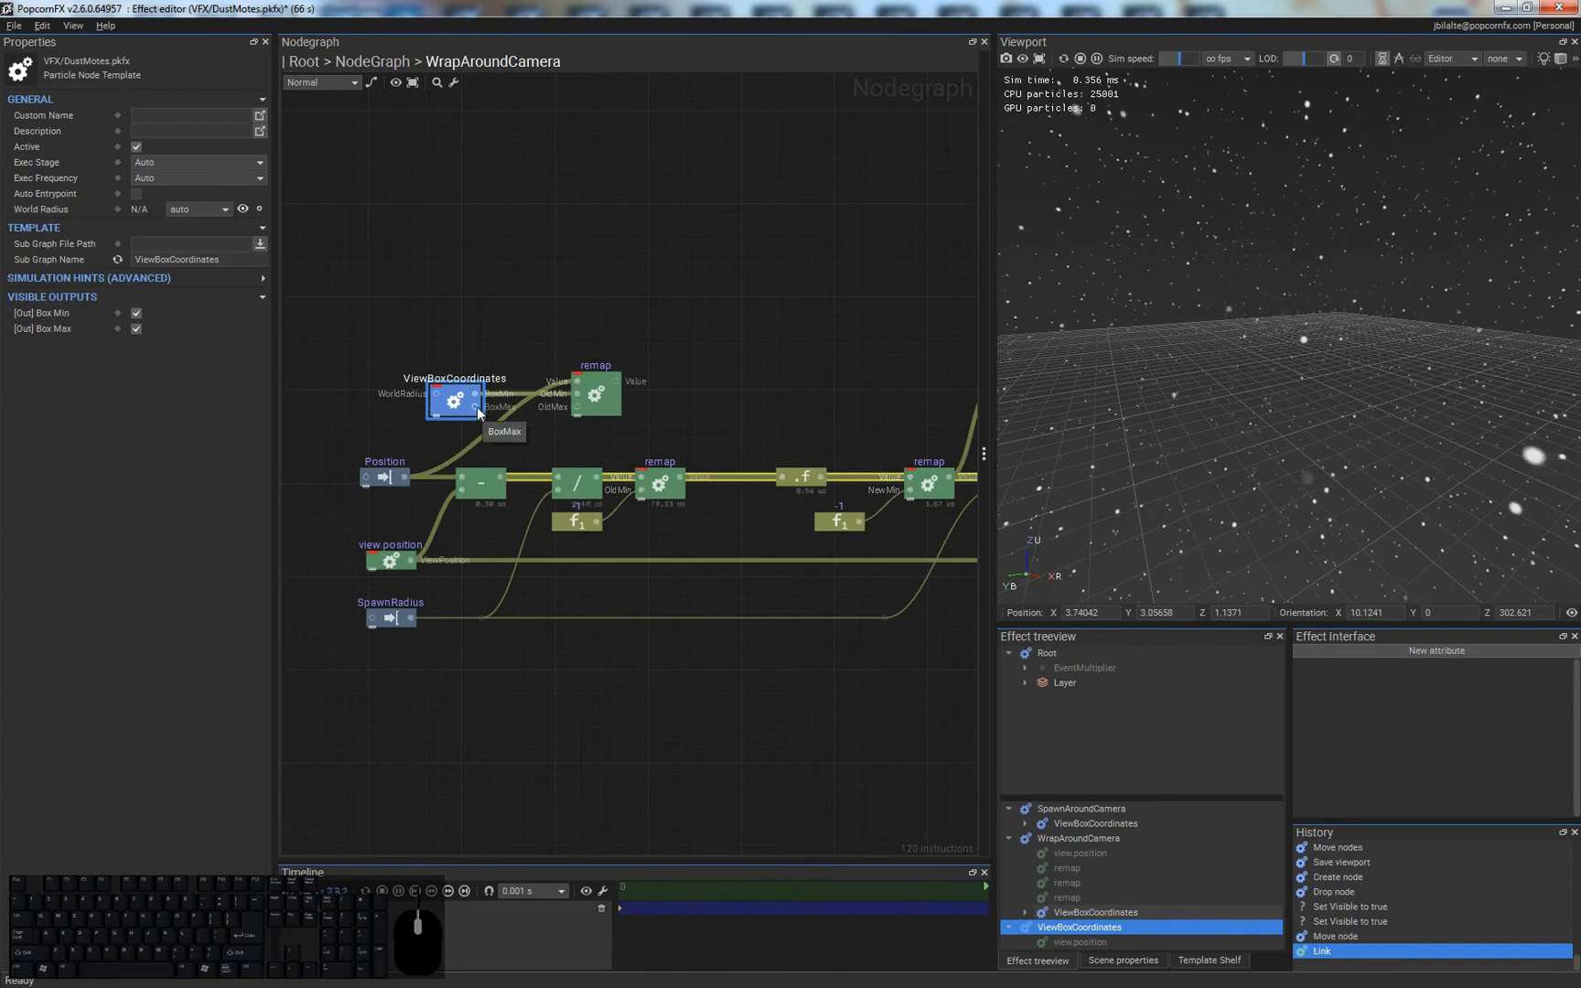
drag(478, 410, 583, 408)
click(745, 371)
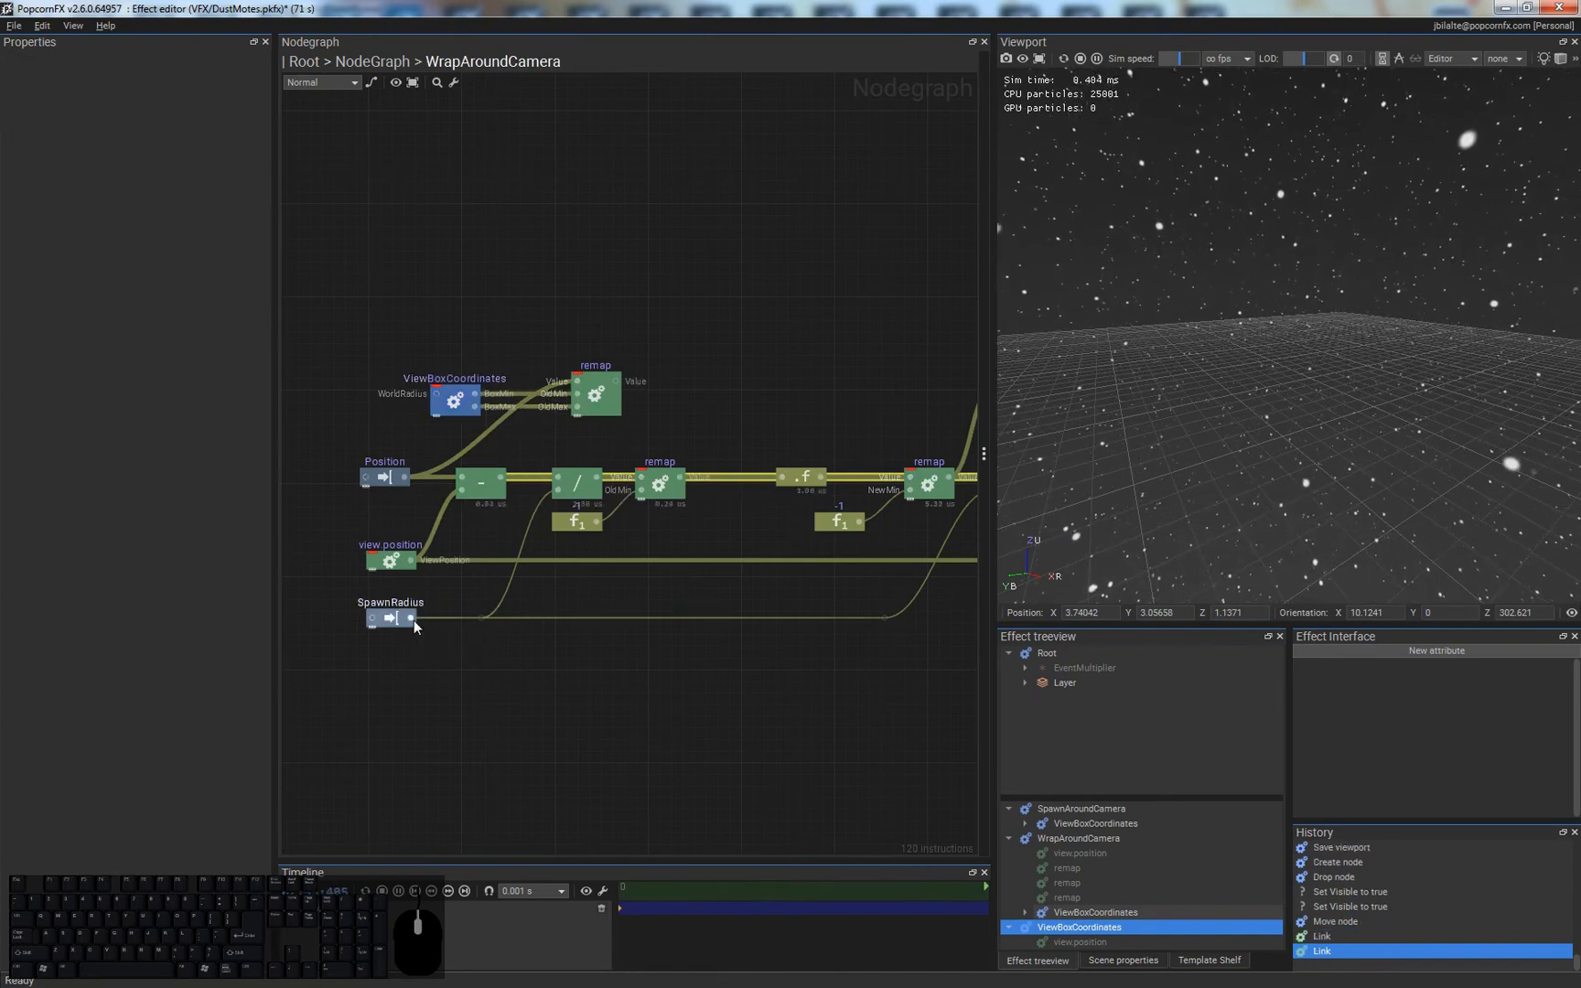
drag(411, 618, 435, 395)
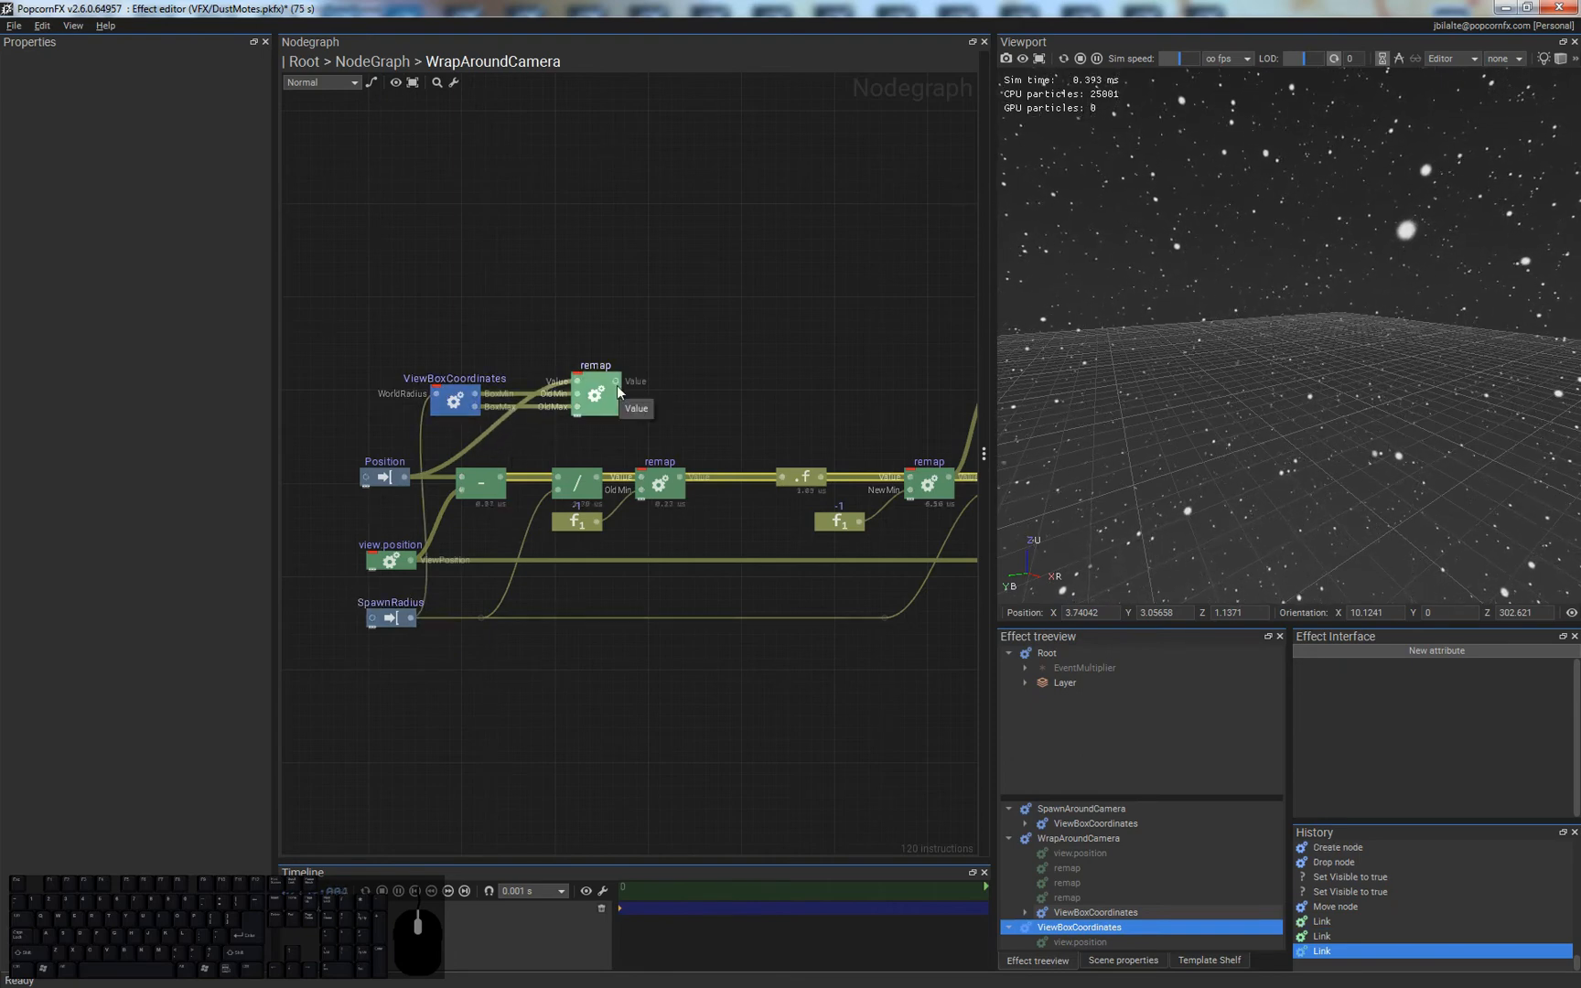
- Examine the default input values inside the new remap template, then return to WrapAroundCamera
click(579, 417)
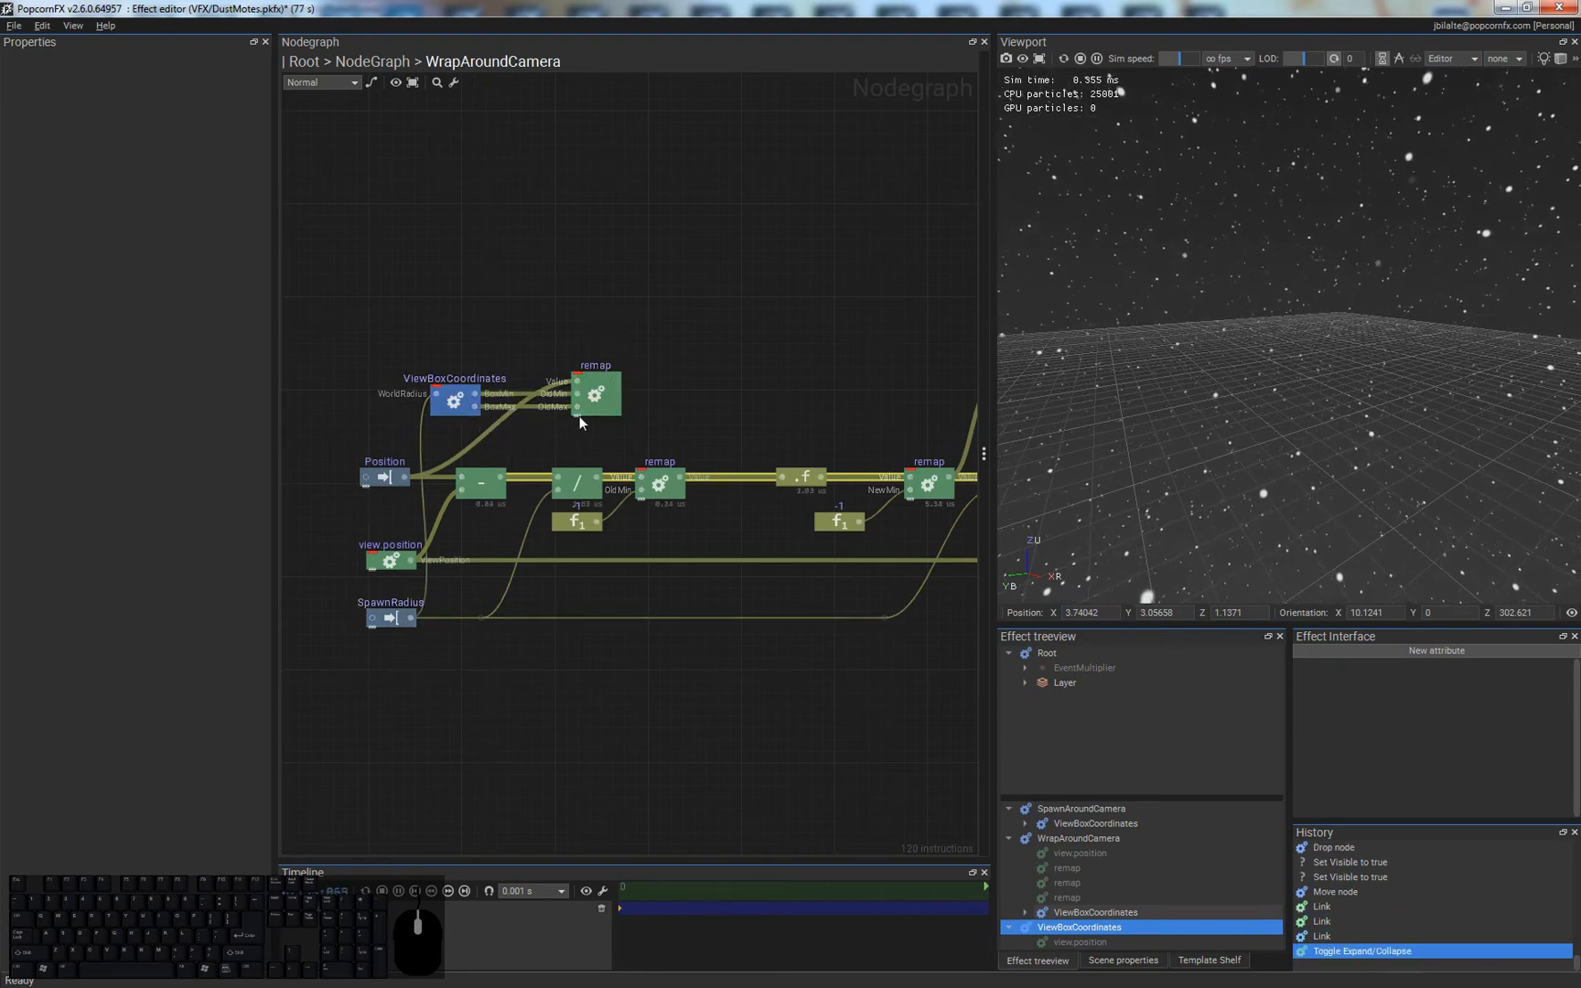
click(591, 401)
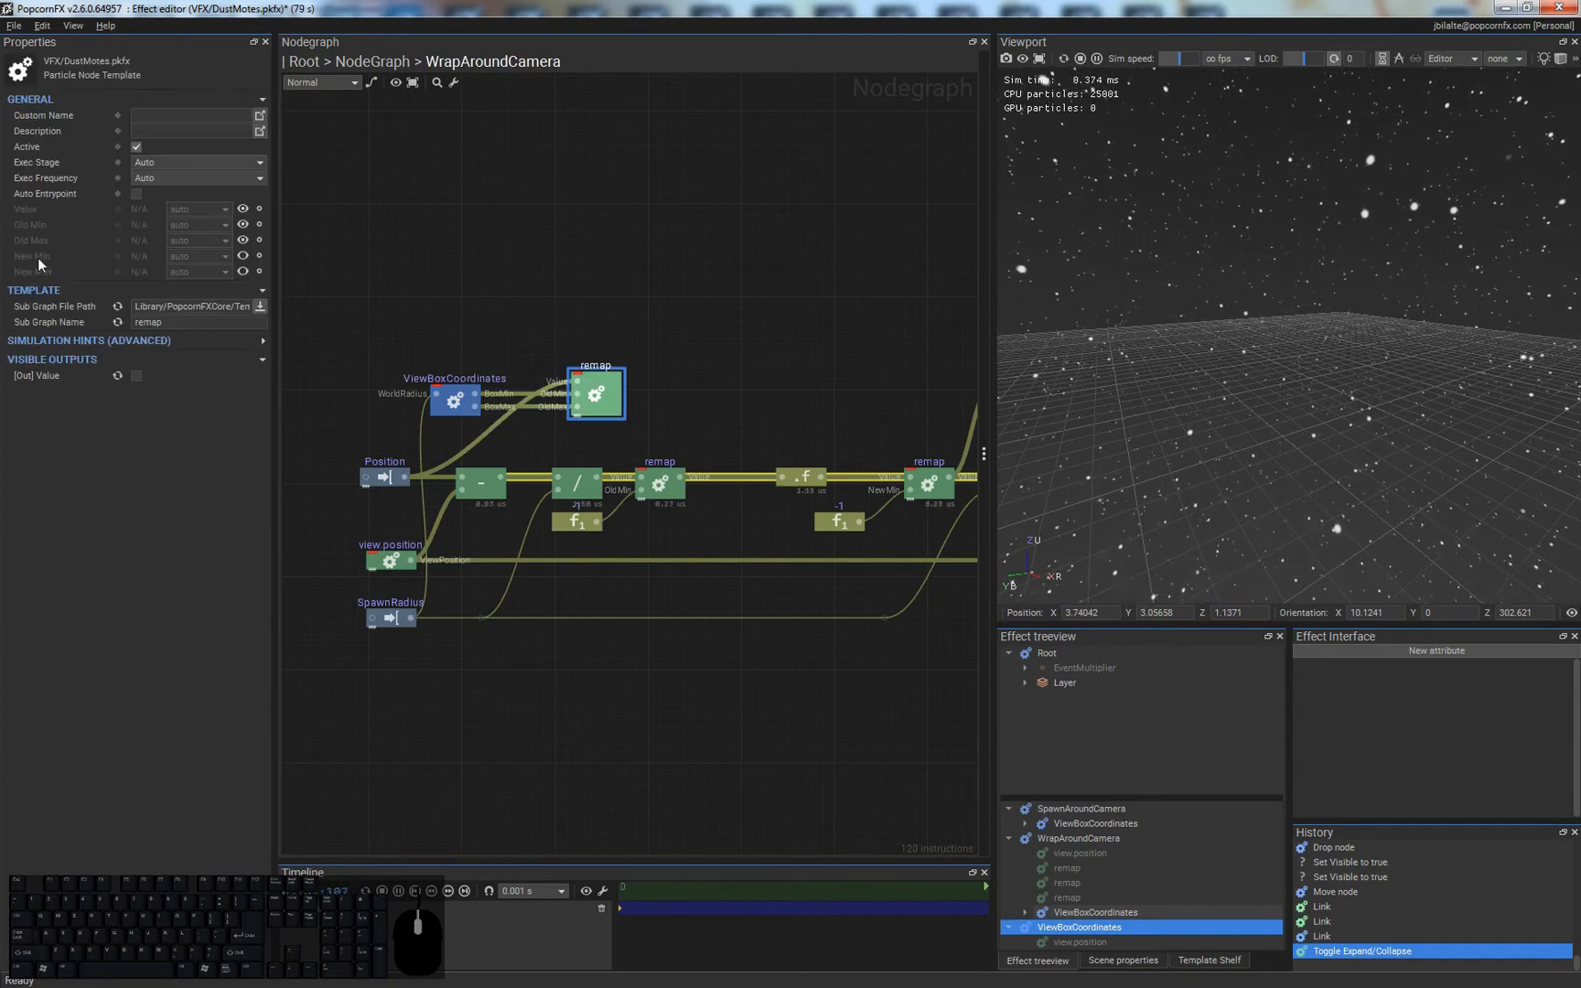
double_click(596, 392)
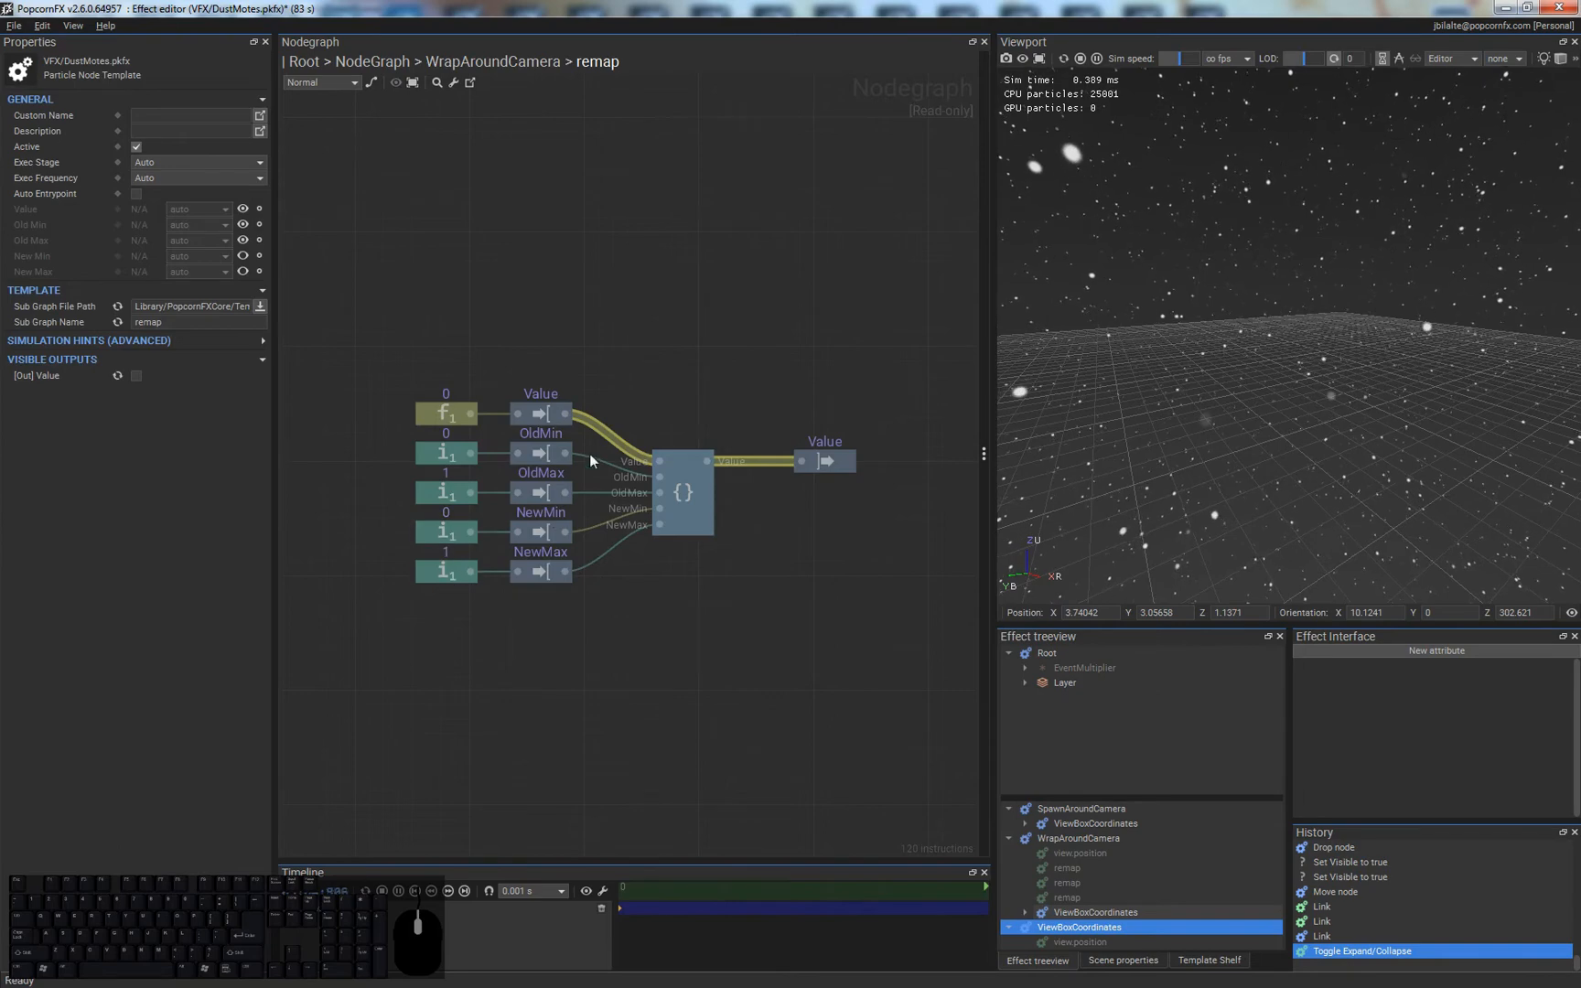
key(BackSpace)
click(698, 382)
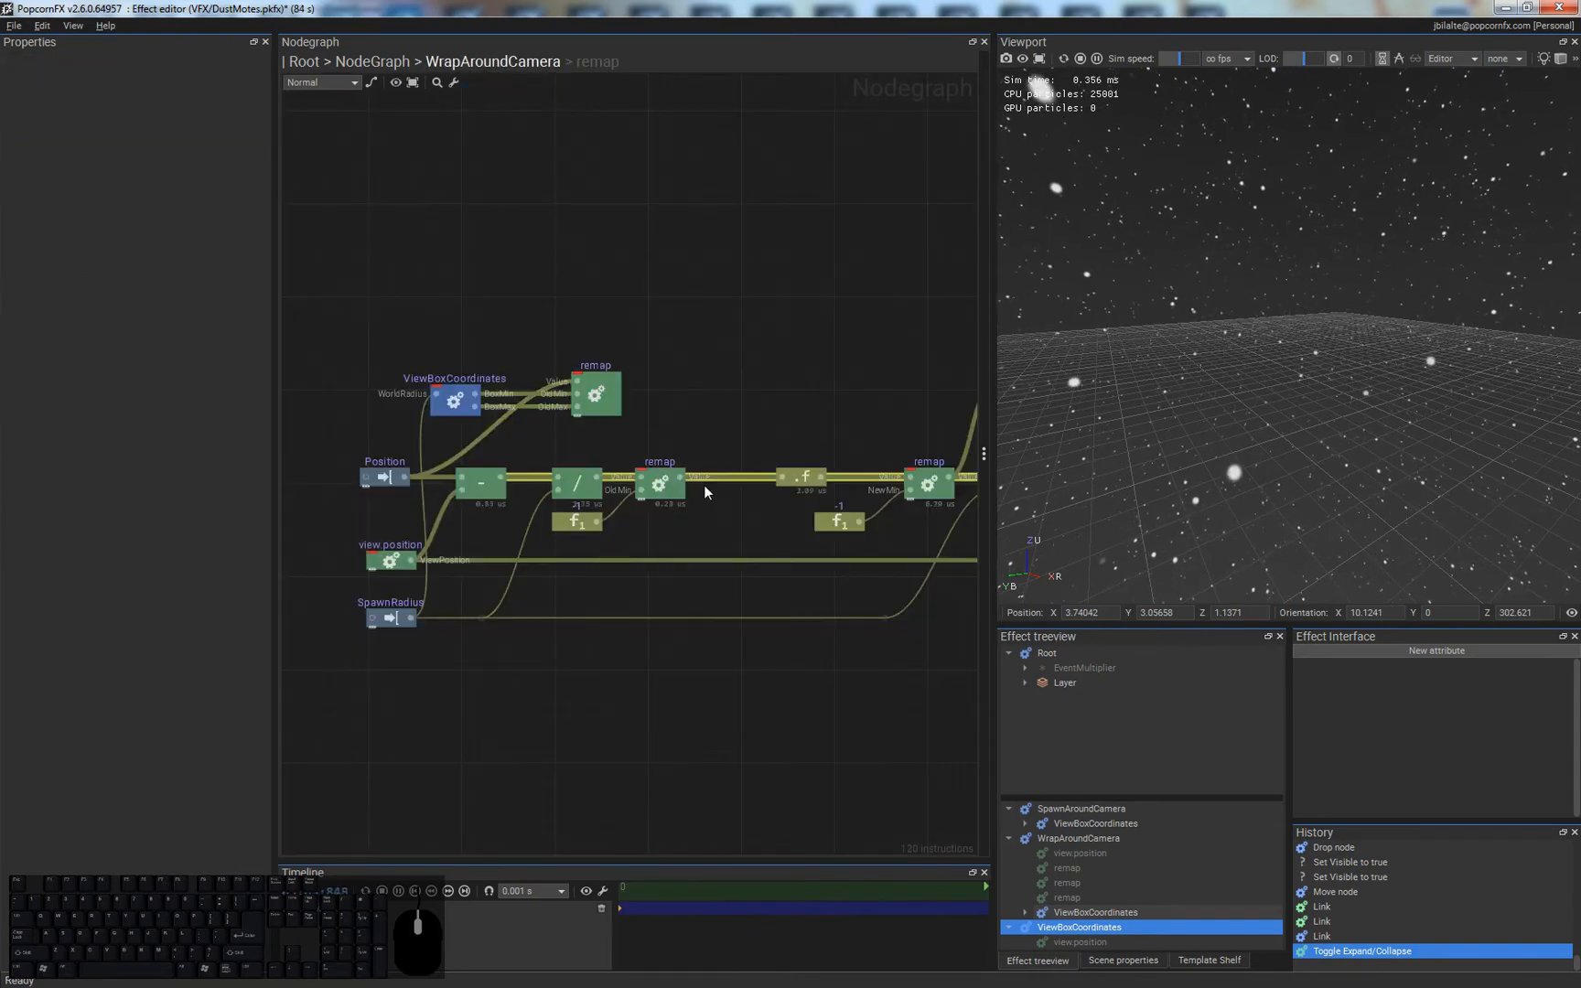
- Make the new remap's Value output visible and link it to the .f node in place of the old remap
click(611, 390)
click(135, 375)
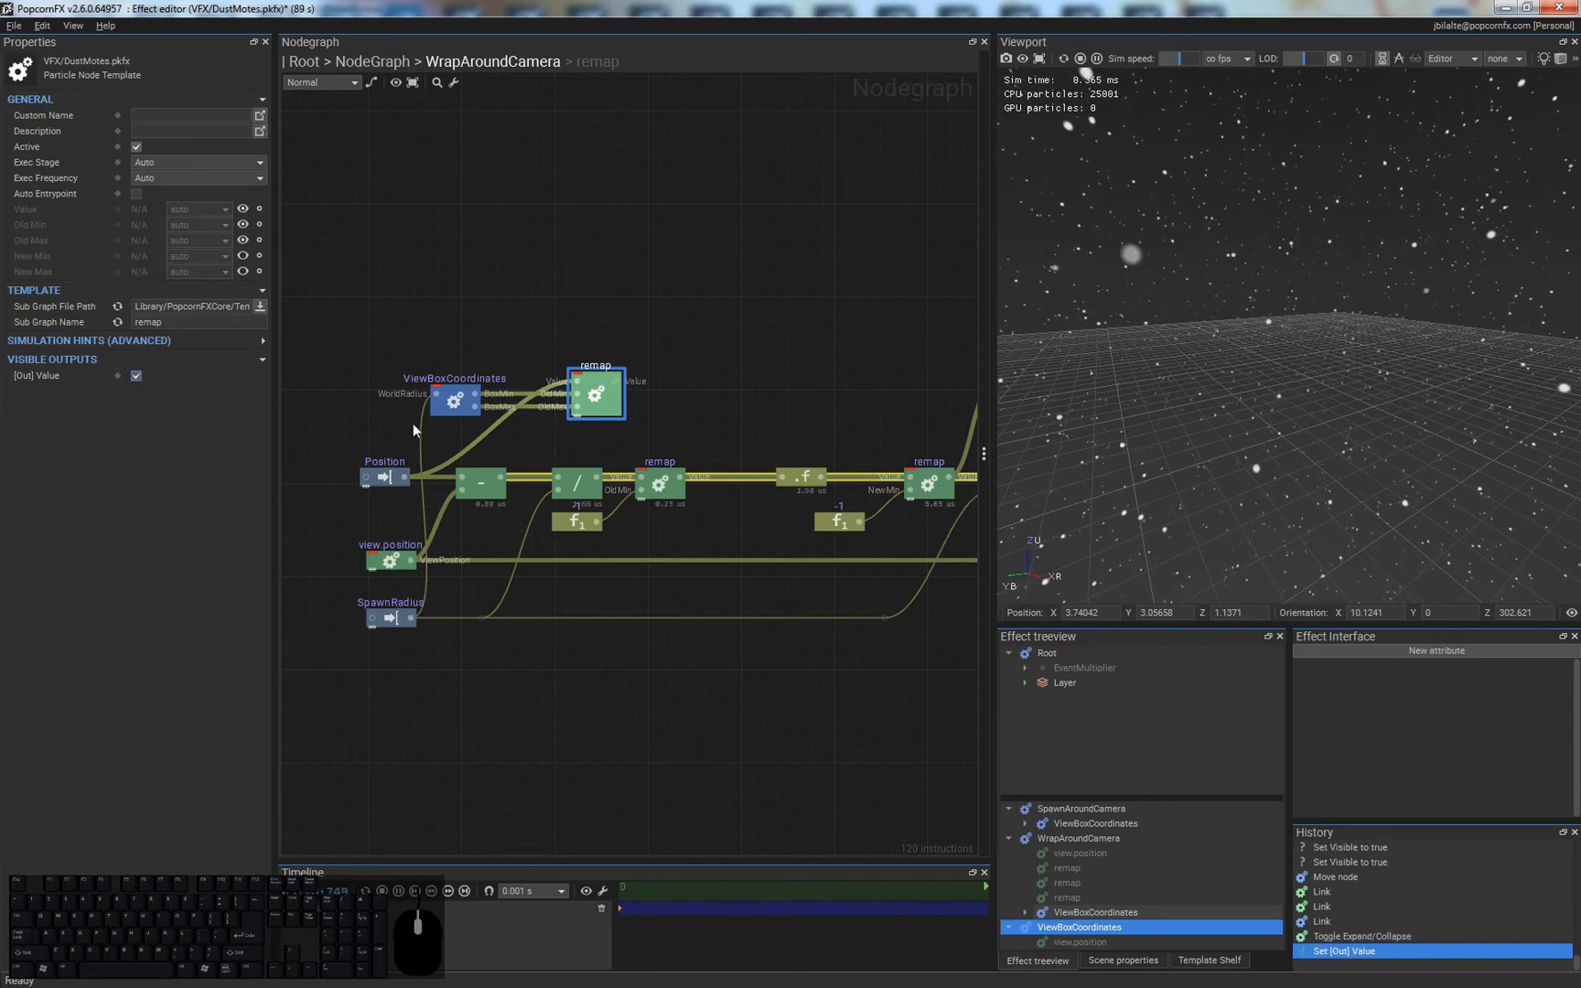
drag(628, 382, 782, 476)
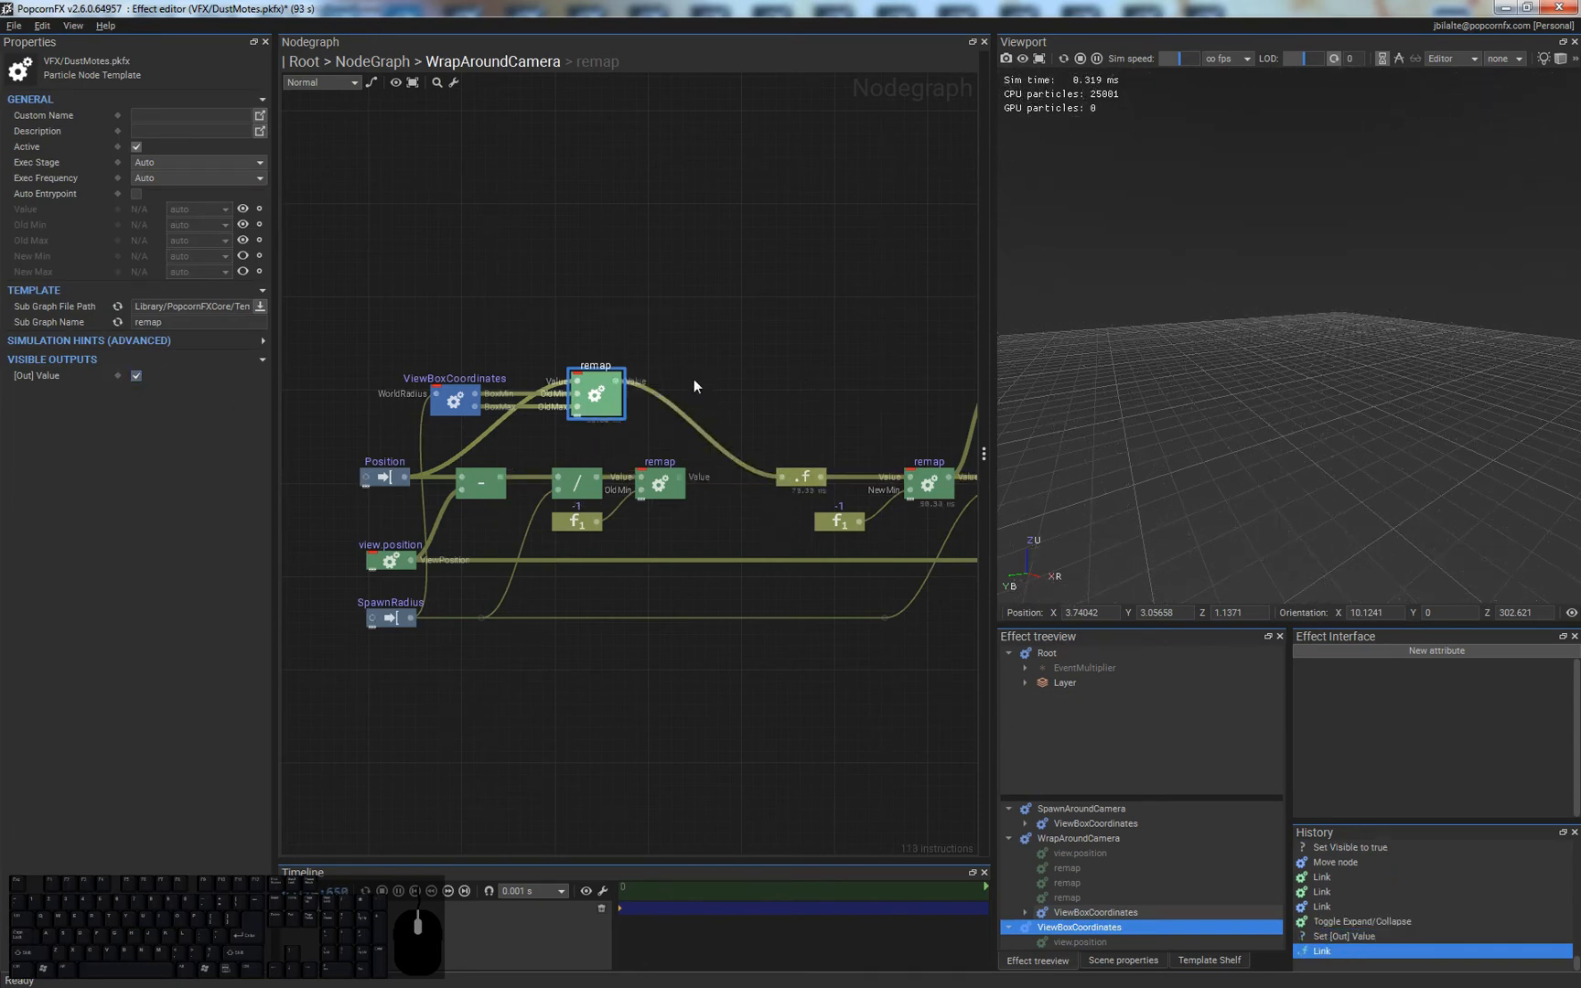
click(730, 340)
- Set the Exec Stage of the ViewBoxCoordinates node in WrapAroundCamera to Evolve
middle_drag(779, 390, 737, 382)
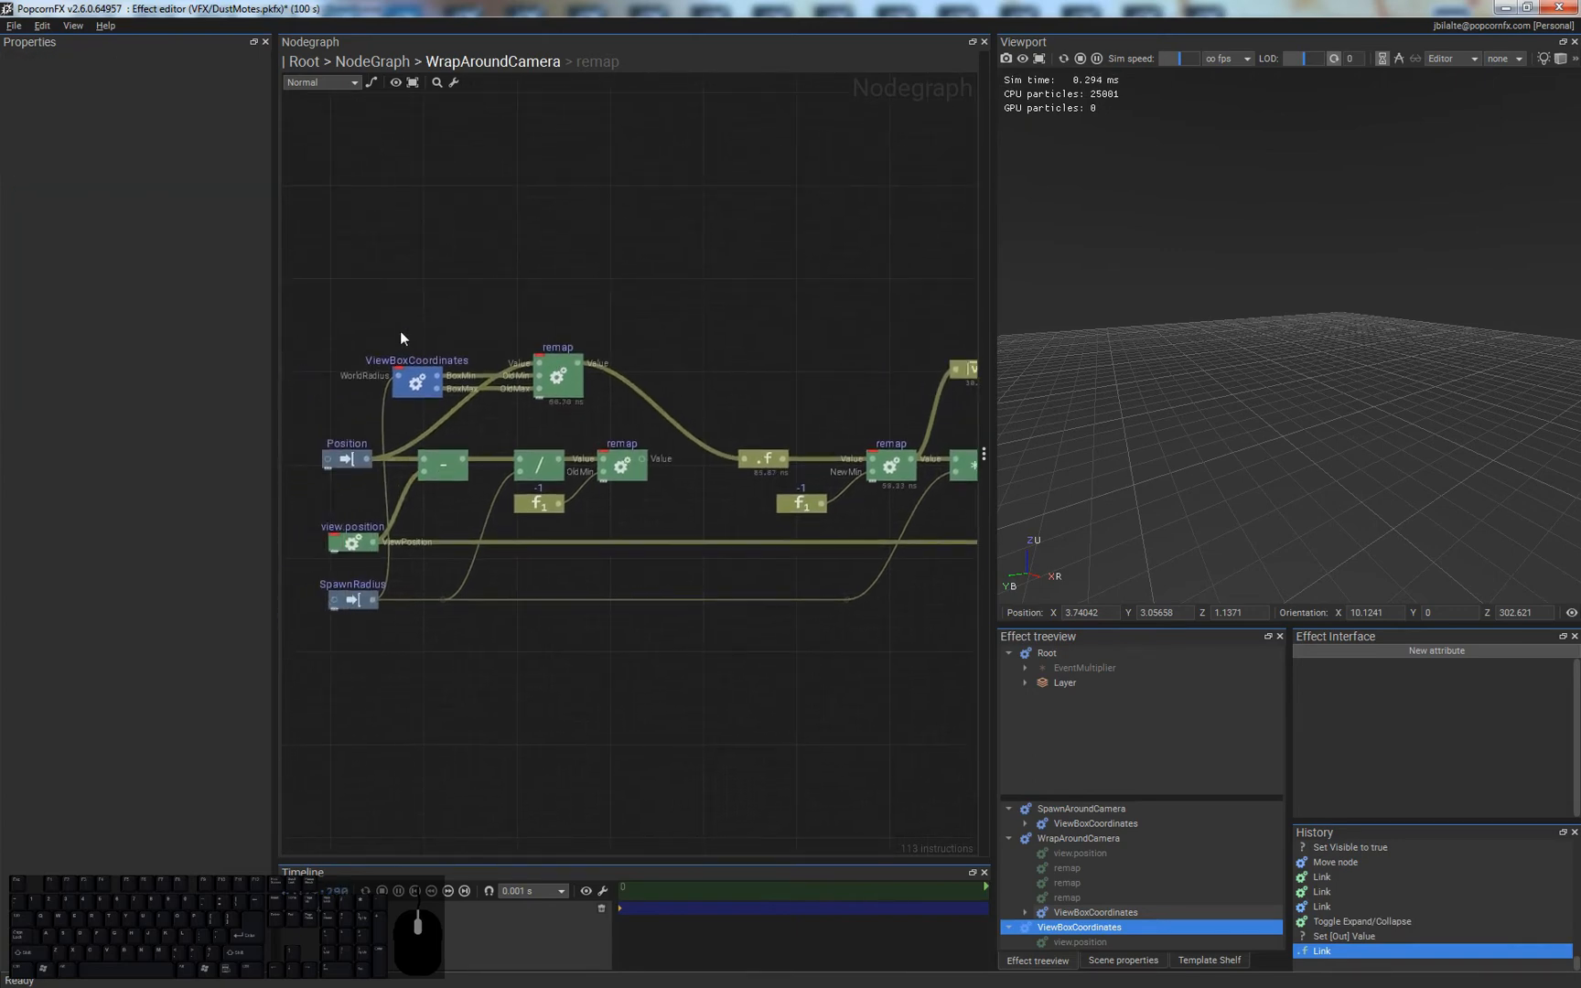
click(412, 392)
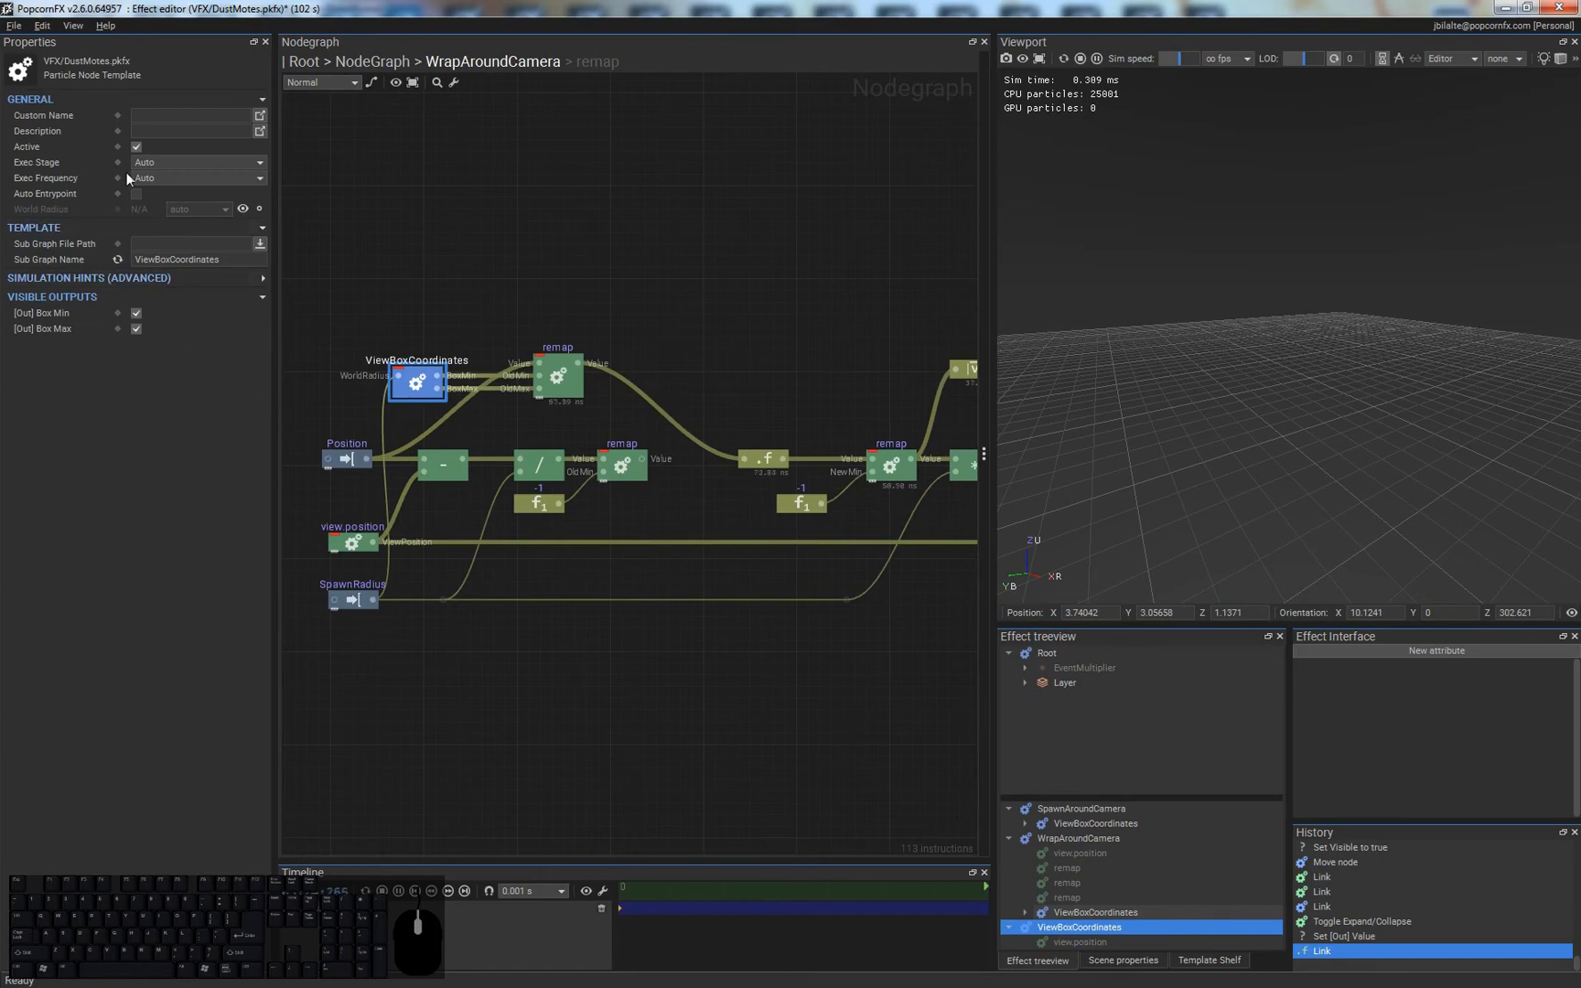
click(154, 164)
click(149, 199)
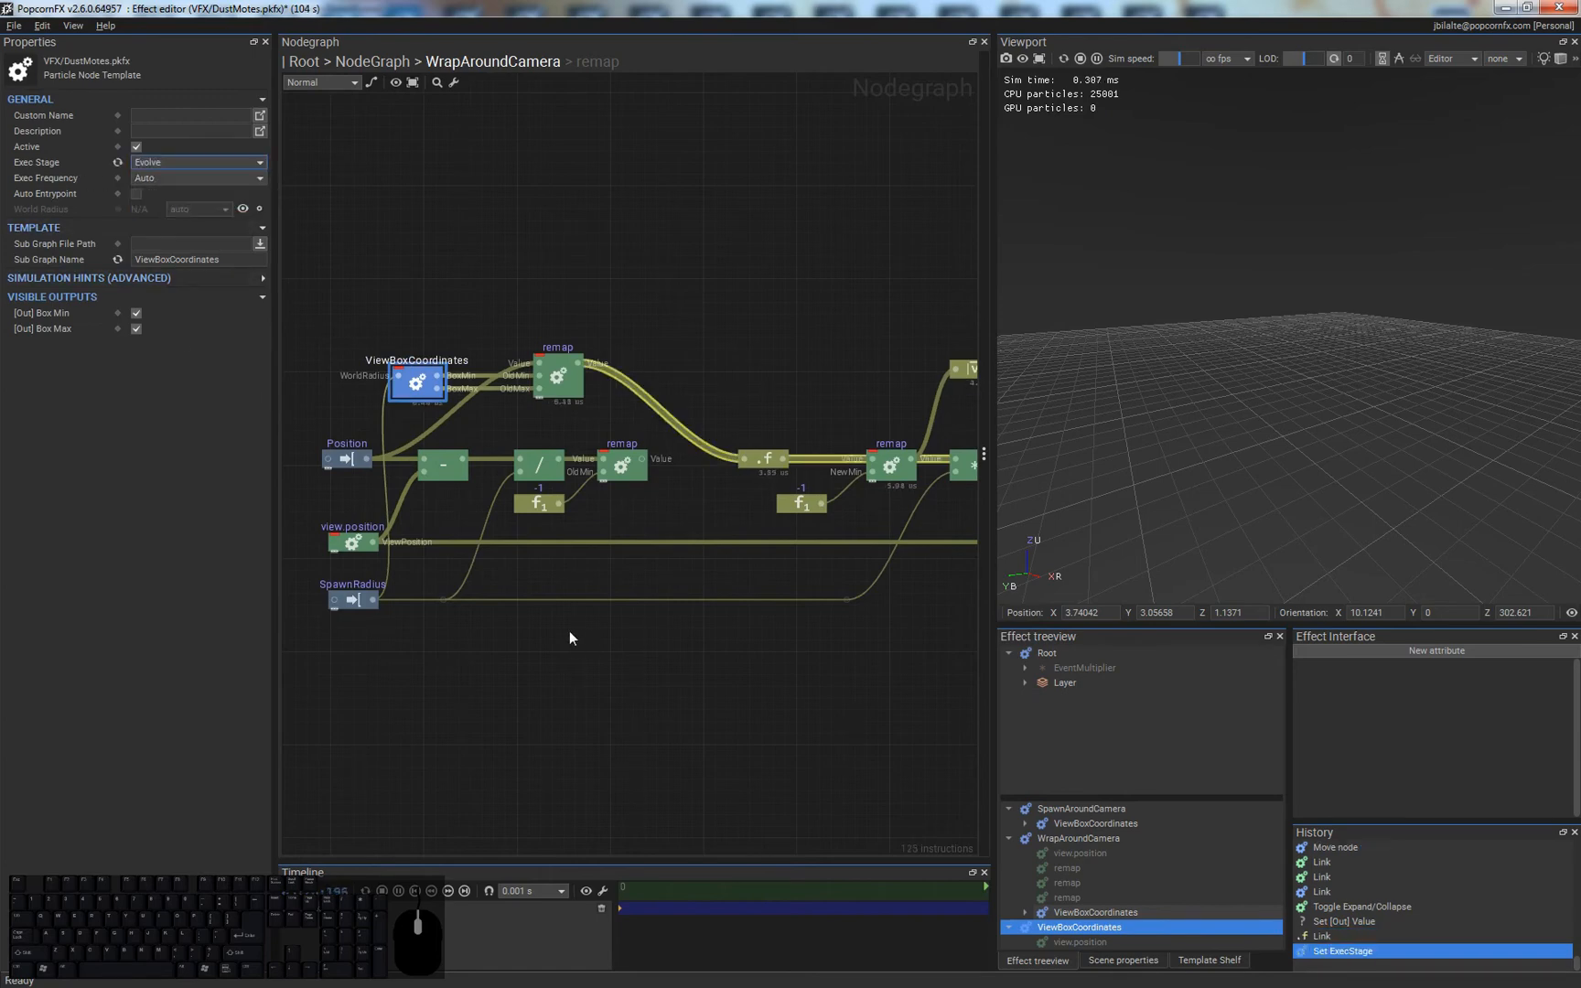
- Display the node graph by Exec Rate and examine the ViewBoxCoordinates subgraph used in WrapAroundCamera
click(353, 543)
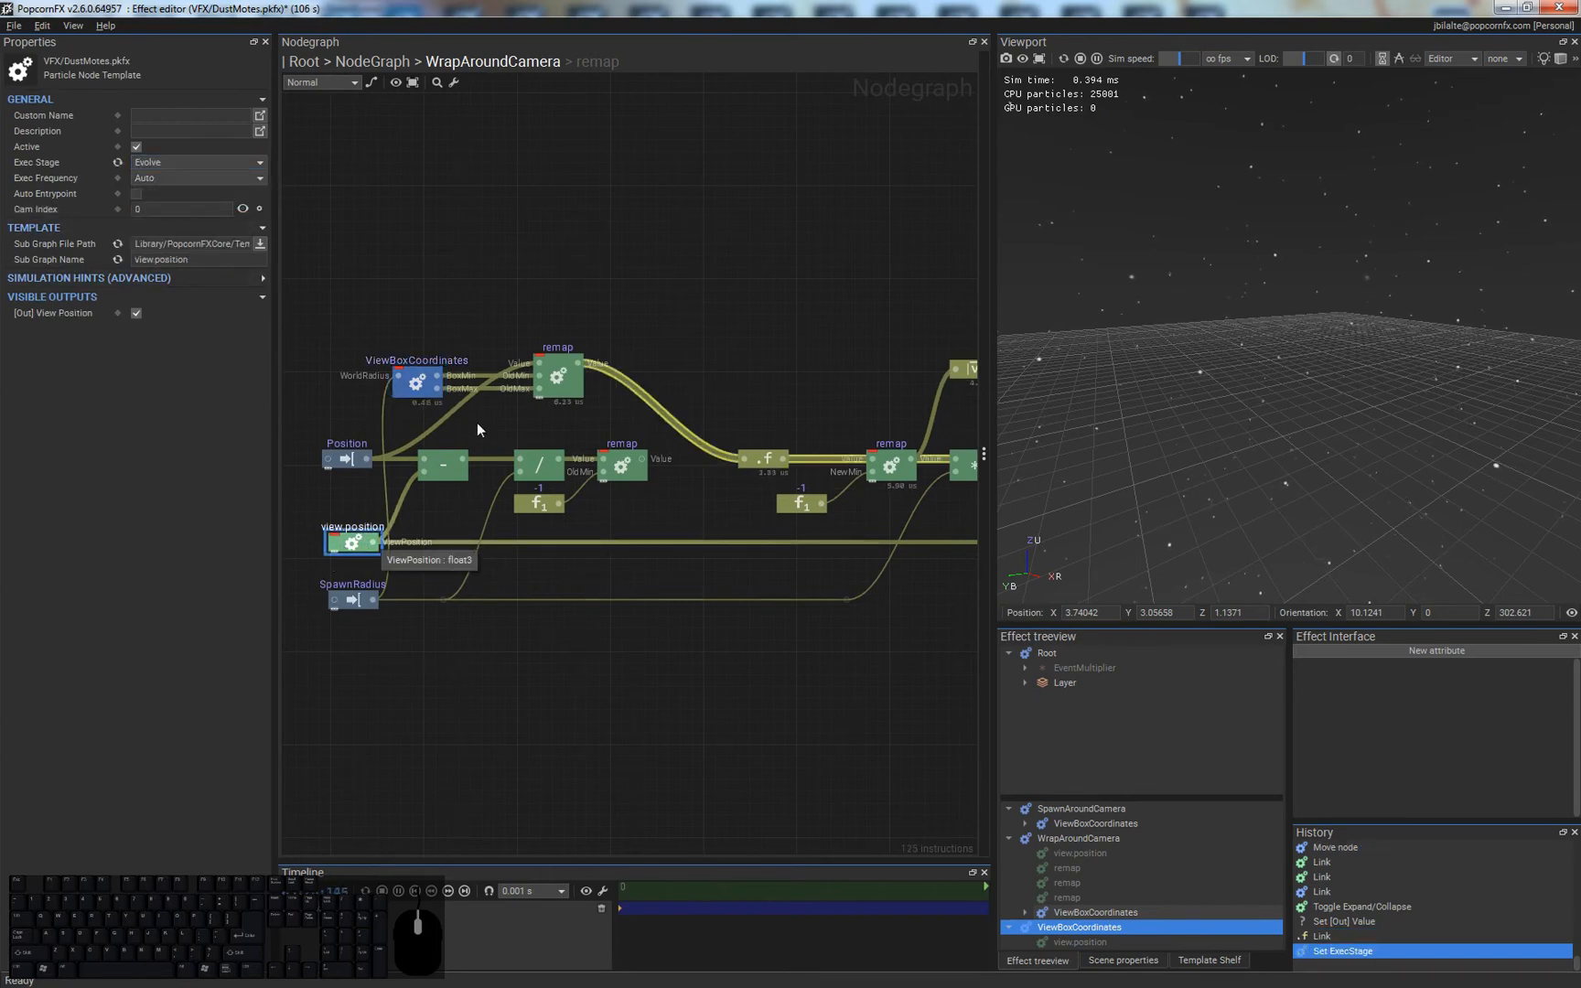
click(294, 81)
click(321, 119)
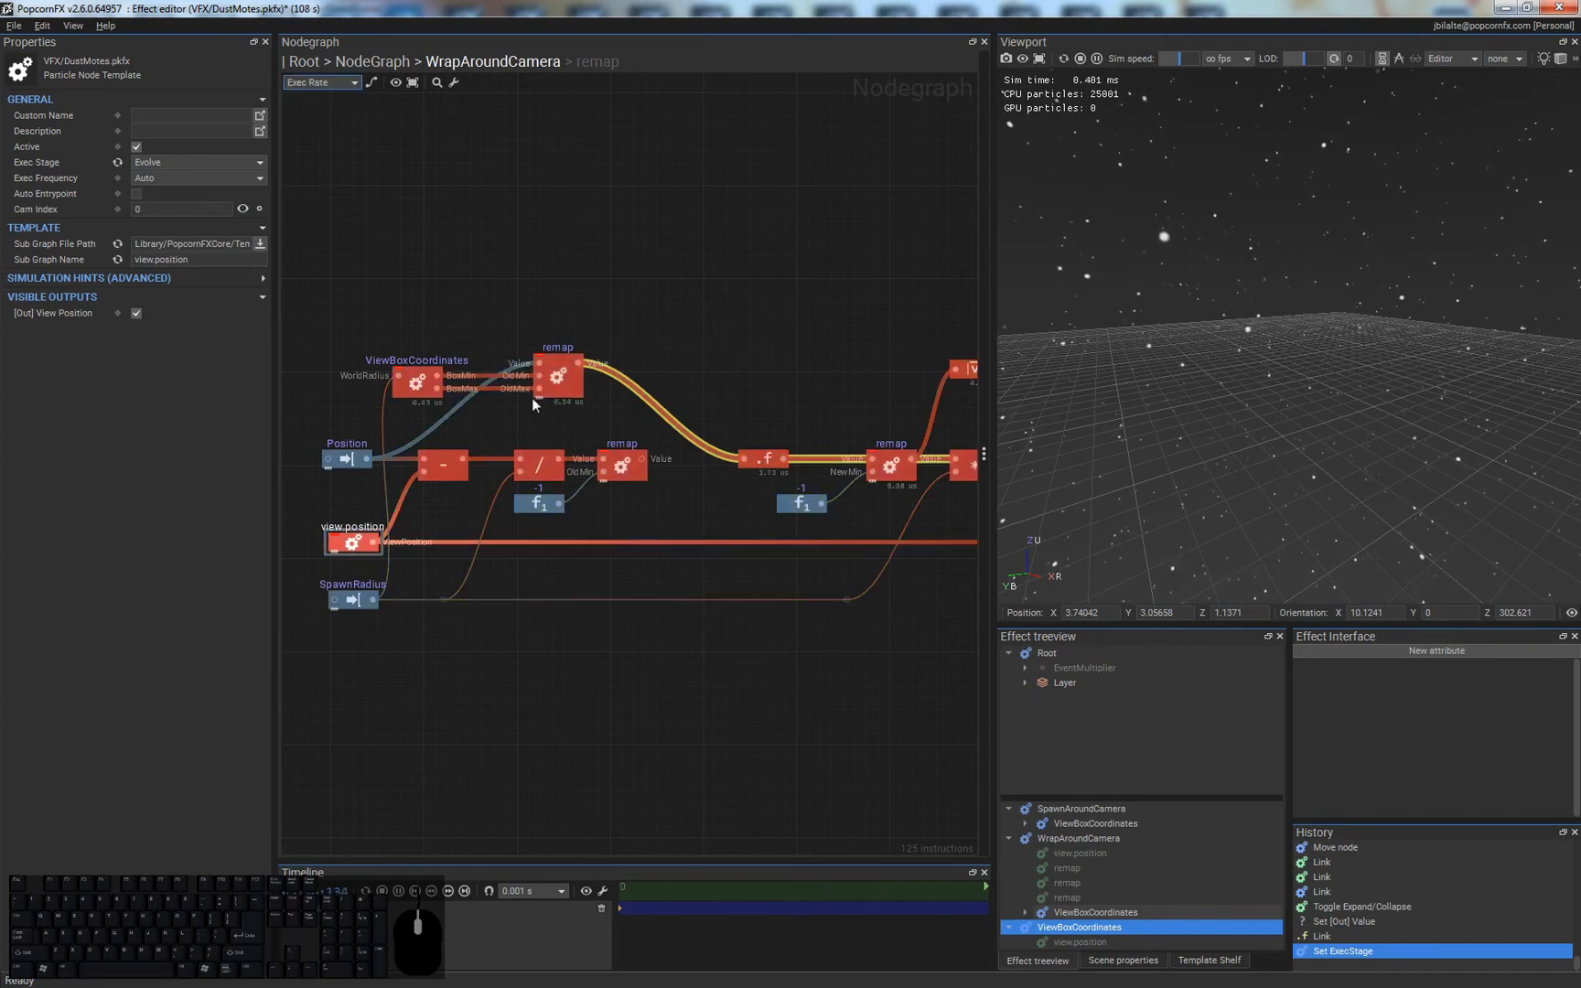
click(411, 391)
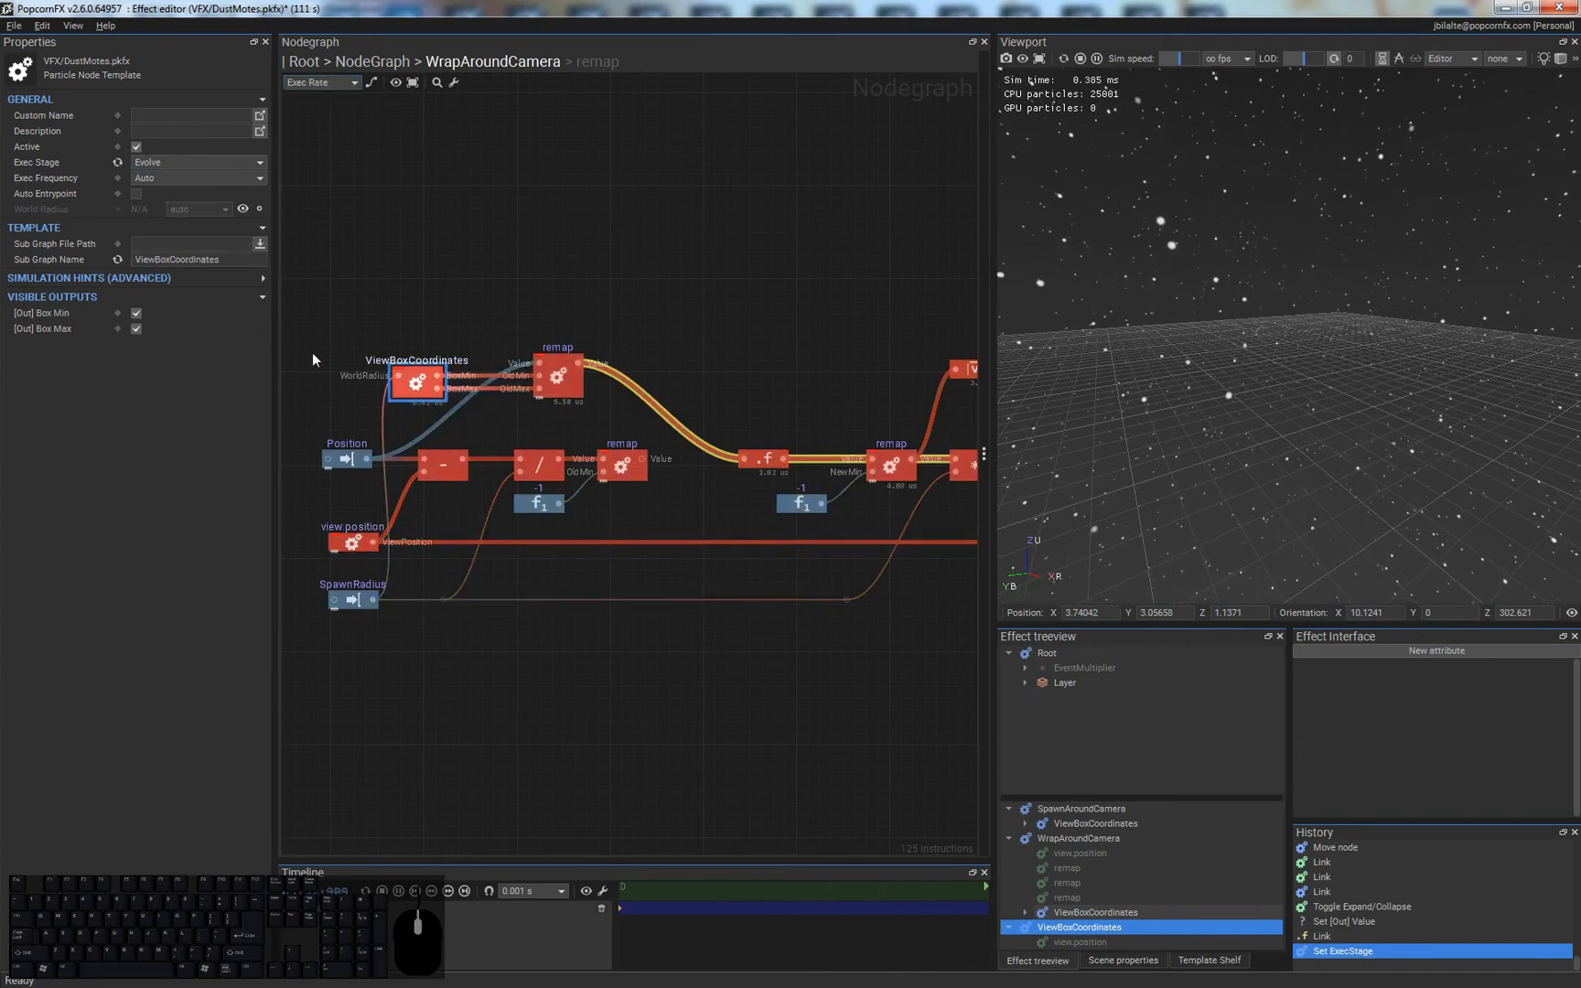
double_click(416, 383)
click(626, 512)
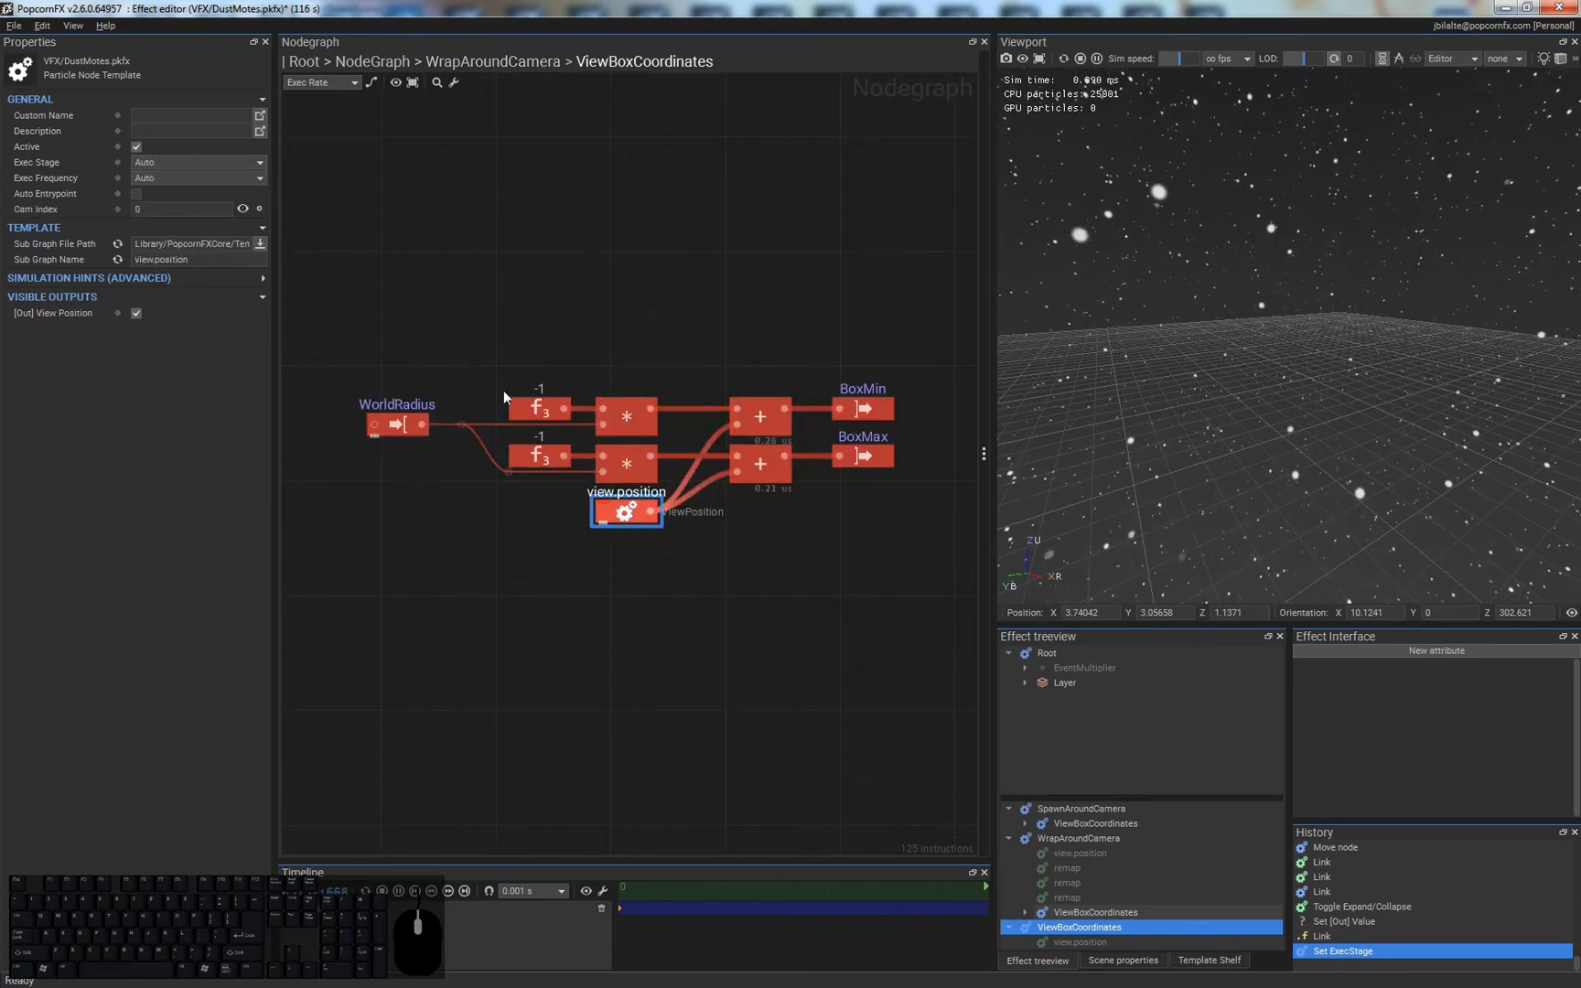
double_click(707, 514)
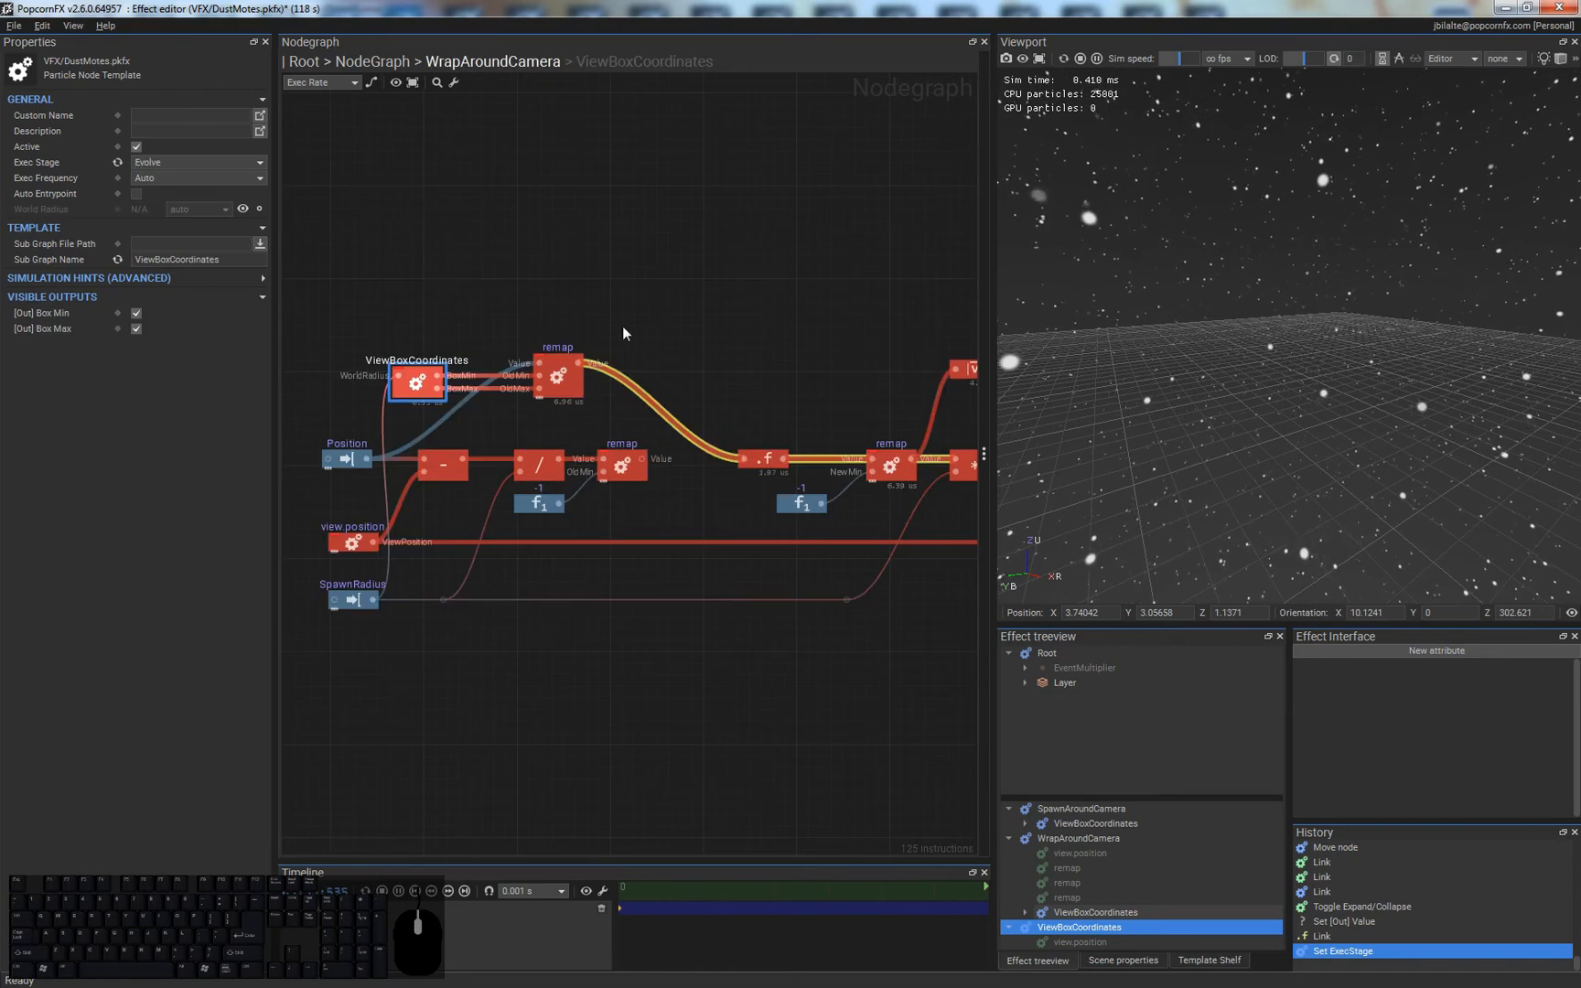
double_click(624, 326)
- Examine the execution rates inside SpawnAroundCamera and its ViewBoxCoordinates subgraph, then return to the main node graph
click(468, 513)
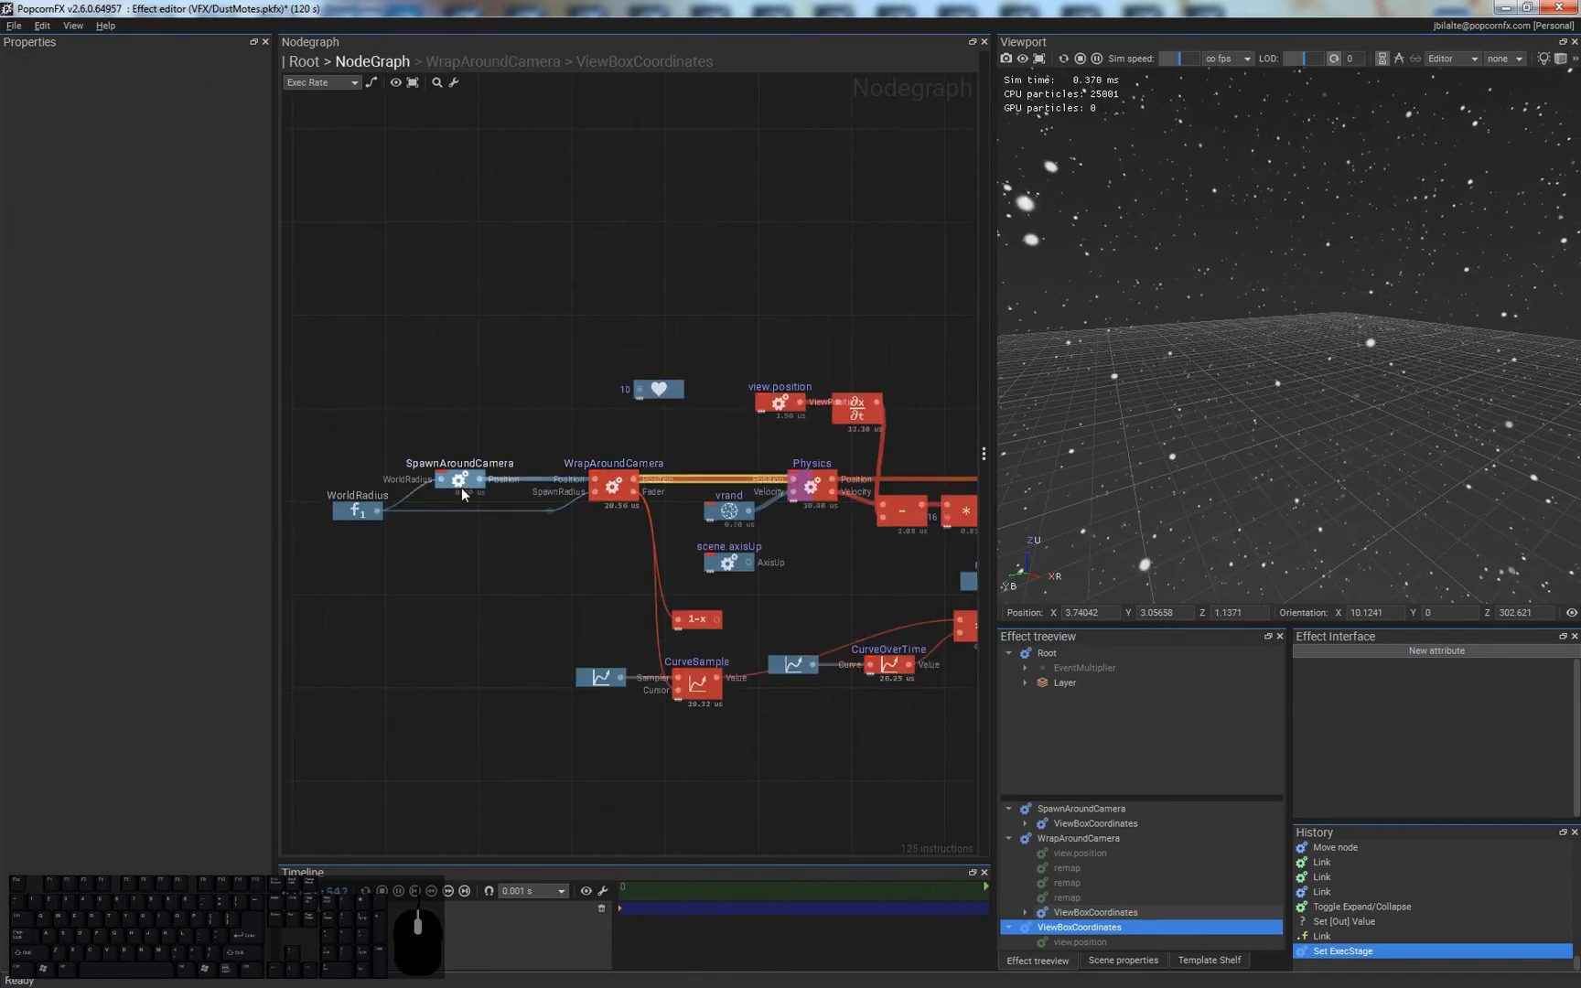
click(460, 485)
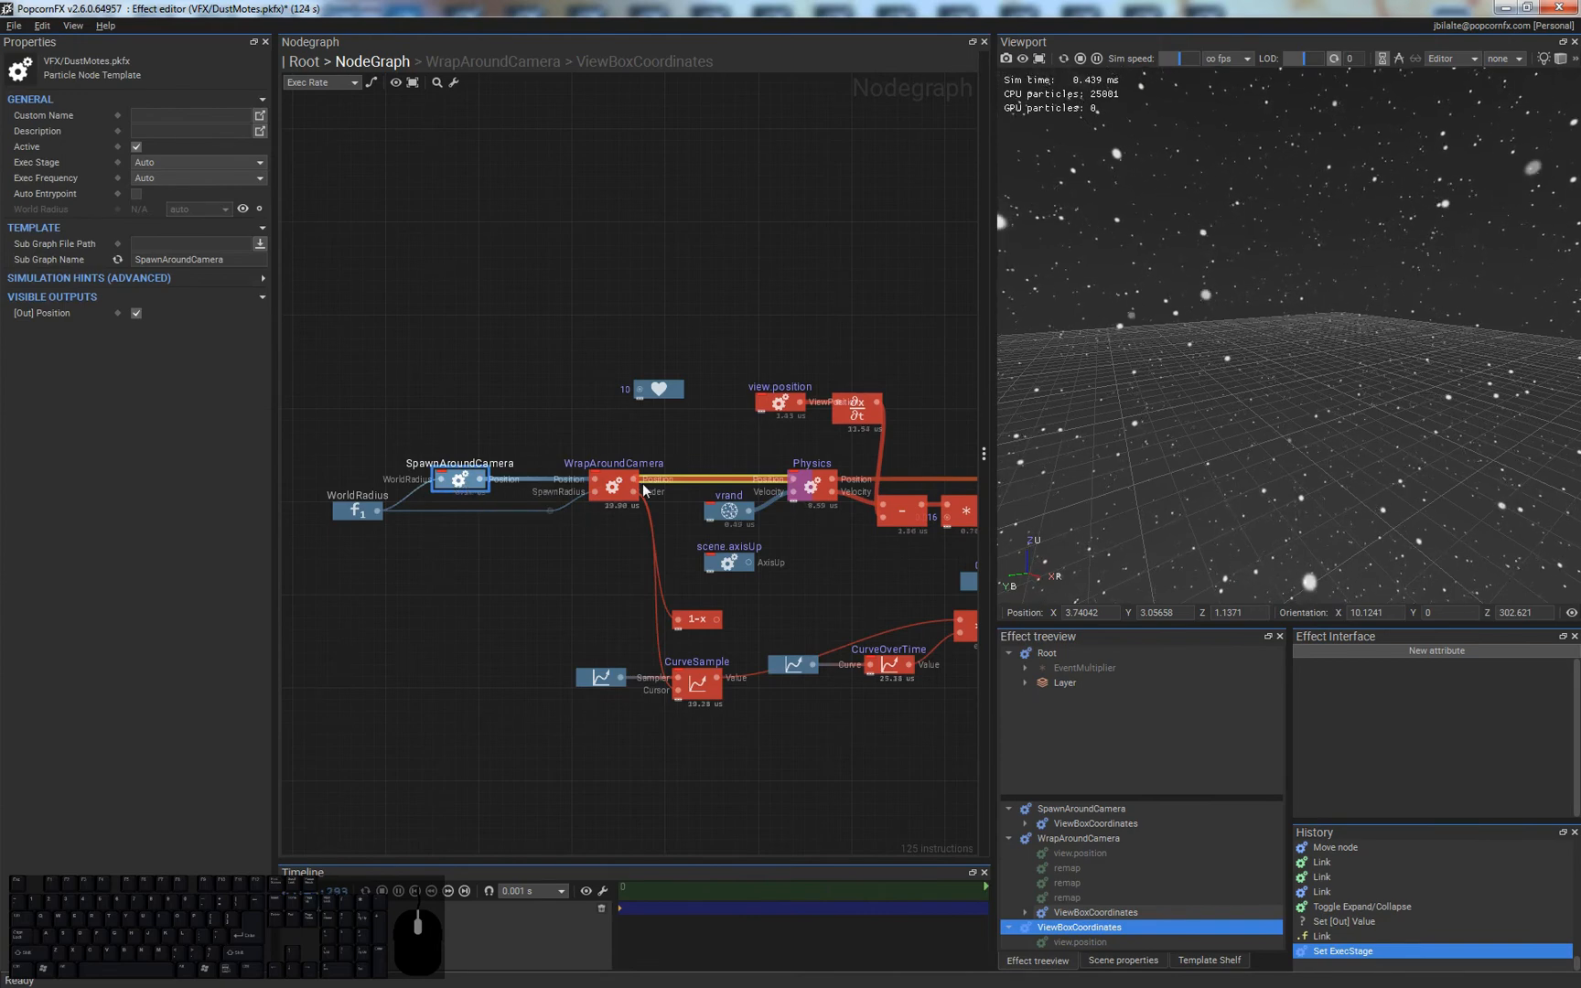
double_click(463, 481)
double_click(520, 473)
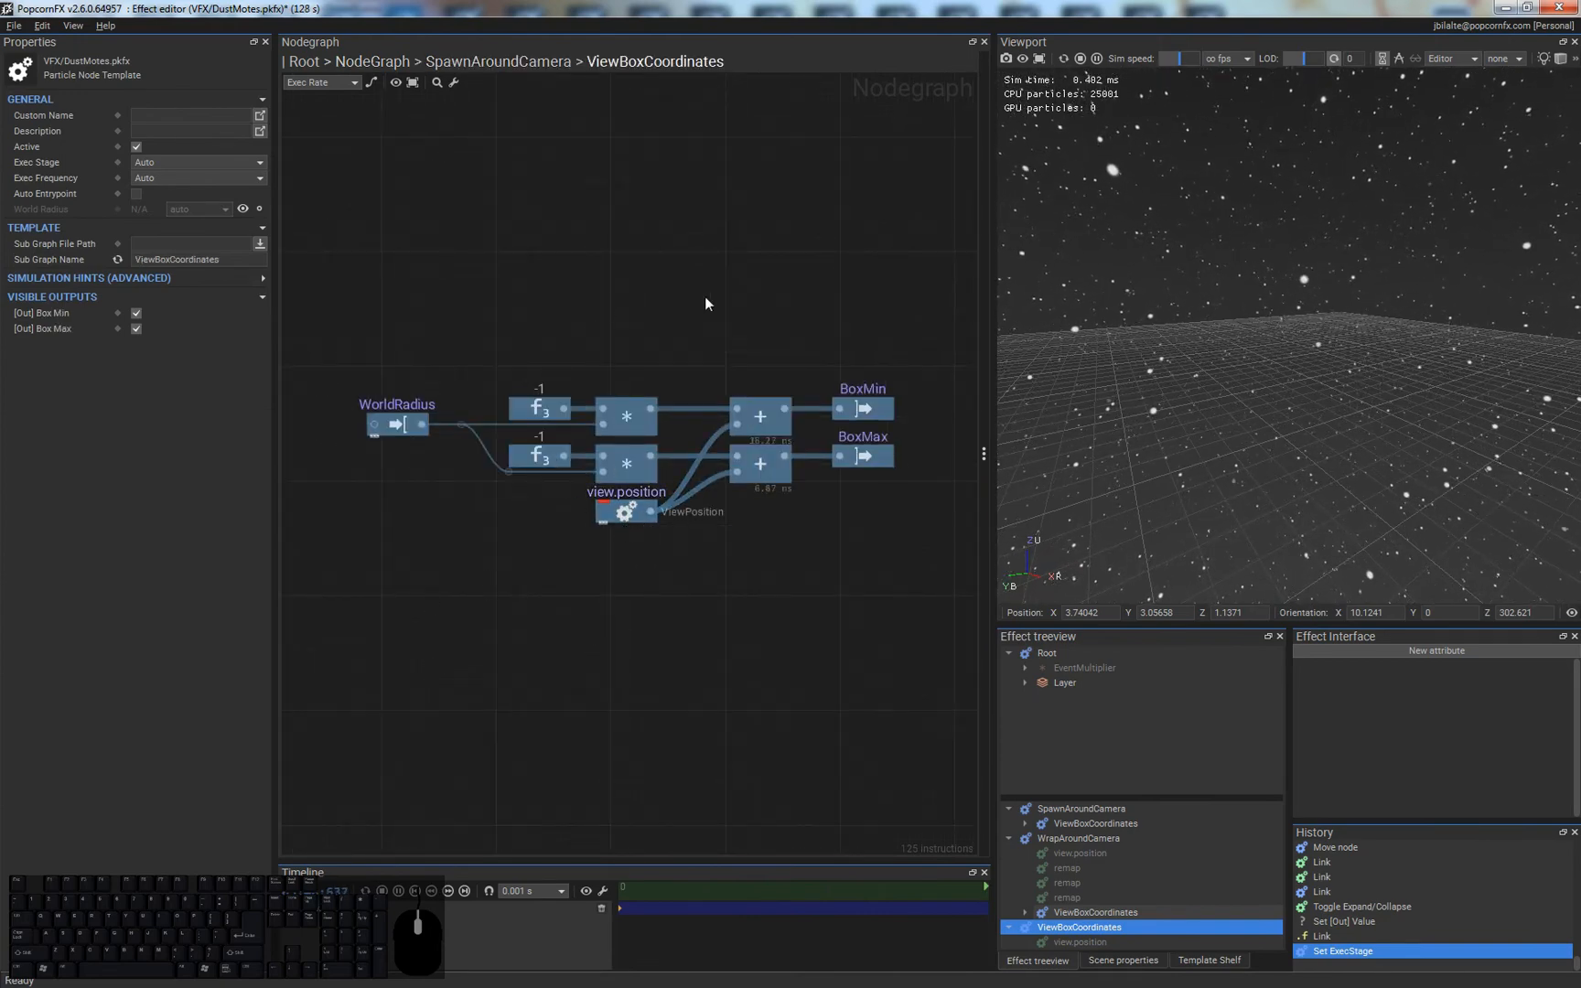
double_click(648, 538)
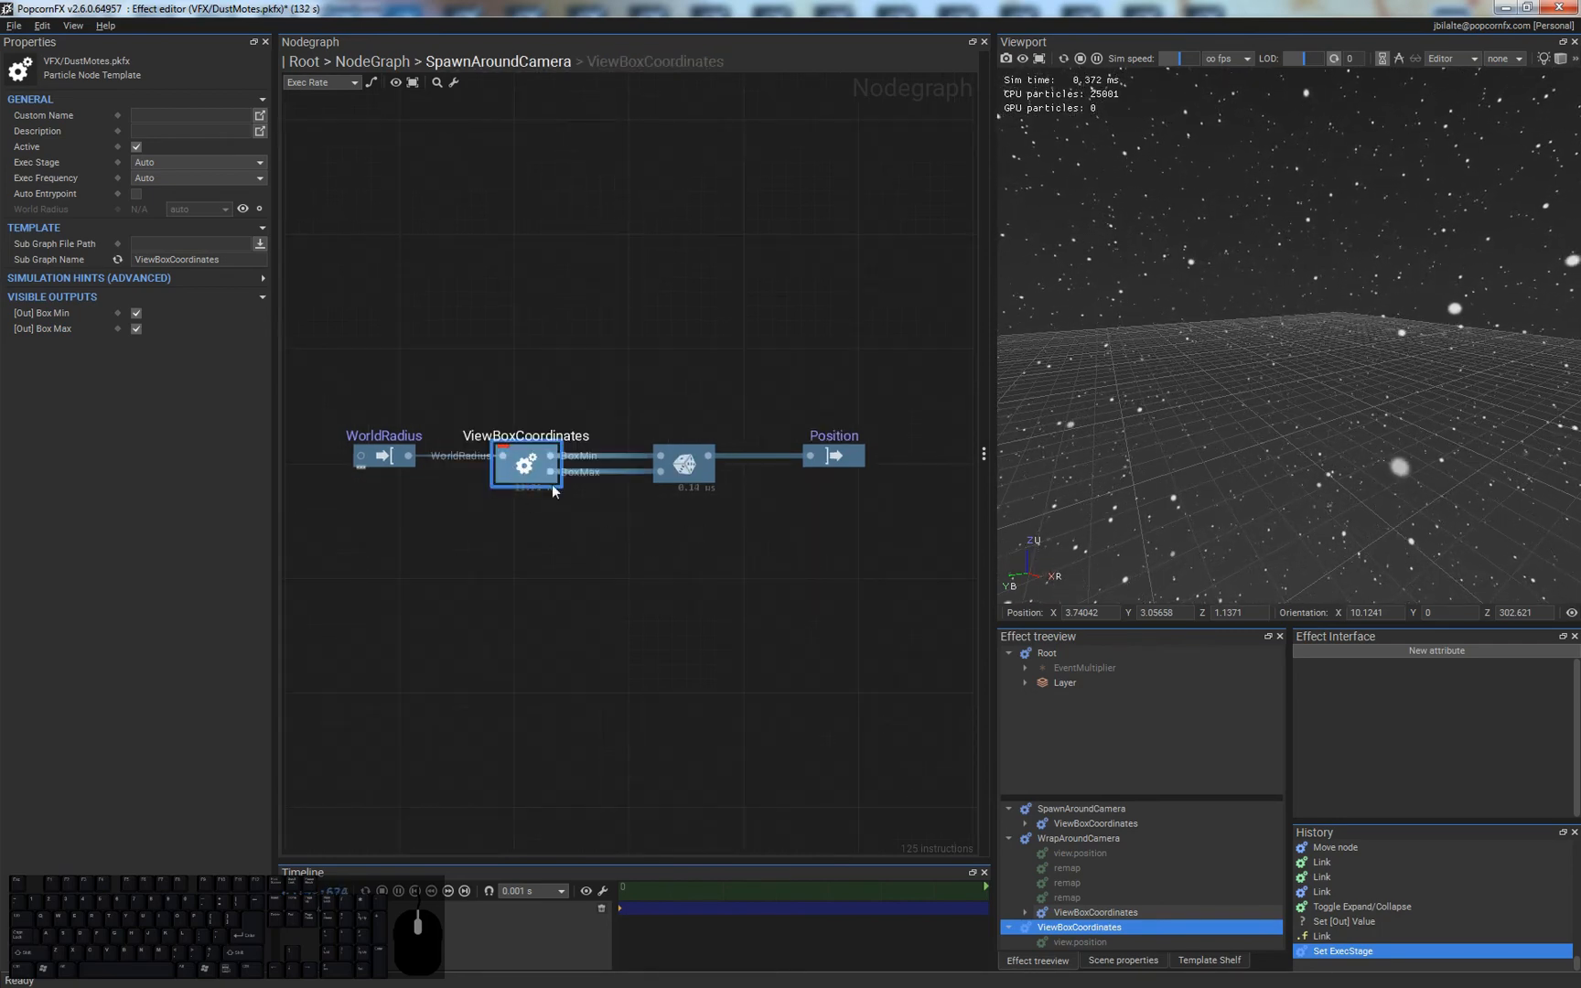
double_click(585, 555)
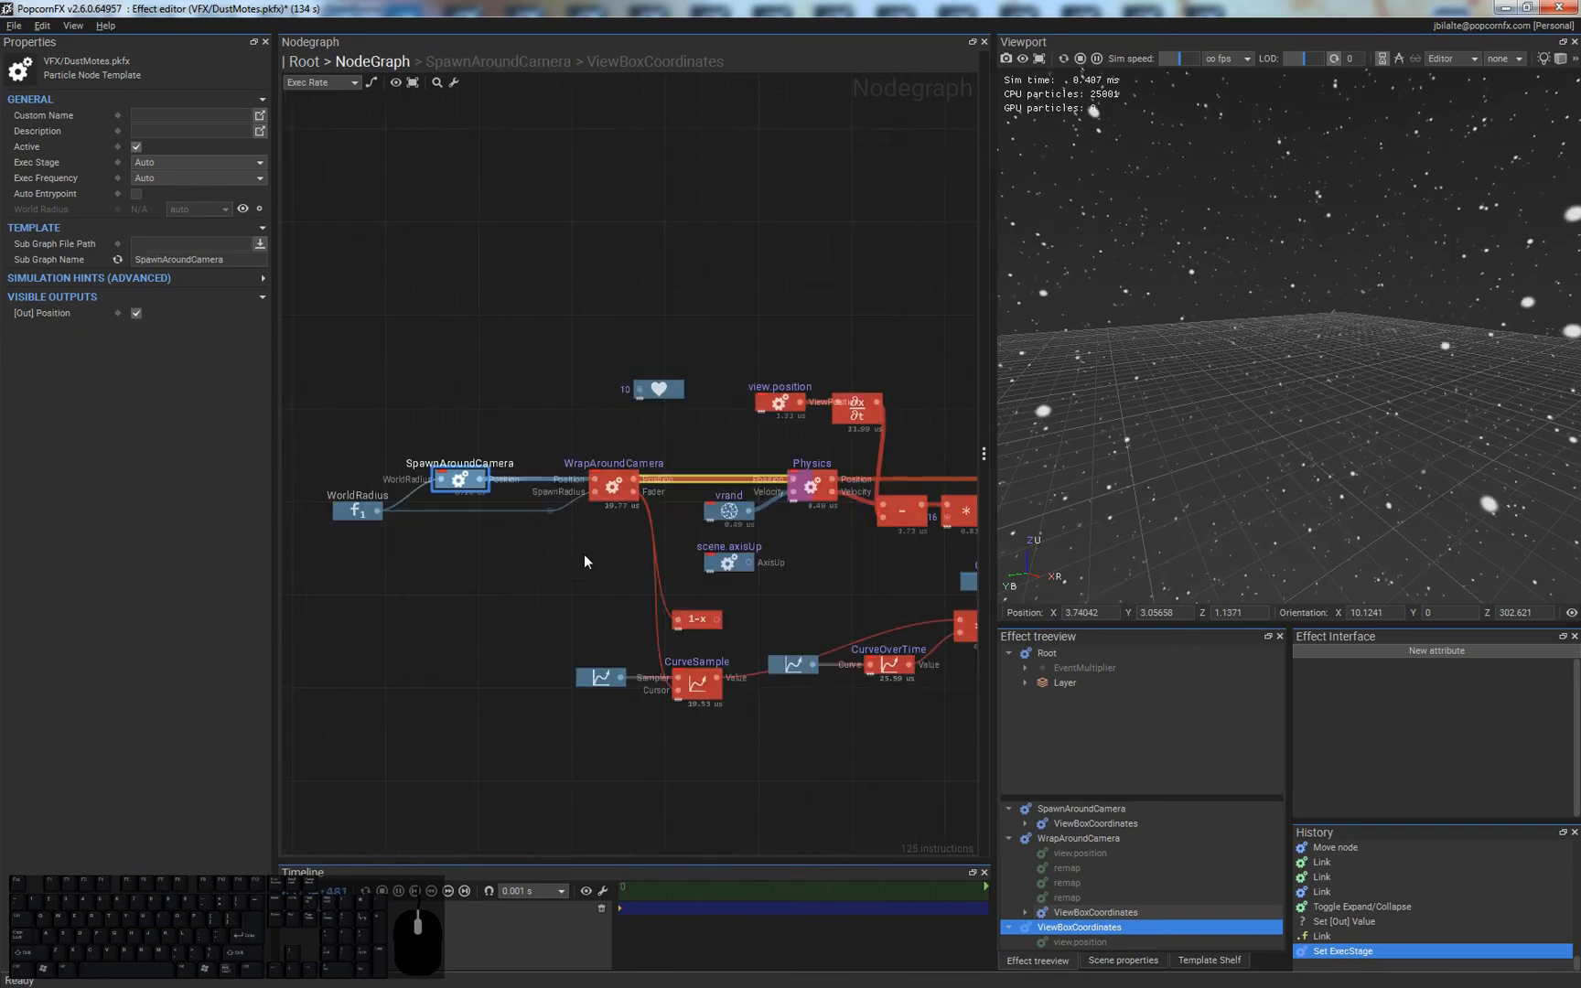
- Reopen WrapAroundCamera and set the node graph display mode back to Normal
double_click(617, 487)
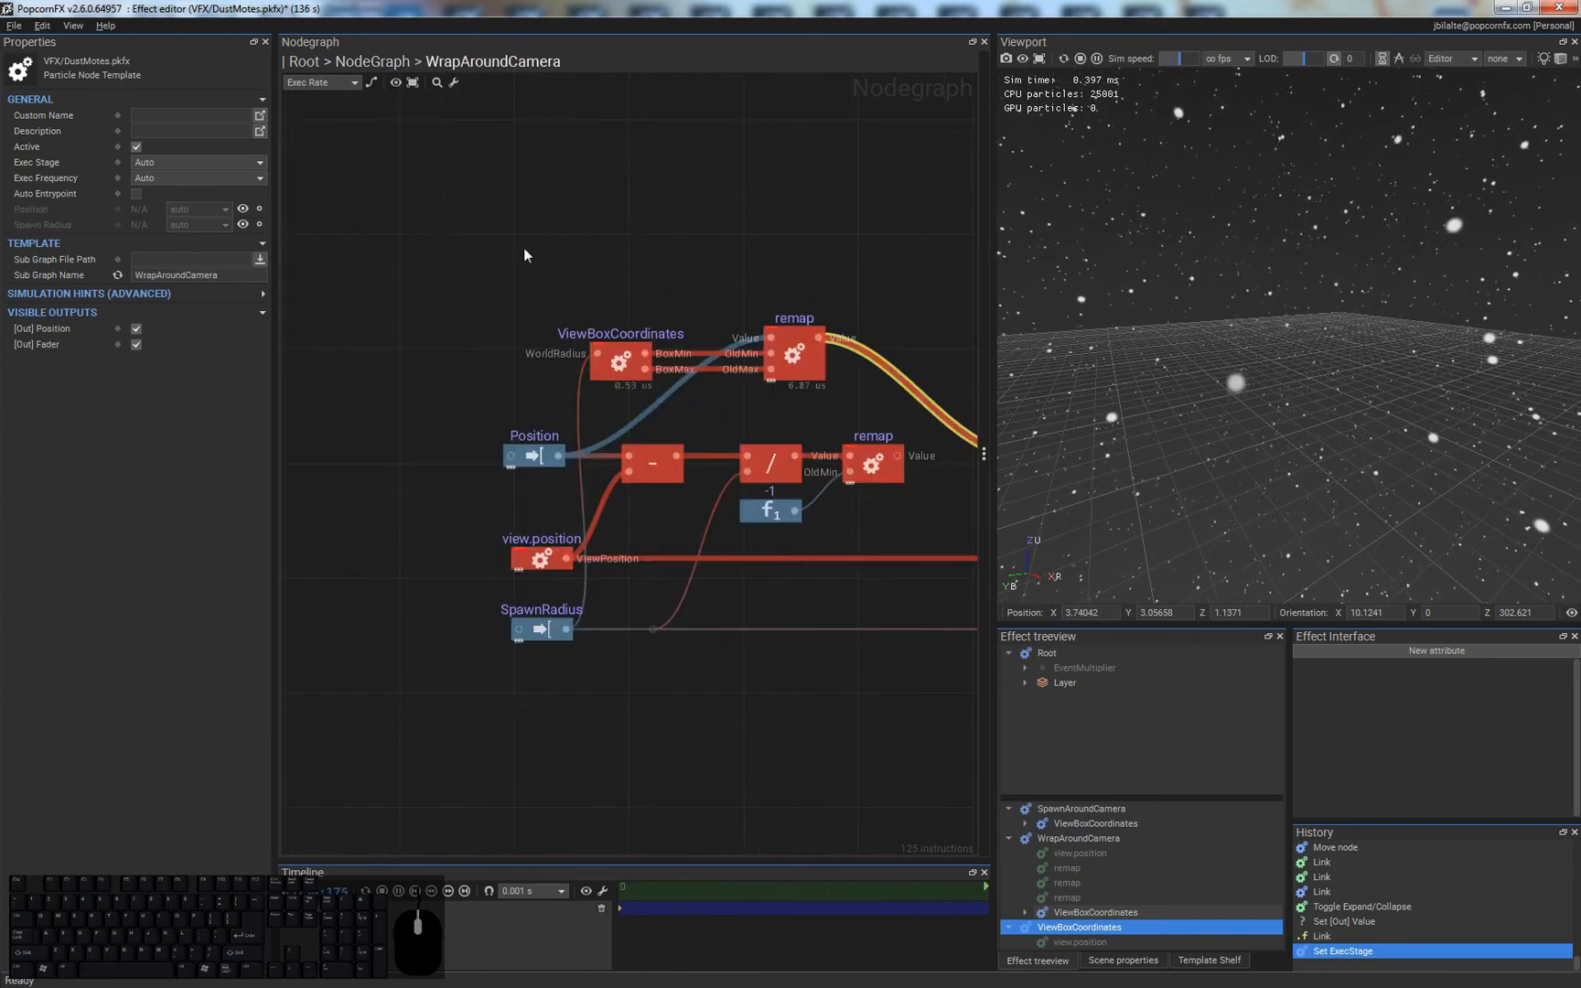
click(329, 82)
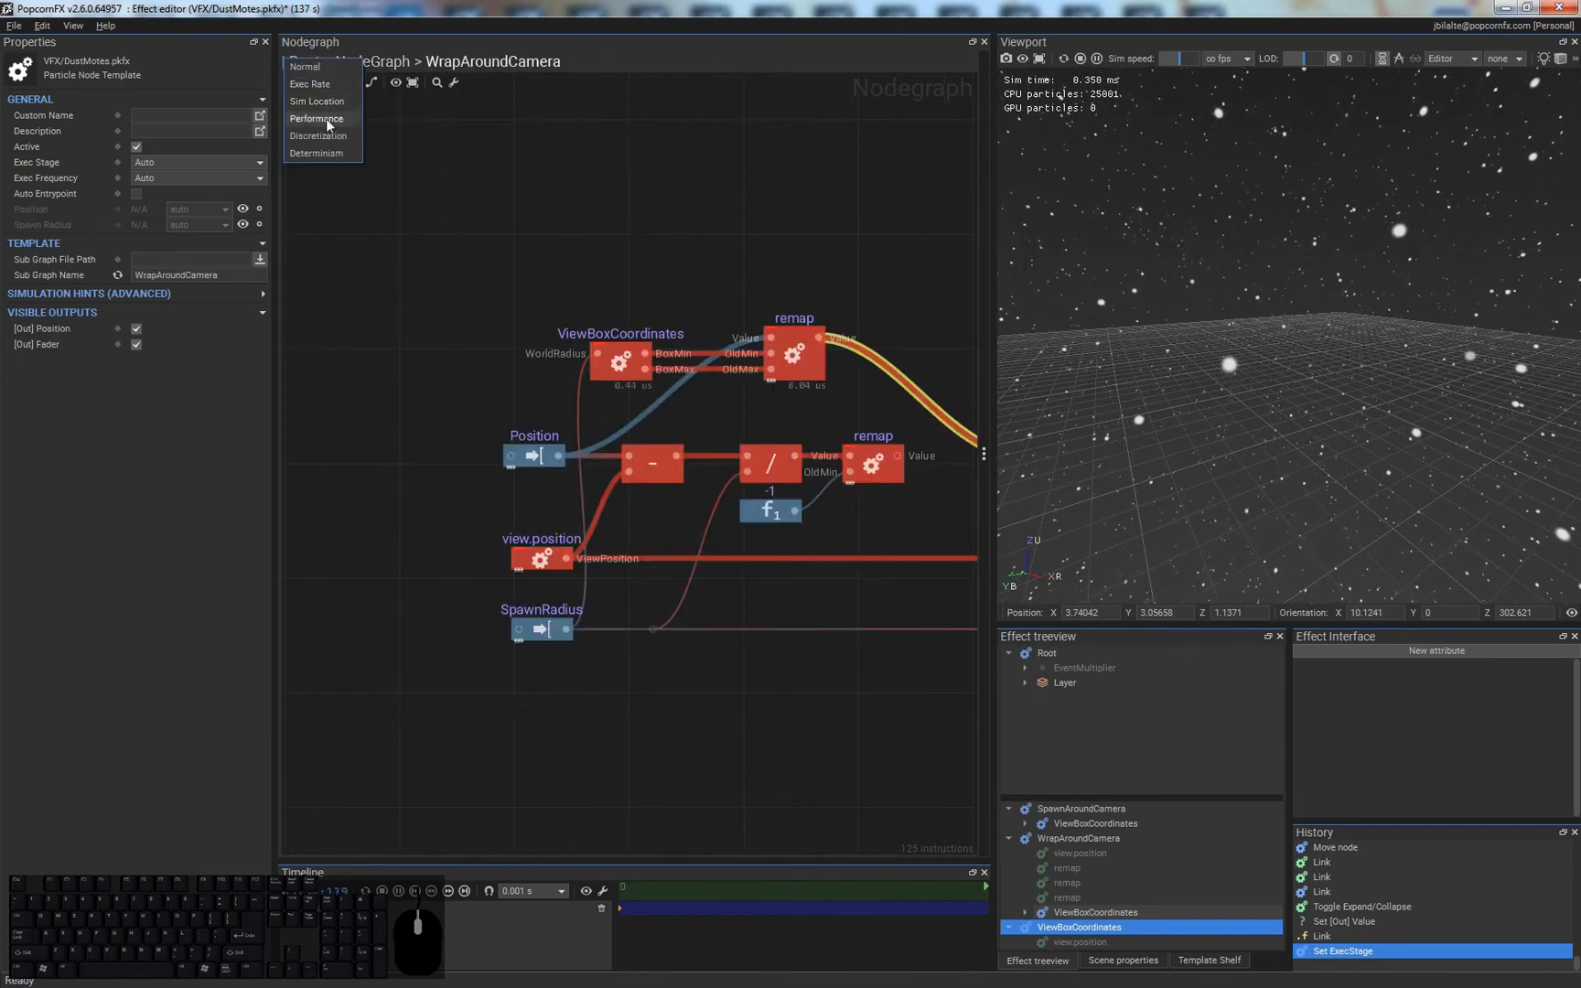
click(311, 67)
- Delete the old subtract, divide, -1 constant and remap nodes that are no longer used in WrapAroundCamera
middle_drag(901, 335, 629, 350)
scroll(629, 350, down, 1)
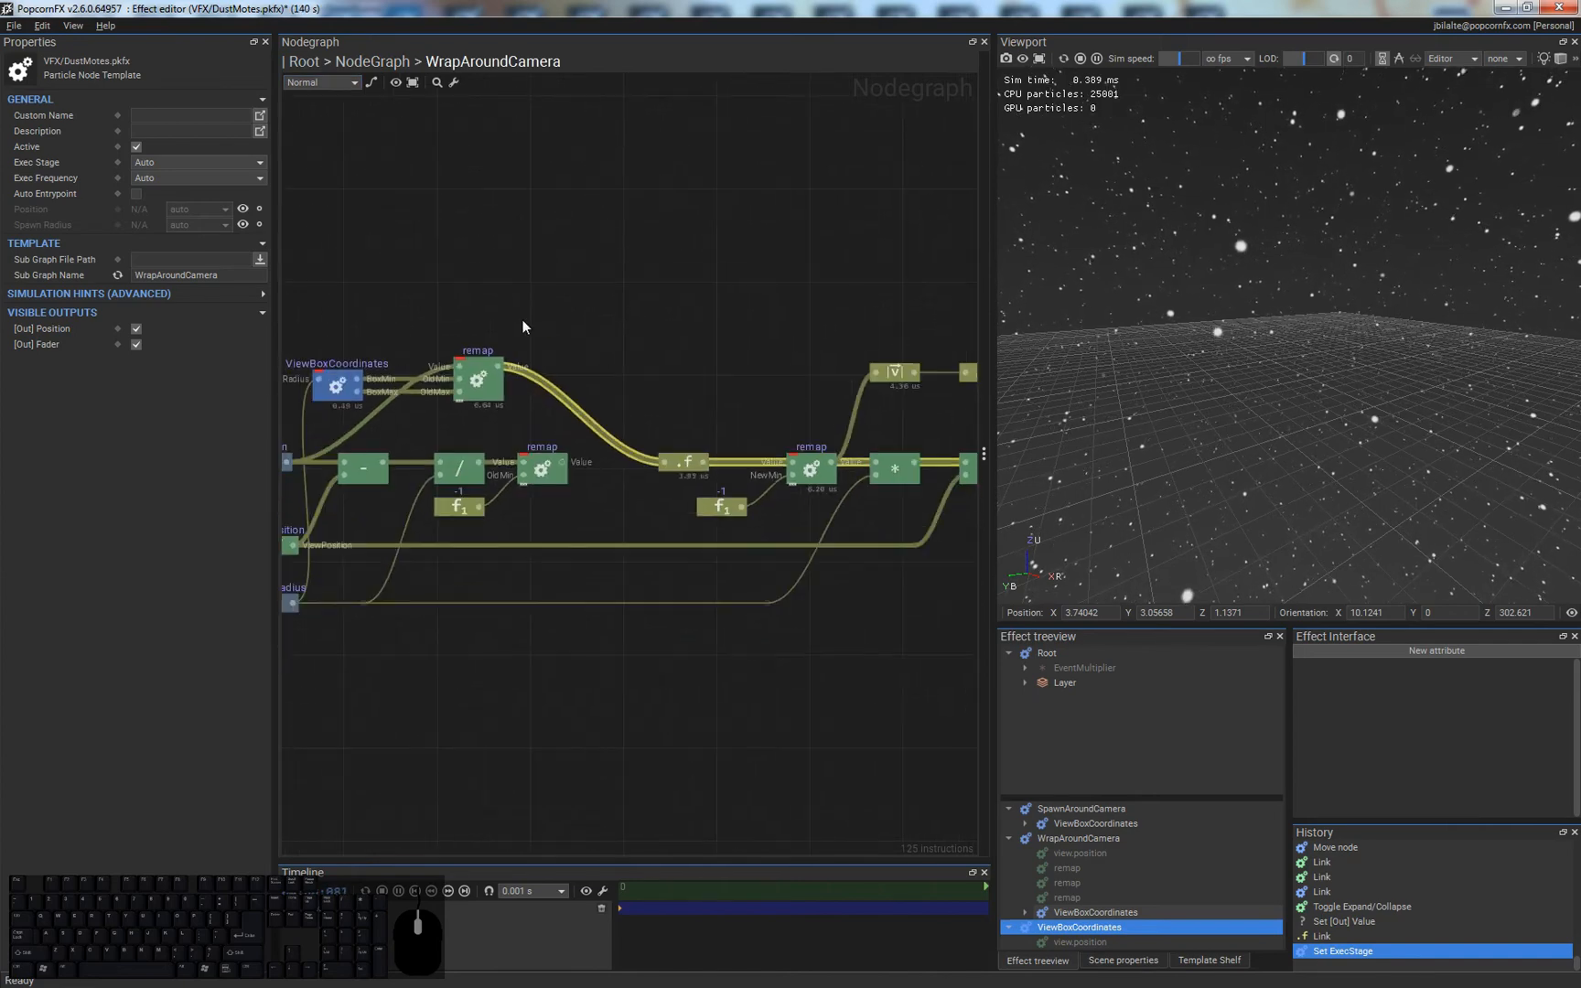
middle_drag(522, 320, 590, 300)
drag(617, 416, 421, 499)
key(Delete)
- Tidy the WrapAroundCamera layout by aligning both remaps and the .f node with Position, with ViewBoxCoordinates and the -1 constant just below
drag(390, 293, 543, 449)
click(653, 480)
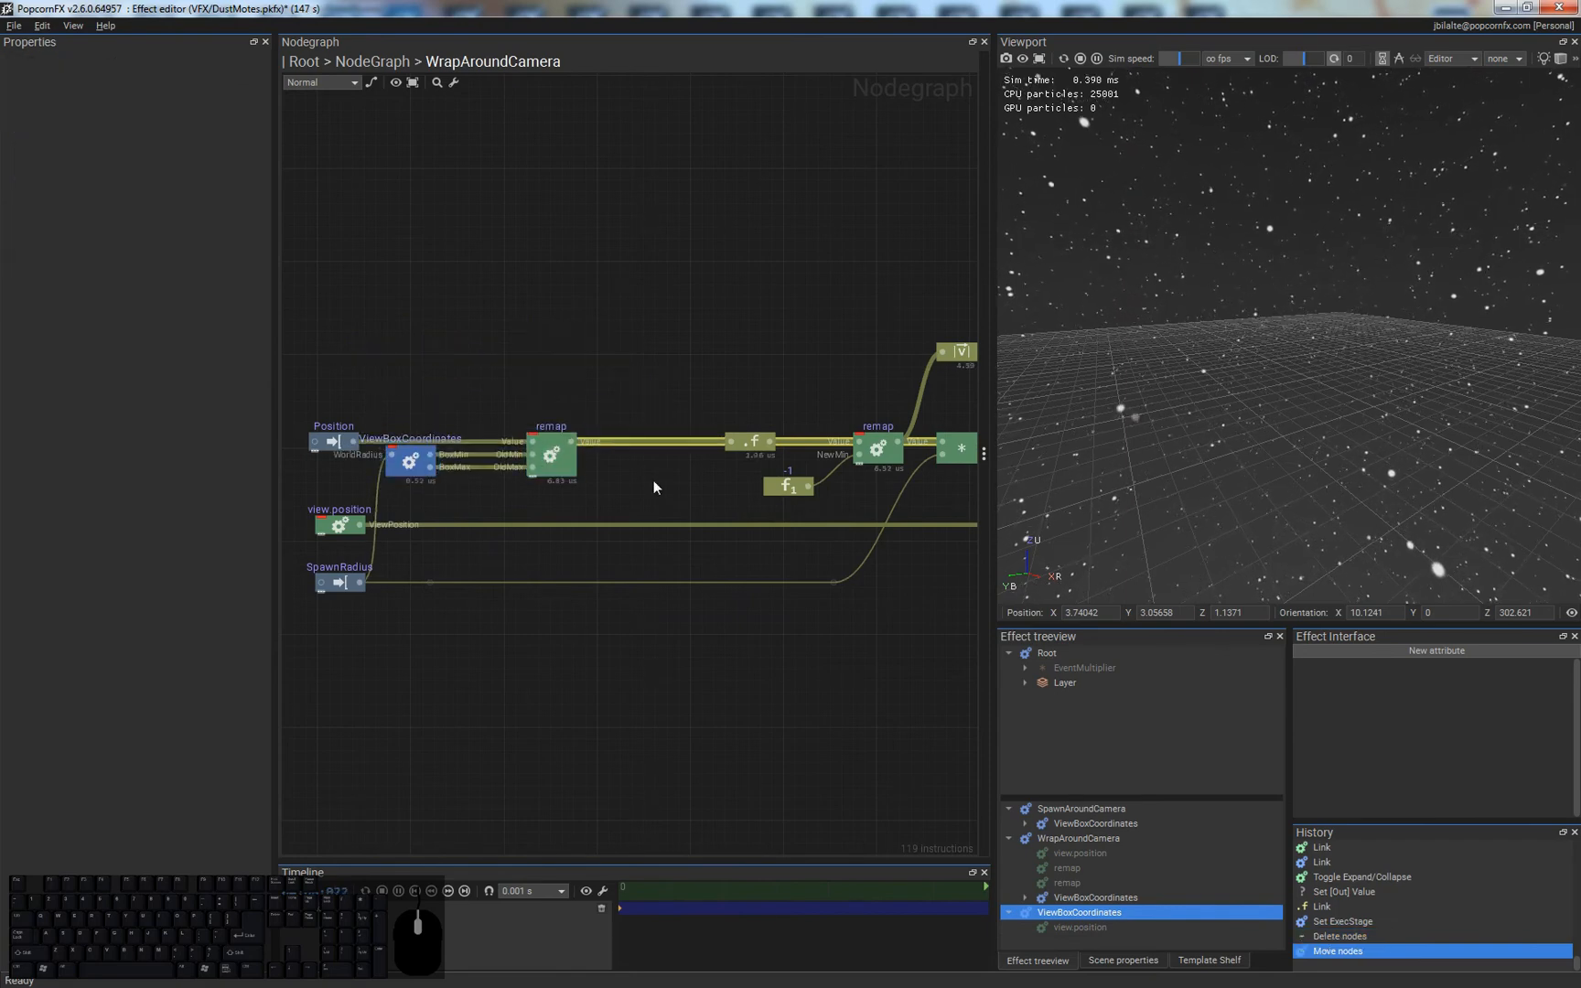
drag(415, 462, 442, 498)
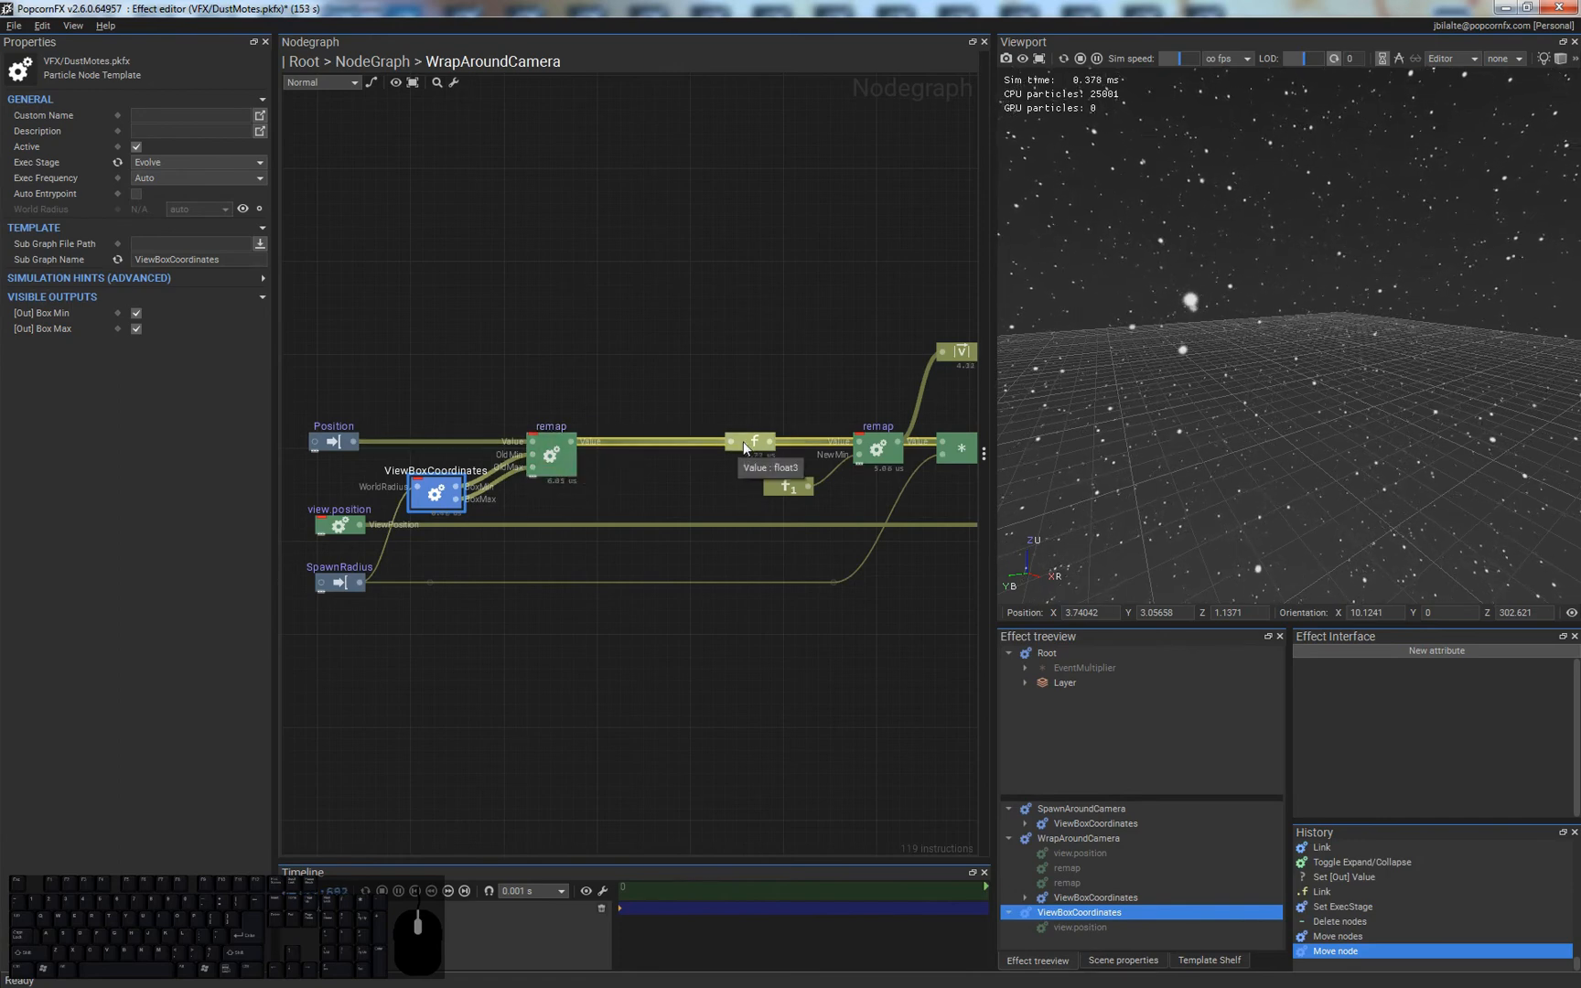
drag(750, 444, 676, 442)
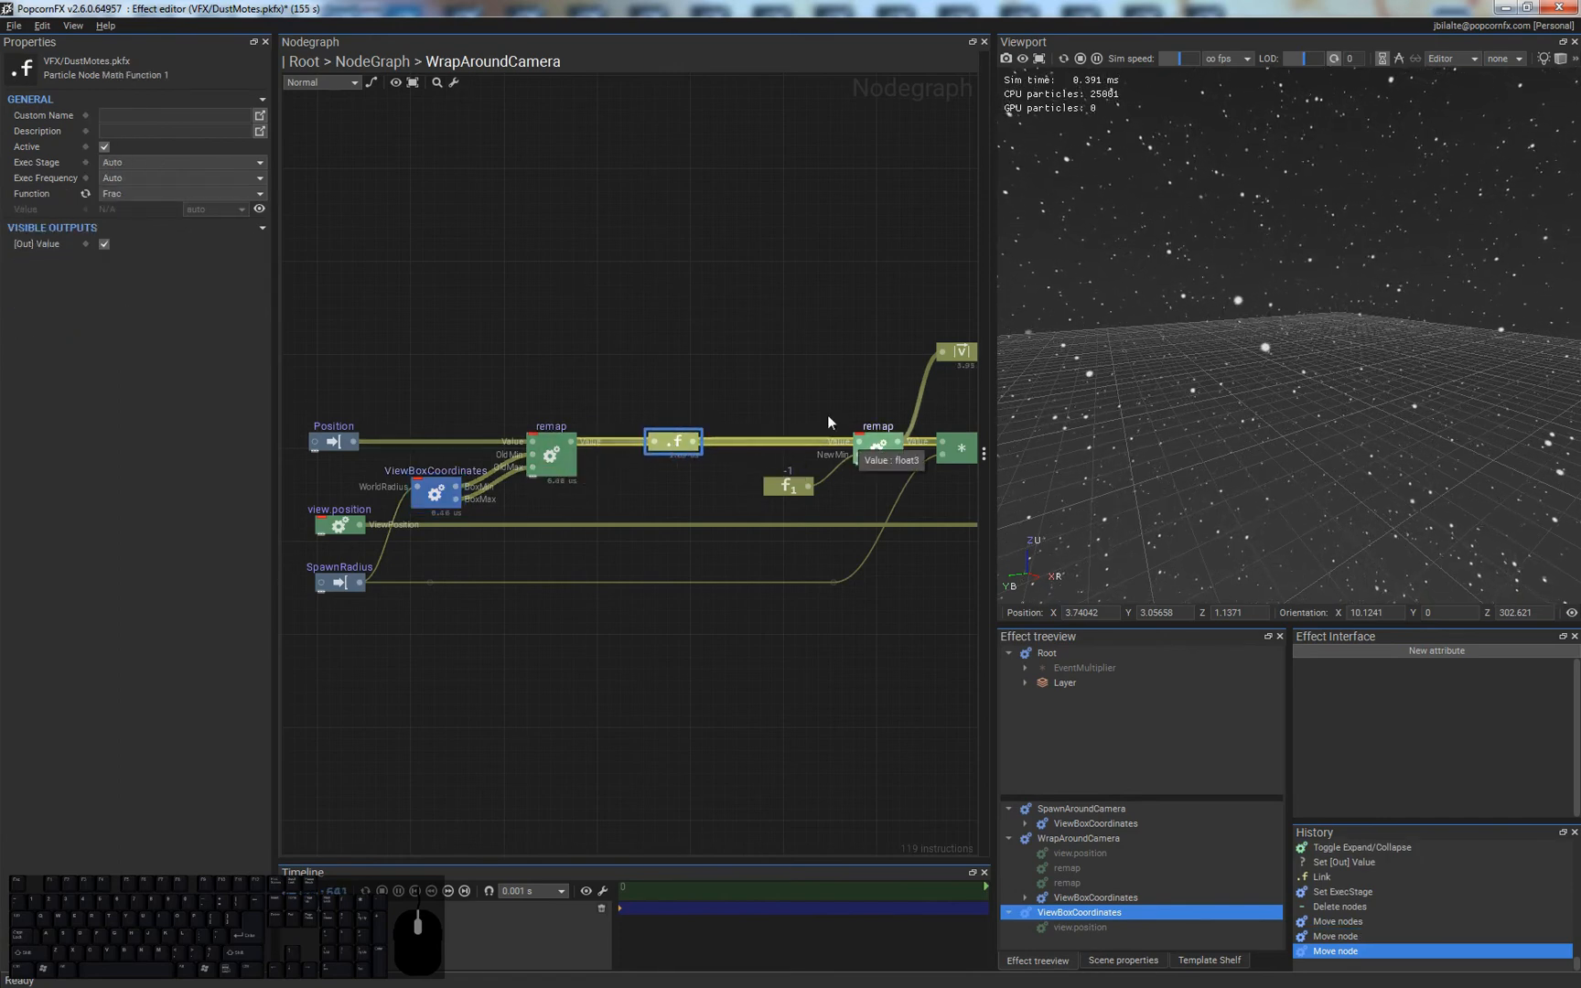
drag(770, 394, 800, 456)
click(742, 376)
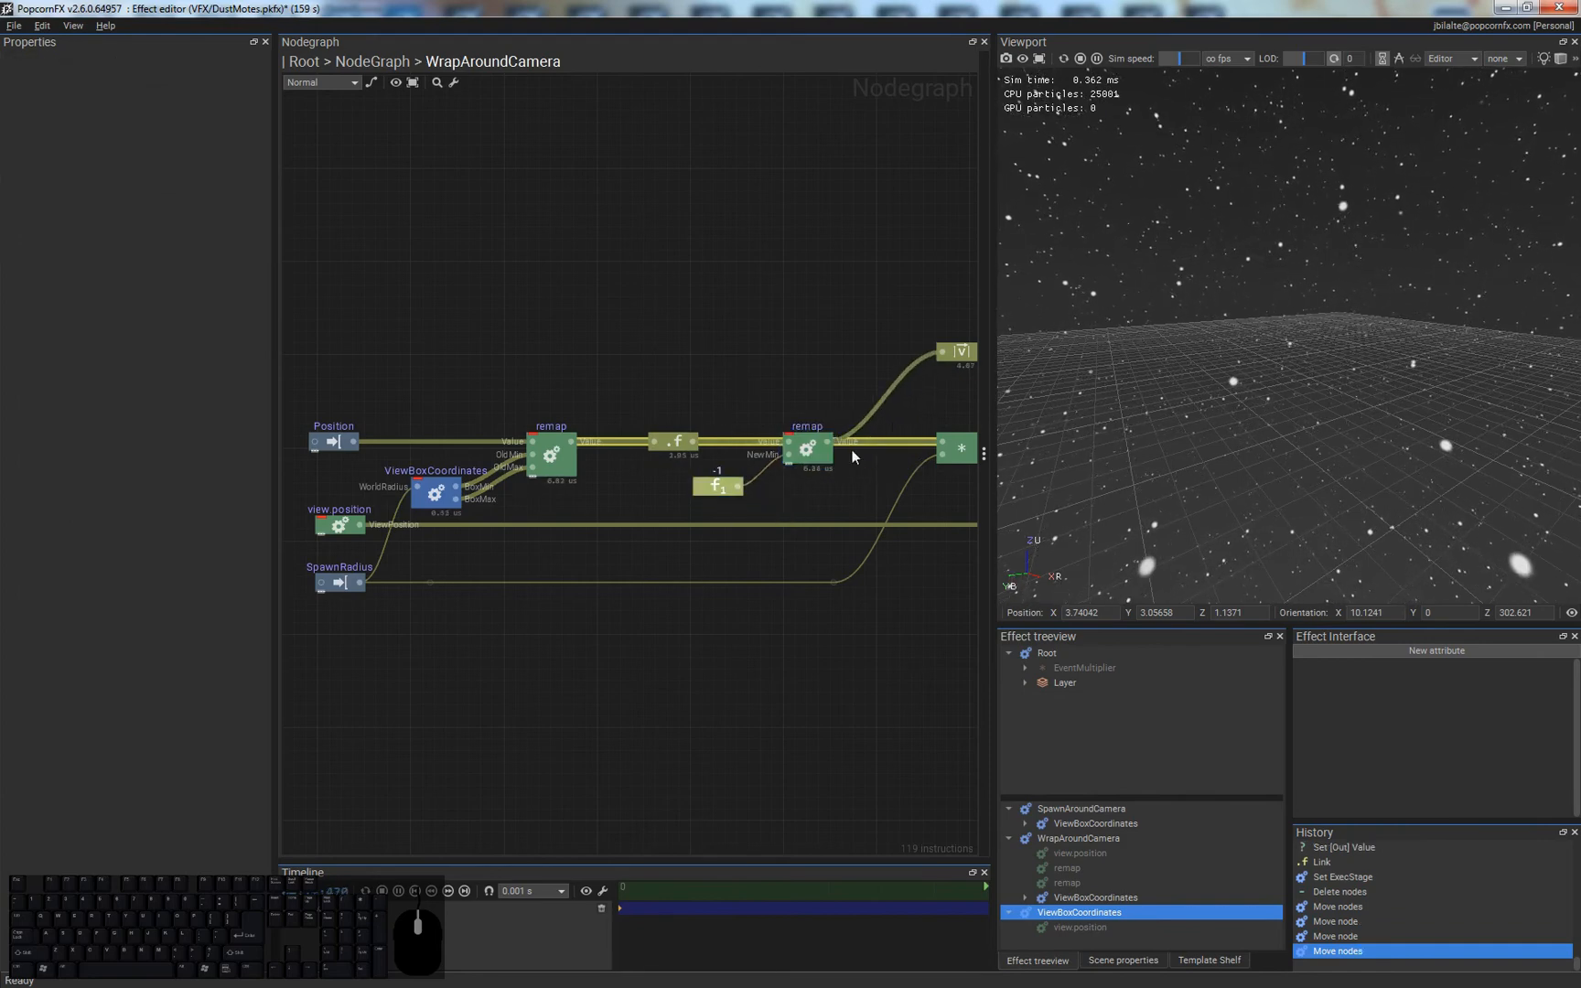
middle_drag(951, 366, 728, 389)
drag(709, 328, 916, 372)
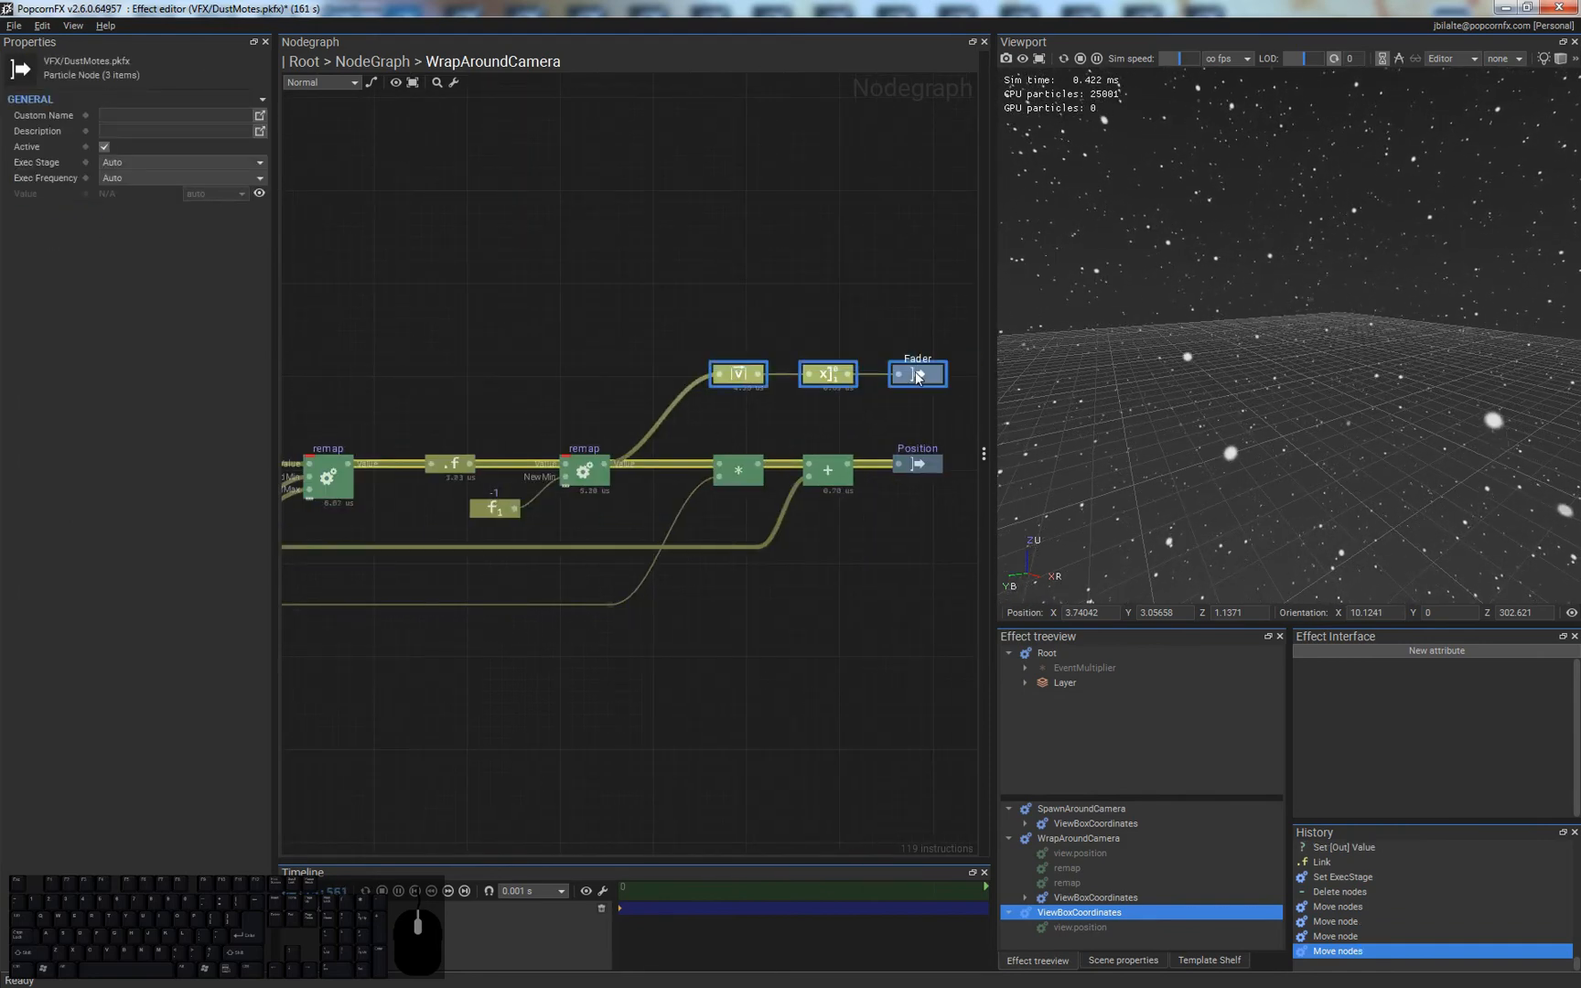
click(818, 424)
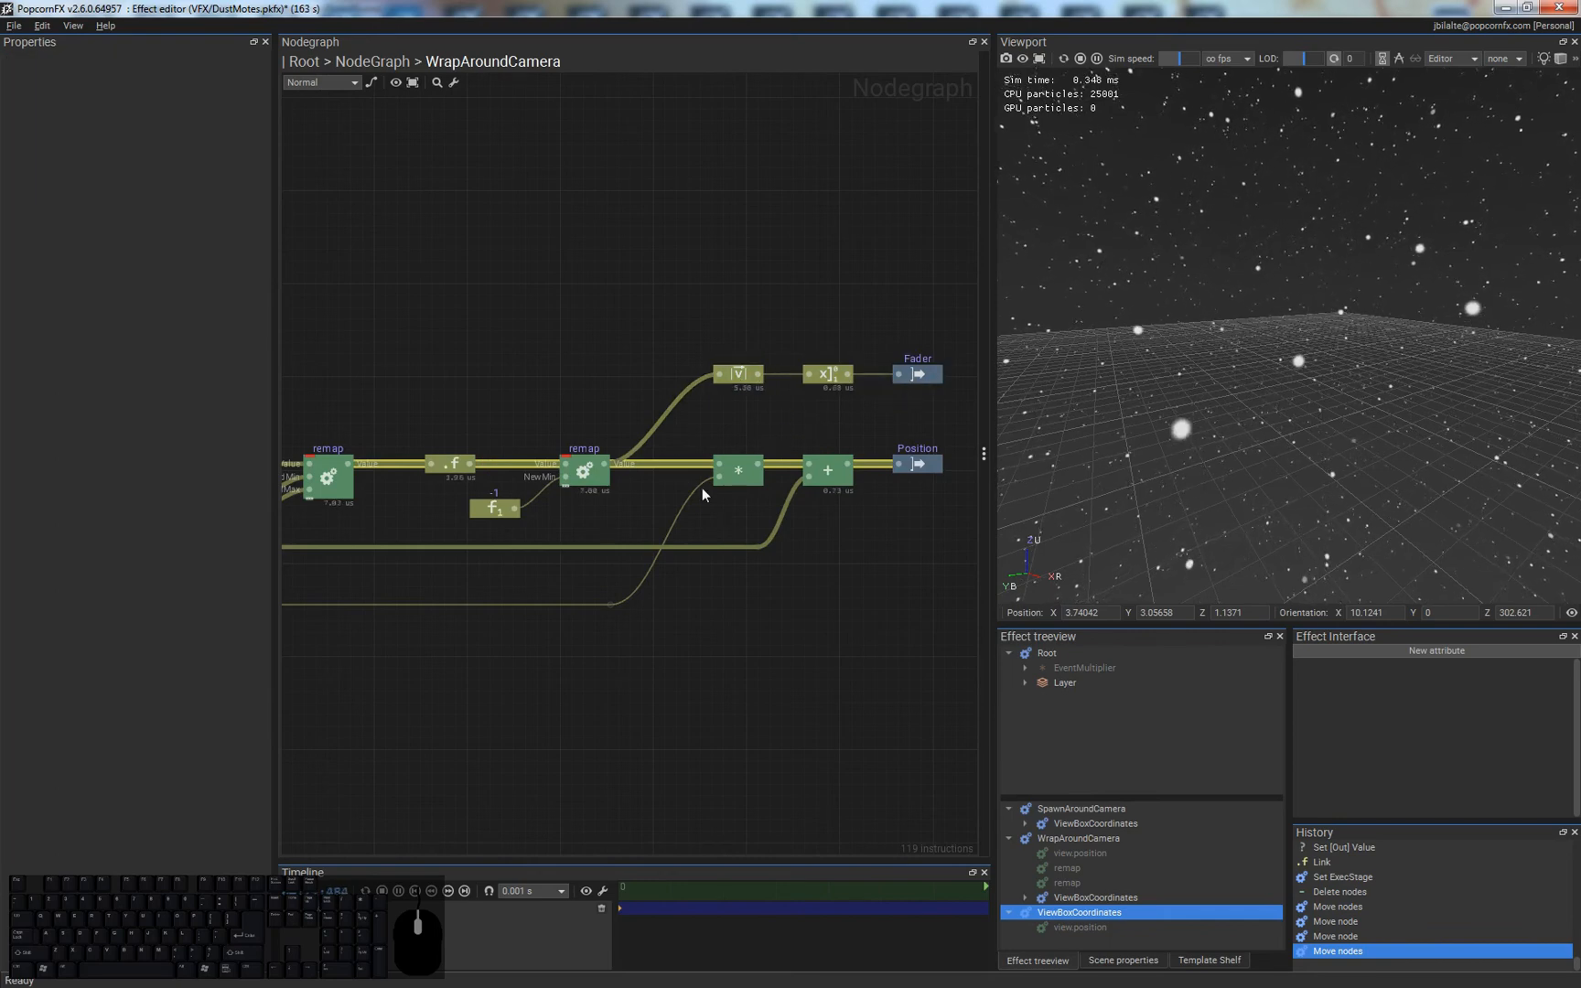
middle_drag(684, 504, 740, 487)
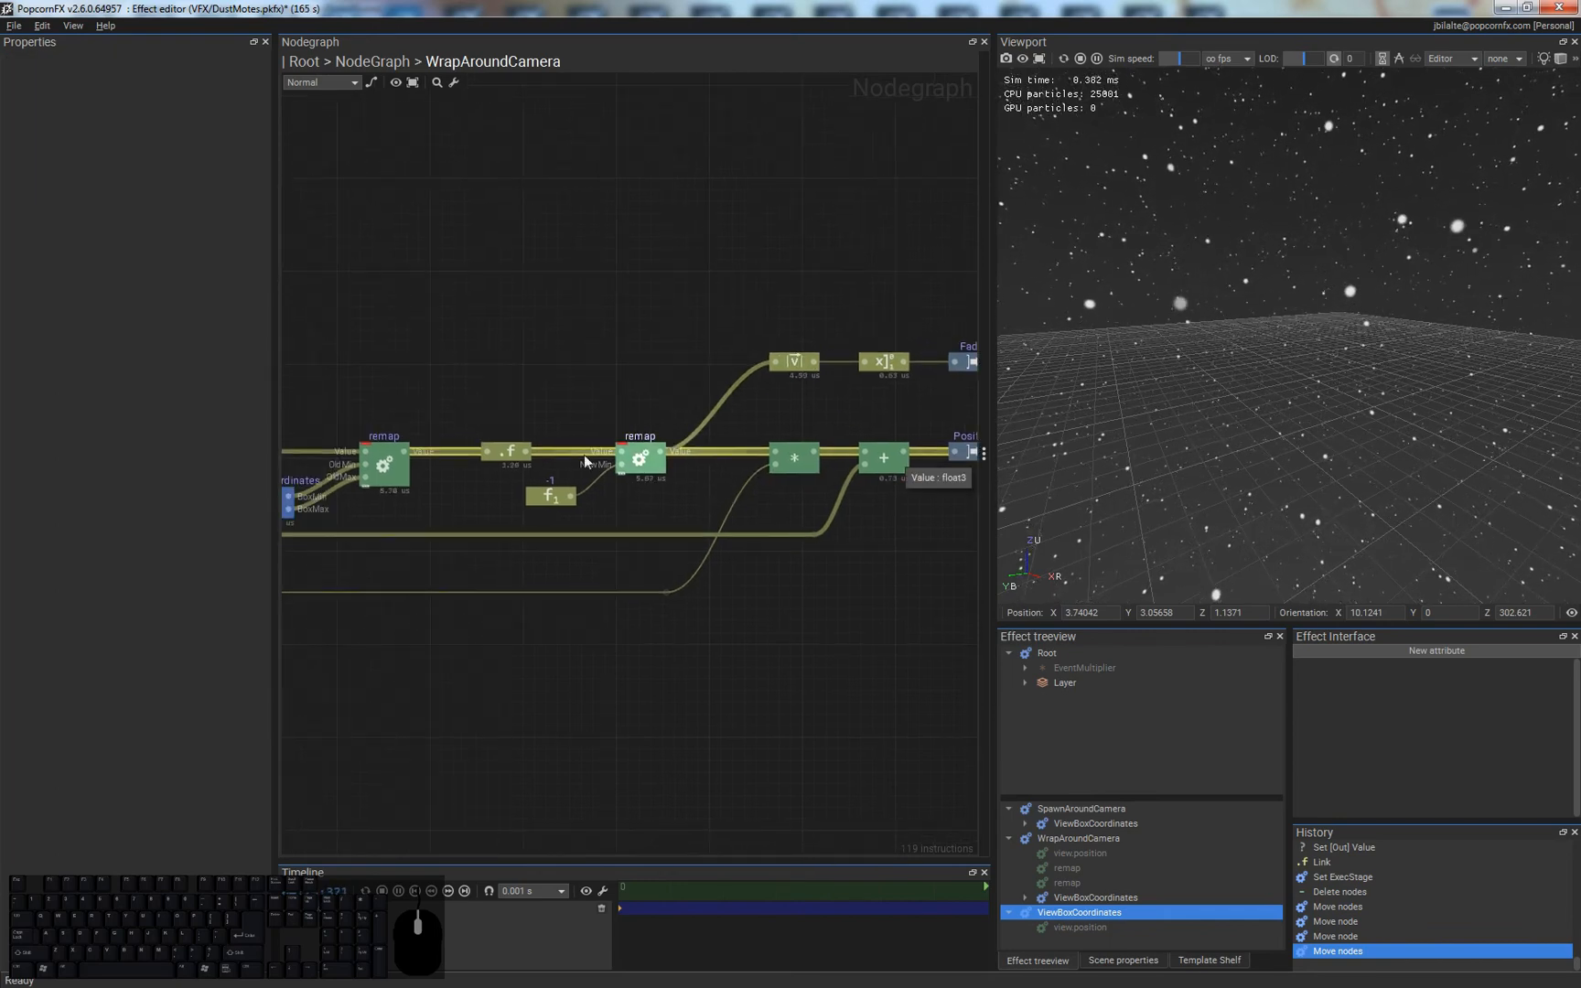
- Duplicate the linked ViewBoxCoordinates and remap nodes into the empty area below the WrapAroundCamera chain
middle_drag(306, 435, 429, 421)
drag(359, 400, 531, 470)
key(ctrl+c)
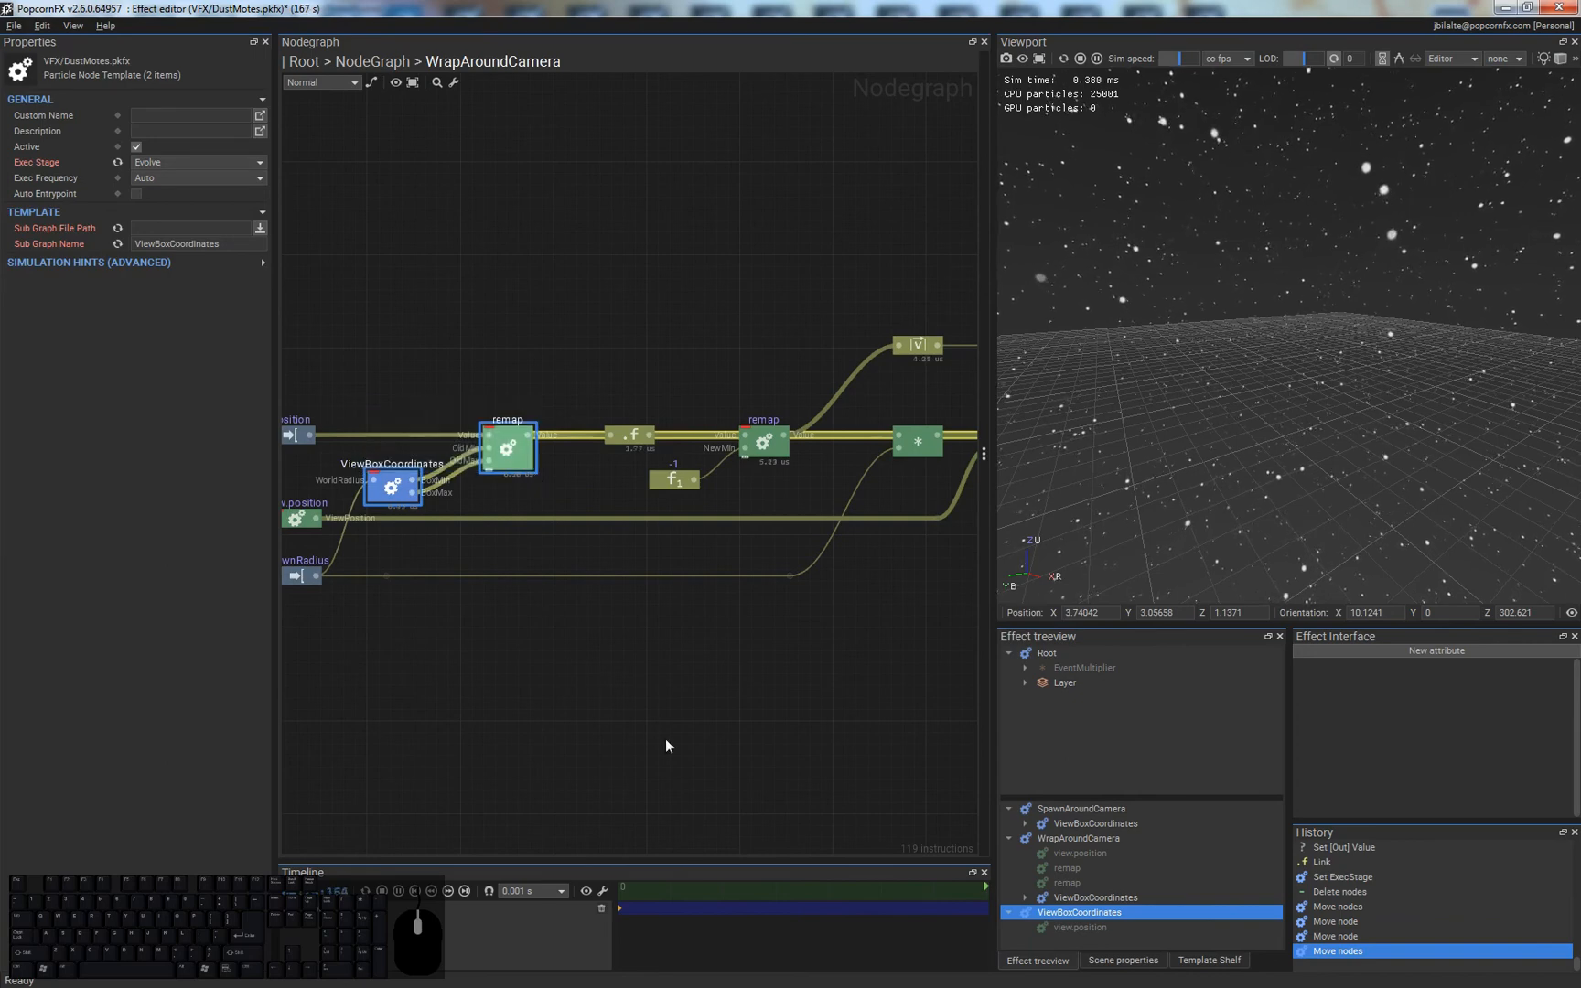
click(832, 575)
key(ctrl+v)
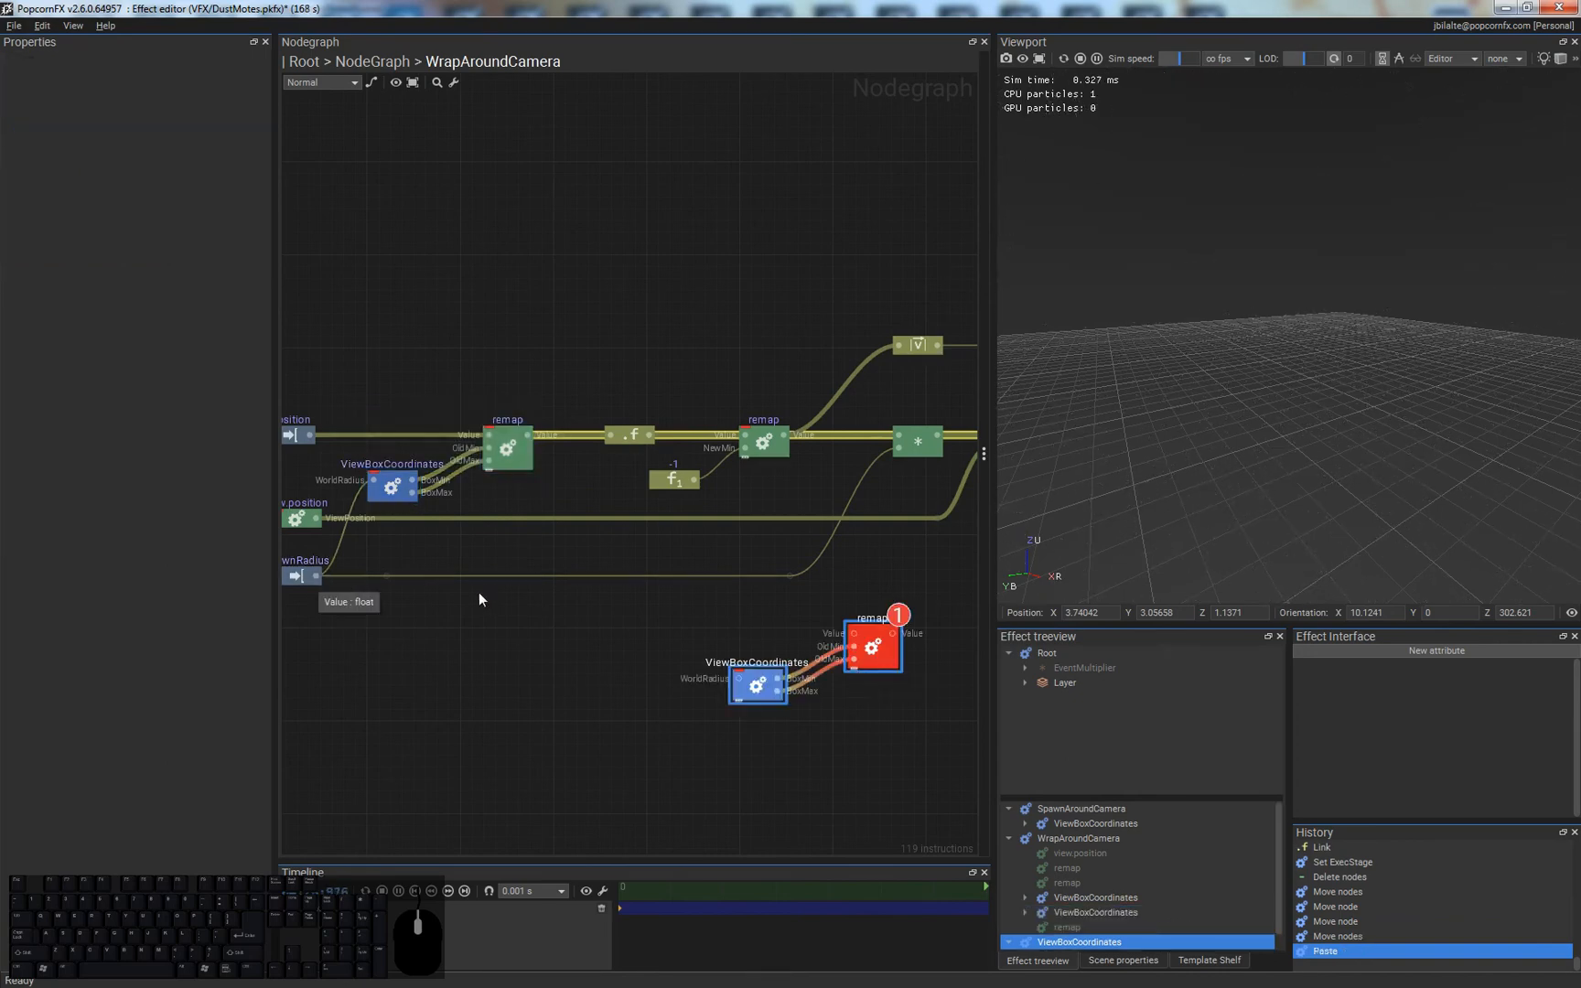
- Link the second remap's output to the copied remap's Value input, and SpawnRadius to the copied ViewBoxCoordinates' WorldRadius
click(904, 582)
drag(854, 633, 785, 439)
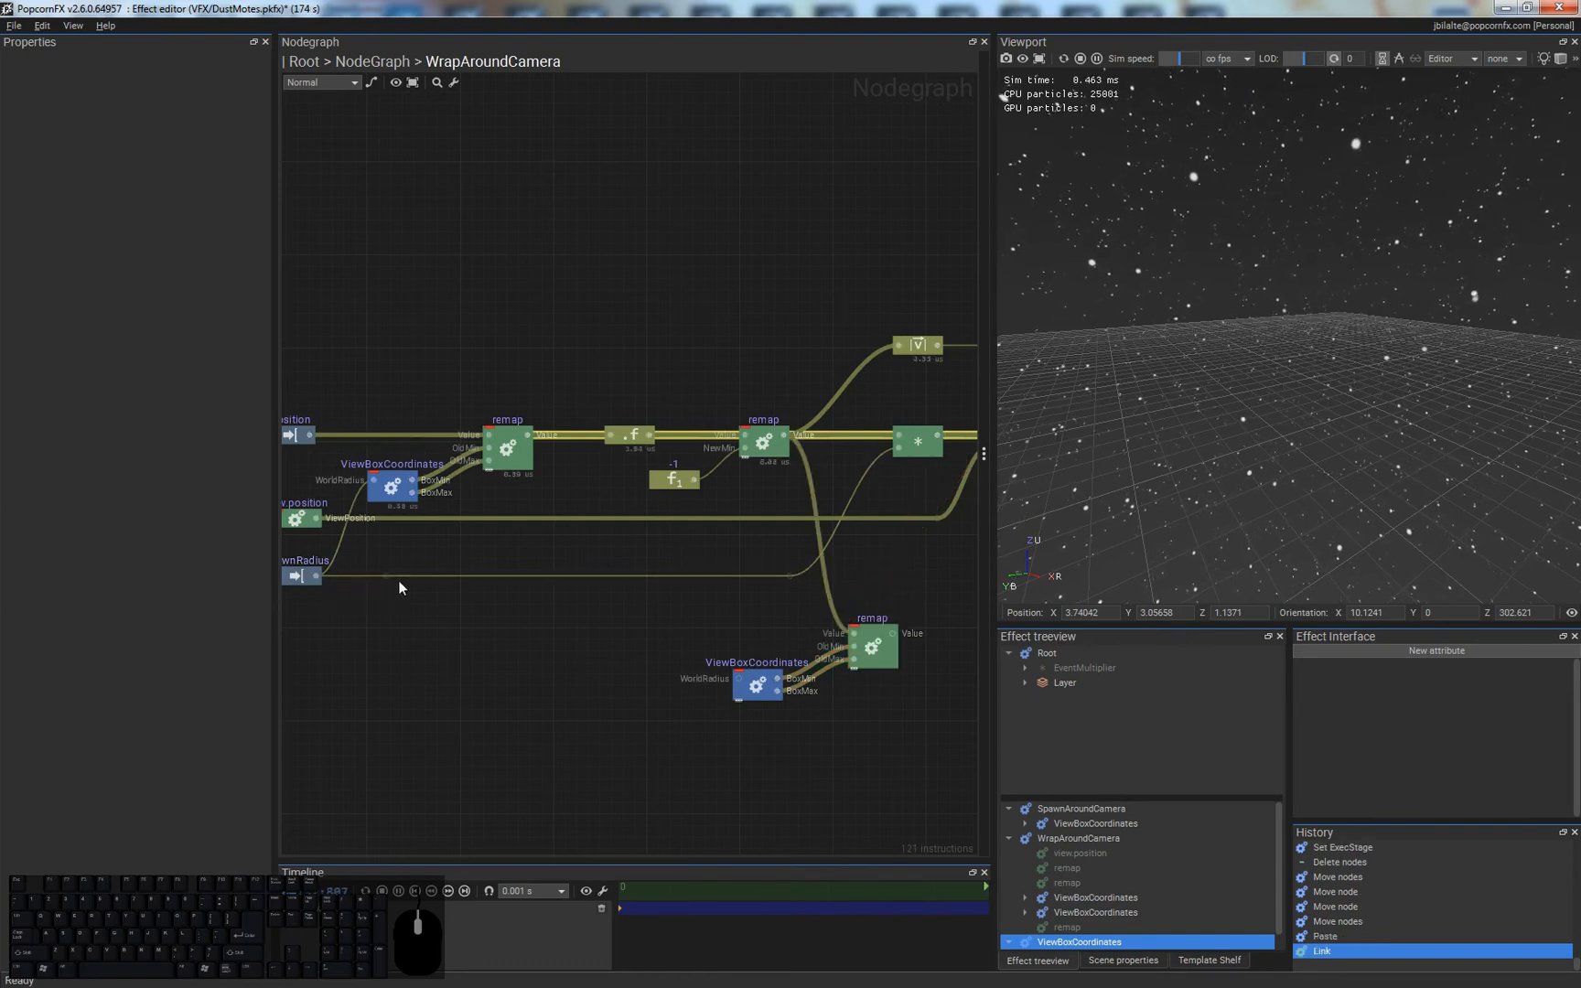
drag(389, 574, 737, 678)
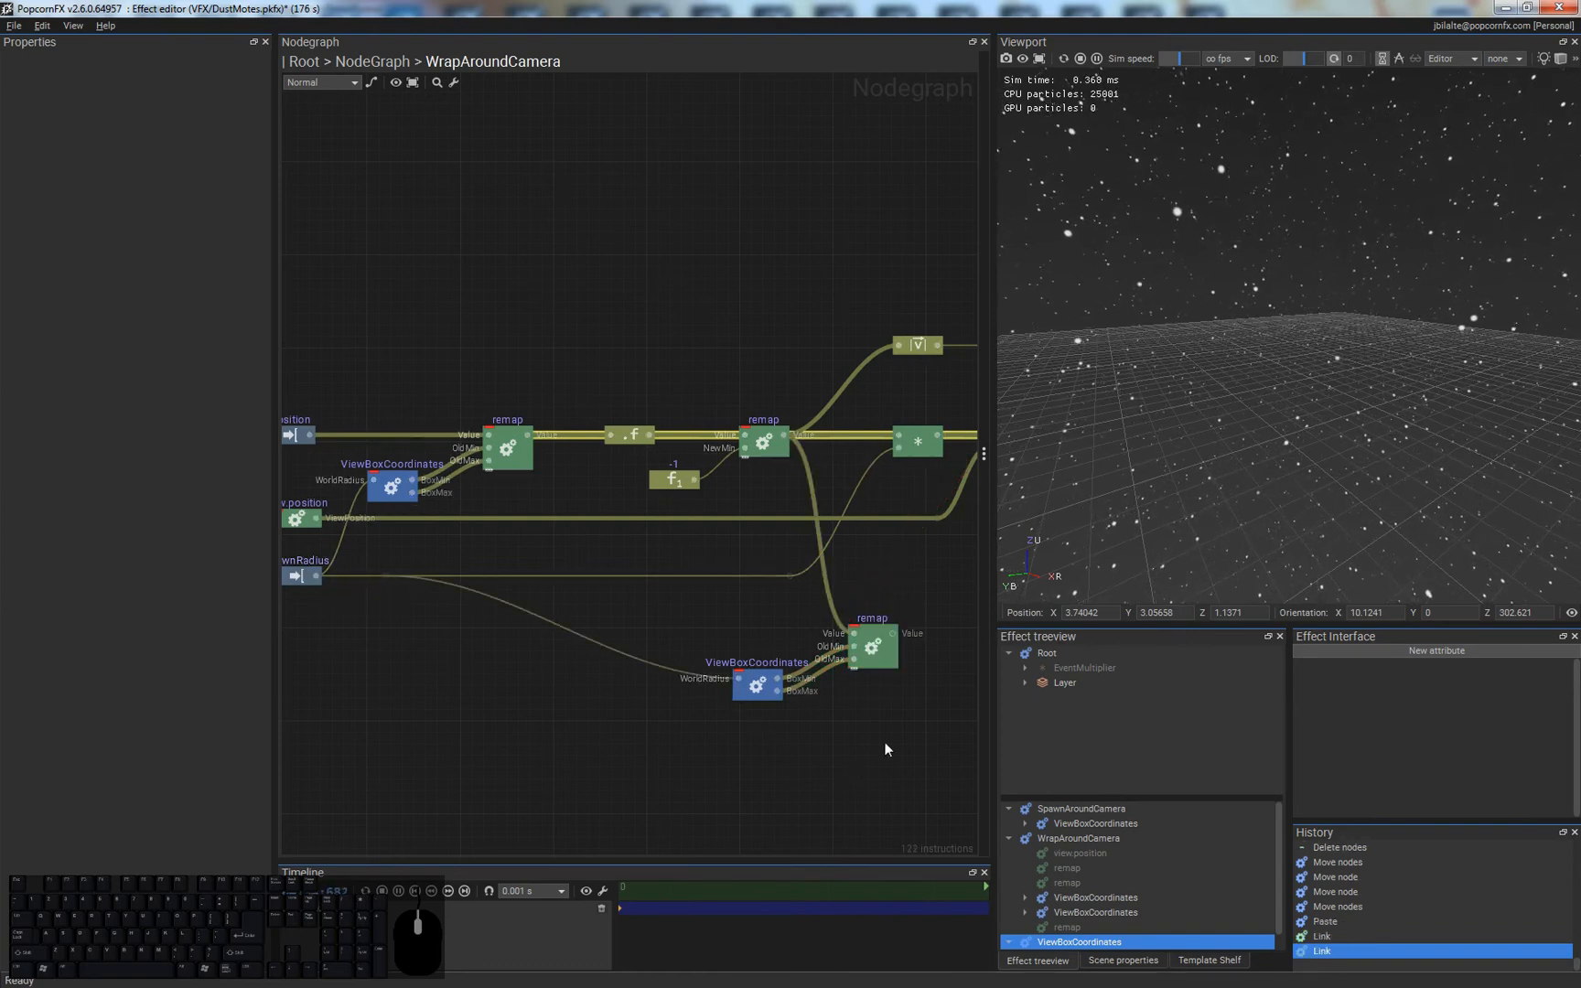
- Link the copied remap's Value output to the Position output in place of the add node
middle_drag(884, 742, 690, 765)
drag(701, 655, 822, 625)
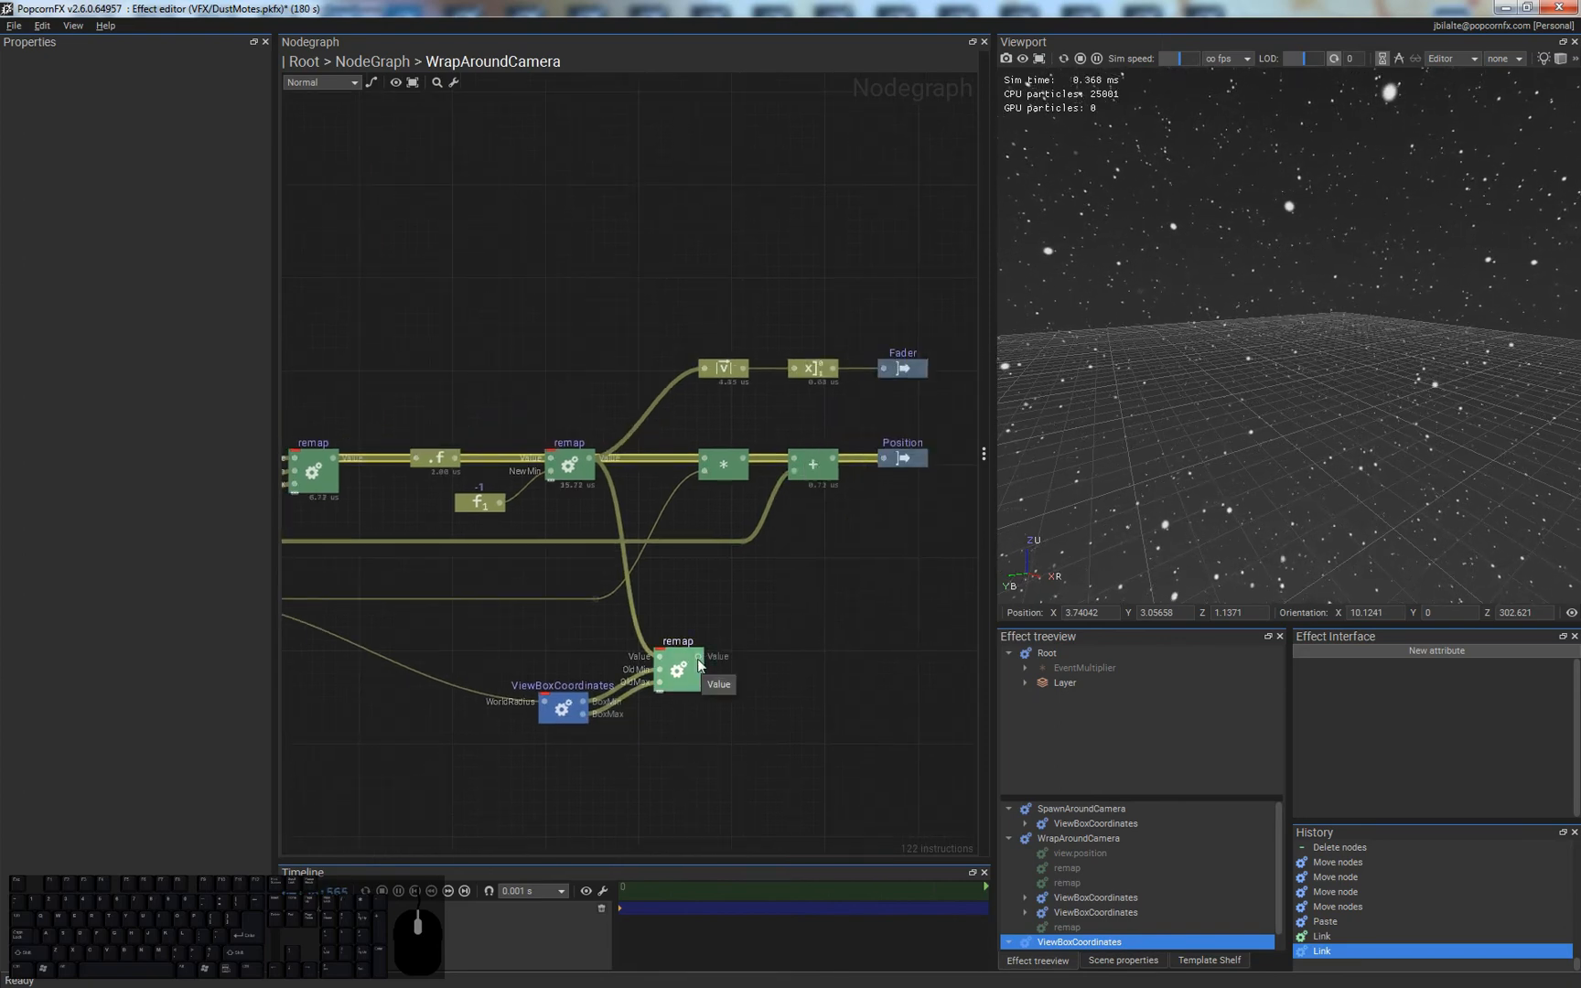
drag(699, 665, 884, 459)
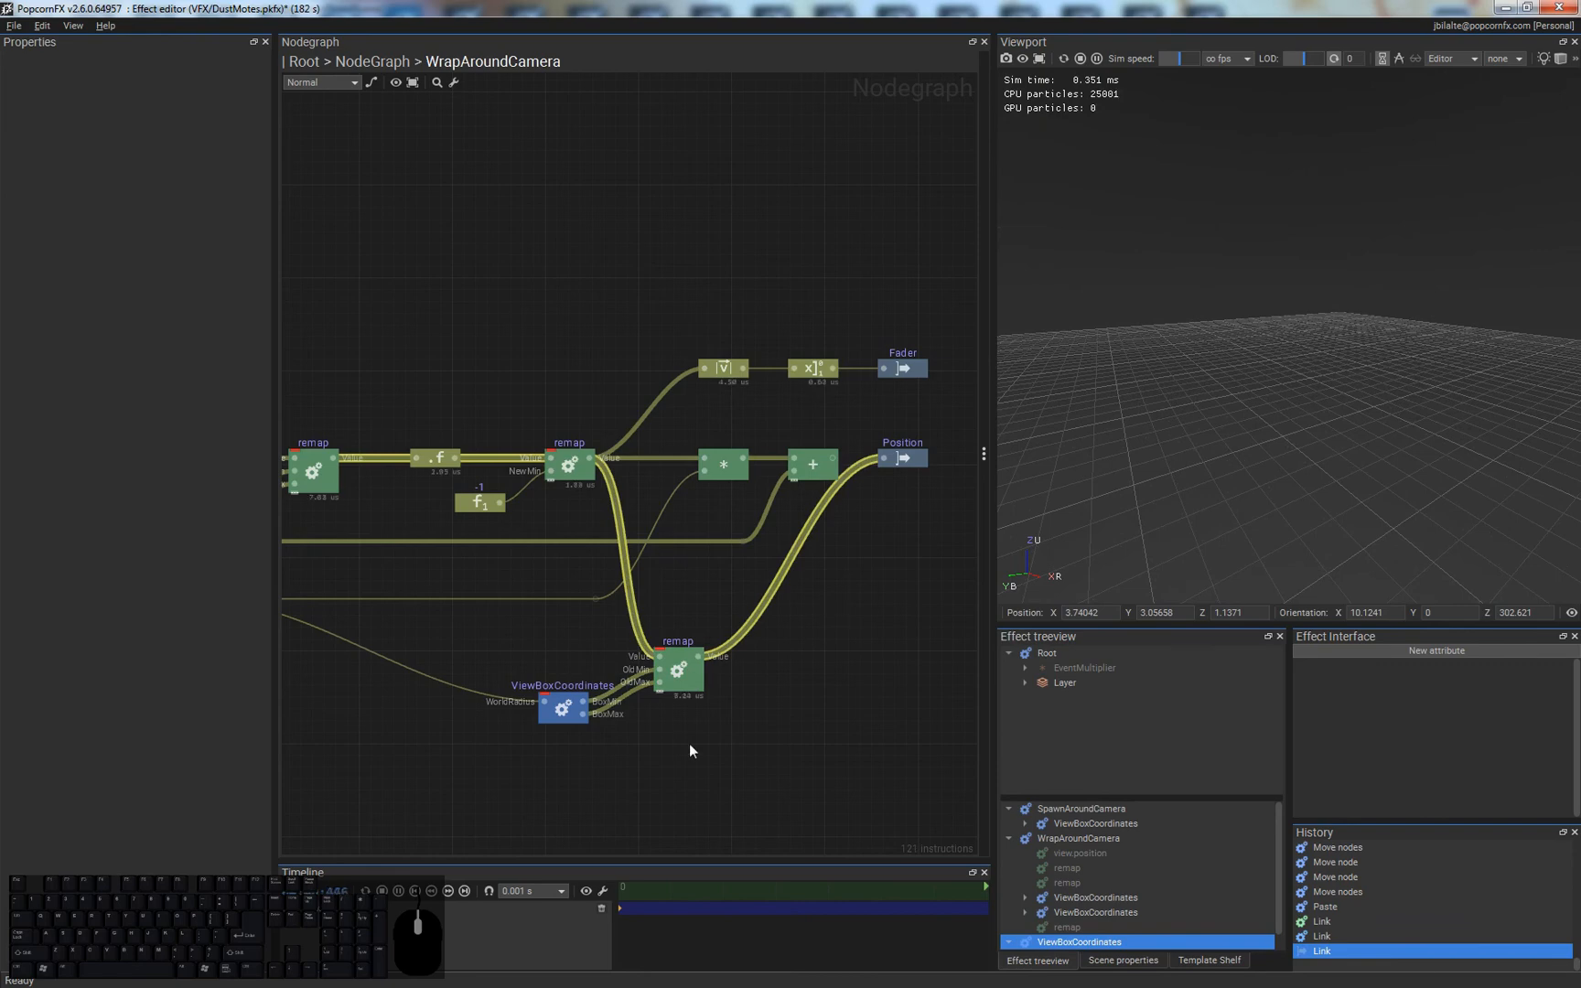
- Expose the New Min and New Max inputs on the copied remap and hide its Old Max input
middle_drag(690, 744, 794, 694)
click(740, 638)
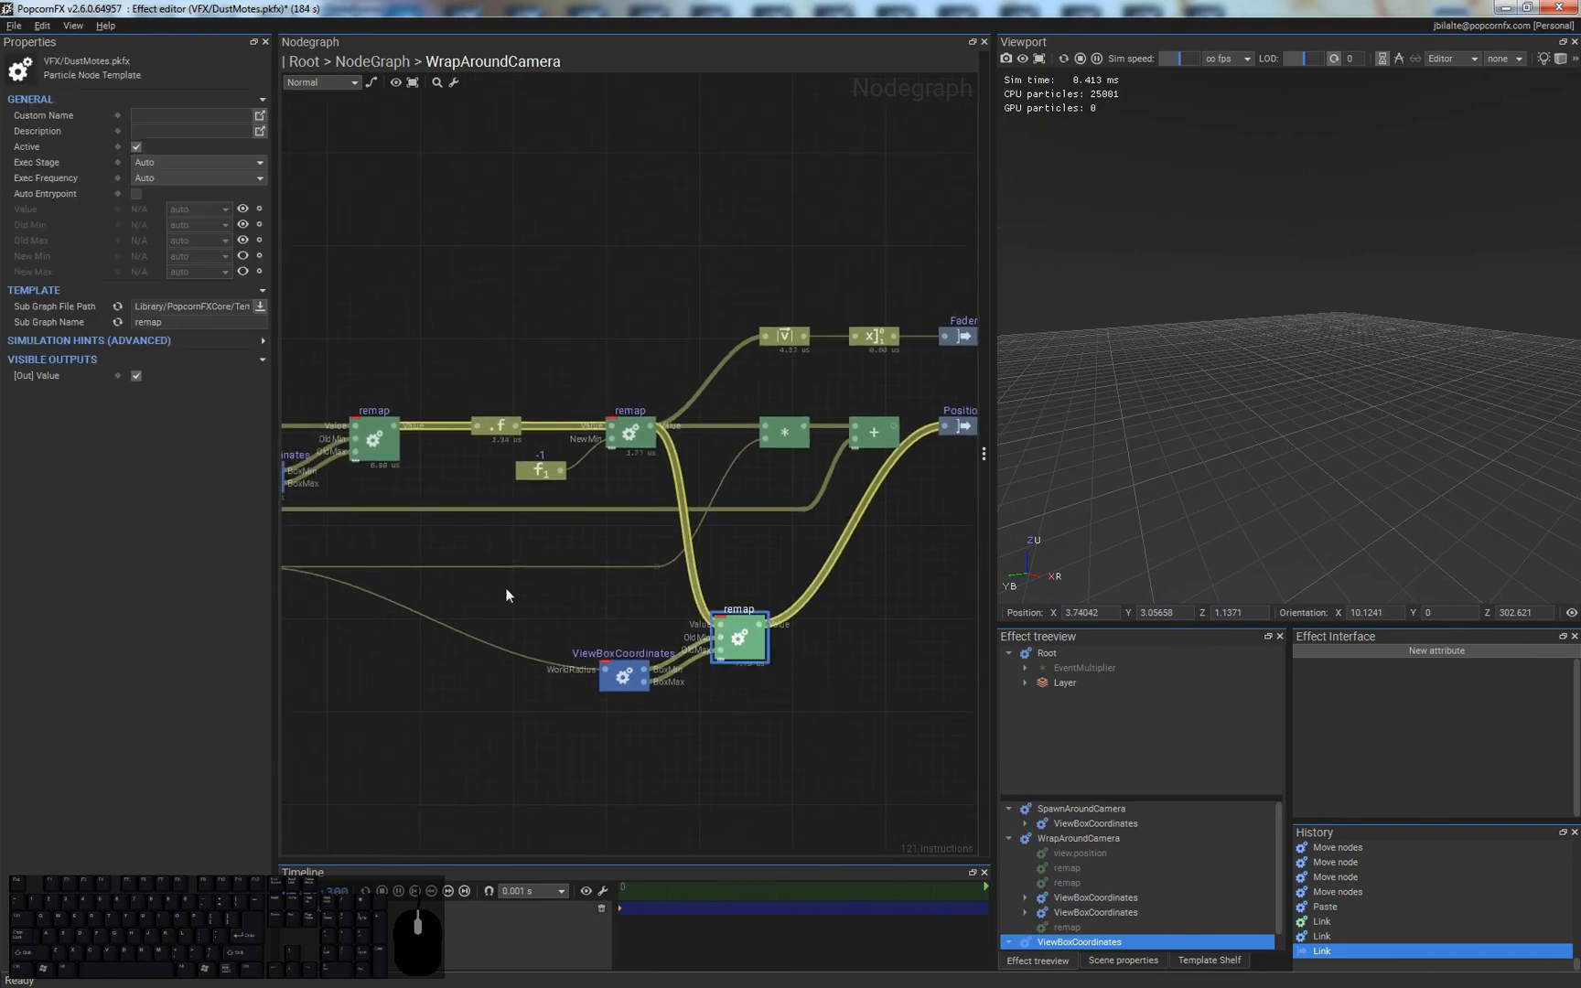
click(242, 271)
click(243, 256)
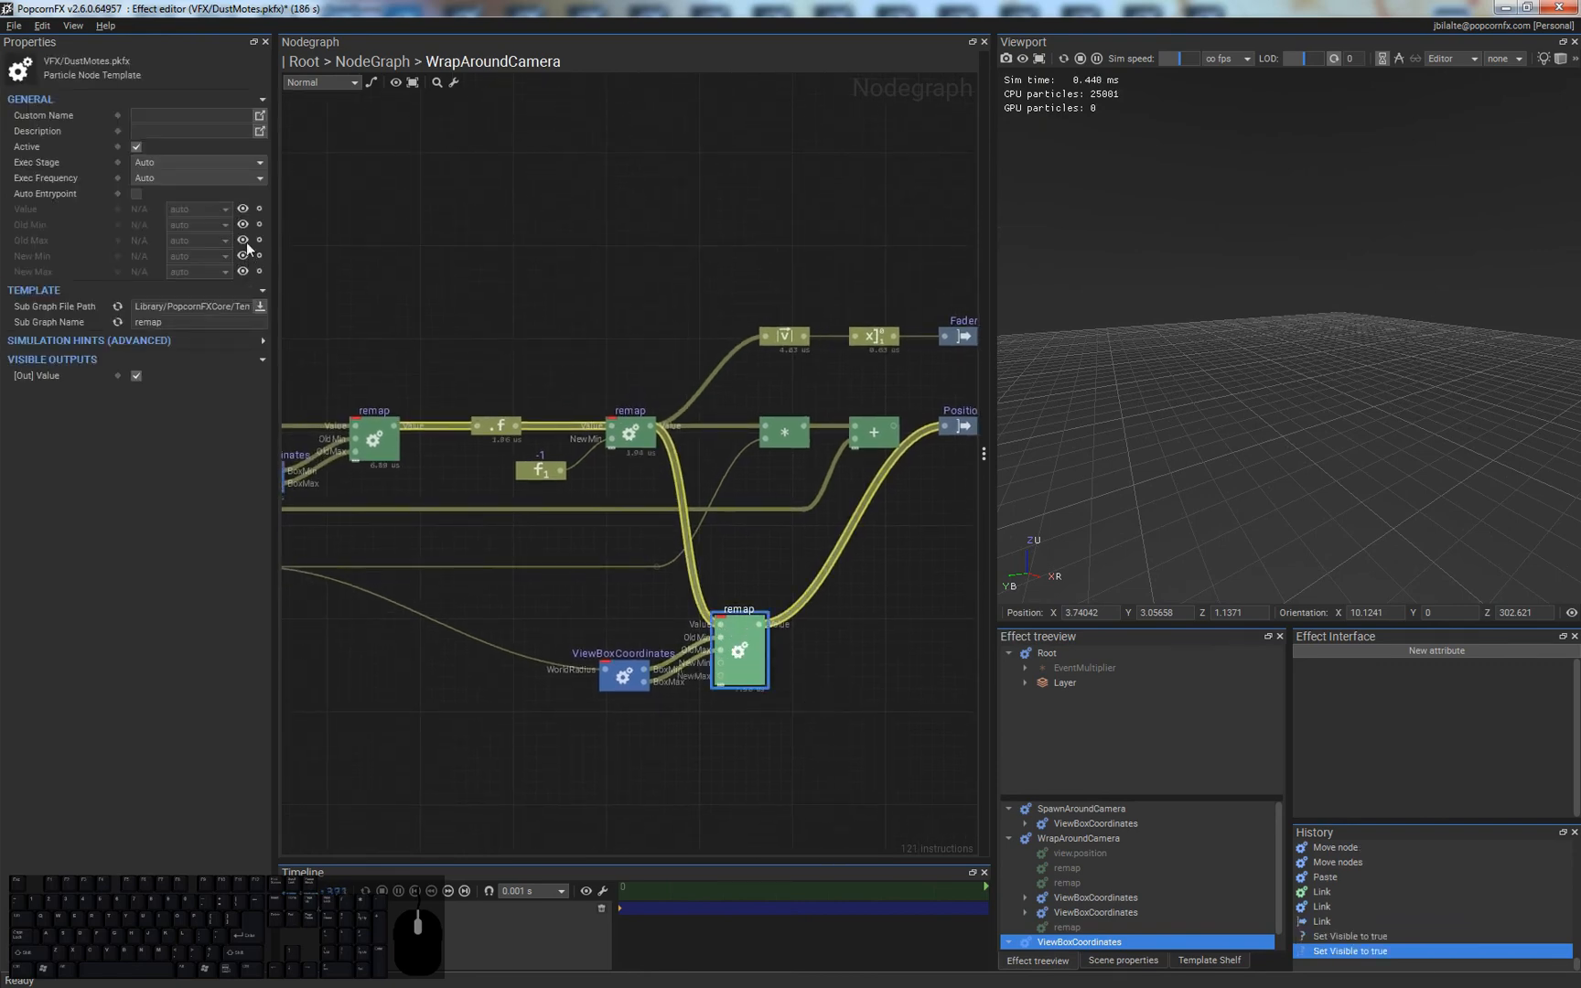
click(242, 240)
- Relink BoxMin and BoxMax to the copied remap's New Min and New Max, and feed its Old Min with a -1 constant
click(710, 693)
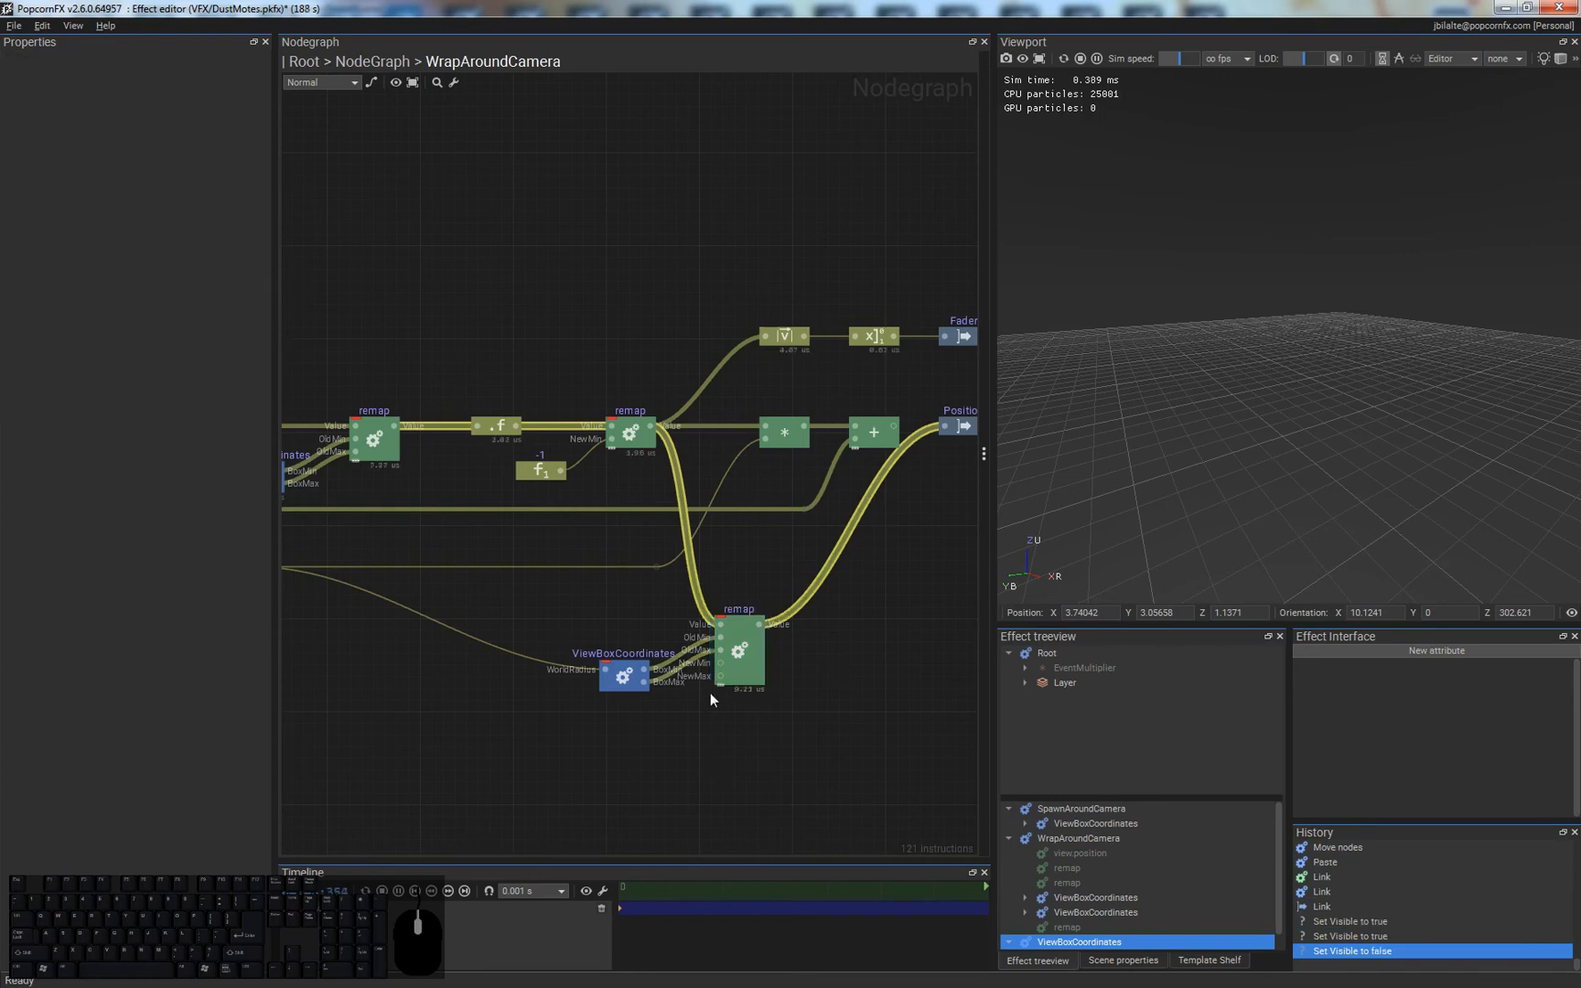
drag(644, 671, 662, 625)
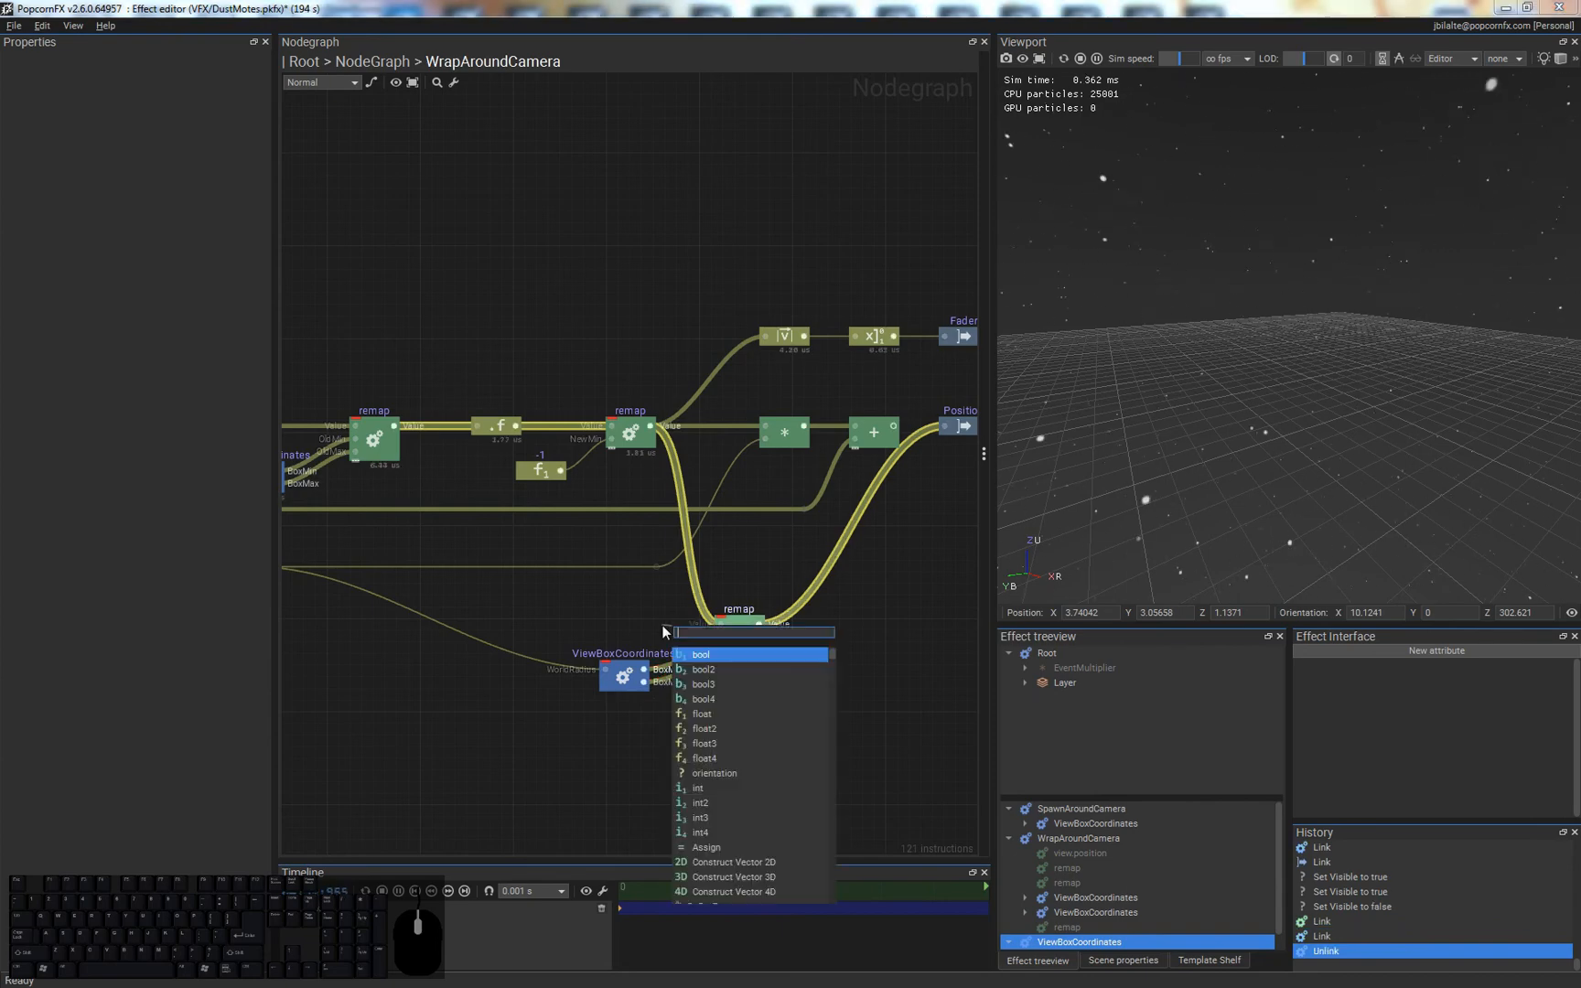
text(-1)
key(Return)
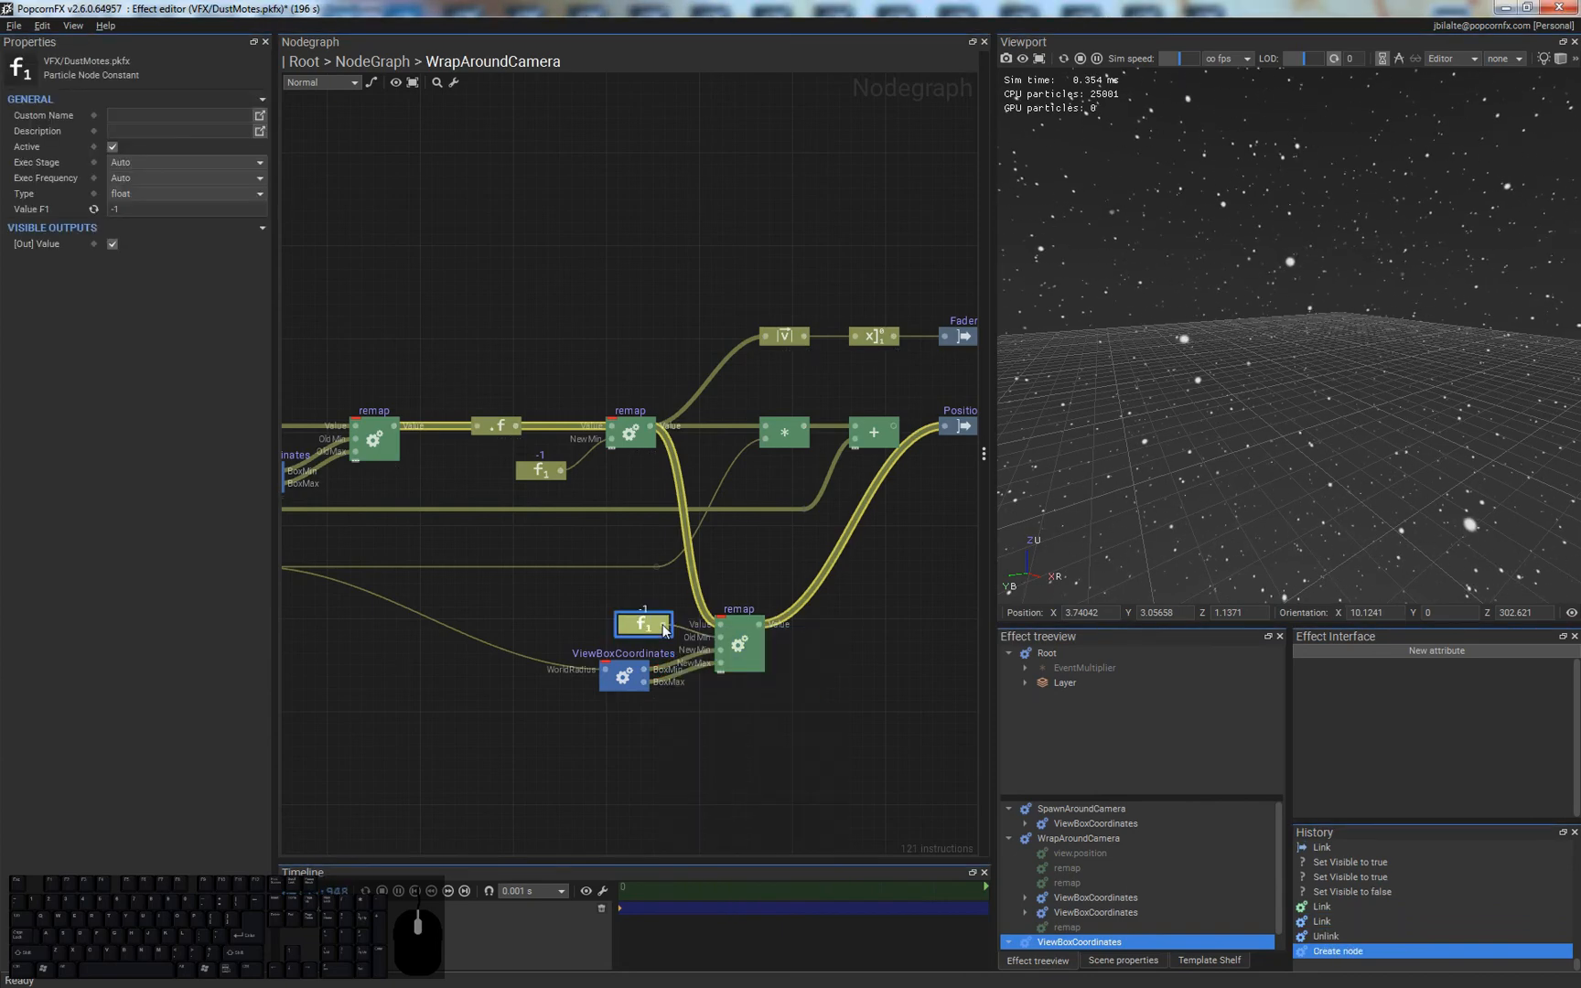
click(689, 445)
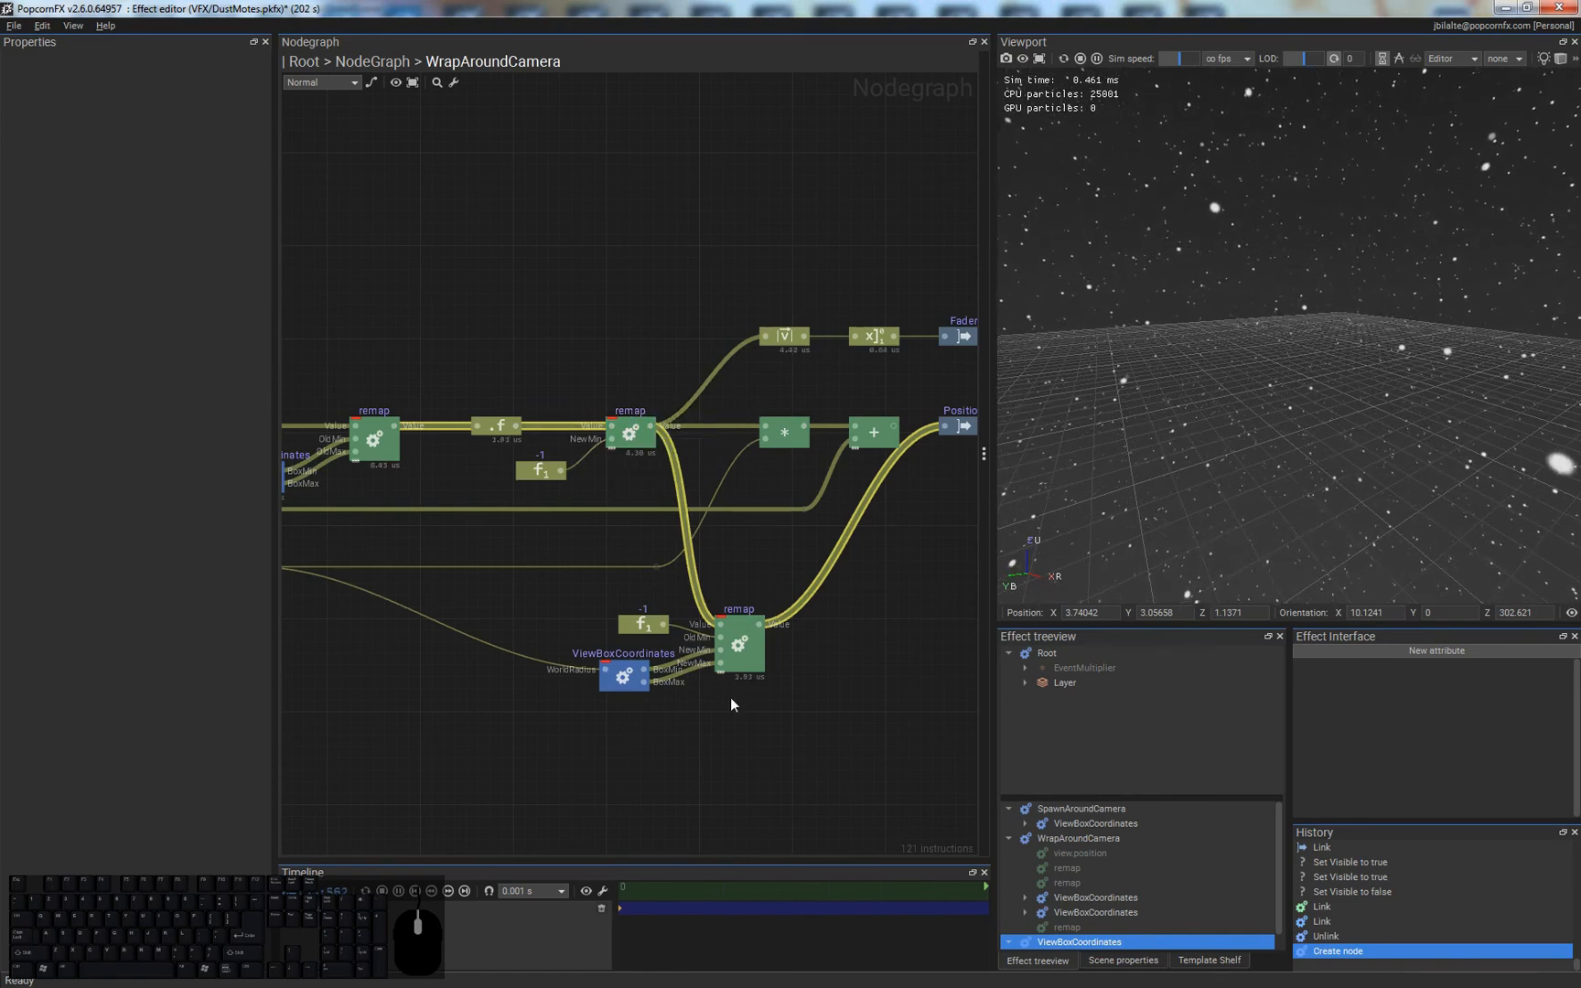
- Delete the obsolete multiply and add nodes and move the copied remap in line with the Position output
drag(763, 389, 875, 440)
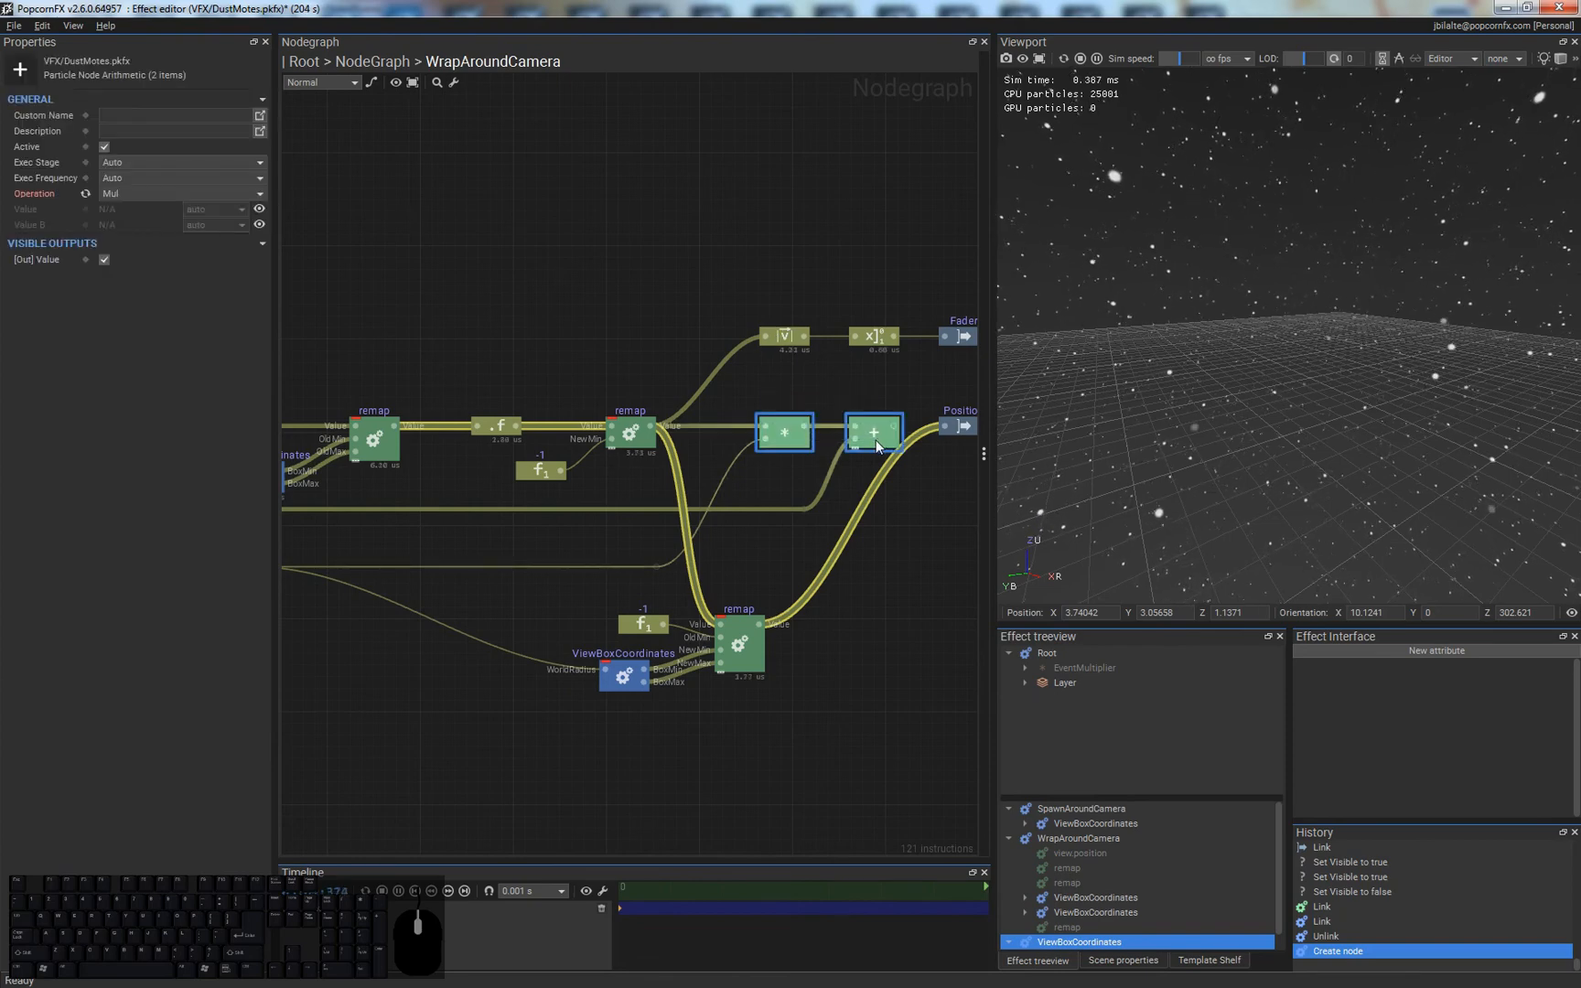
key(Delete)
double_click(748, 650)
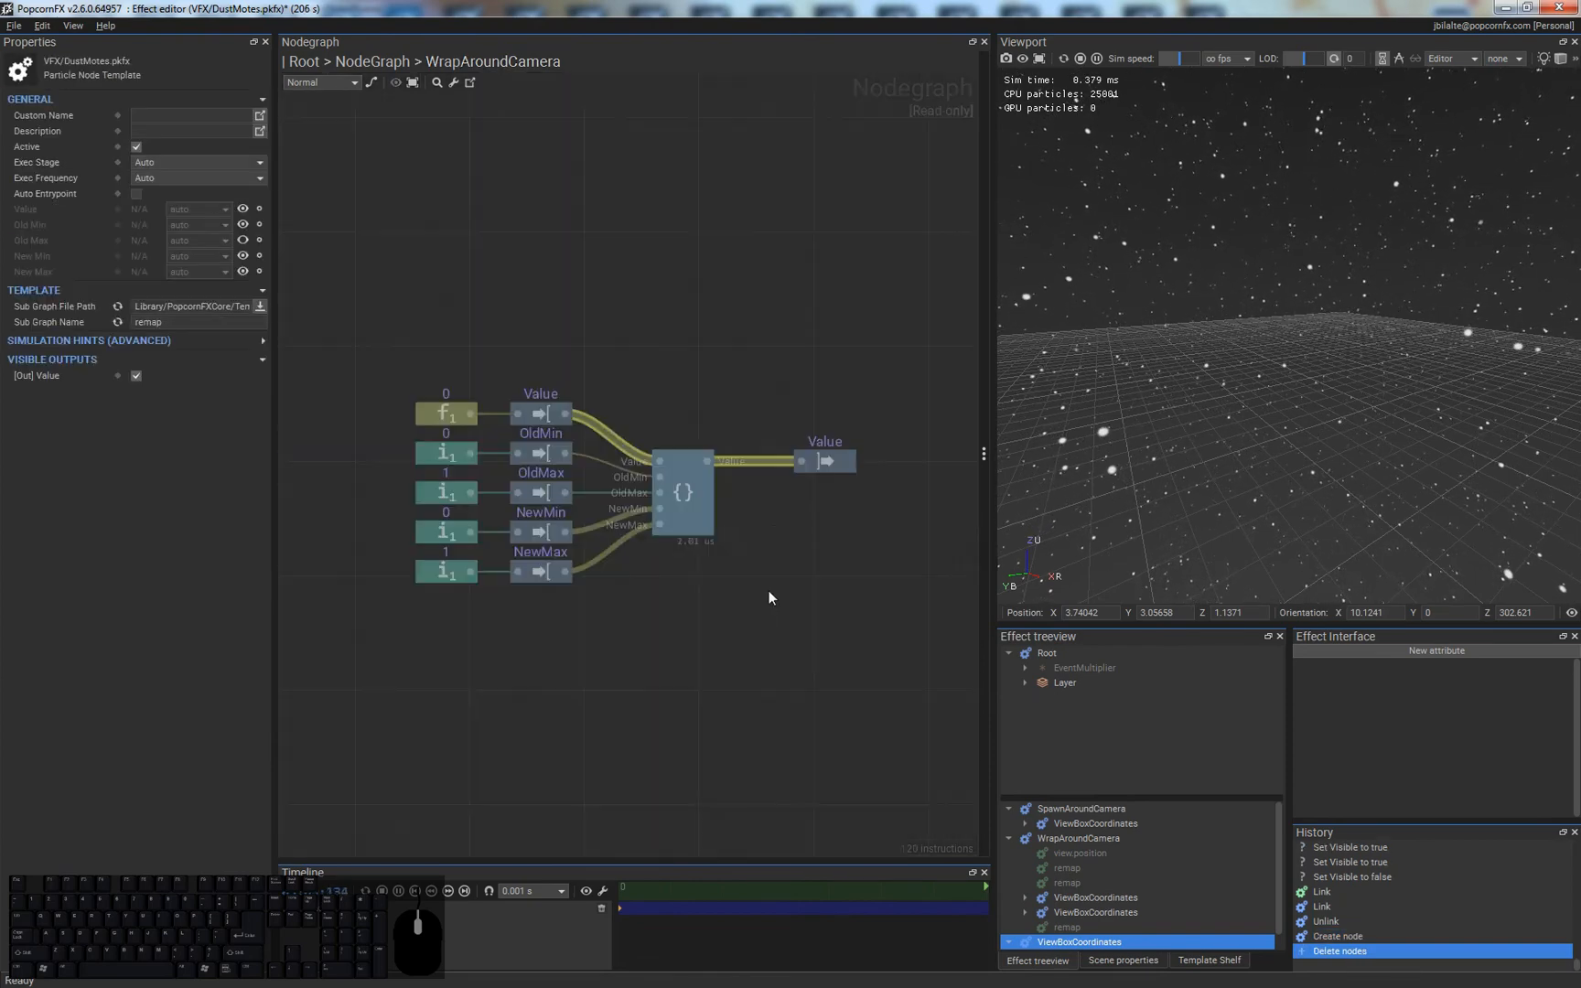
double_click(777, 557)
drag(770, 536, 787, 447)
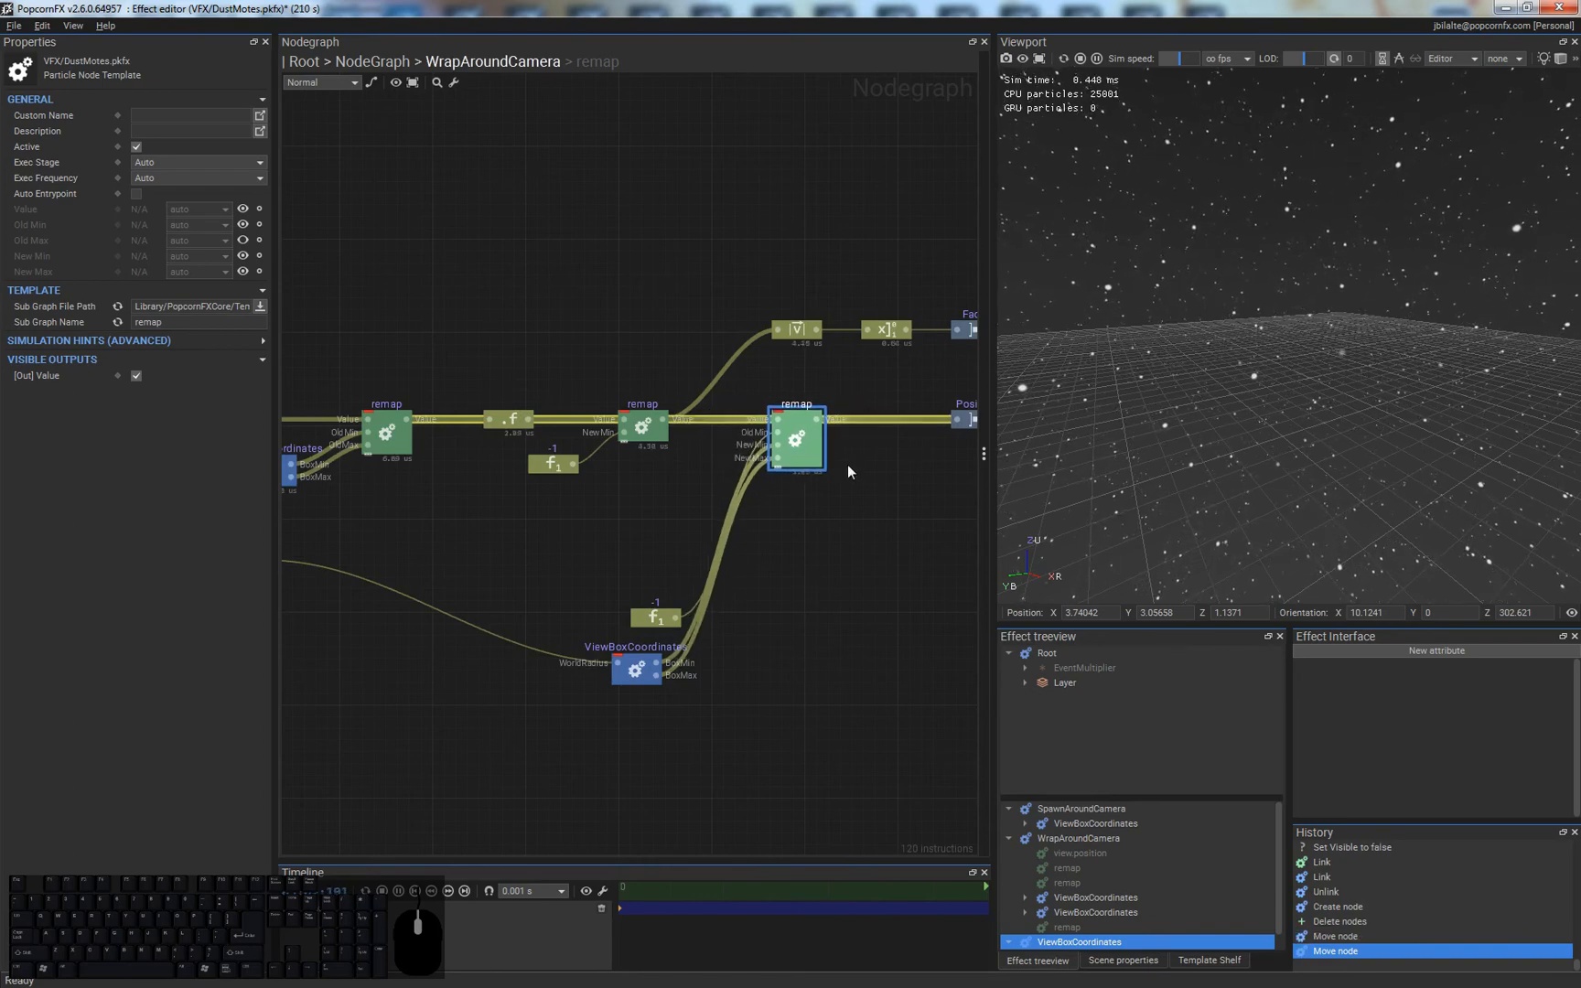
- Feed the last remap's Old Min from the existing -1 constant, add a passthrough on that link, and delete the duplicate constant
middle_drag(922, 479, 890, 484)
drag(627, 621, 746, 438)
double_click(675, 469)
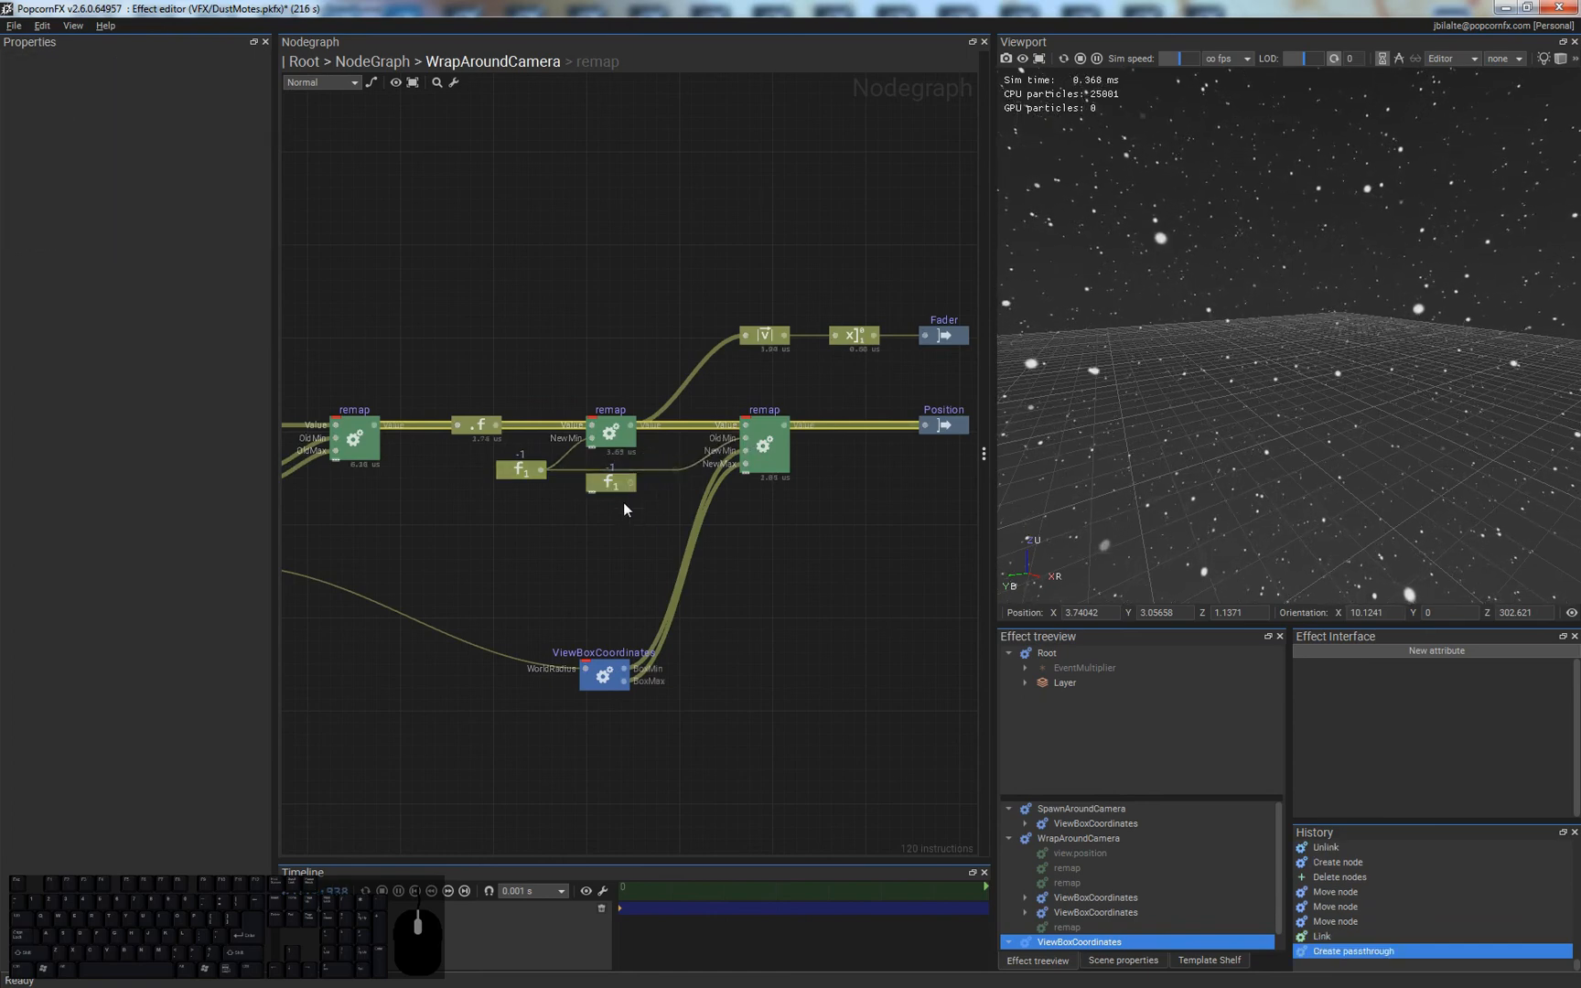
click(601, 485)
key(Delete)
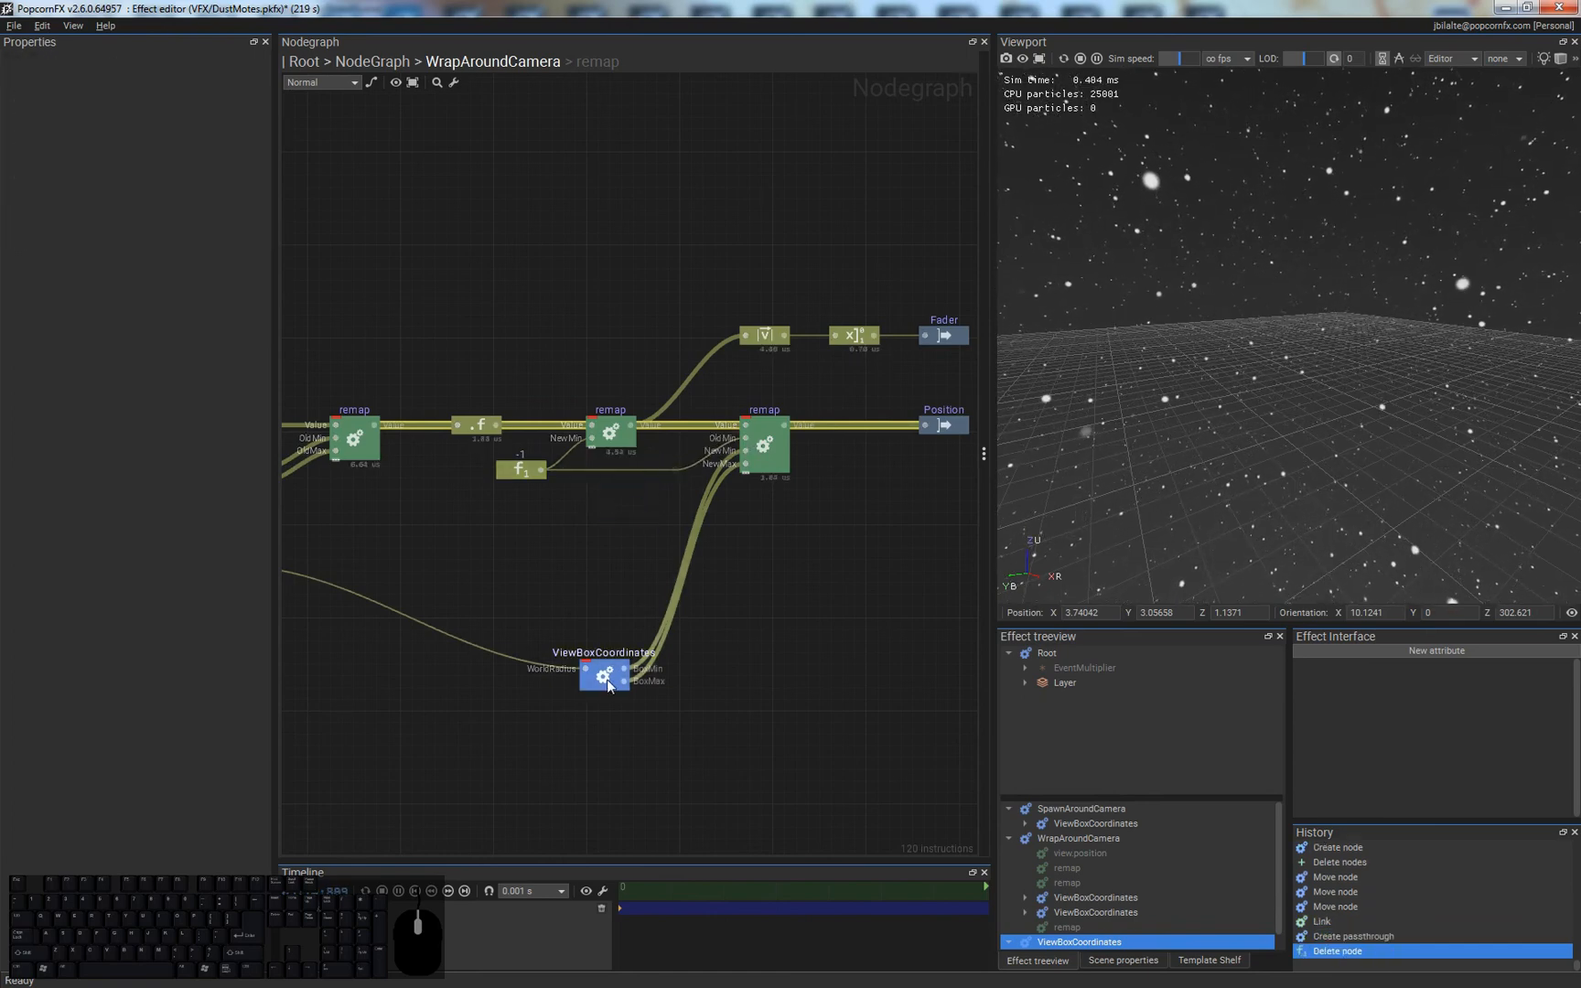
- Move the second ViewBoxCoordinates node up beneath the last two remaps and widen the Nodegraph panel
drag(609, 684, 653, 536)
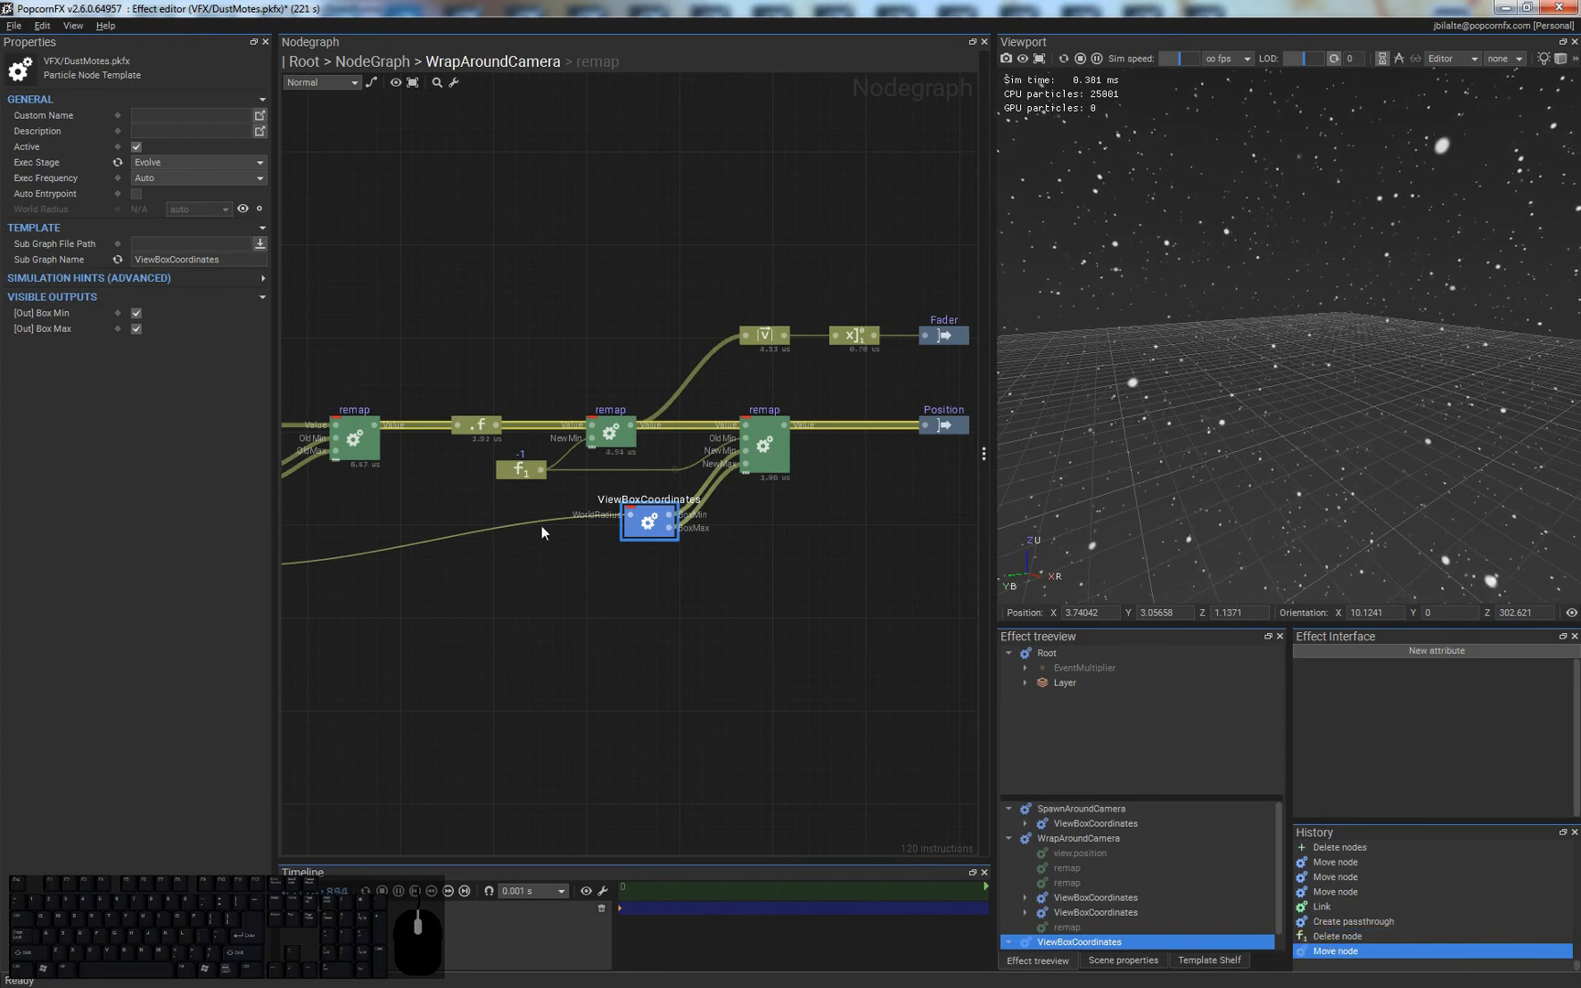
mouse_move(540, 525)
mouse_down()
mouse_move(460, 673)
mouse_move(548, 520)
mouse_up()
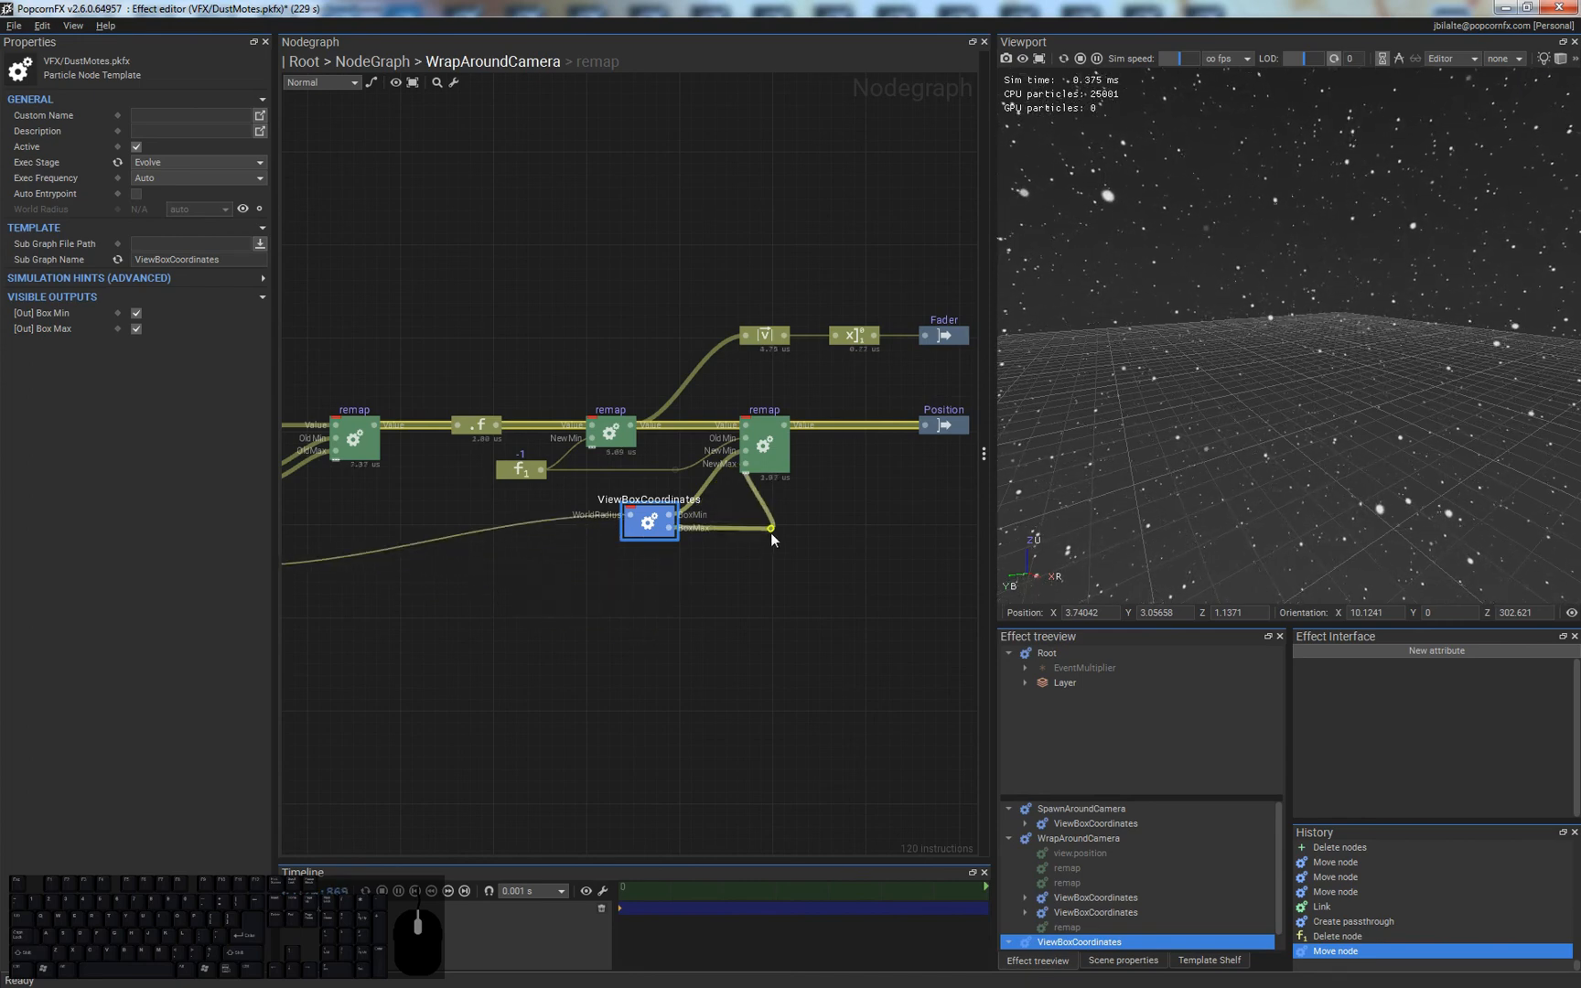
middle_drag(523, 545, 726, 582)
scroll(839, 531, down, 2)
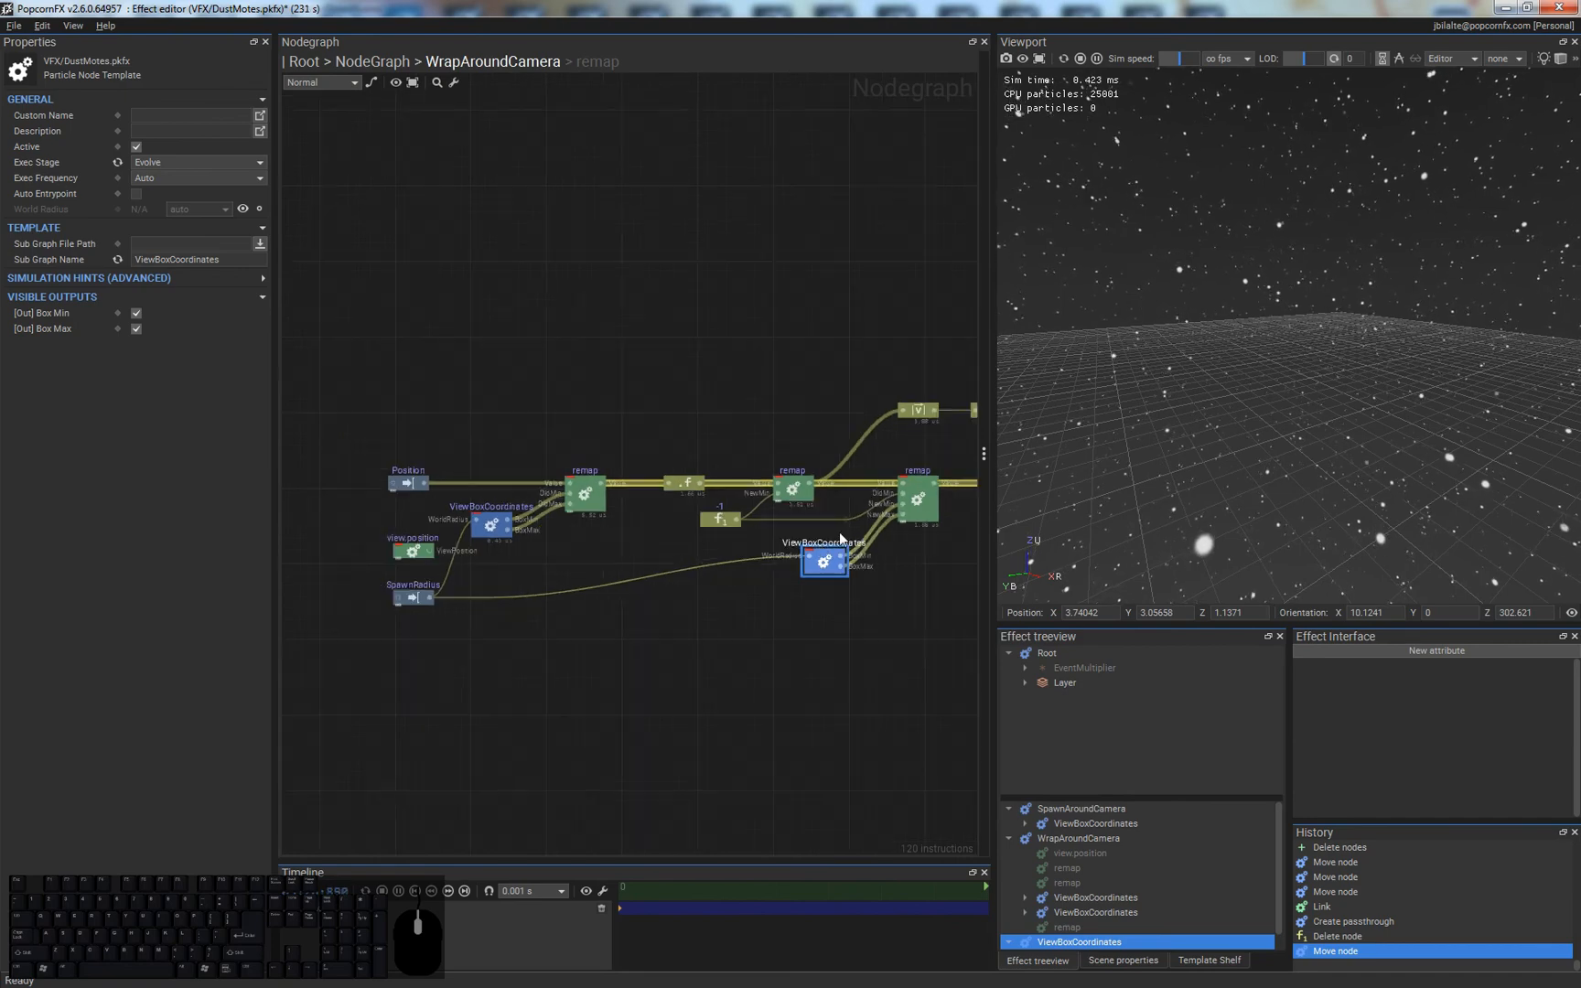
drag(1066, 300, 1155, 384)
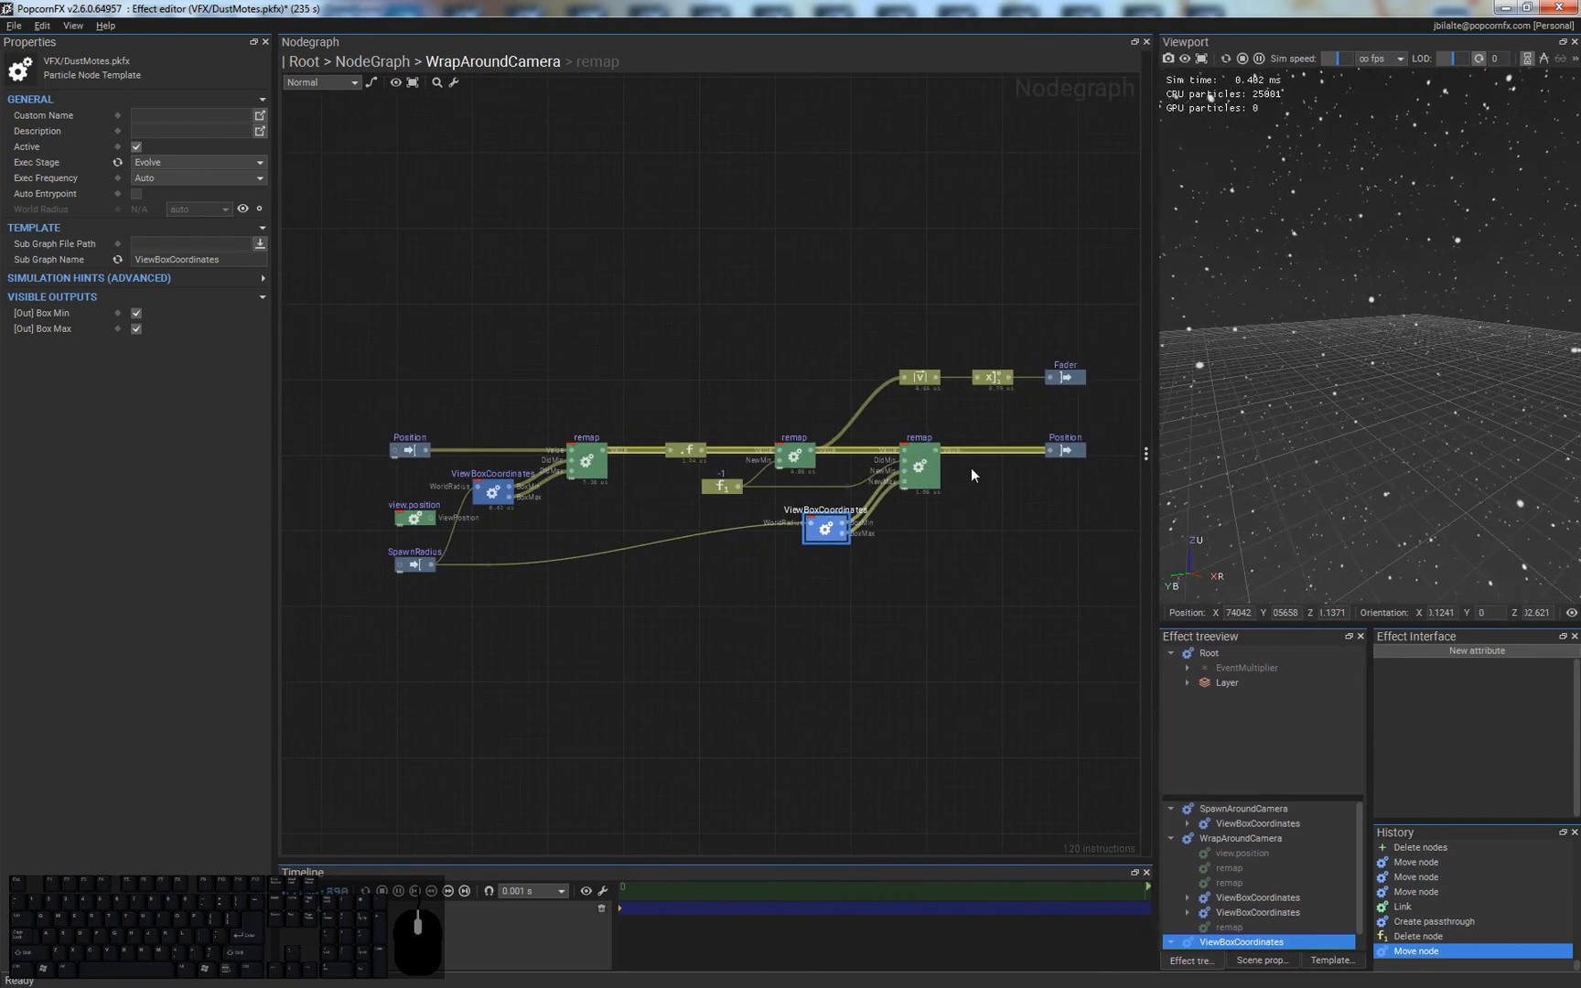
- Add a passthrough on the link from the Position input to the first remap and name it "[-R, R]"
click(508, 455)
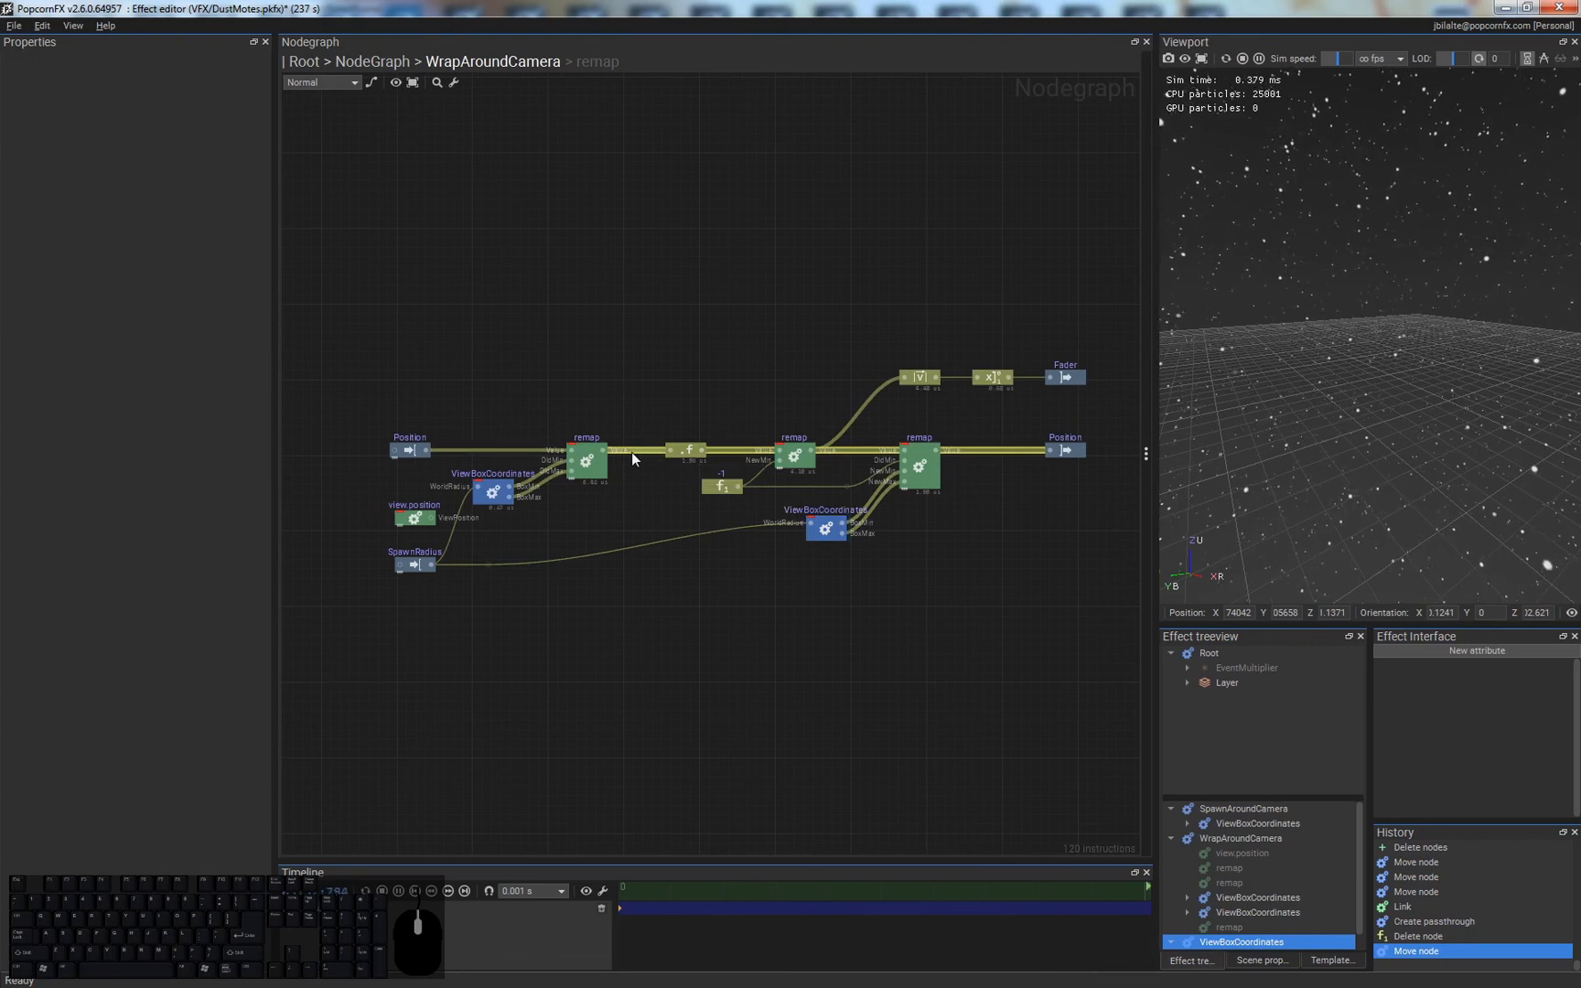
scroll(631, 452, up, 2)
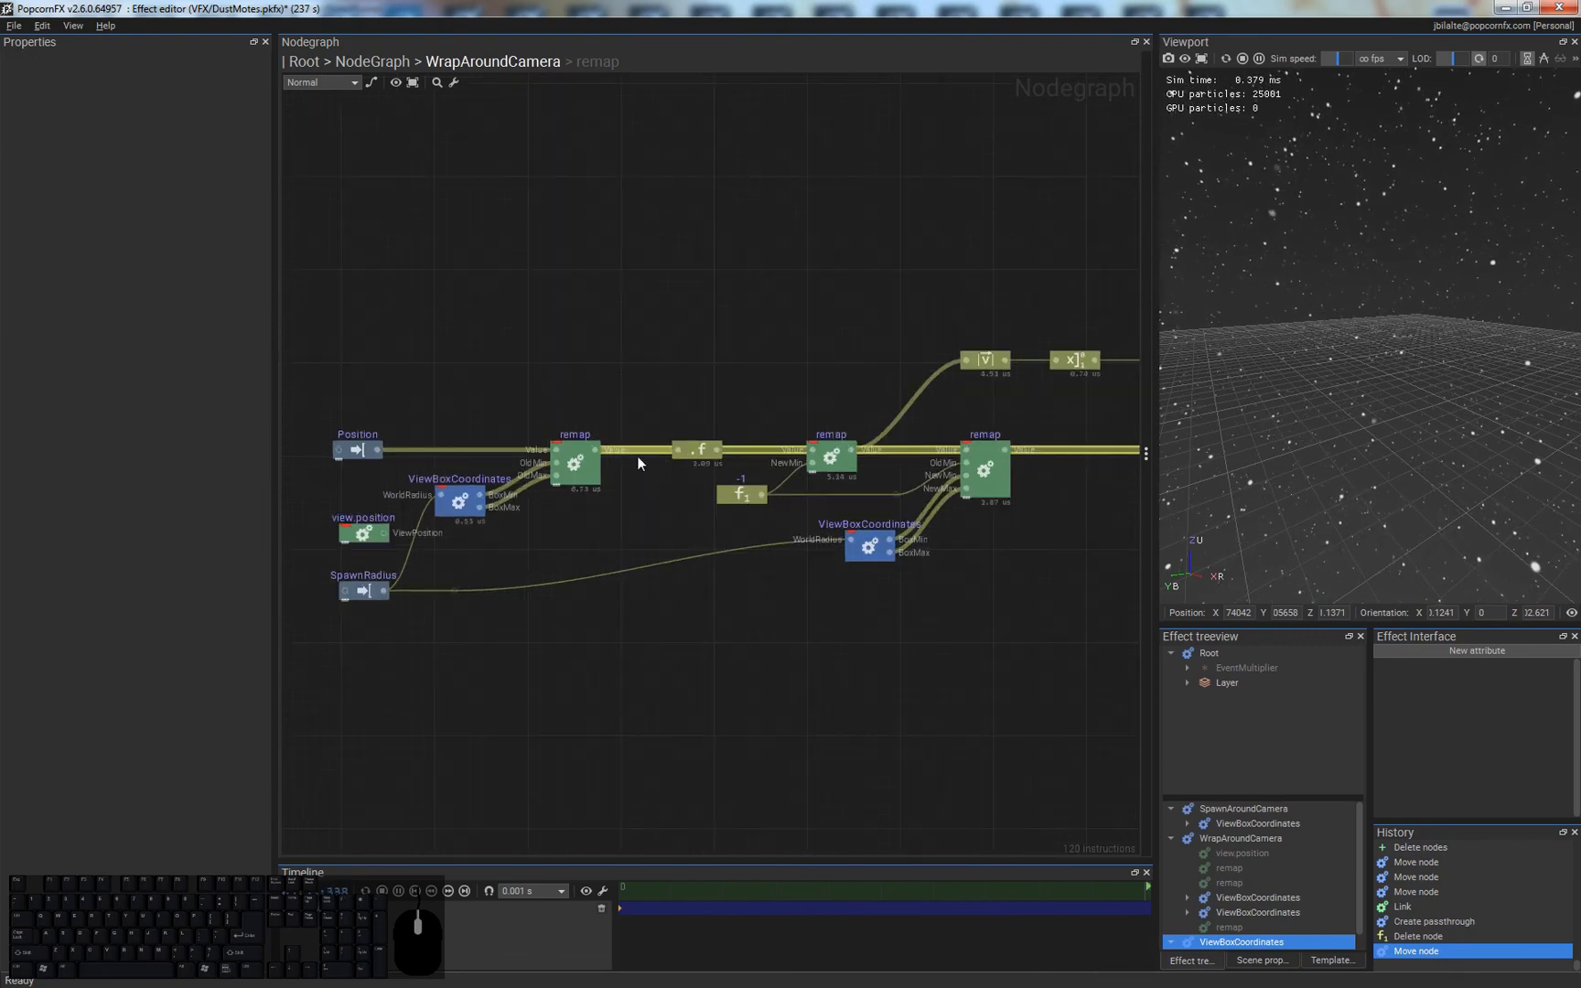
right_click(464, 451)
click(485, 477)
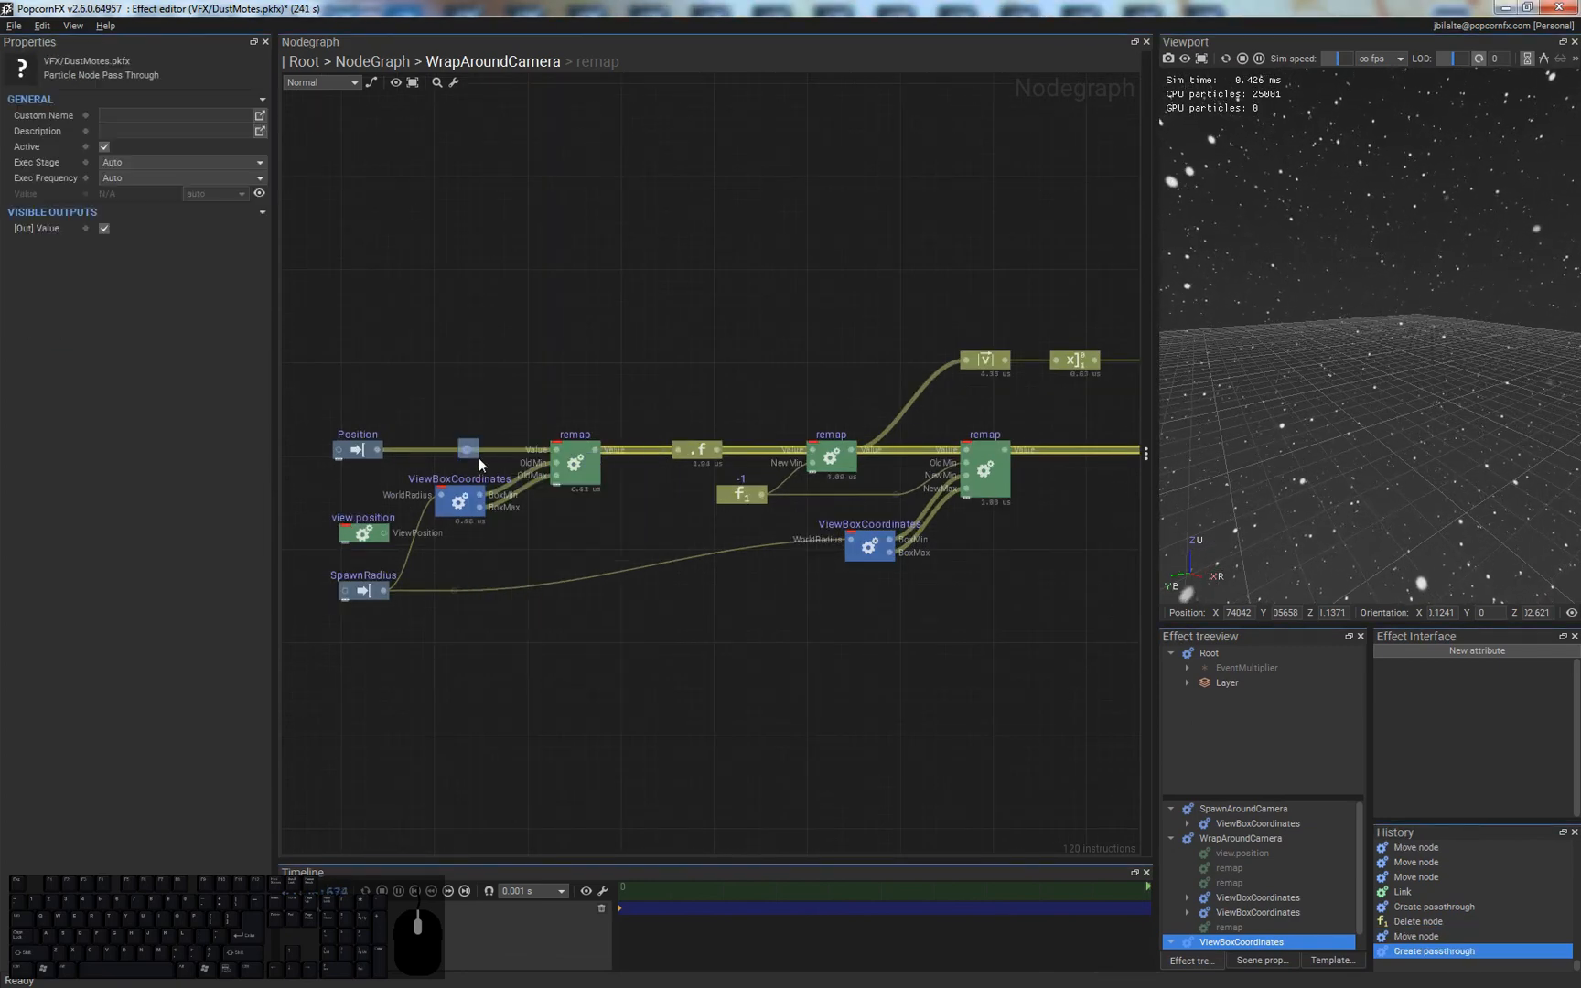
key(F2)
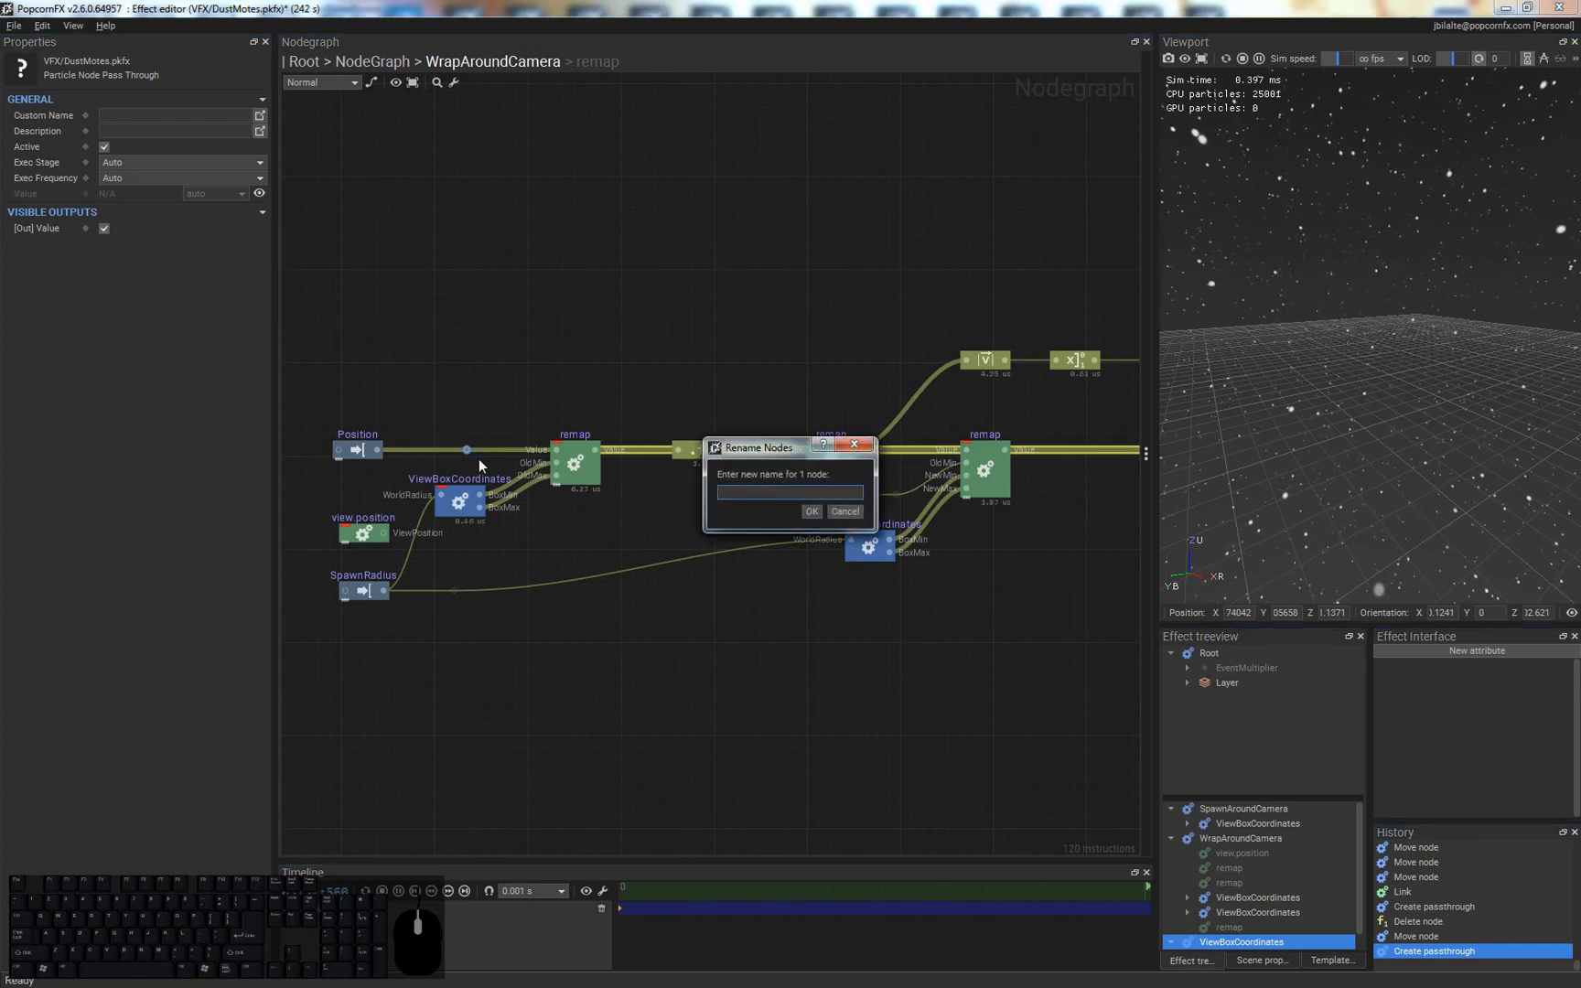
text([-R, R)
key(Return)
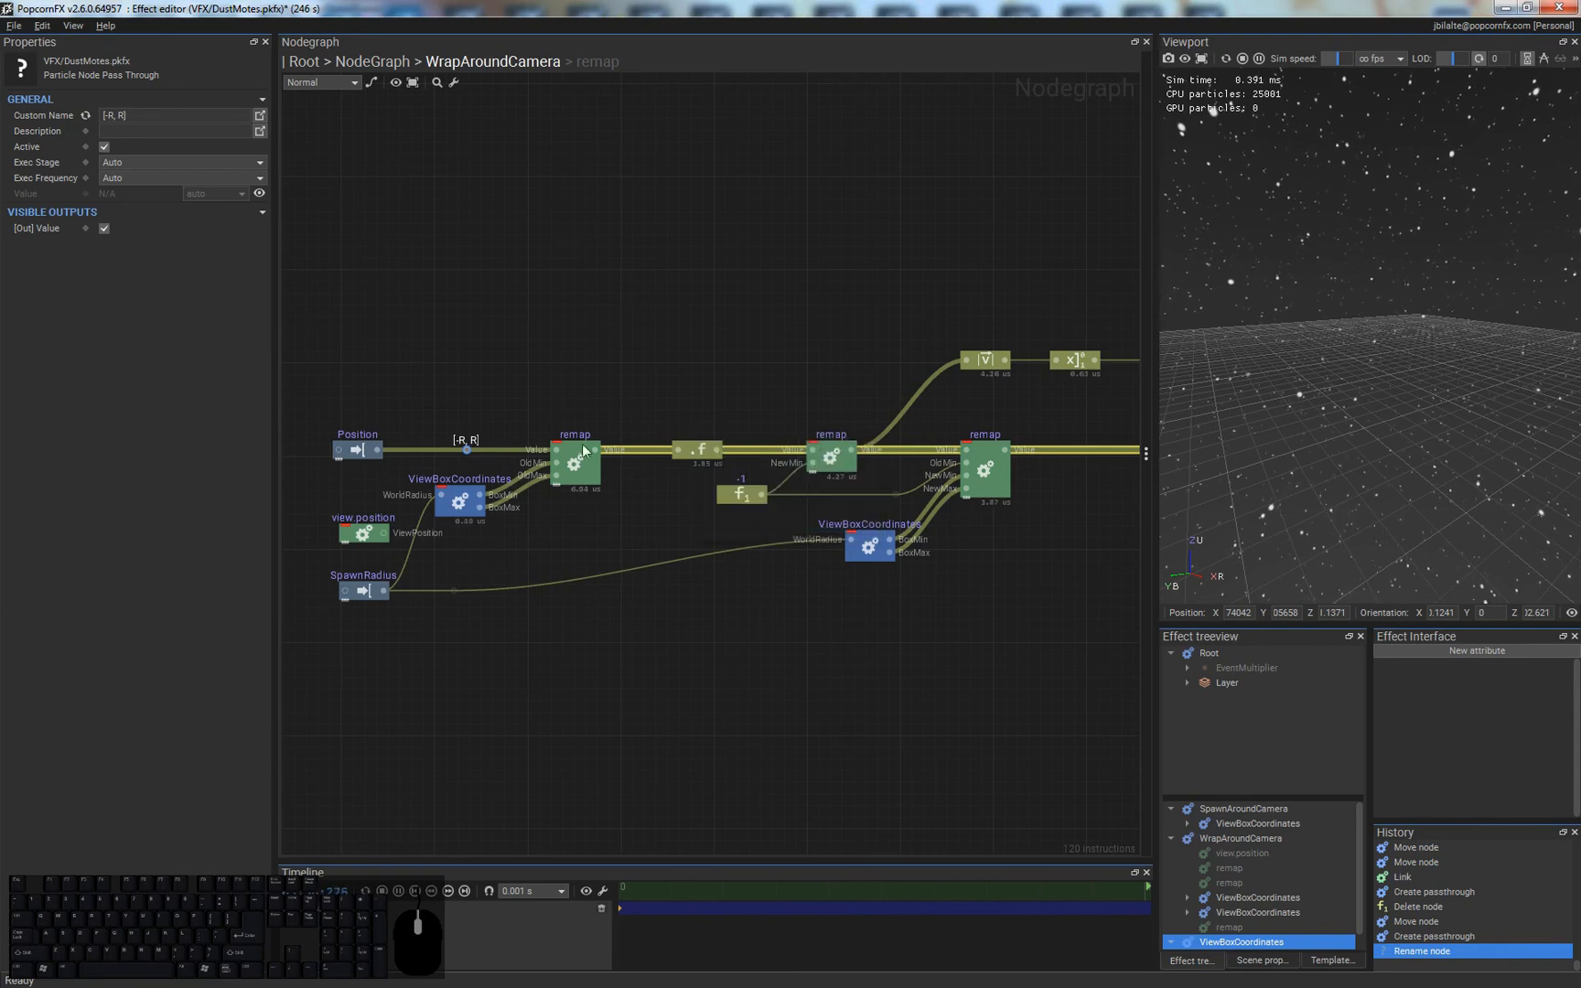
- Add a passthrough between the first remap and the fractional-part node and name it "[0, 1]"
double_click(632, 449)
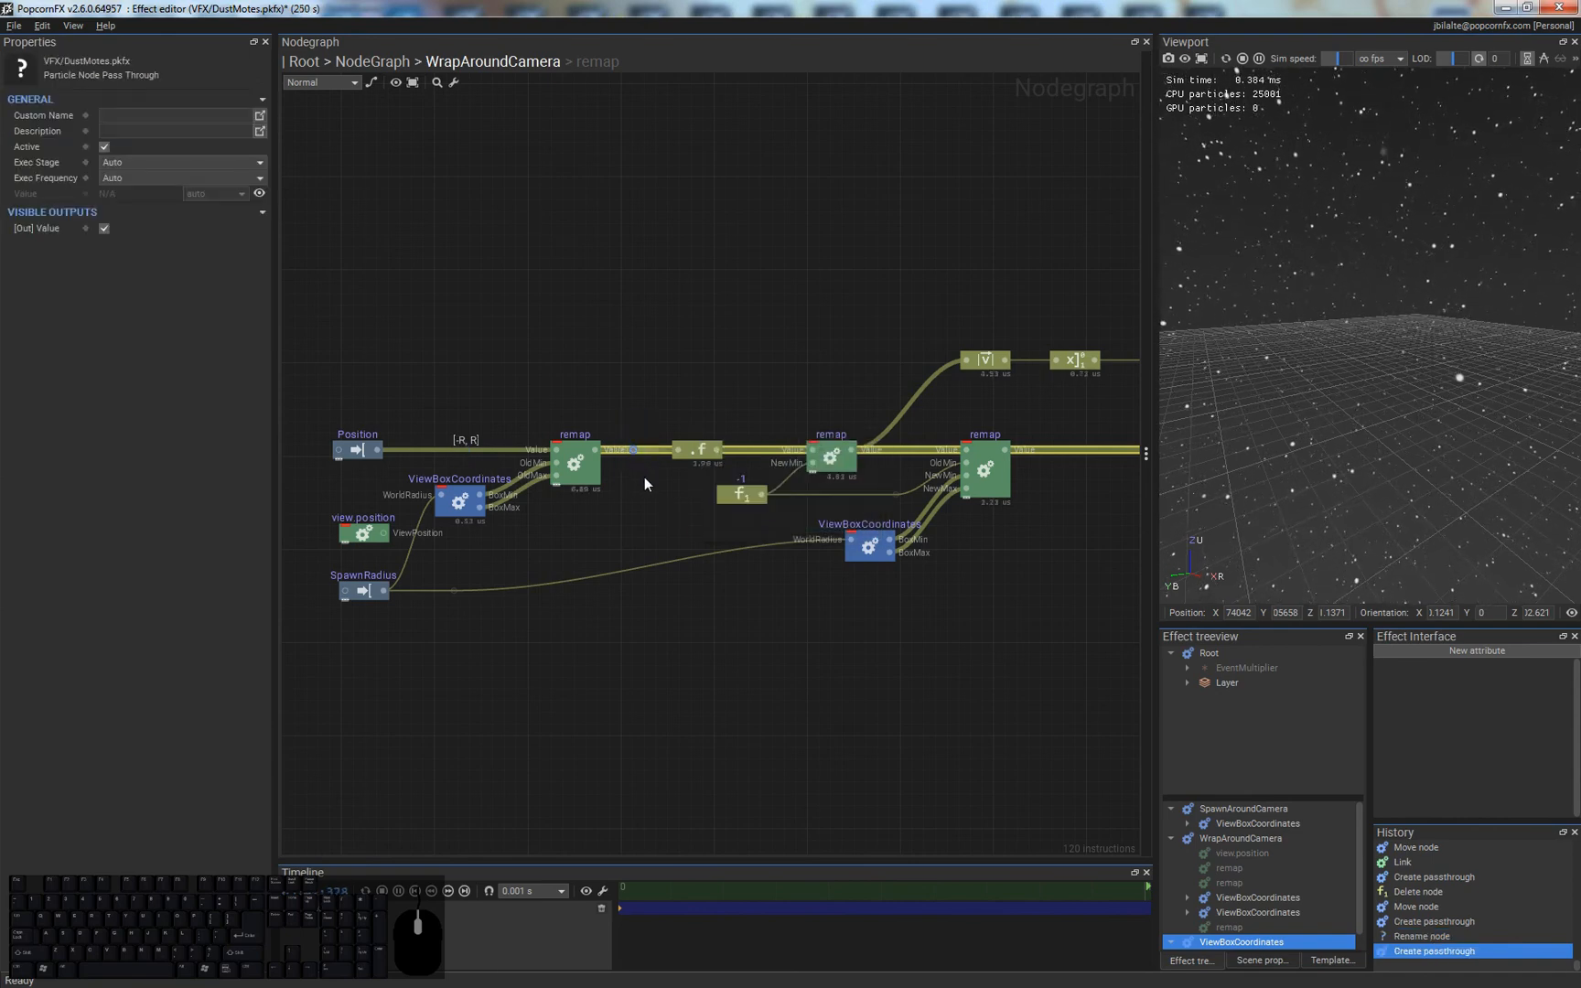
key(F2)
text([)
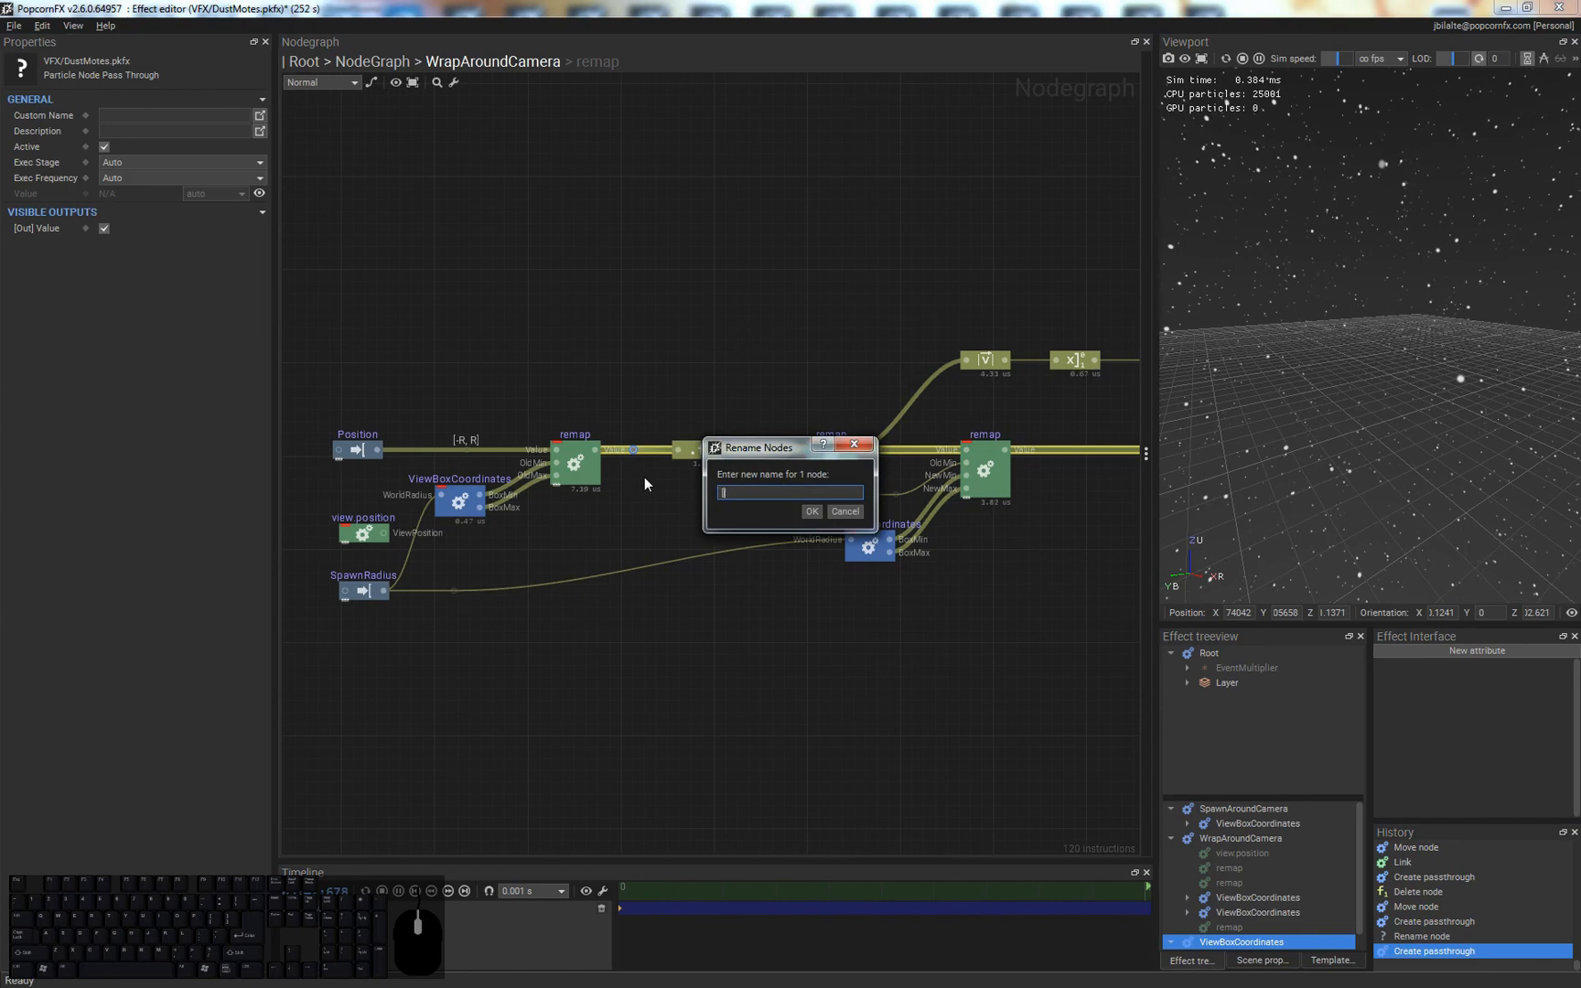
text(0, 1])
key(Return)
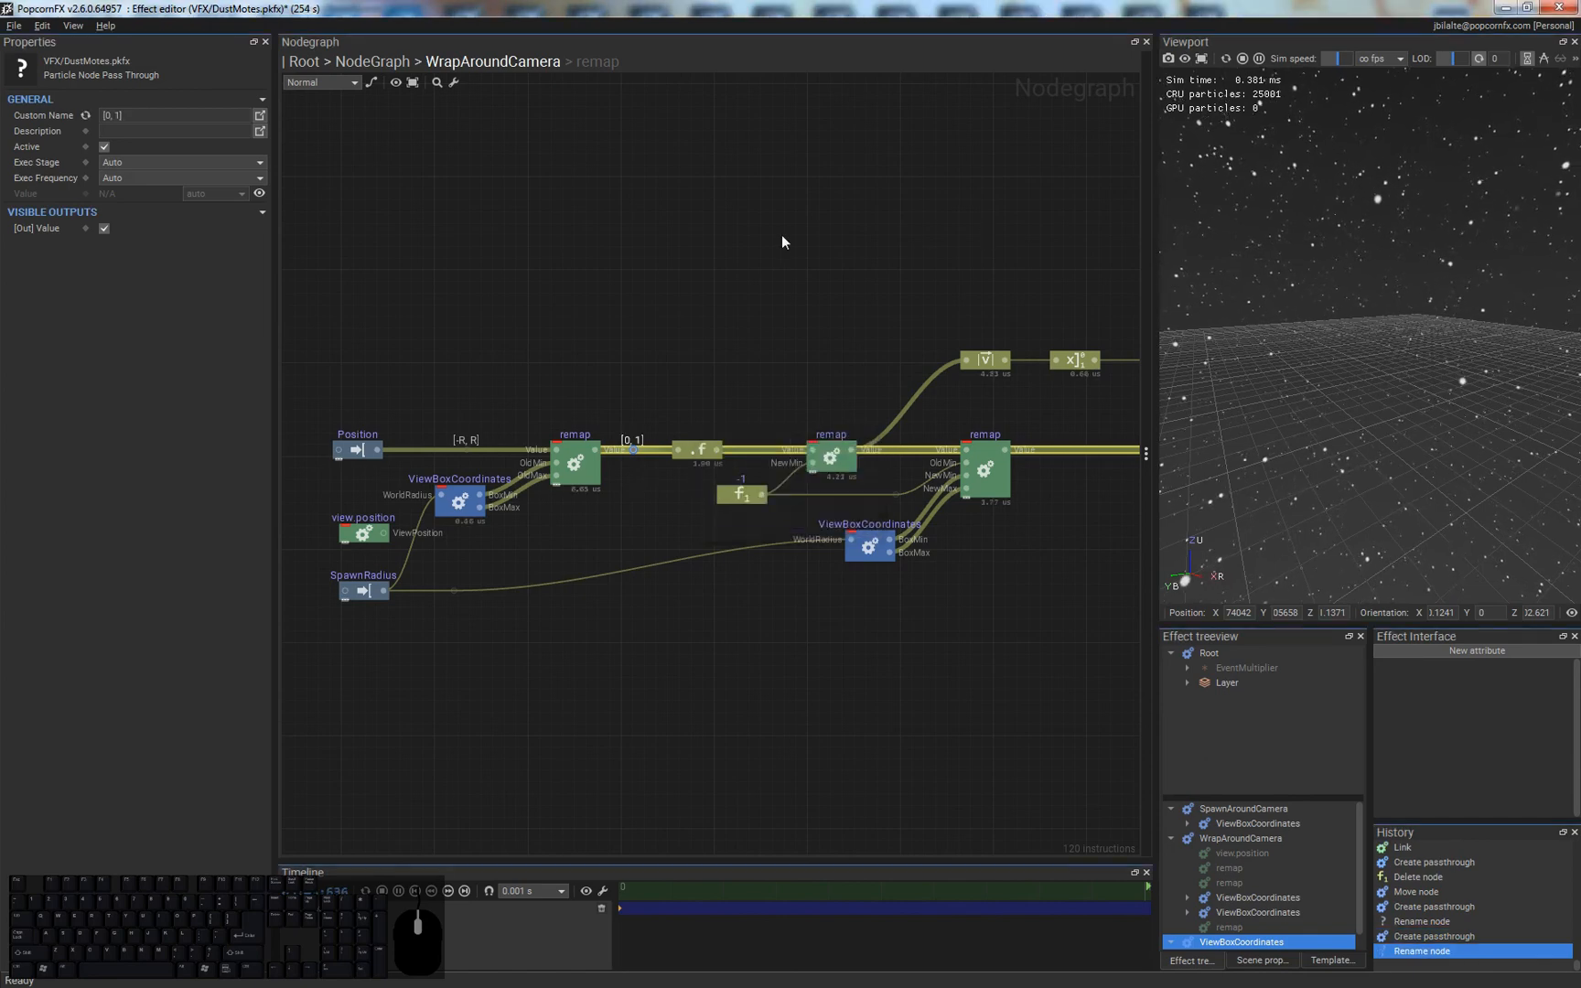
click(783, 234)
- Add a passthrough between the fractional-part node and the second remap and name it "[0, 1]"
double_click(762, 449)
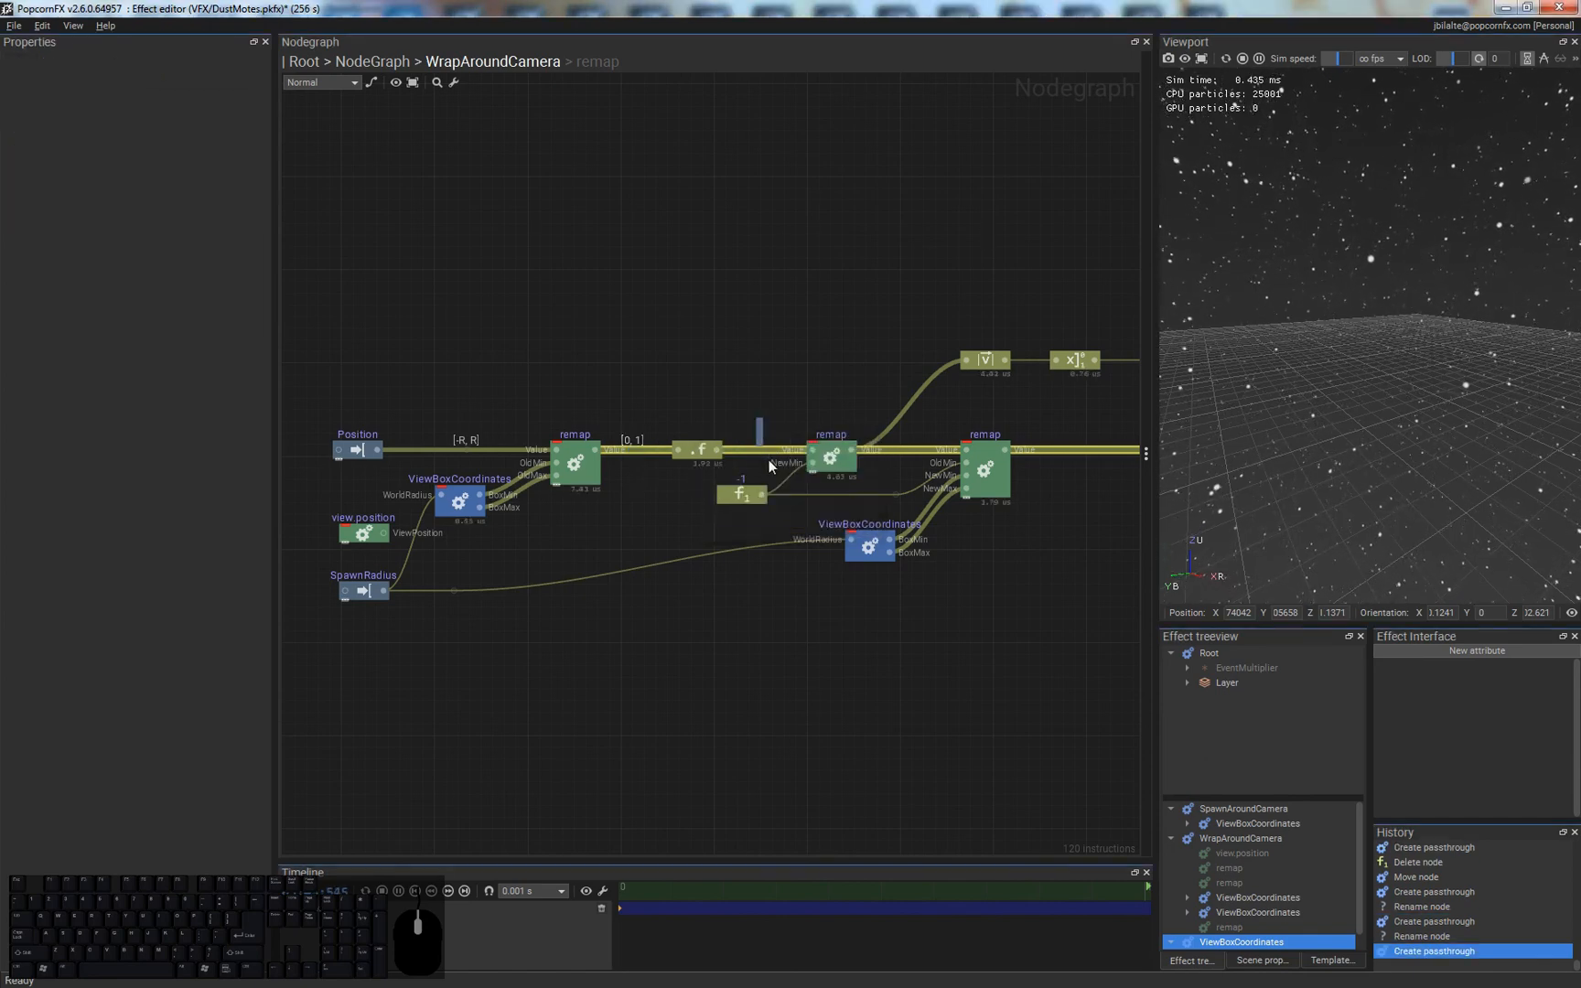
key(F2)
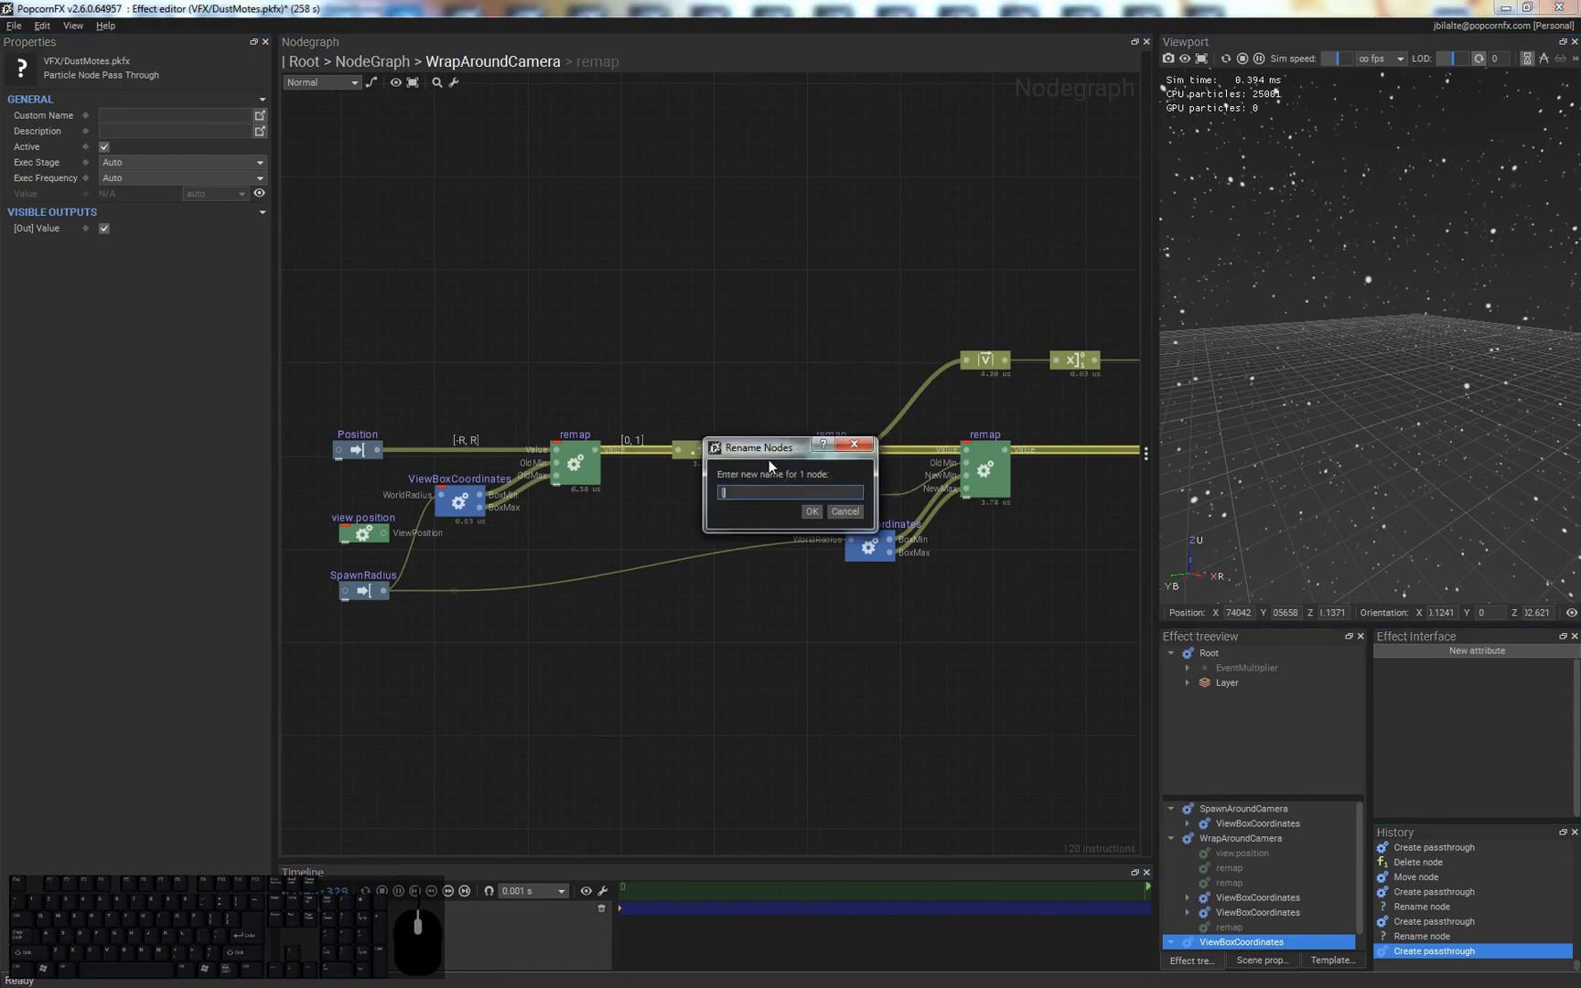
text([0, 1])
key(Return)
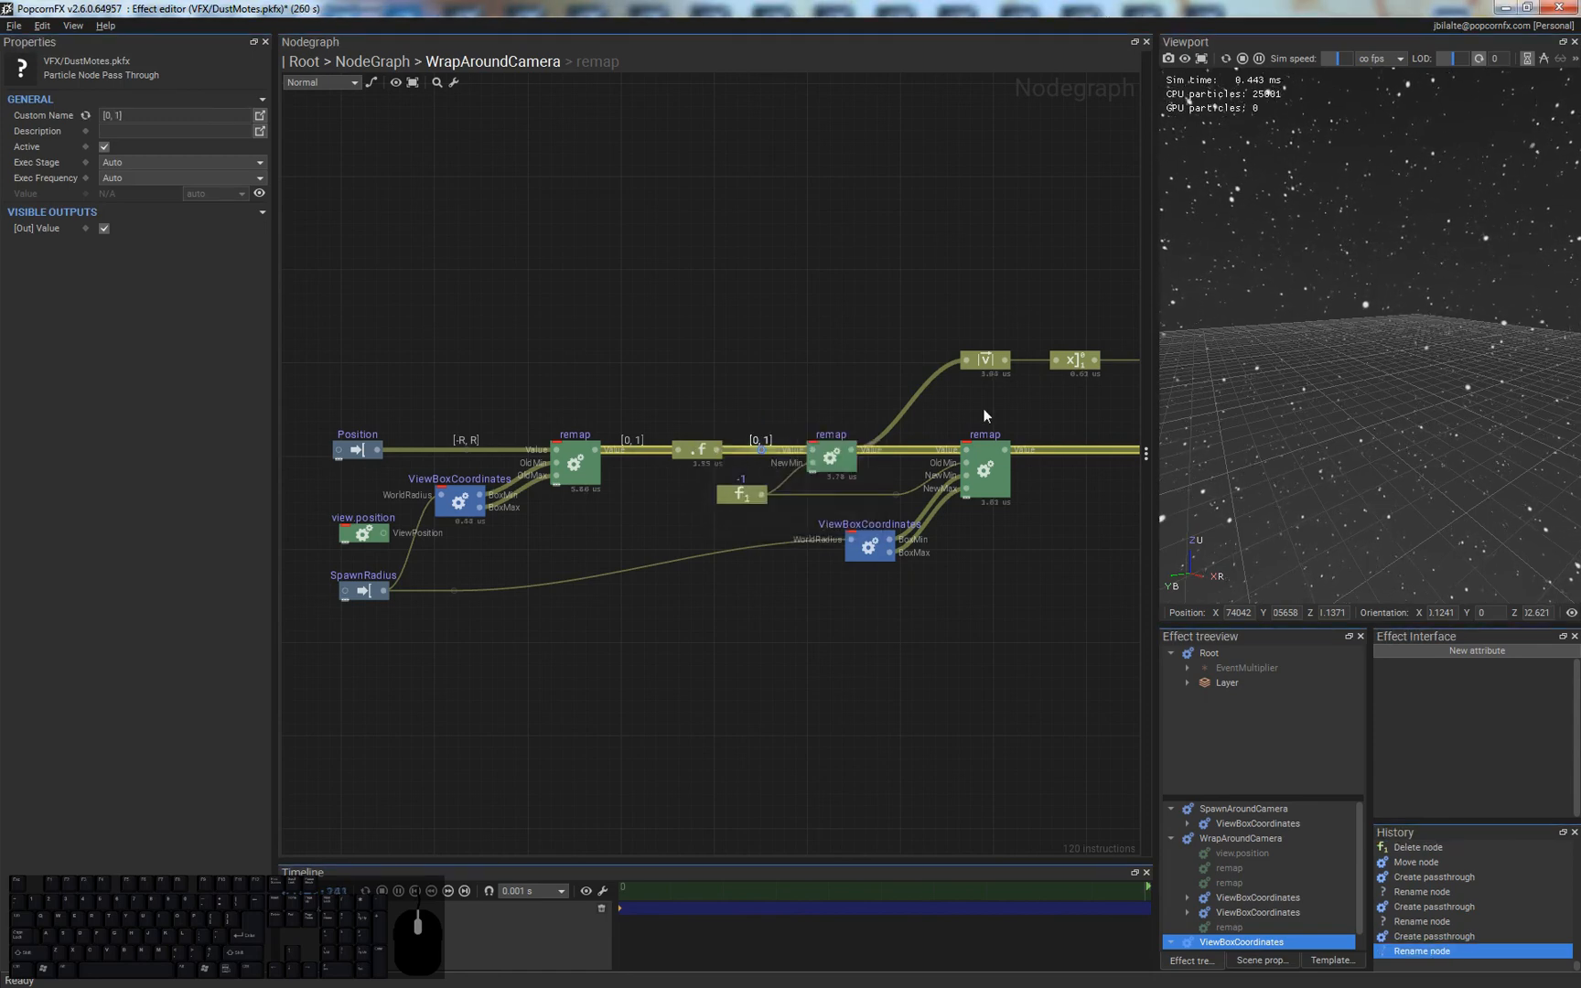
- Add a passthrough between the second and third remaps and name it "[-1, 1]"
double_click(906, 449)
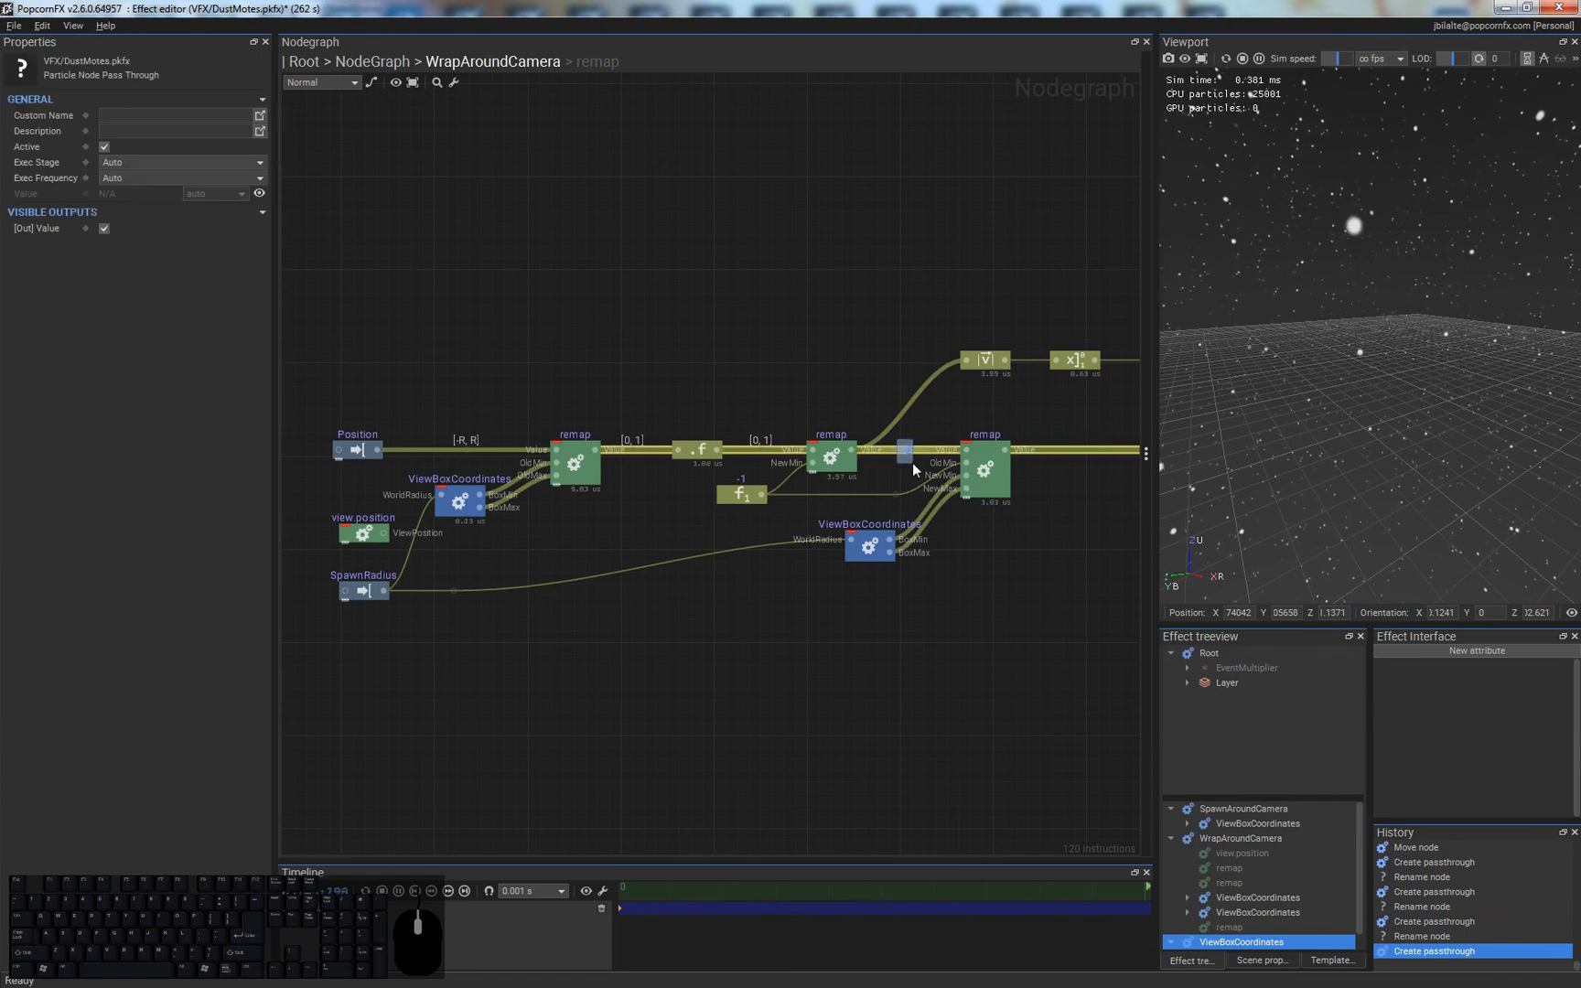
key(F2)
text([)
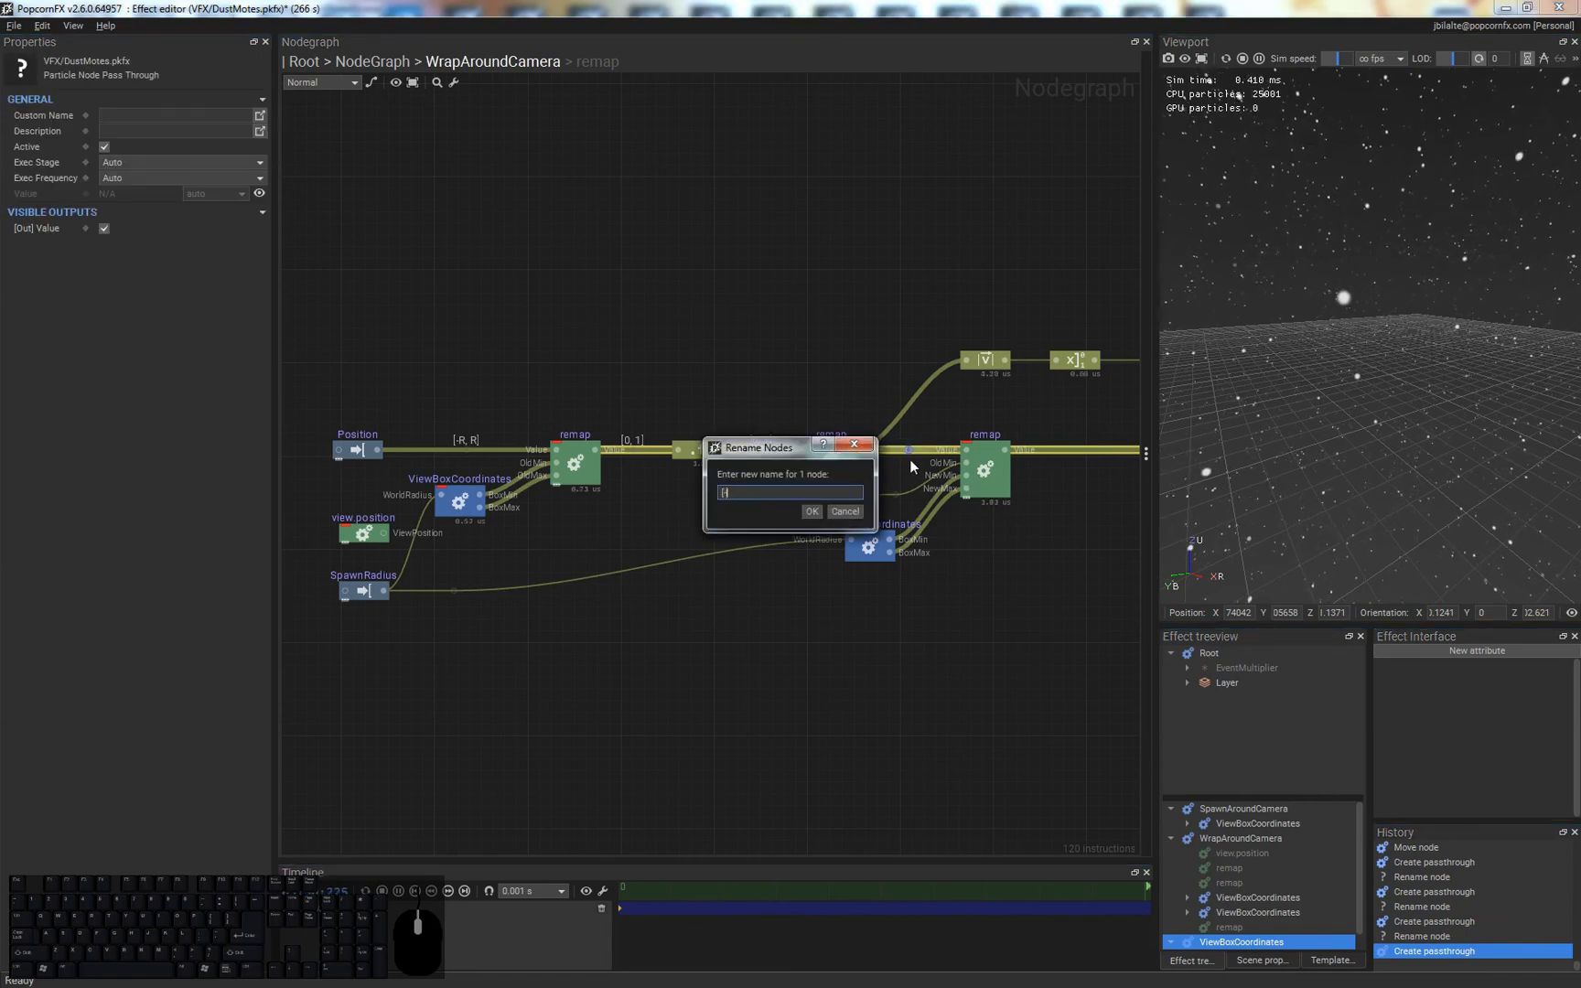
text(-1, 1])
key(Return)
click(990, 563)
- Add a passthrough between the third remap and the Position output and name it "[-R, R]"
middle_drag(1023, 522, 950, 536)
double_click(984, 463)
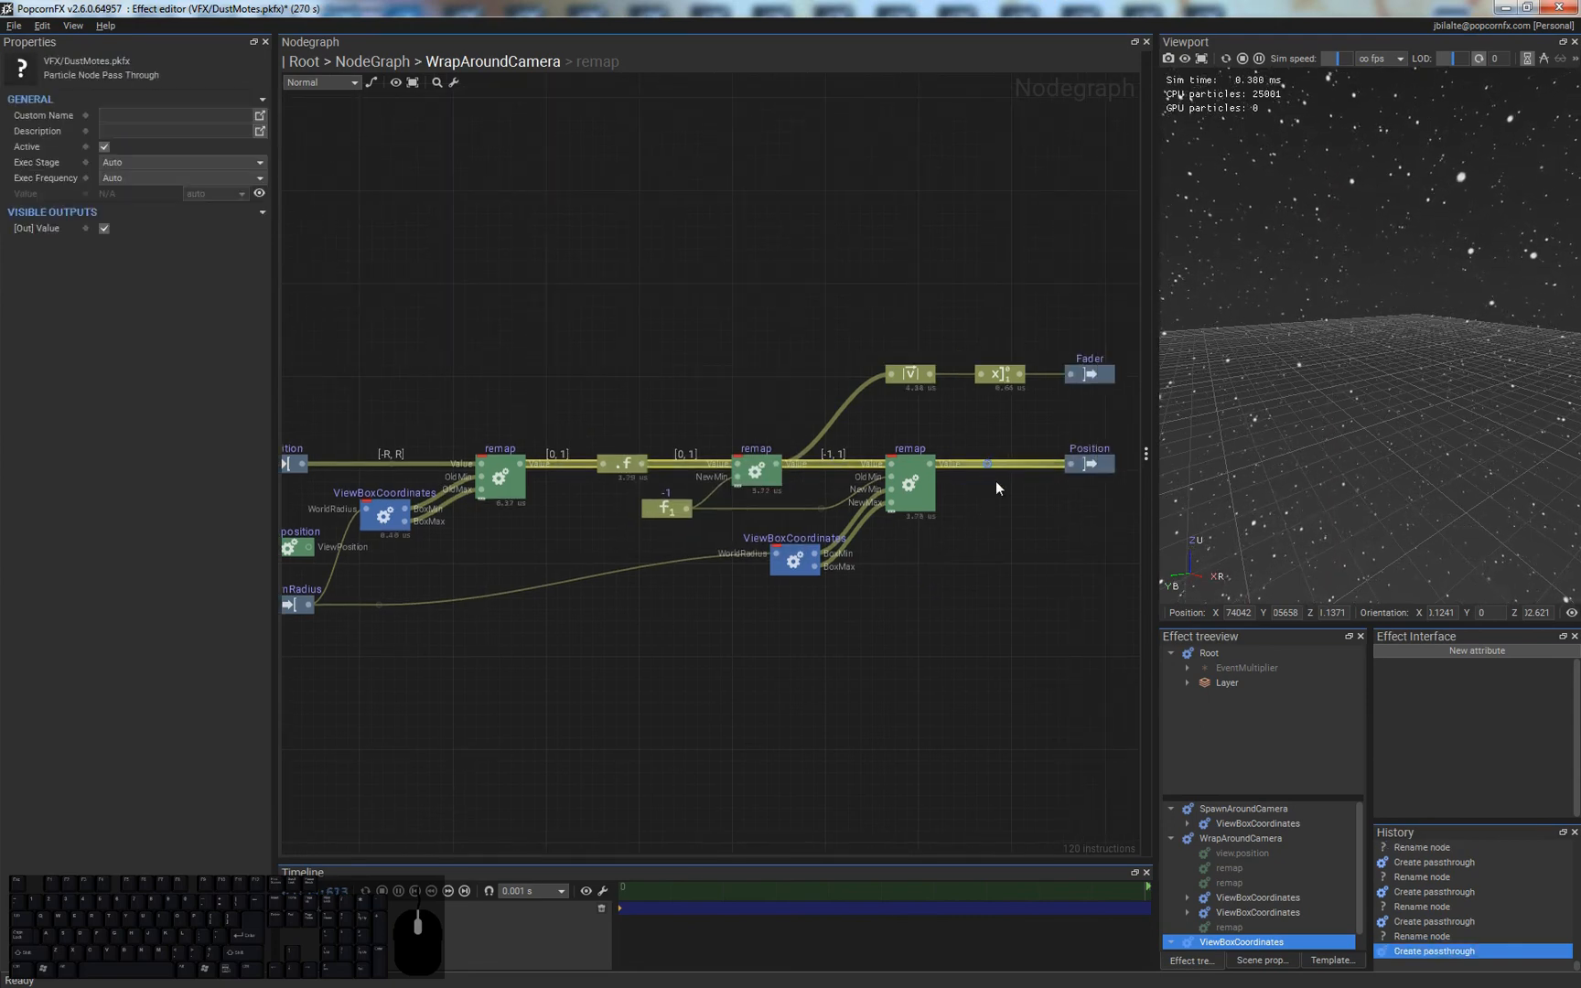
key(F2)
text([)
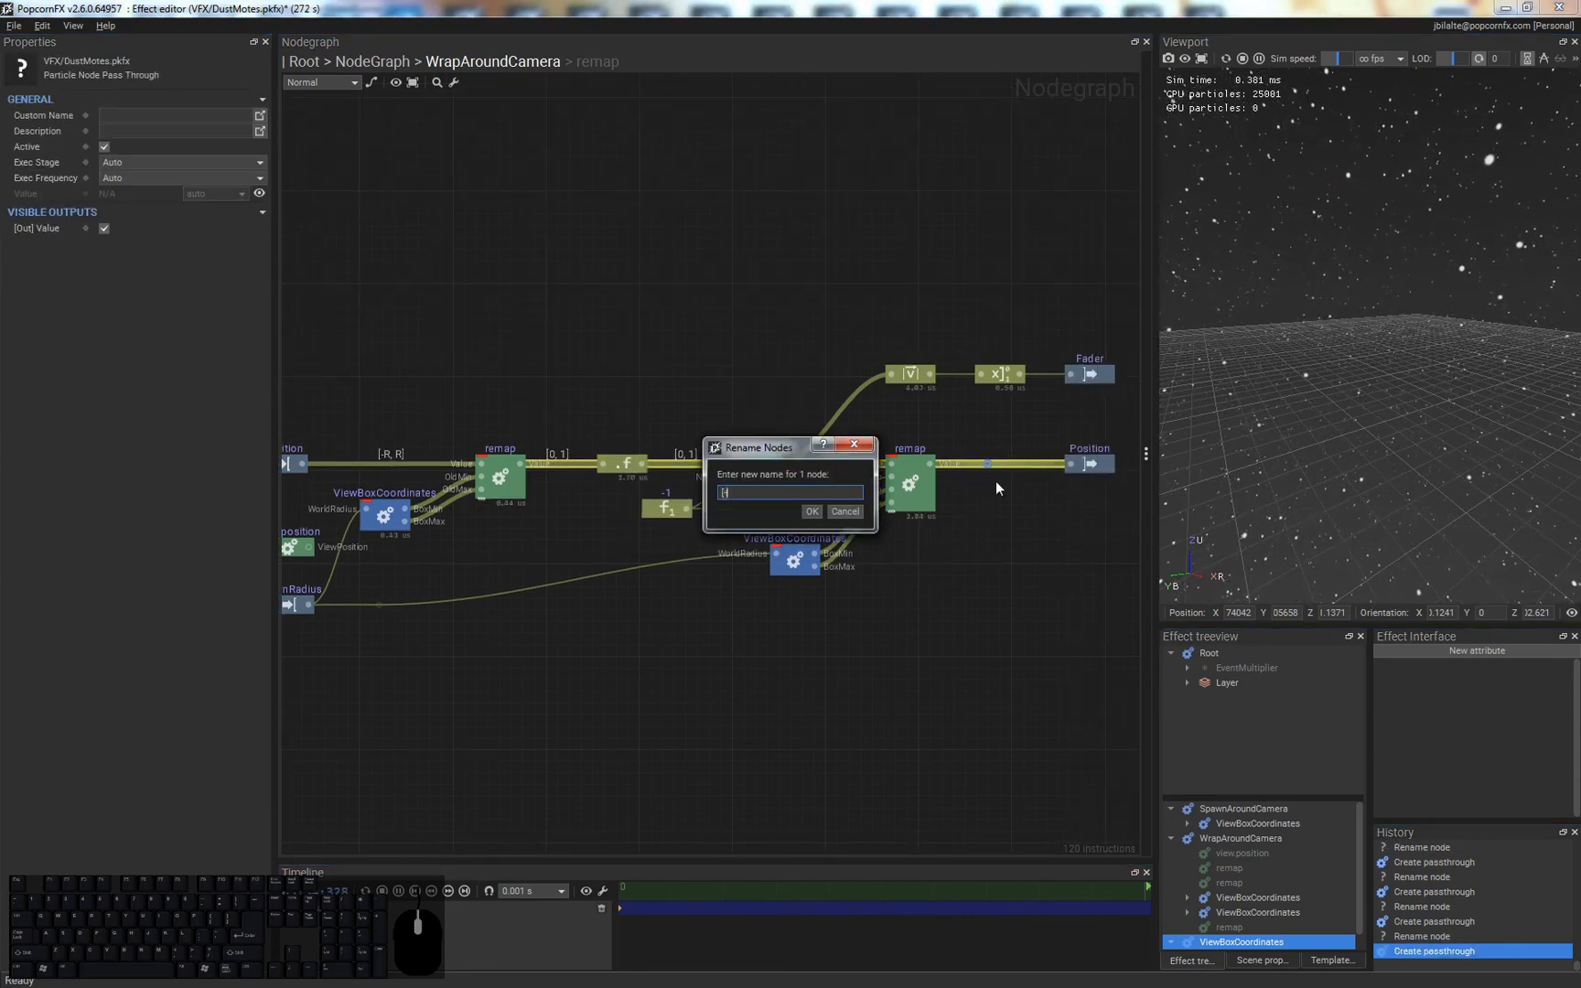
text(-R, R])
key(Return)
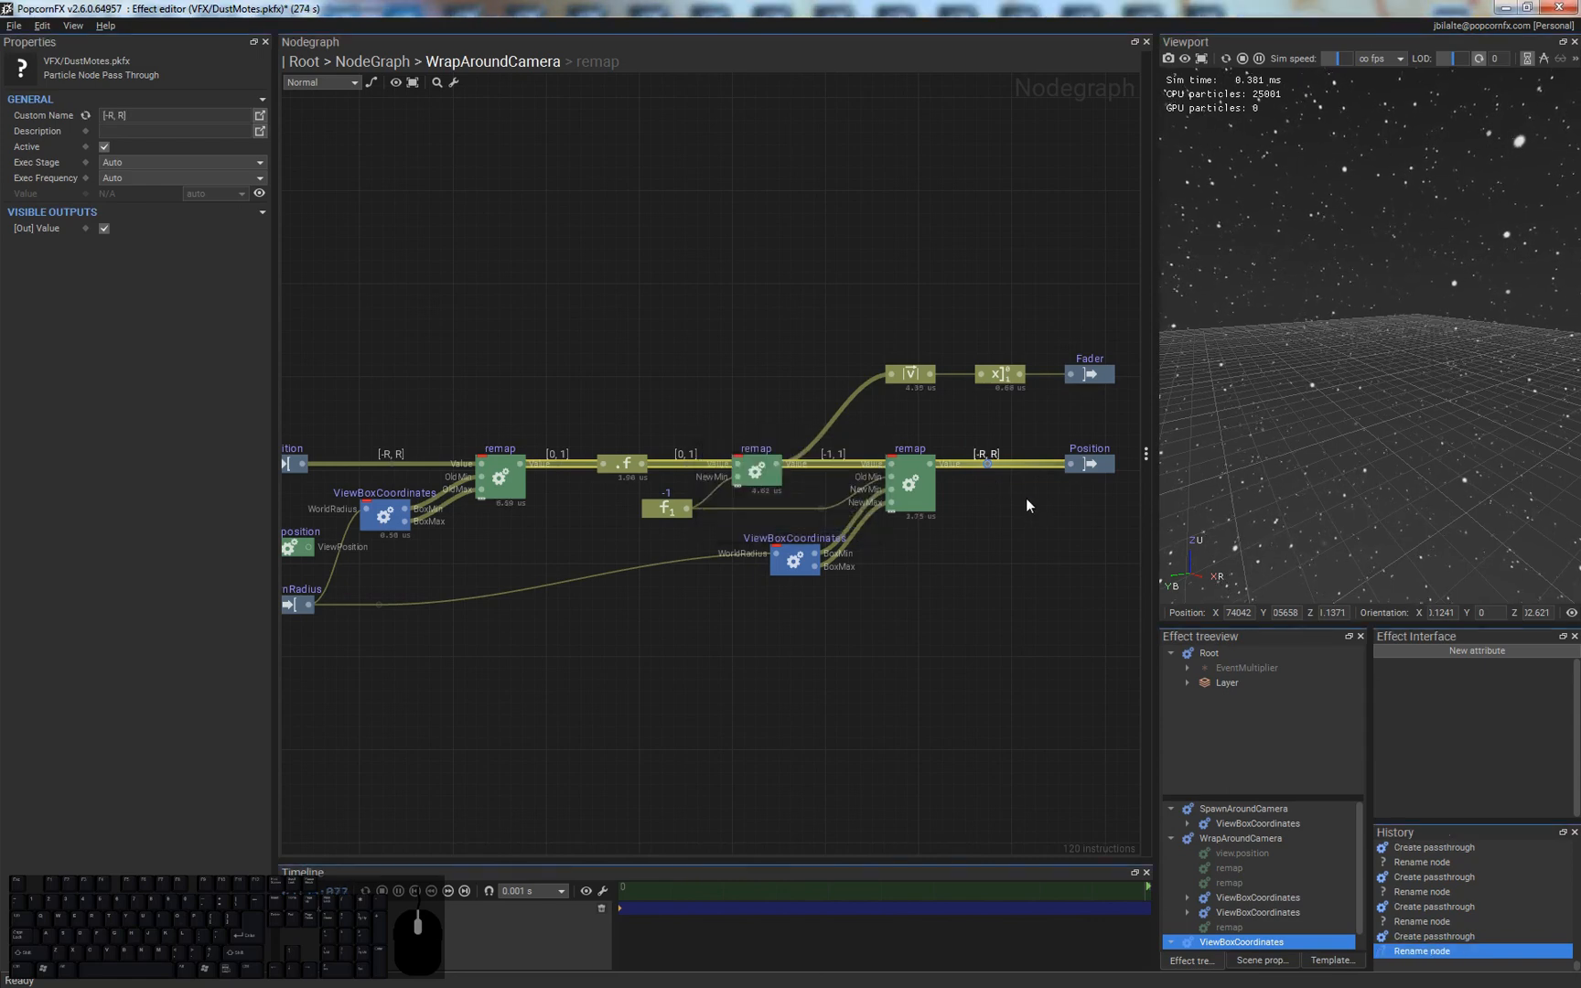
- Move the Fader and Position outputs closer to the graph and even out the spacing of the nodes before them
drag(1116, 271, 1054, 468)
click(1056, 479)
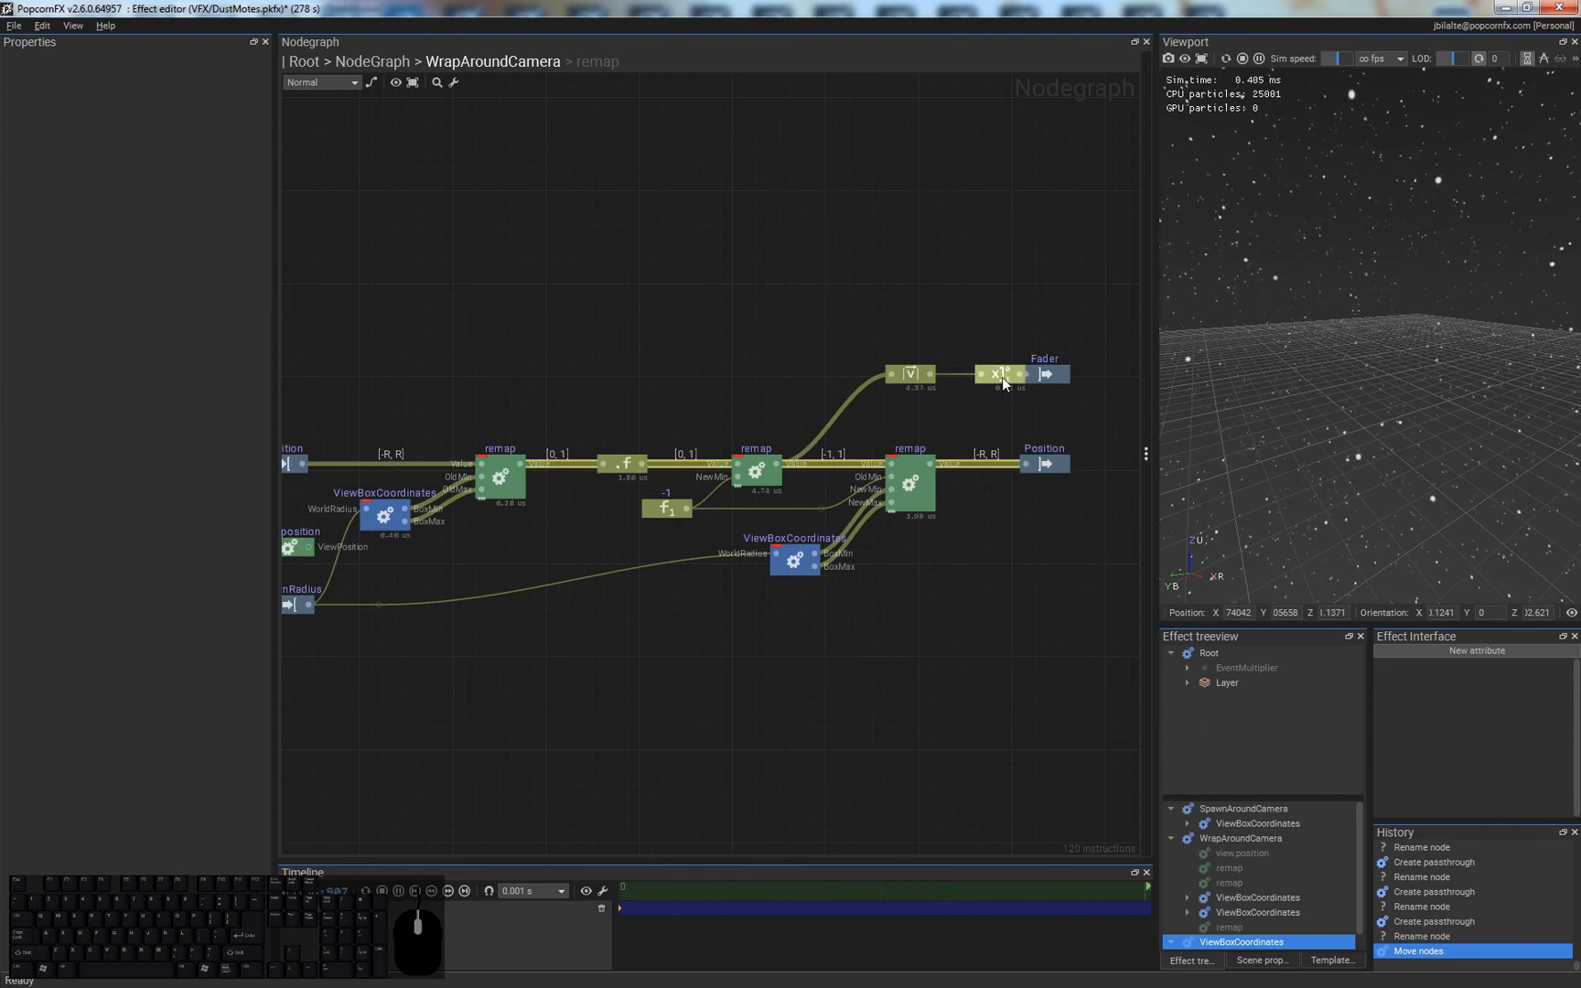
drag(1002, 377, 978, 378)
click(986, 466)
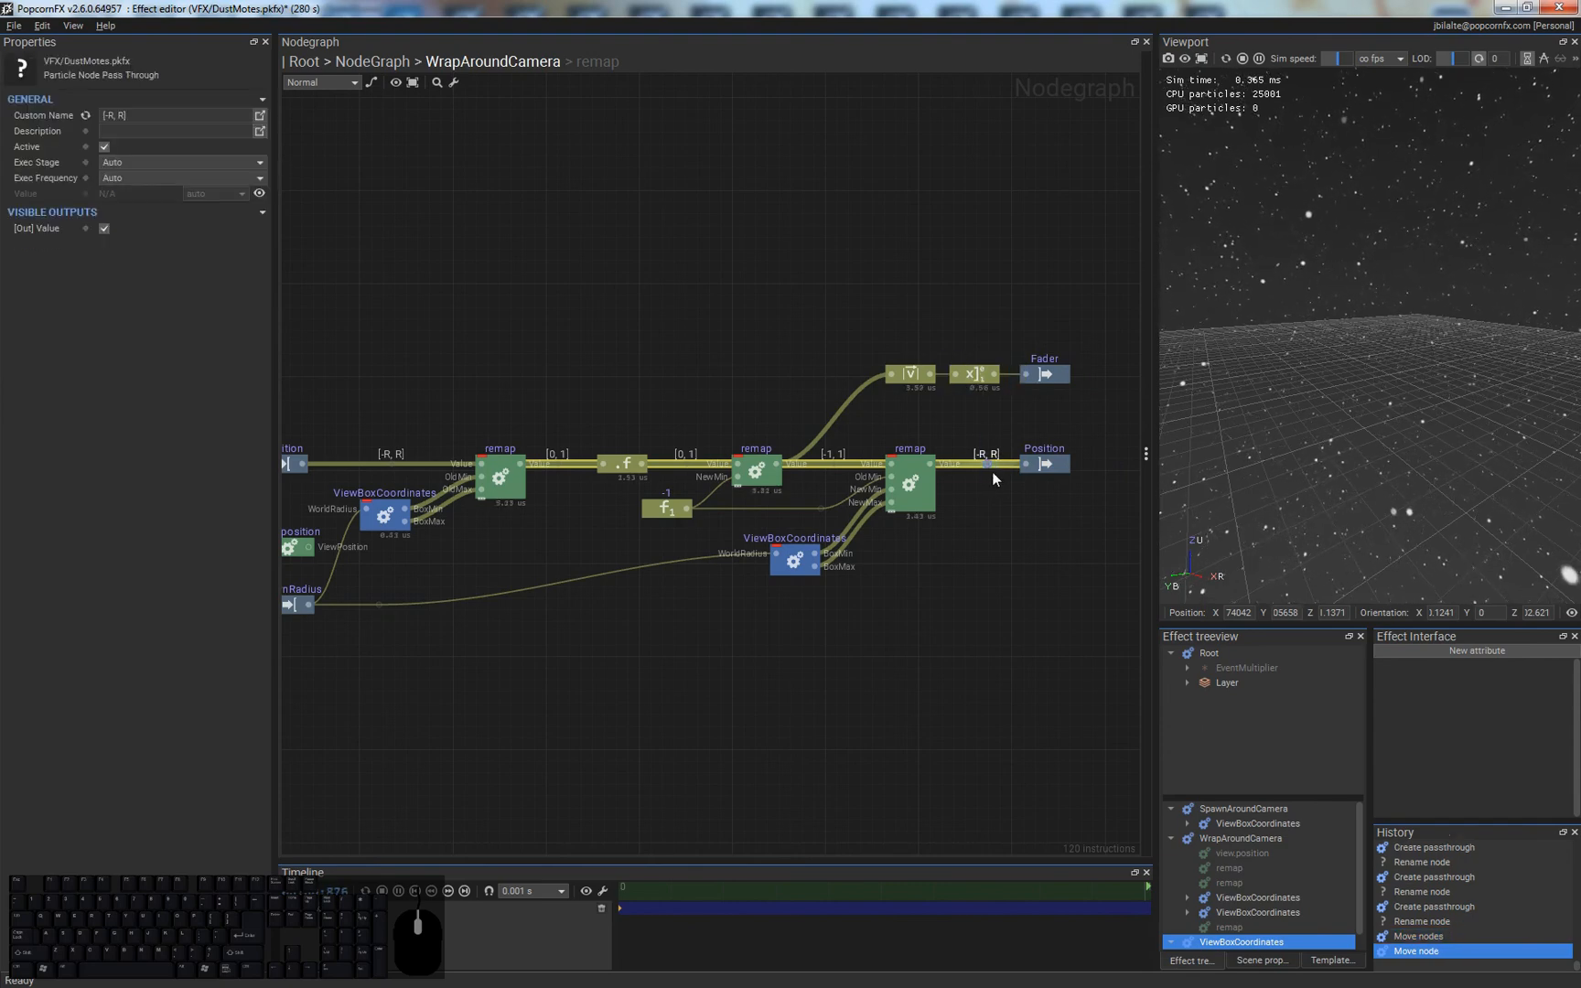
drag(979, 467, 980, 466)
click(976, 545)
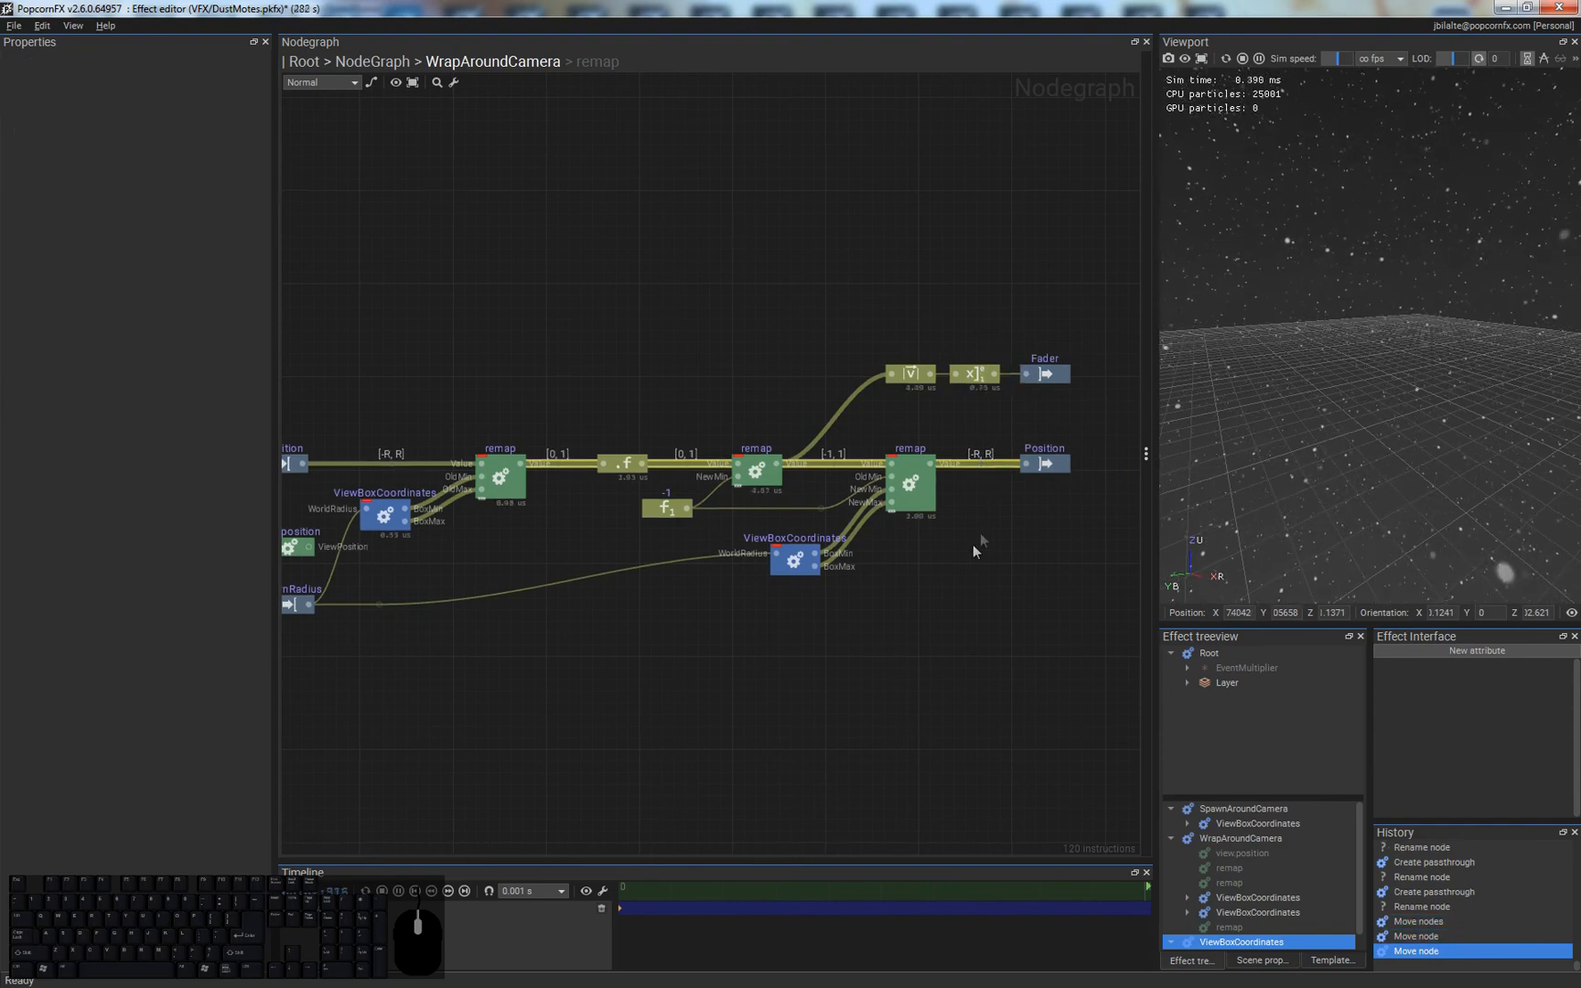
- Delete the unused view.position node from WrapAroundCamera
middle_drag(976, 544, 1090, 534)
drag(367, 576, 609, 625)
click(423, 548)
key(Delete)
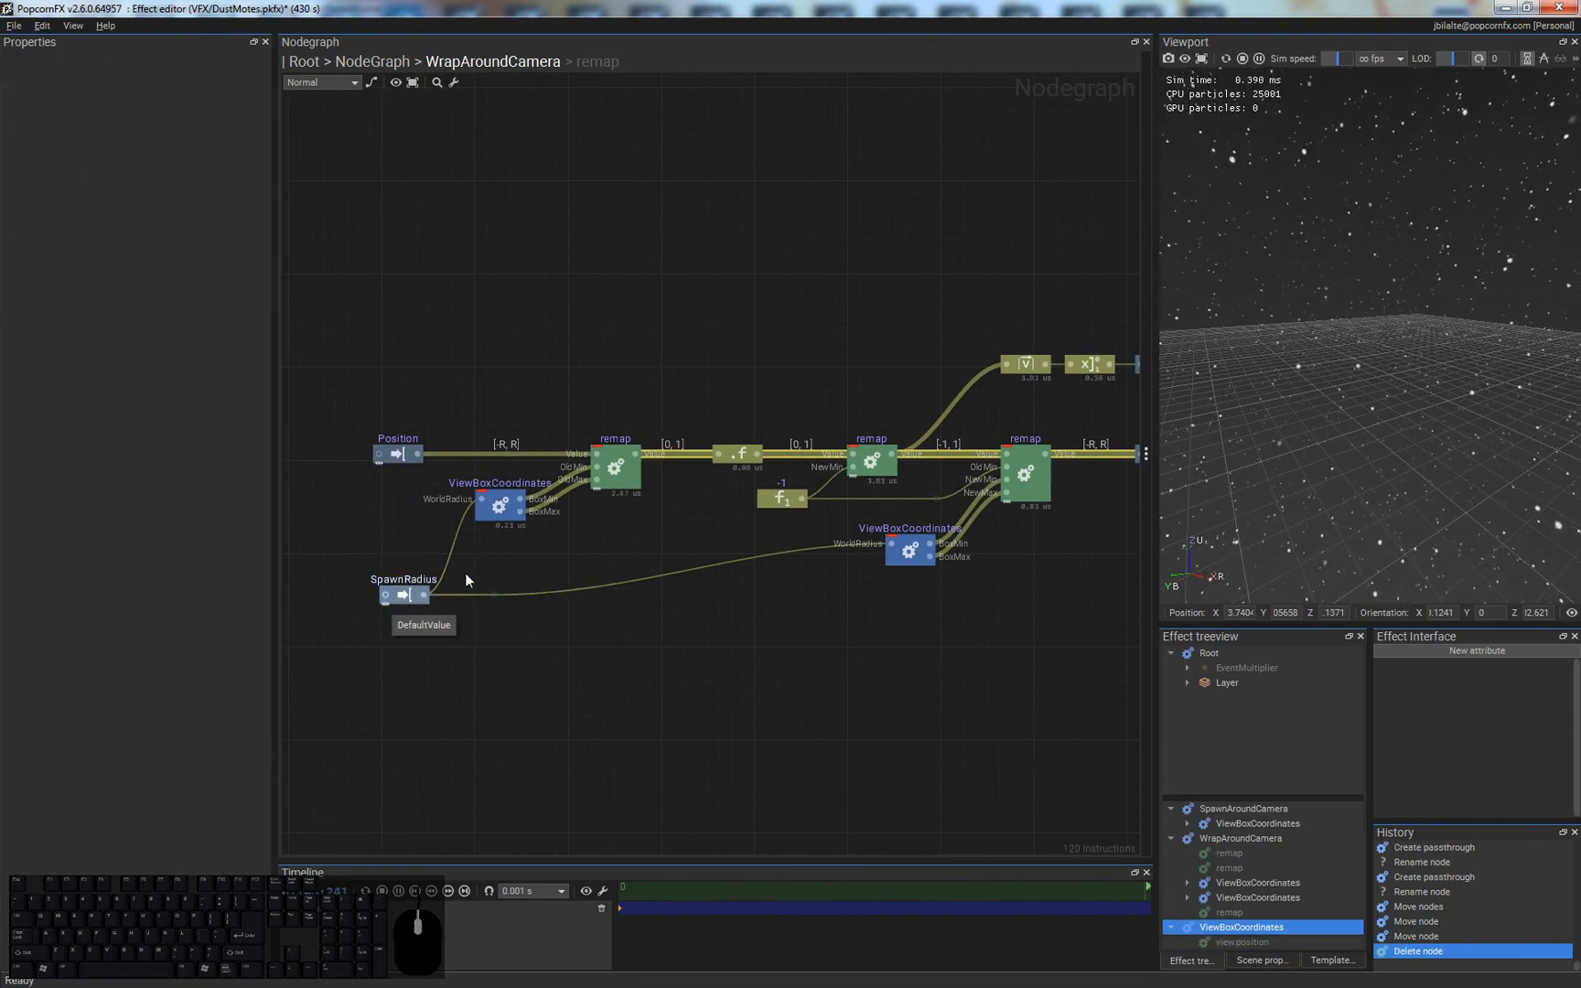
- Delete the passthrough on the SpawnRadius link and move the SpawnRadius input up in line with the second ViewBoxCoordinates node
drag(459, 564, 526, 617)
key(Delete)
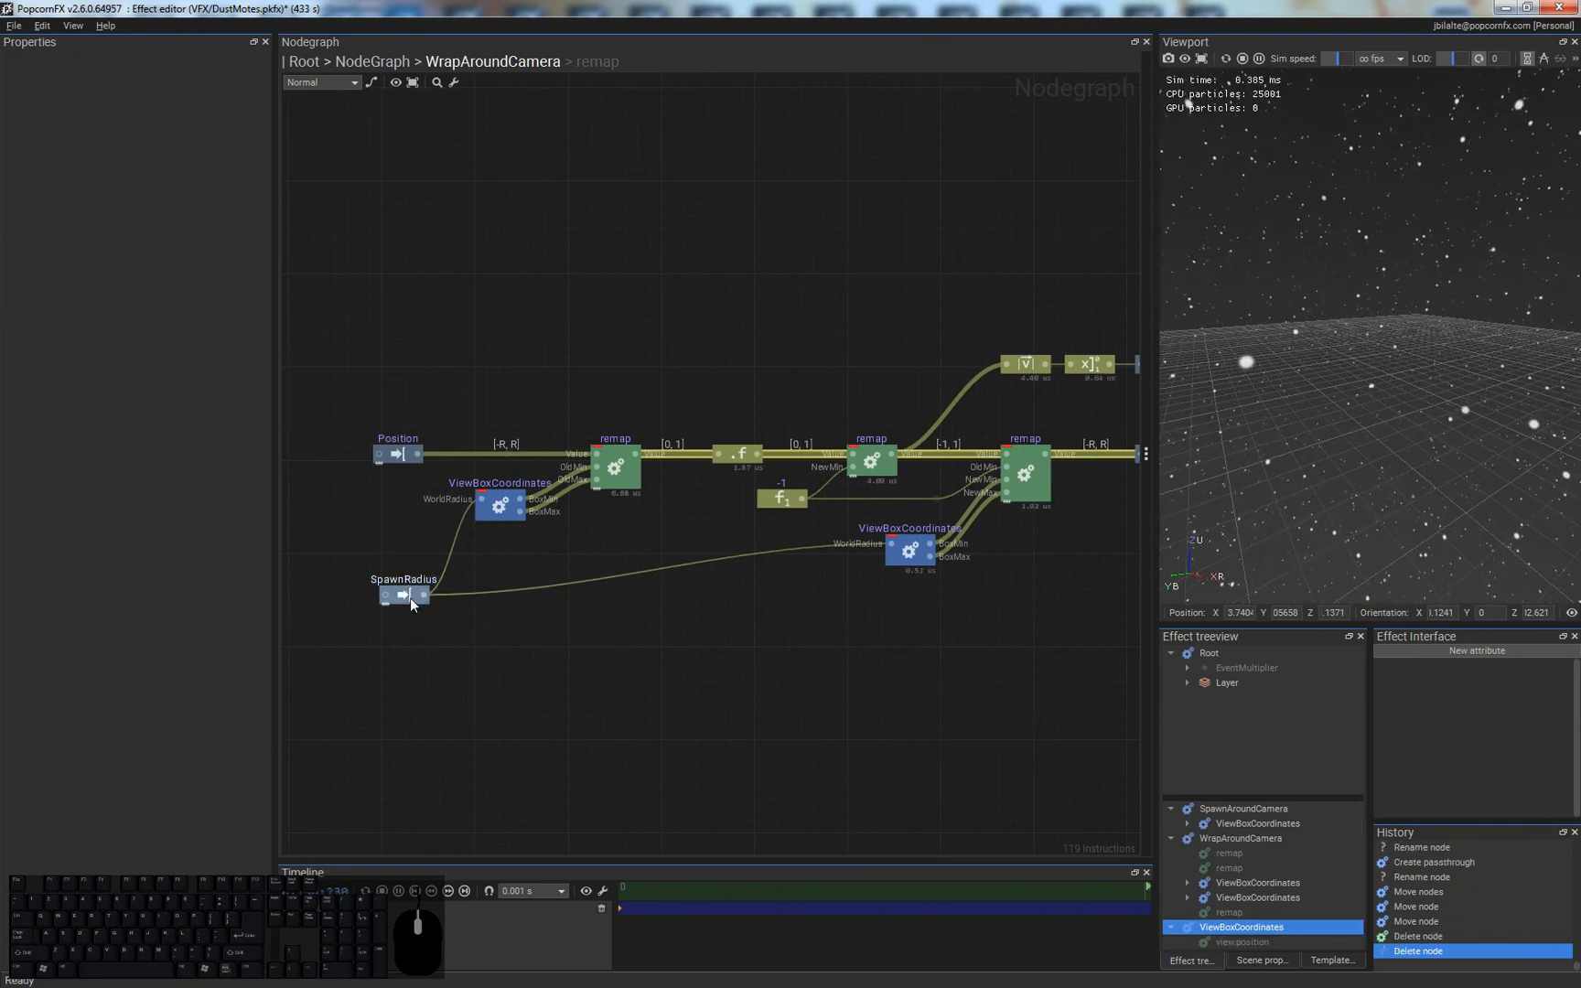
drag(408, 591, 411, 554)
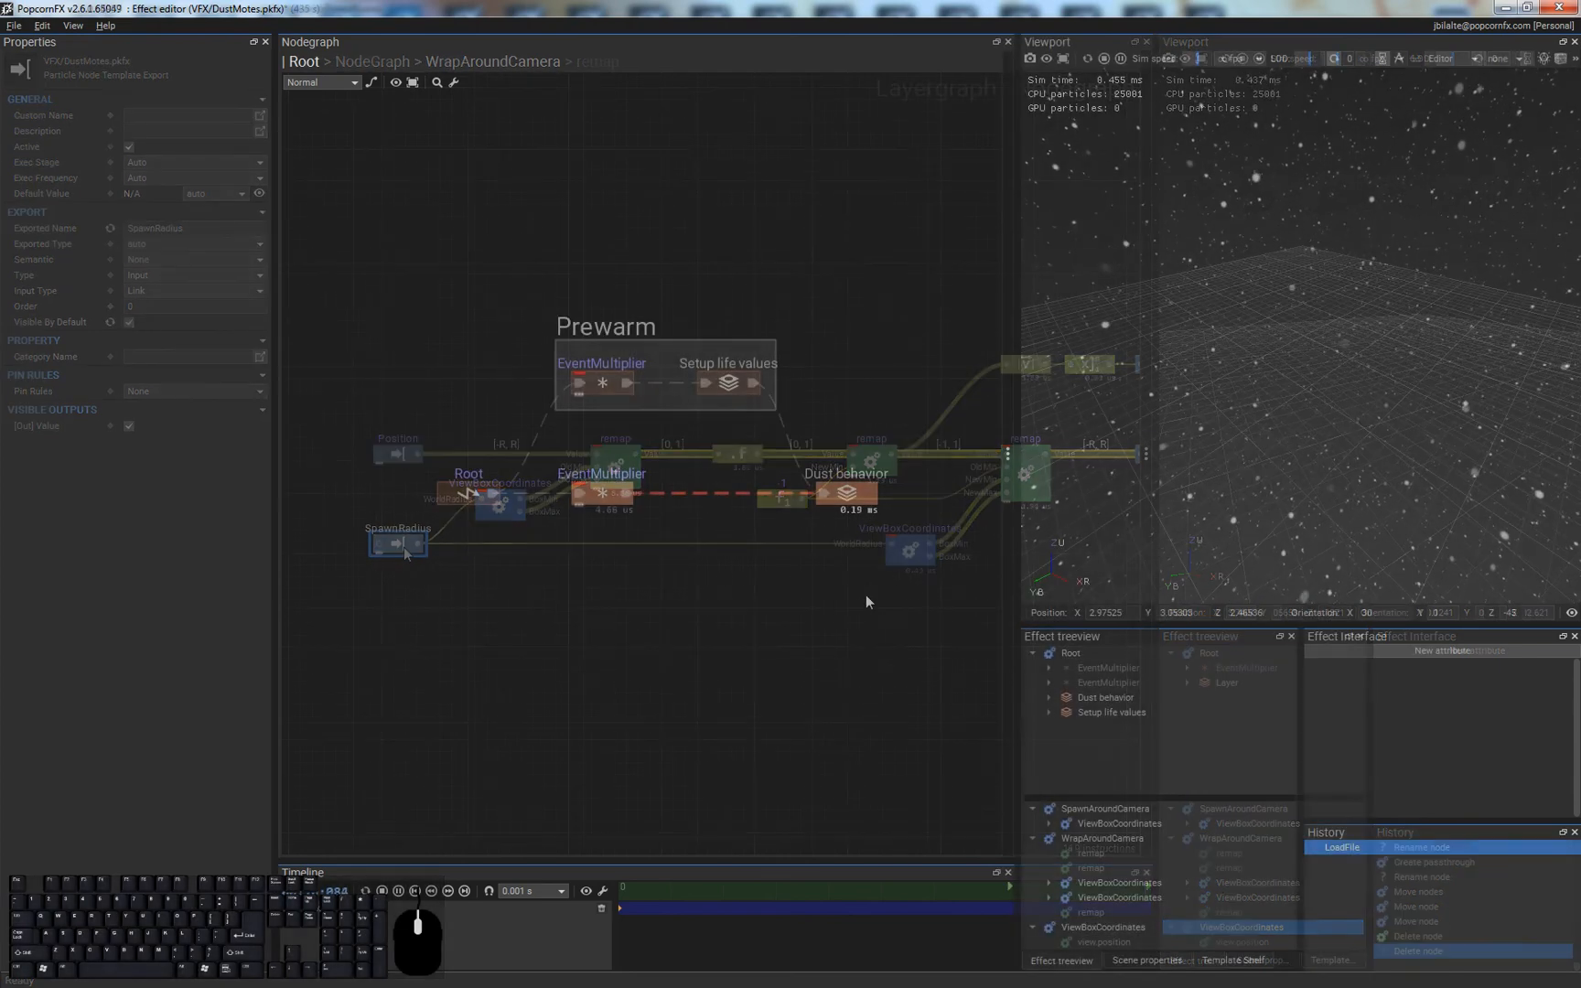